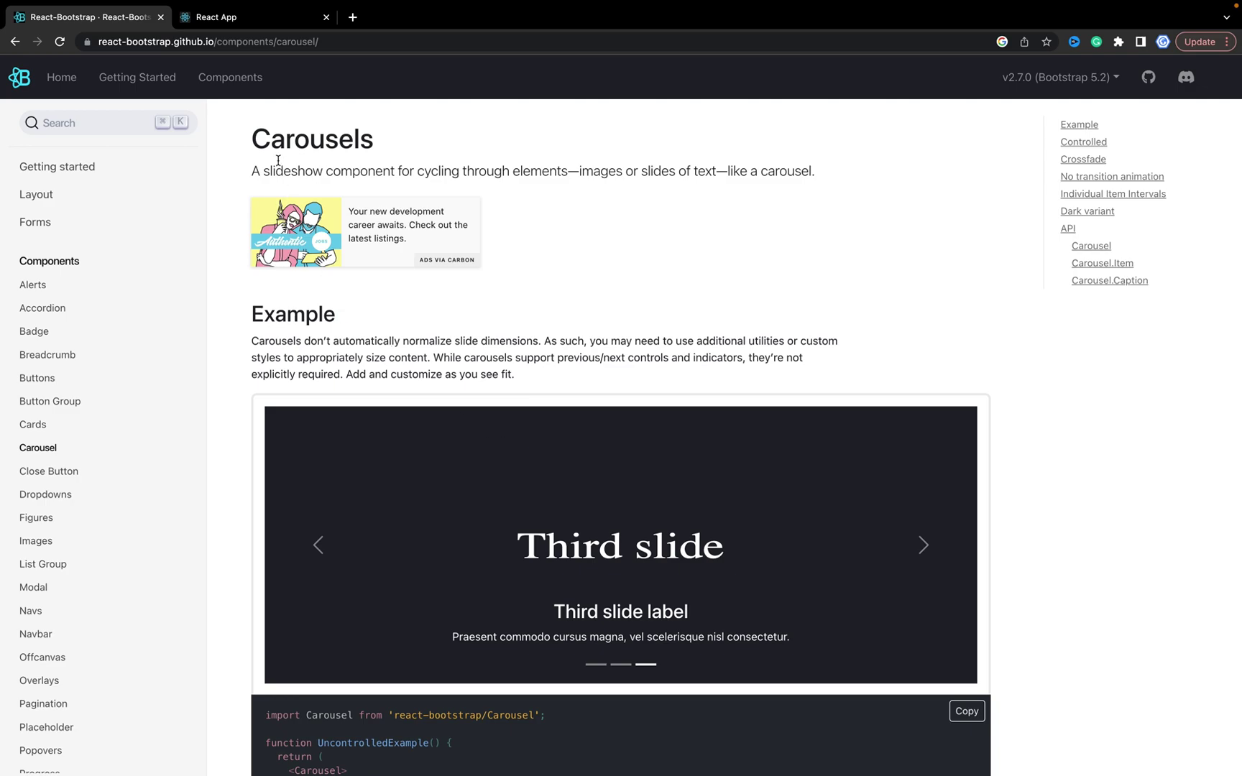
Highlight the Carousels heading and step the example carousel back two slides
{"action": "left_click_drag", "start_coordinate": [254, 140], "coordinate": [403, 146]}
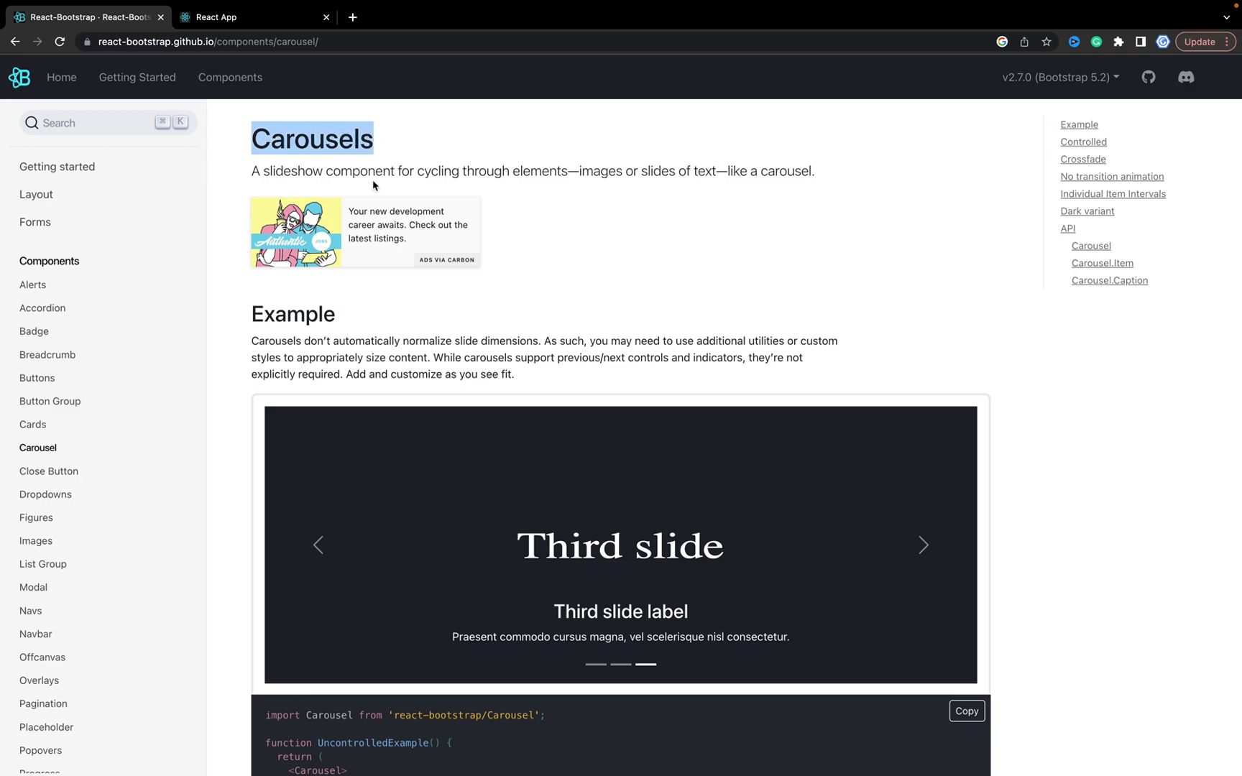
{"action": "scroll", "coordinate": [514, 388], "scroll_direction": "down", "scroll_amount": 1}
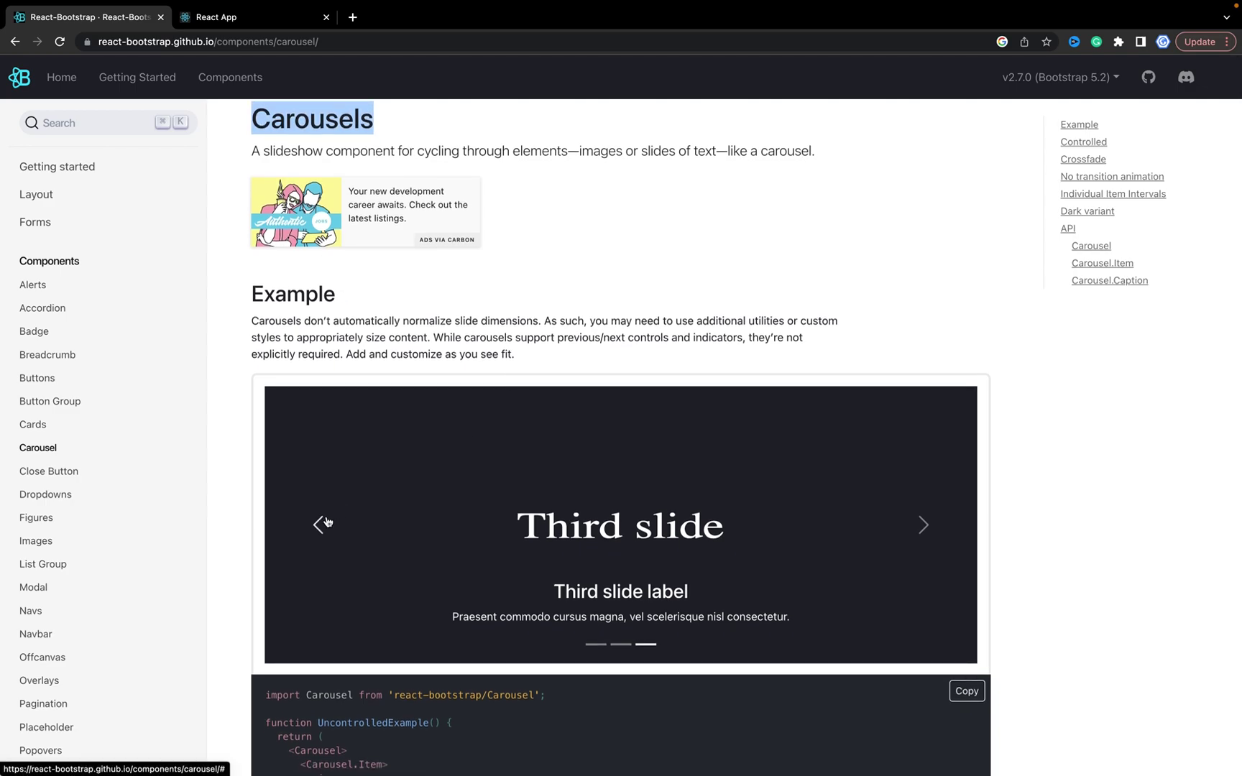
{"action": "left_click", "coordinate": [325, 522]}
{"action": "left_click", "coordinate": [321, 524]}
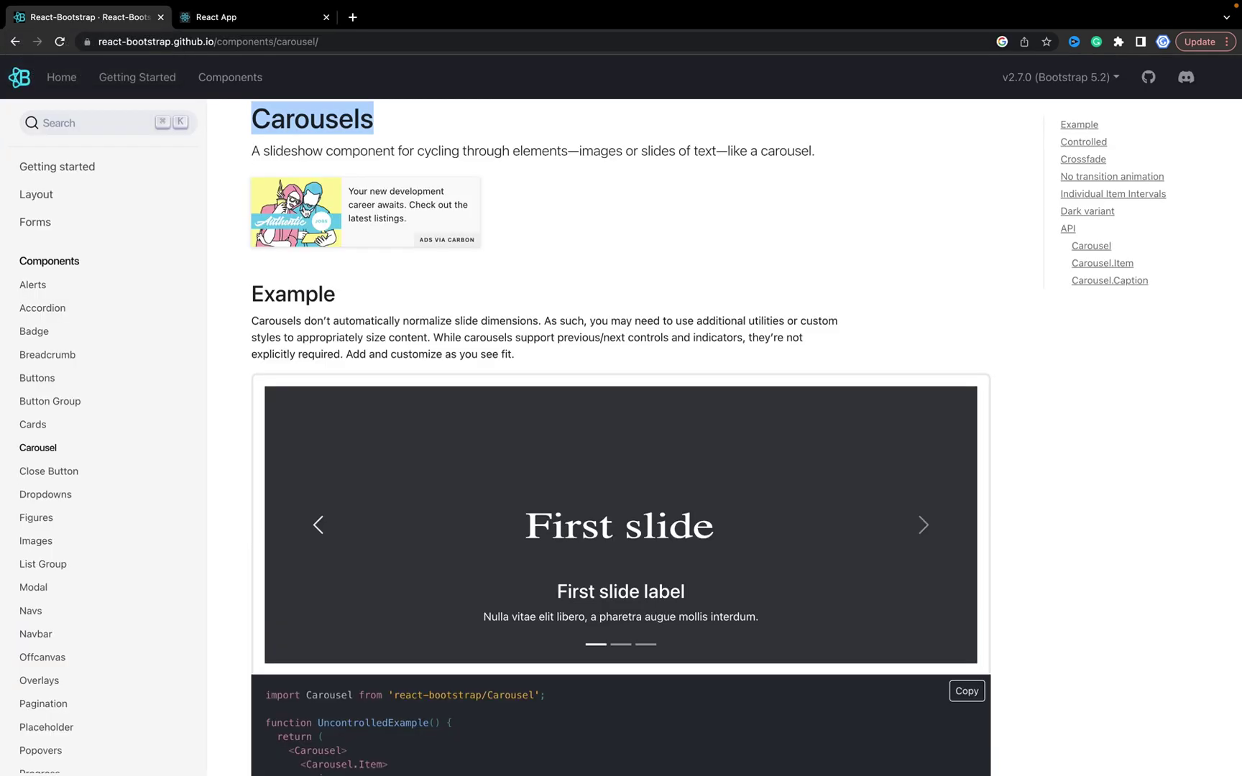
Glance at the IntelliJ project, then open the Getting Started introduction page
{"action": "key", "text": "alt+Tab"}
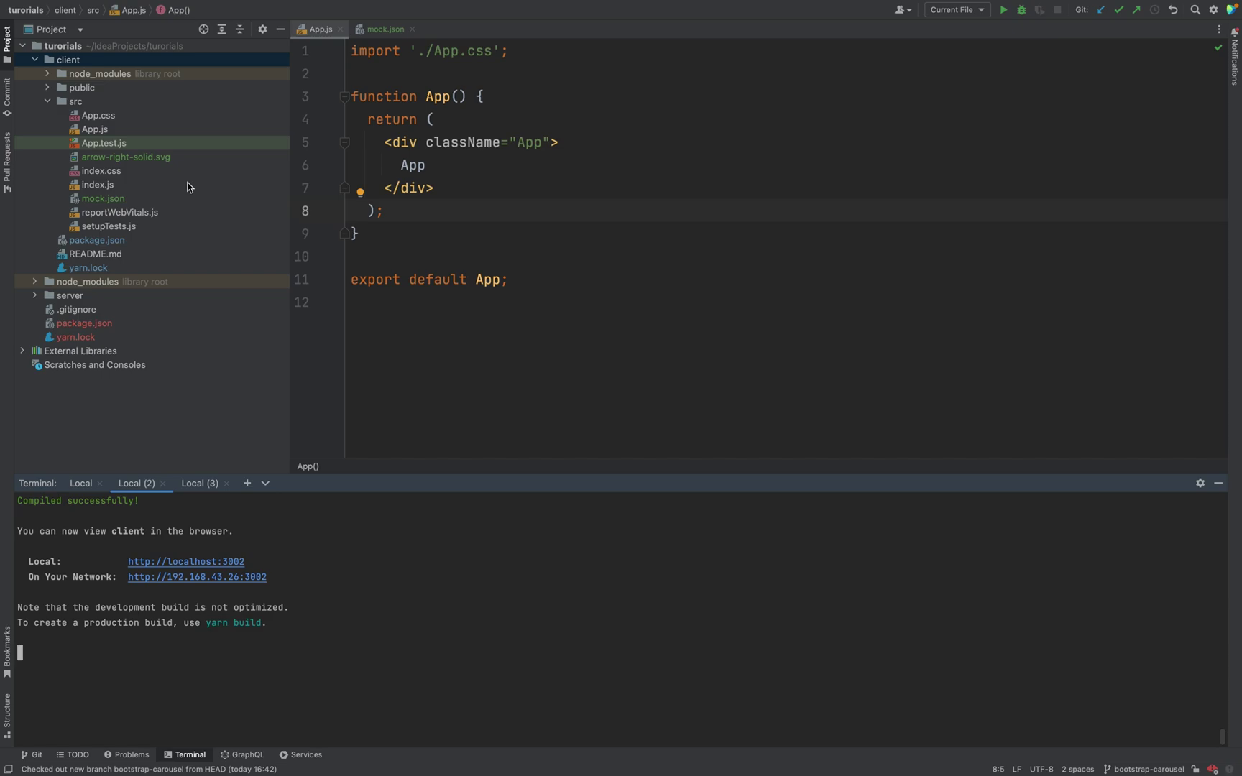
{"action": "key", "text": "super+Tab"}
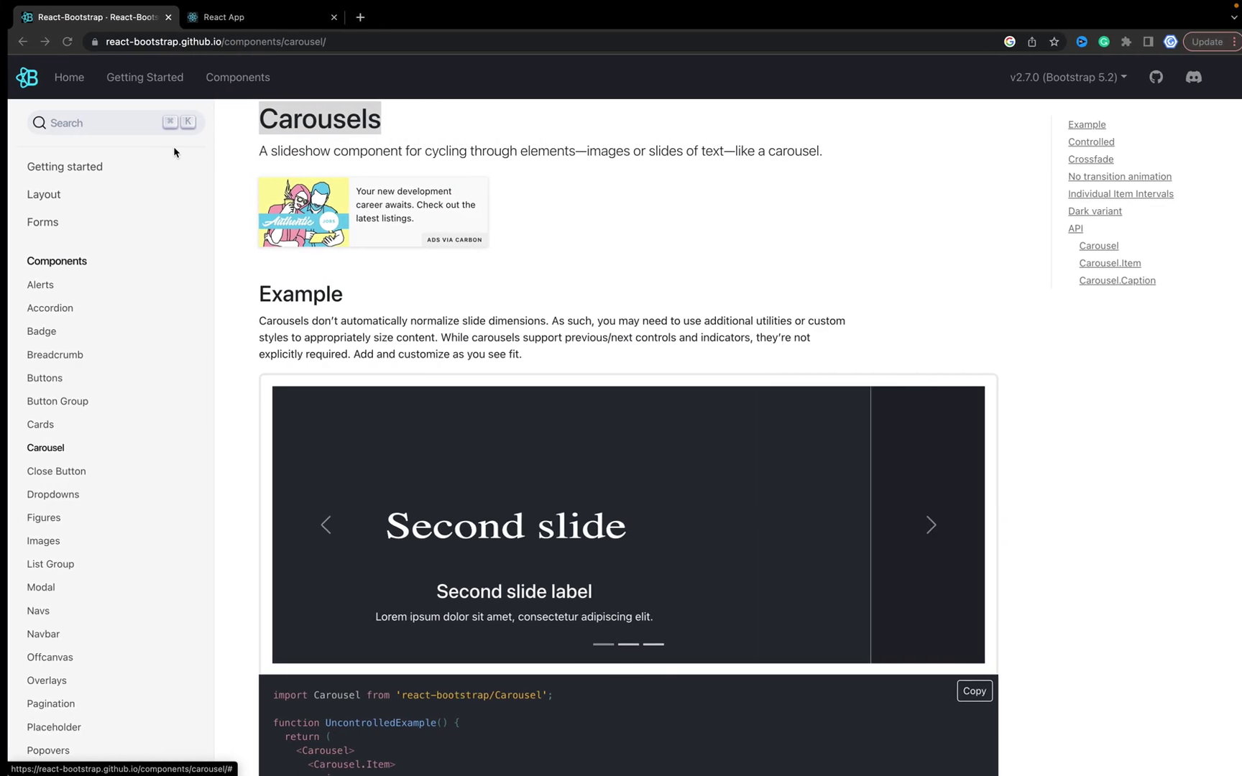
{"action": "left_click", "coordinate": [83, 173]}
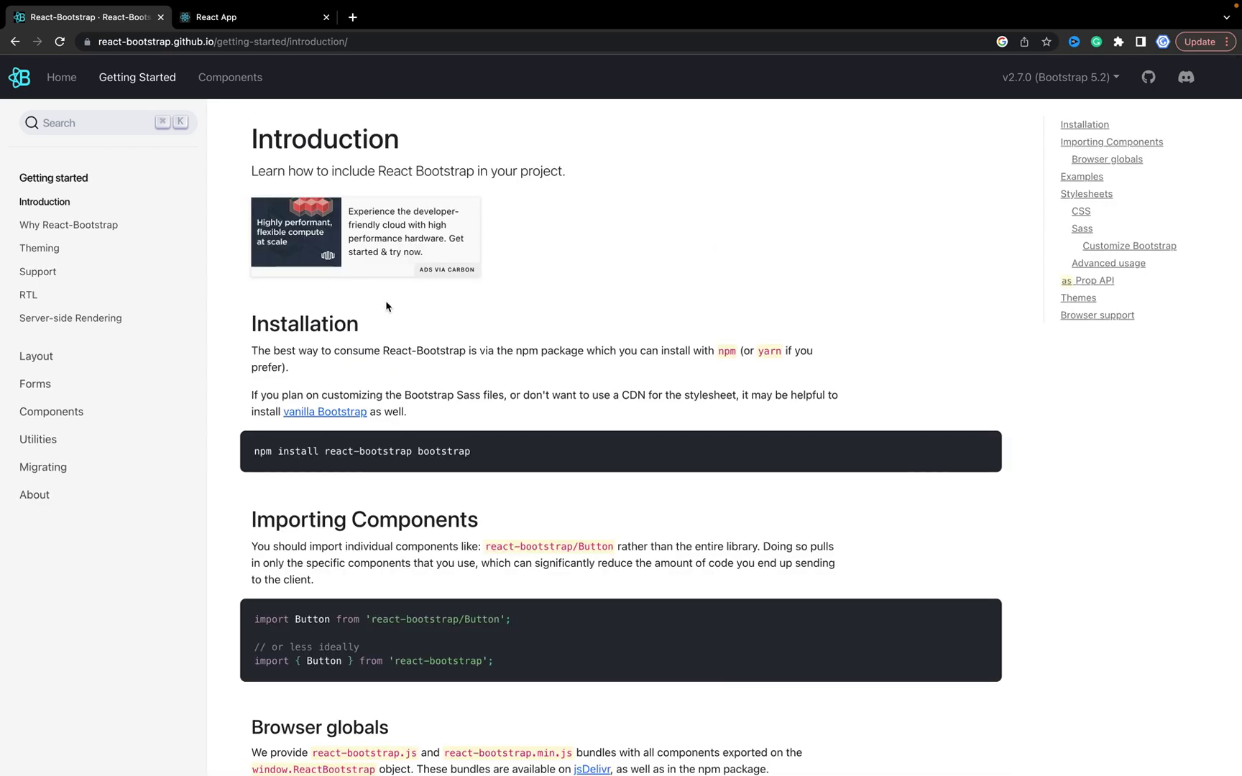
{"action": "scroll", "coordinate": [459, 444], "scroll_direction": "down", "scroll_amount": 2}
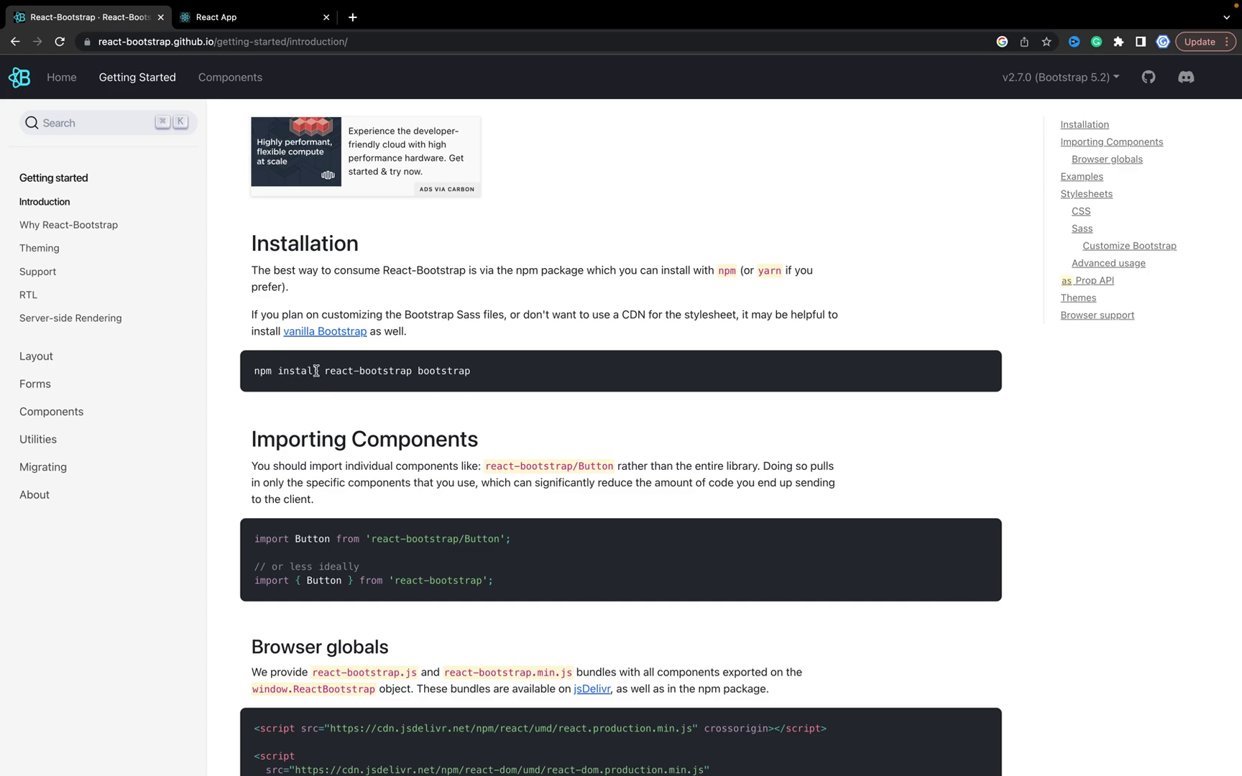
Copy 'react-bootstrap bootstrap' from the install command and open IntelliJ's Local (3) terminal
{"action": "left_click_drag", "start_coordinate": [326, 371], "coordinate": [535, 379]}
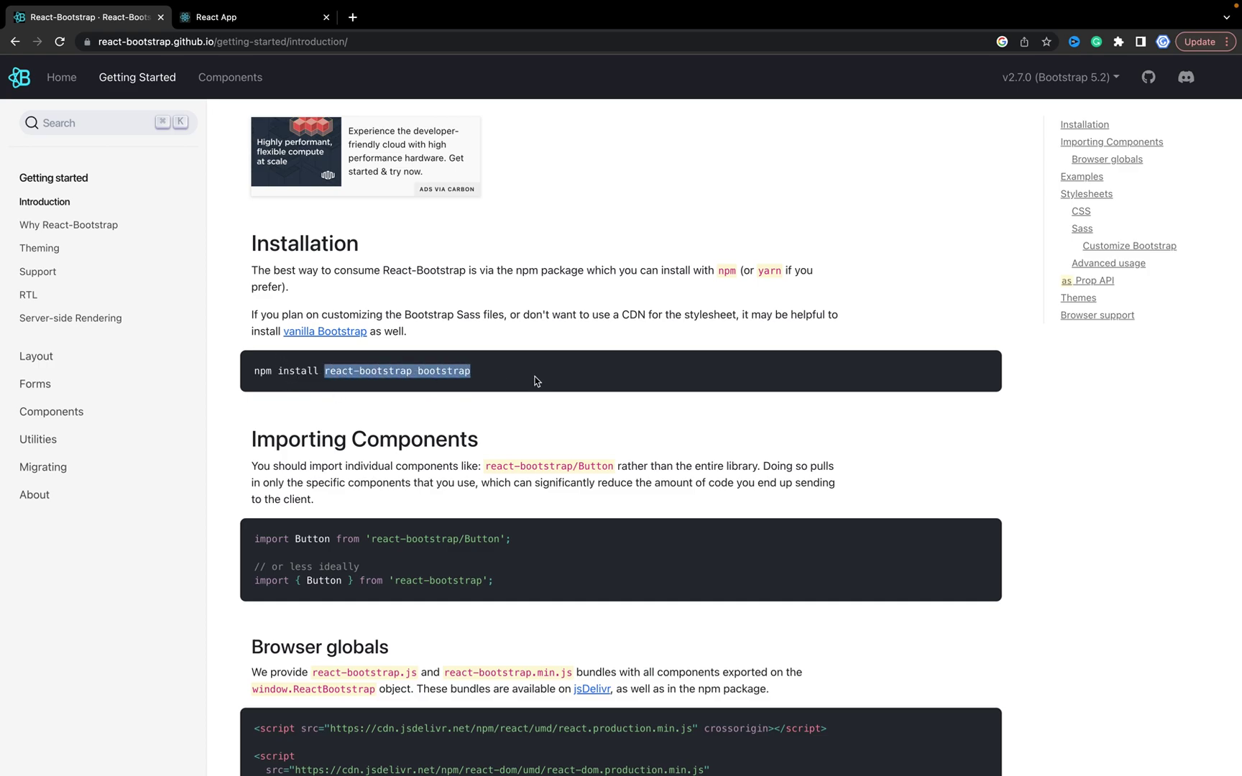
{"action": "key", "text": "super+c"}
{"action": "key", "text": "super+Tab"}
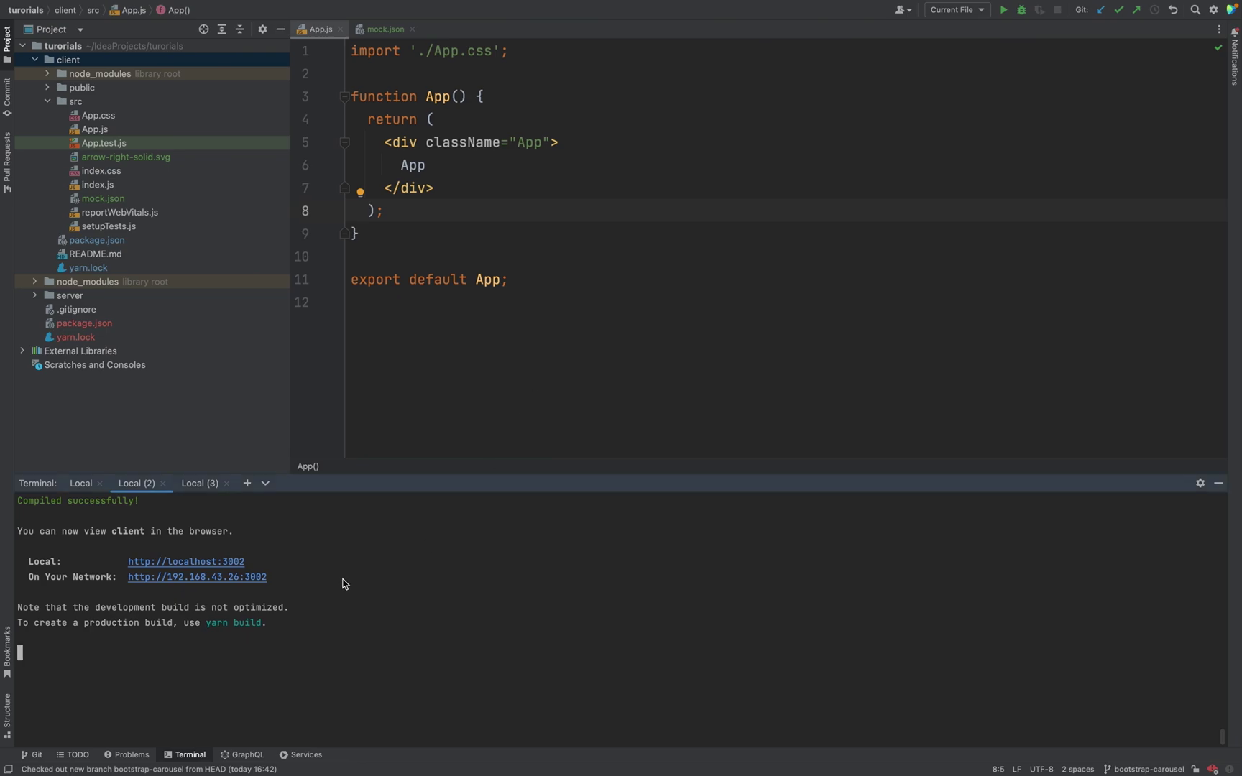
{"action": "left_click", "coordinate": [197, 484]}
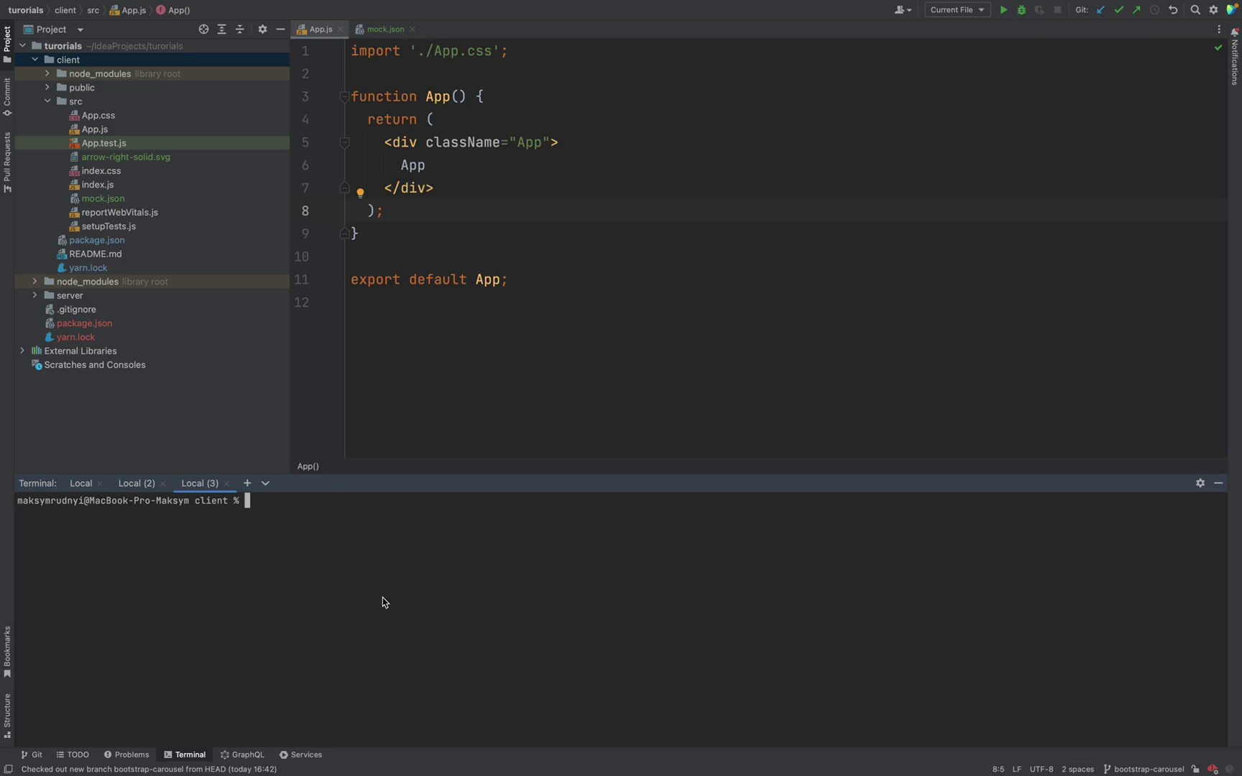
{"action": "type", "text": "yarn add"}
{"action": "type", "text": " react-bootstrap bootstrap"}
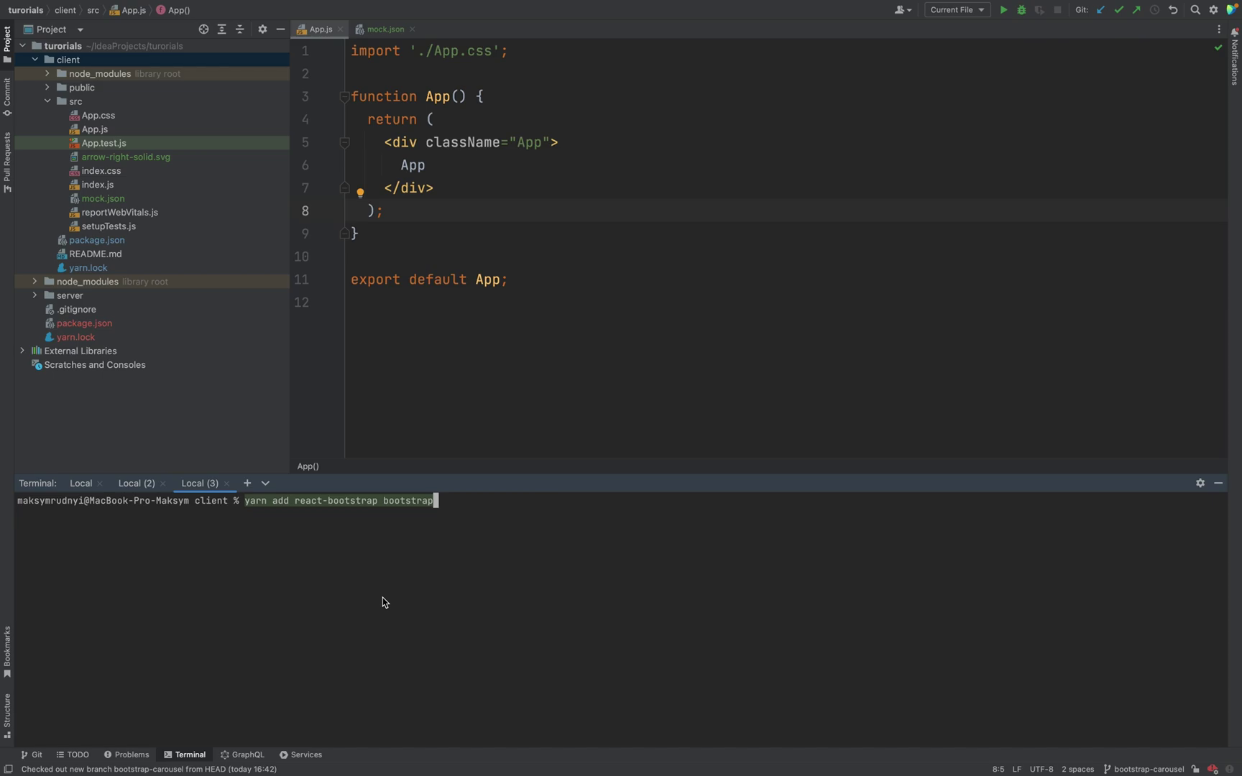
Run yarn add react-bootstrap bootstrap in the terminal and return to the docs
{"action": "key", "text": "Return"}
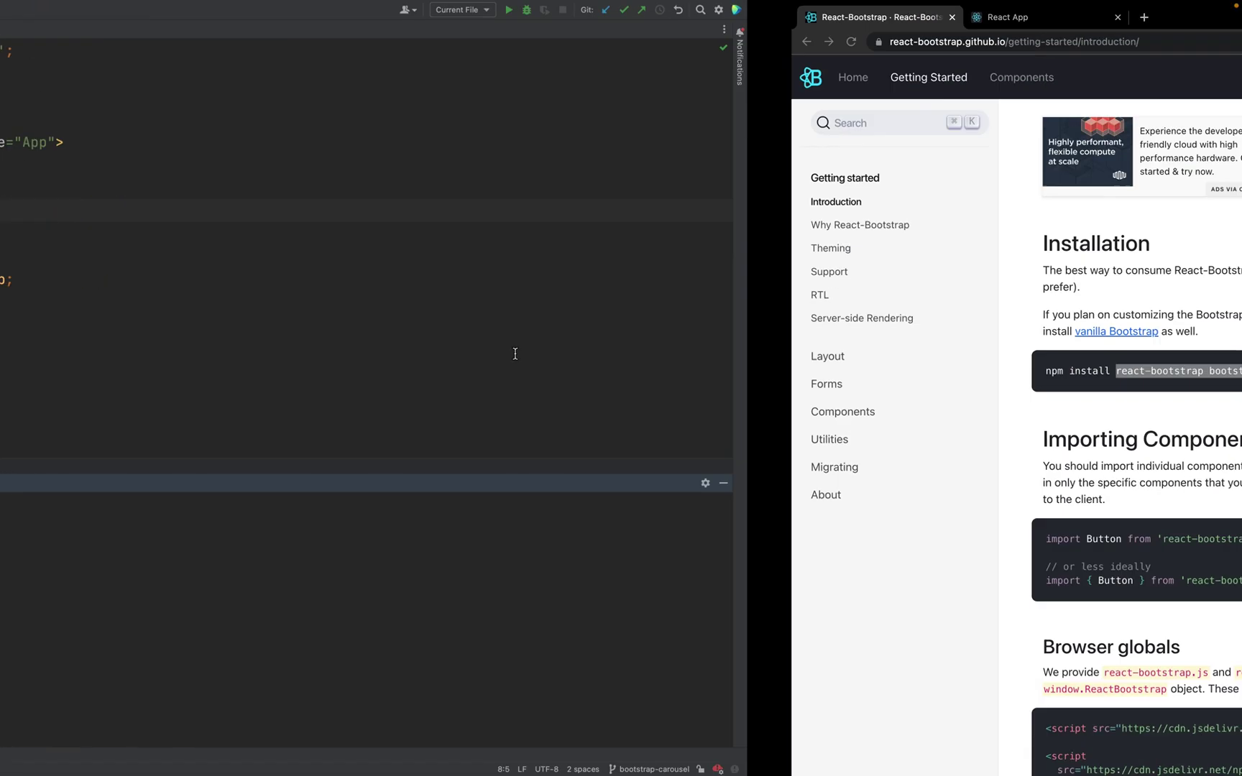
{"action": "key", "text": "super+Tab"}
{"action": "scroll", "coordinate": [458, 490], "scroll_direction": "down", "scroll_amount": 3}
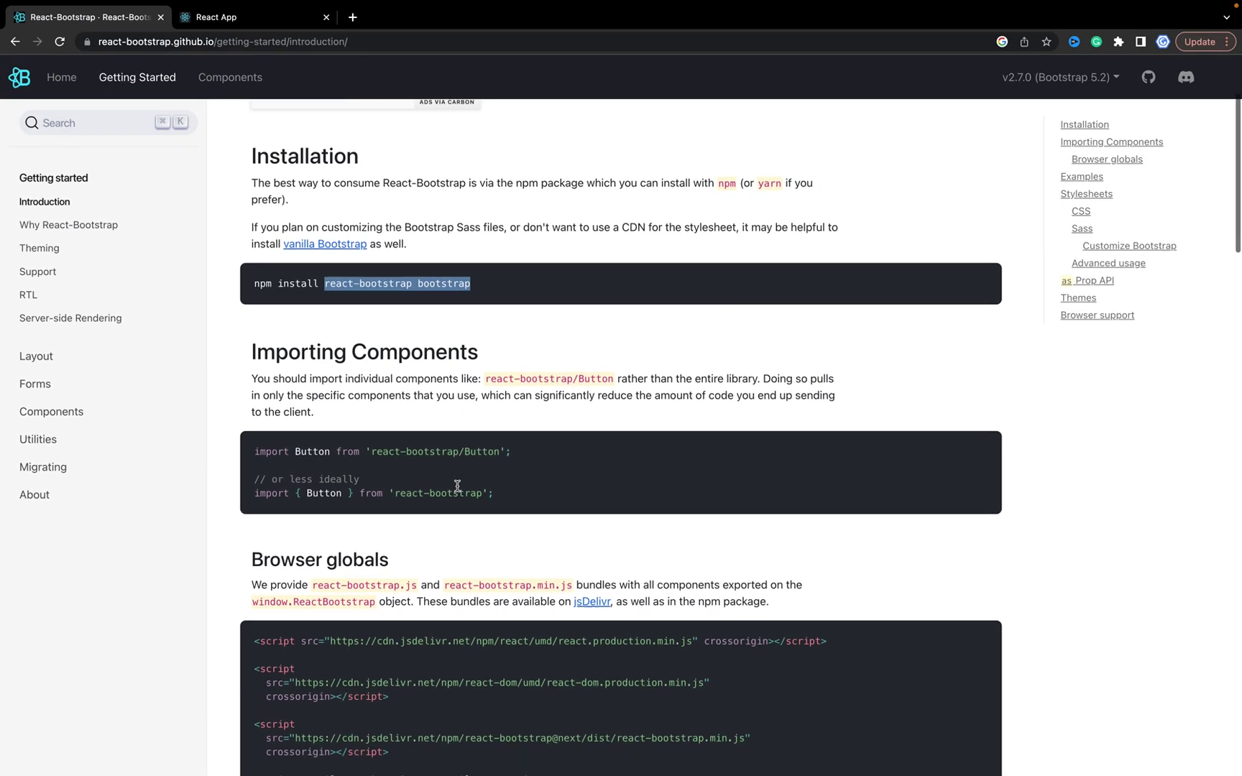
{"action": "scroll", "coordinate": [459, 490], "scroll_direction": "down", "scroll_amount": 2}
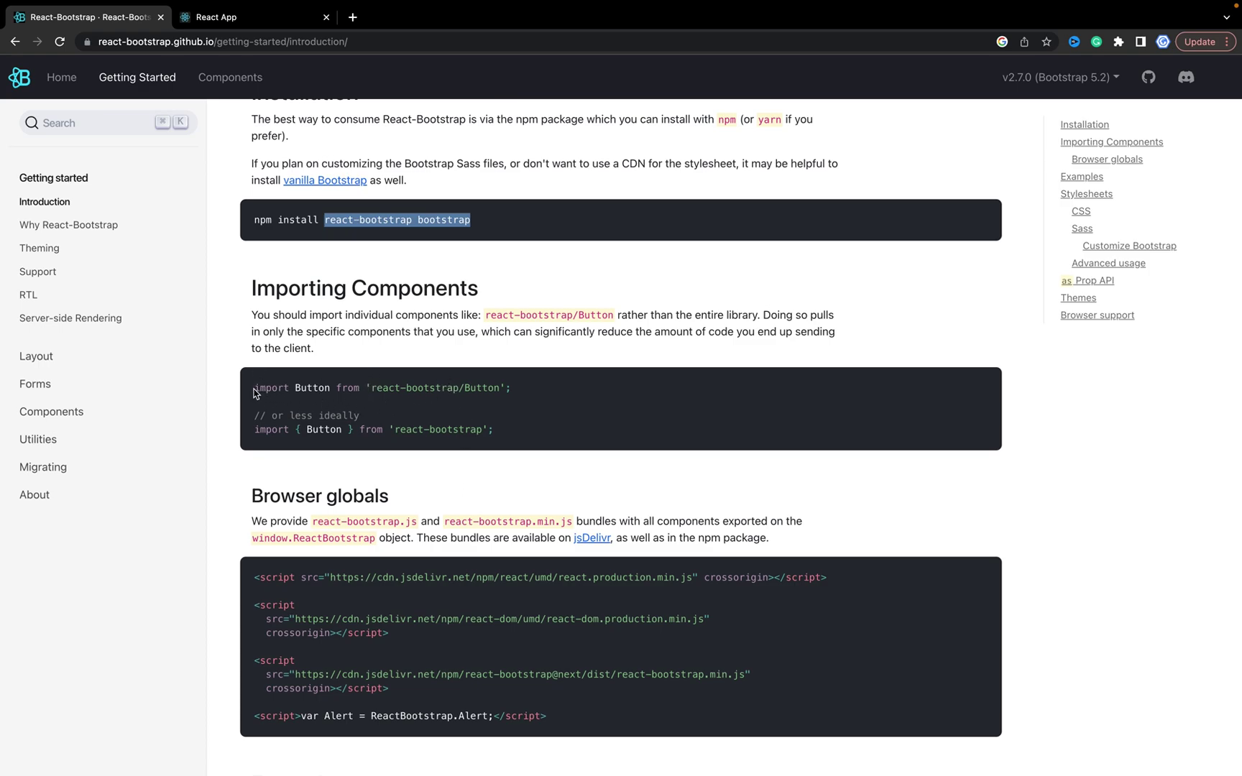
Copy the line importing Button from react-bootstrap under Importing Components
{"action": "left_click_drag", "start_coordinate": [255, 388], "coordinate": [522, 397]}
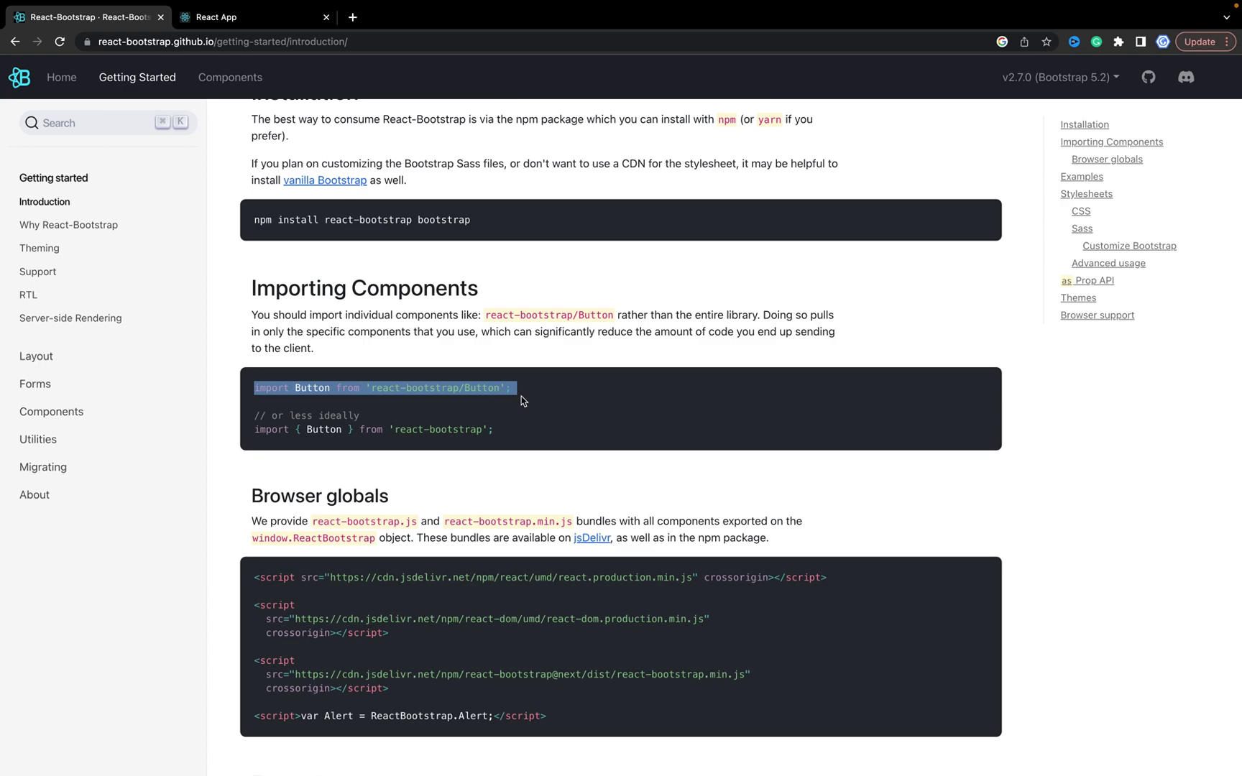
{"action": "key", "text": "super+c"}
{"action": "key", "text": "ctrl+Right"}
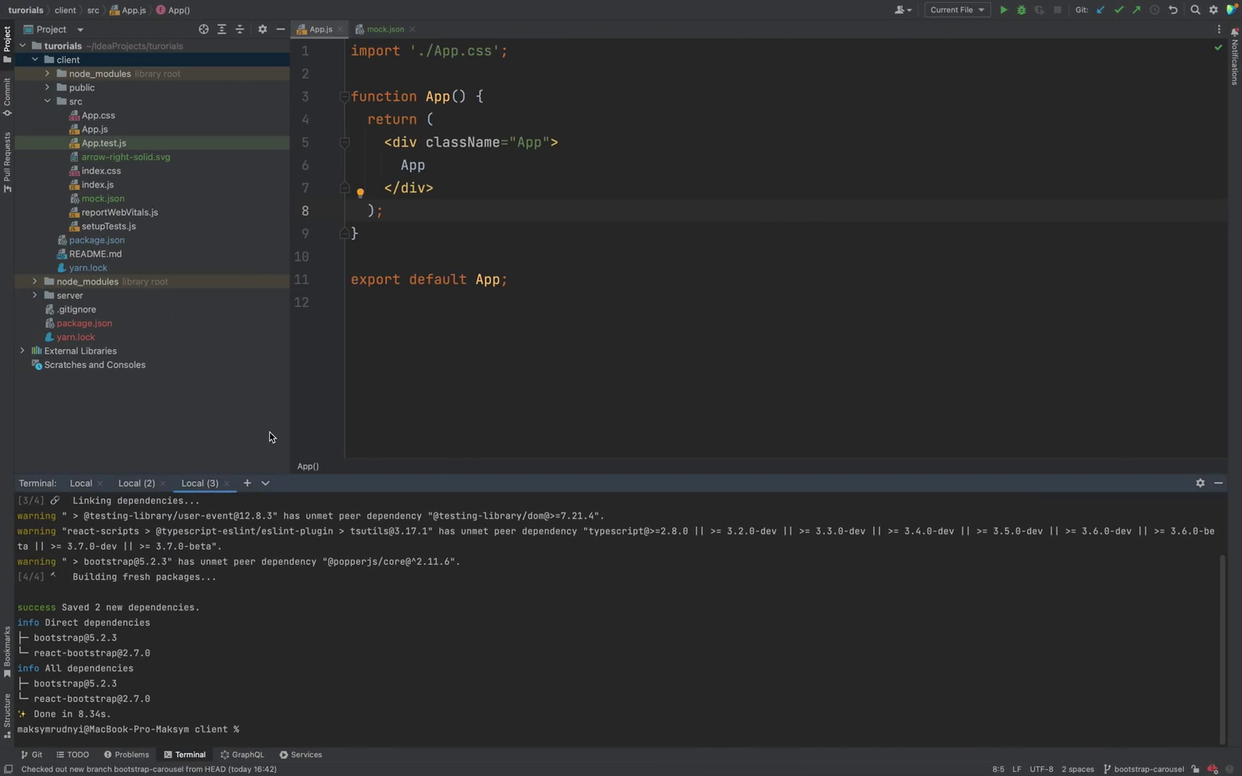
Check that bootstrap is listed as a dependency in the client's package.json
{"action": "left_click", "coordinate": [95, 241]}
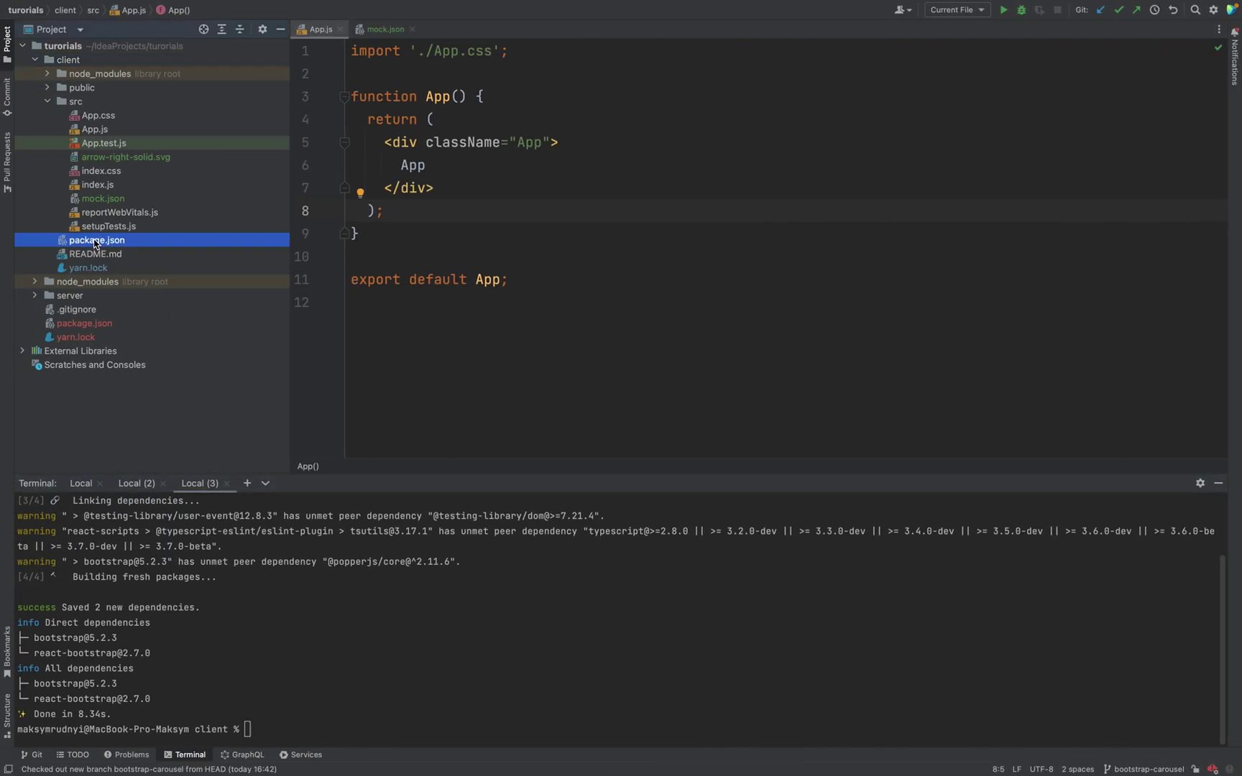
{"action": "double_click", "coordinate": [96, 240]}
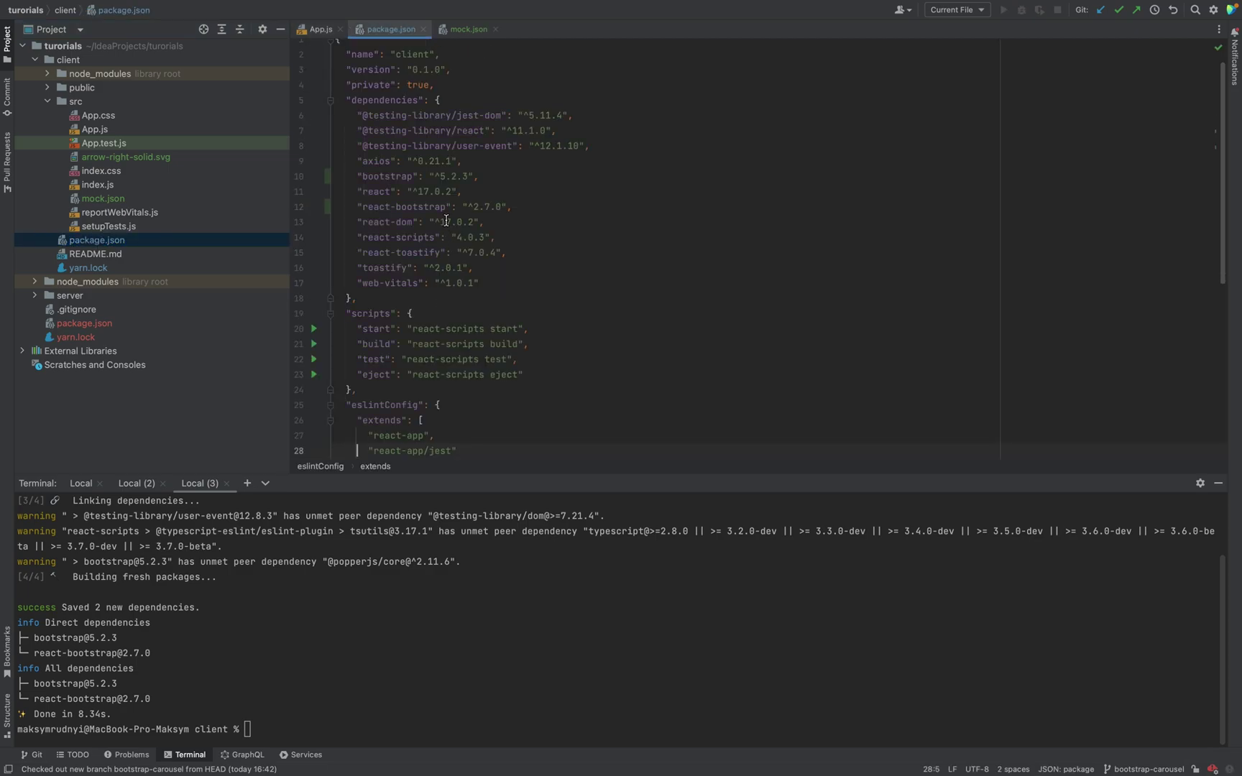
{"action": "double_click", "coordinate": [389, 176]}
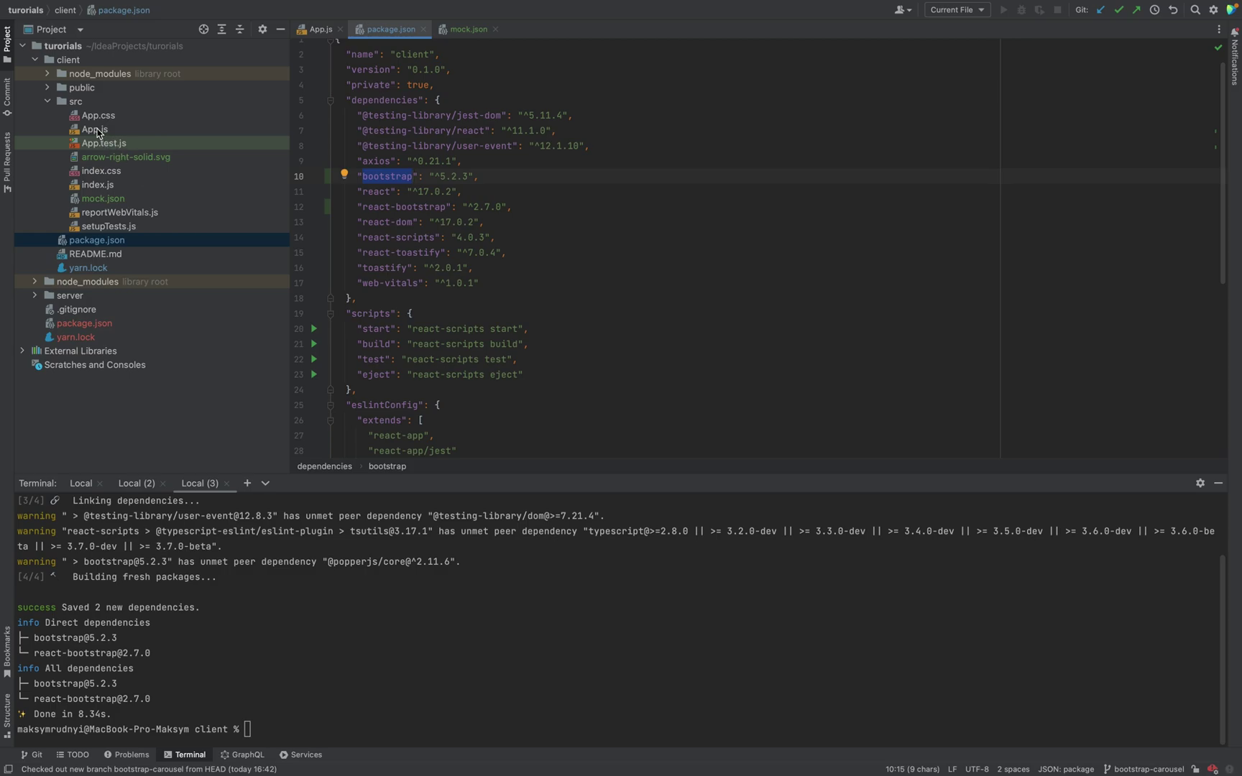
Paste the Button import on line 2 of App.js, below the App.css import
{"action": "double_click", "coordinate": [96, 129]}
{"action": "left_click", "coordinate": [532, 54]}
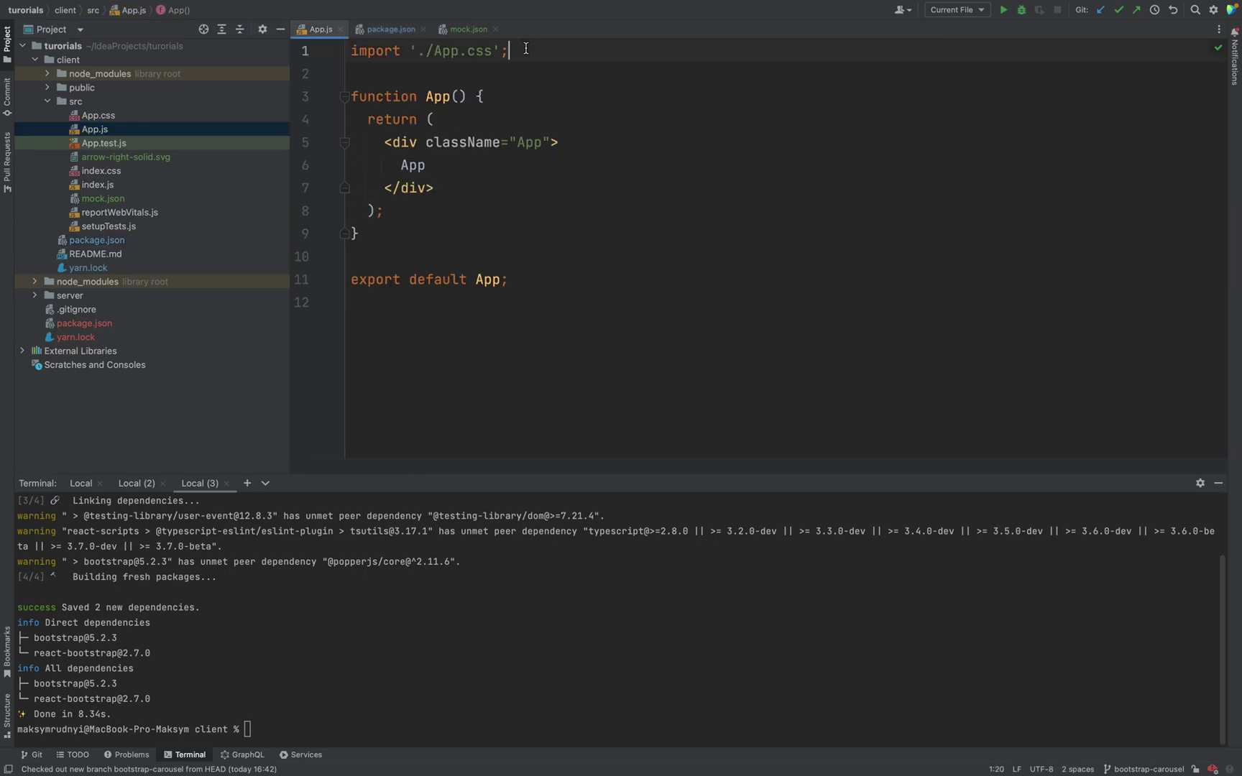
{"action": "key", "text": "Return"}
{"action": "key", "text": "super+v"}
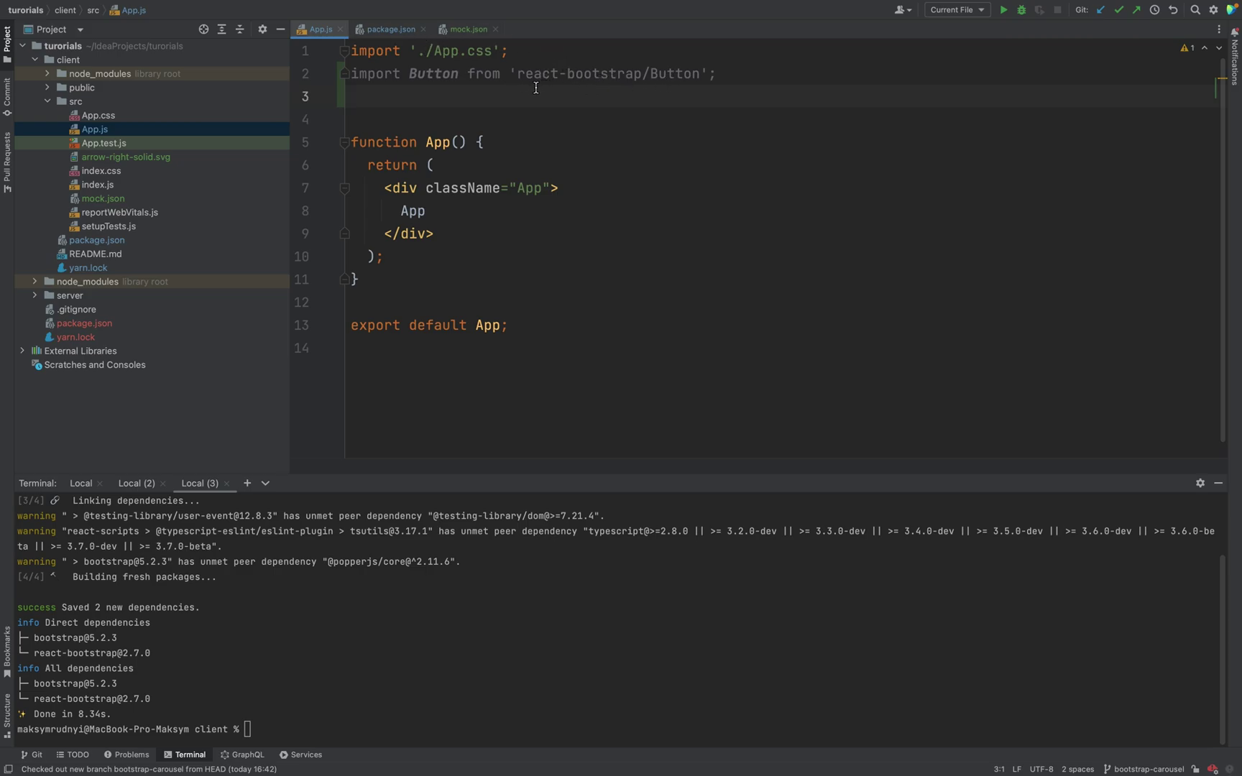
Add a <Button>Click me</Button> element after the App text
{"action": "left_click", "coordinate": [483, 209]}
{"action": "key", "text": "Return"}
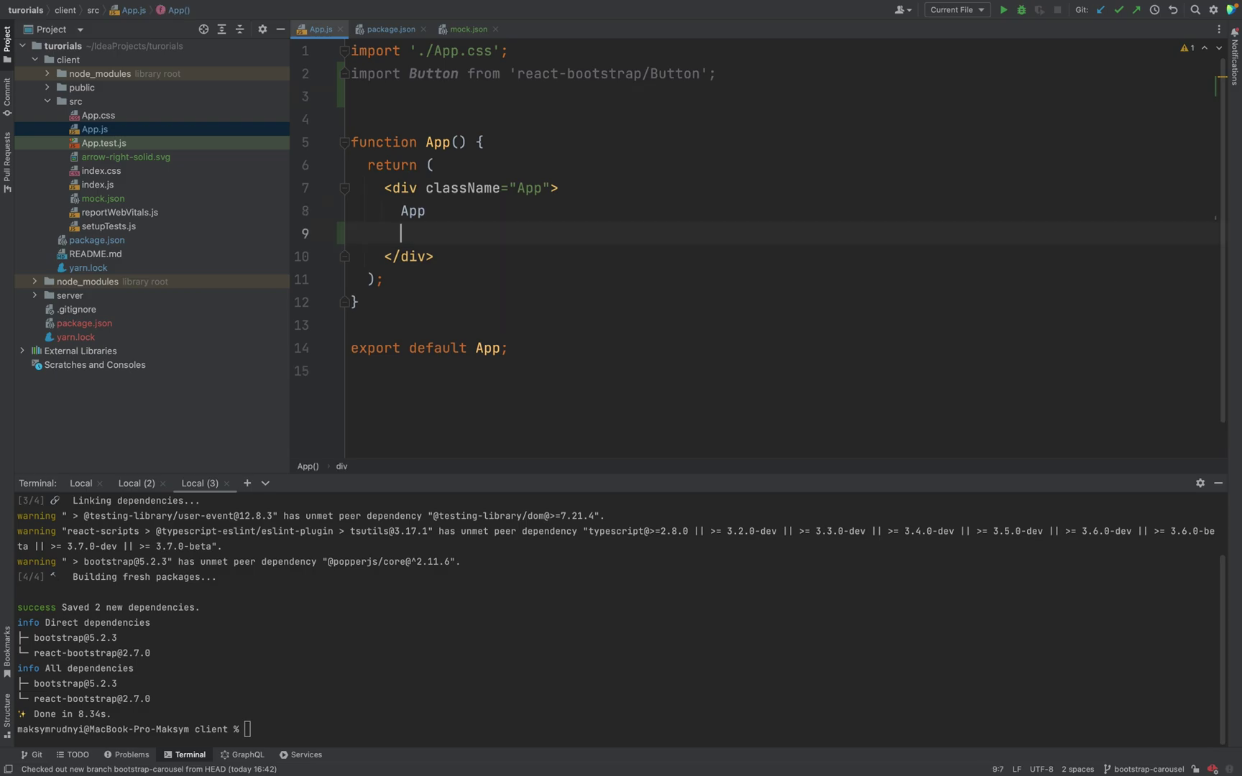
{"action": "type", "text": "<But"}
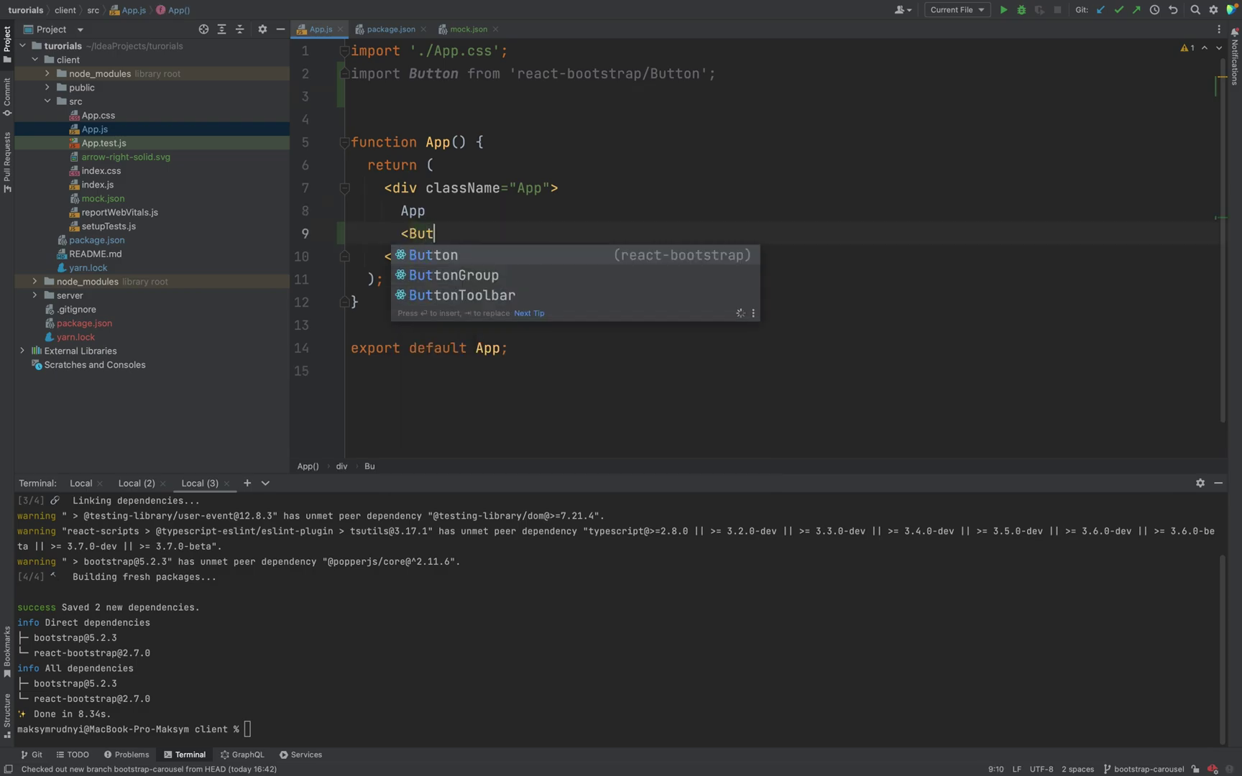
{"action": "type", "text": "ton"}
{"action": "key", "text": "Tab"}
{"action": "type", "text": "Click me"}
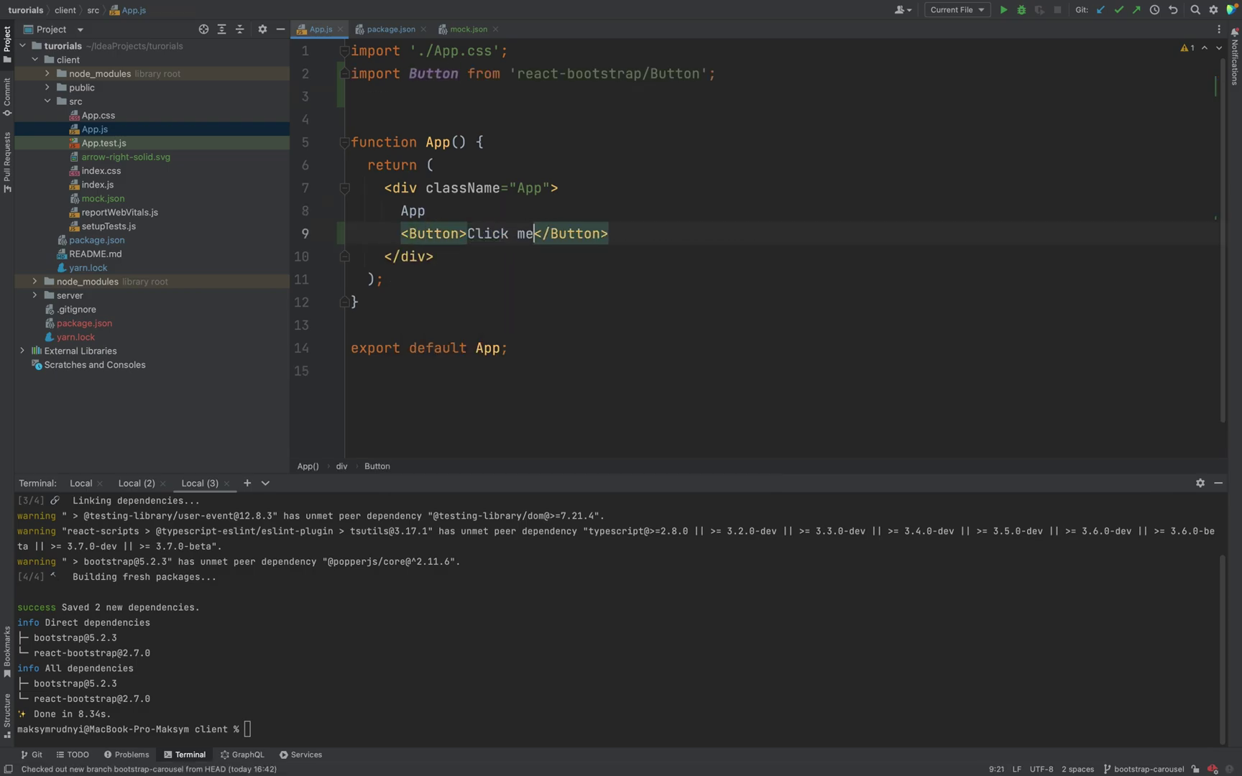
{"action": "left_click", "coordinate": [577, 162]}
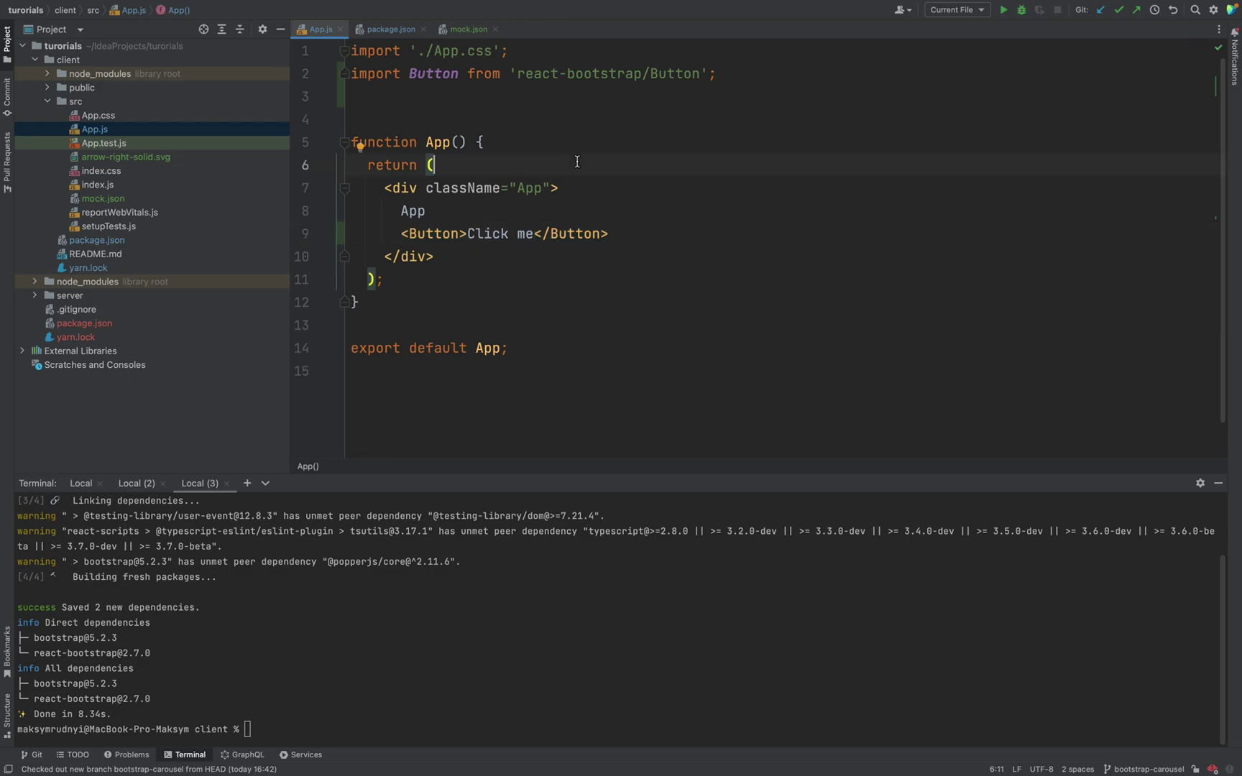
{"action": "key", "text": "super+Tab"}
{"action": "scroll", "coordinate": [504, 409], "scroll_direction": "down", "scroll_amount": 2}
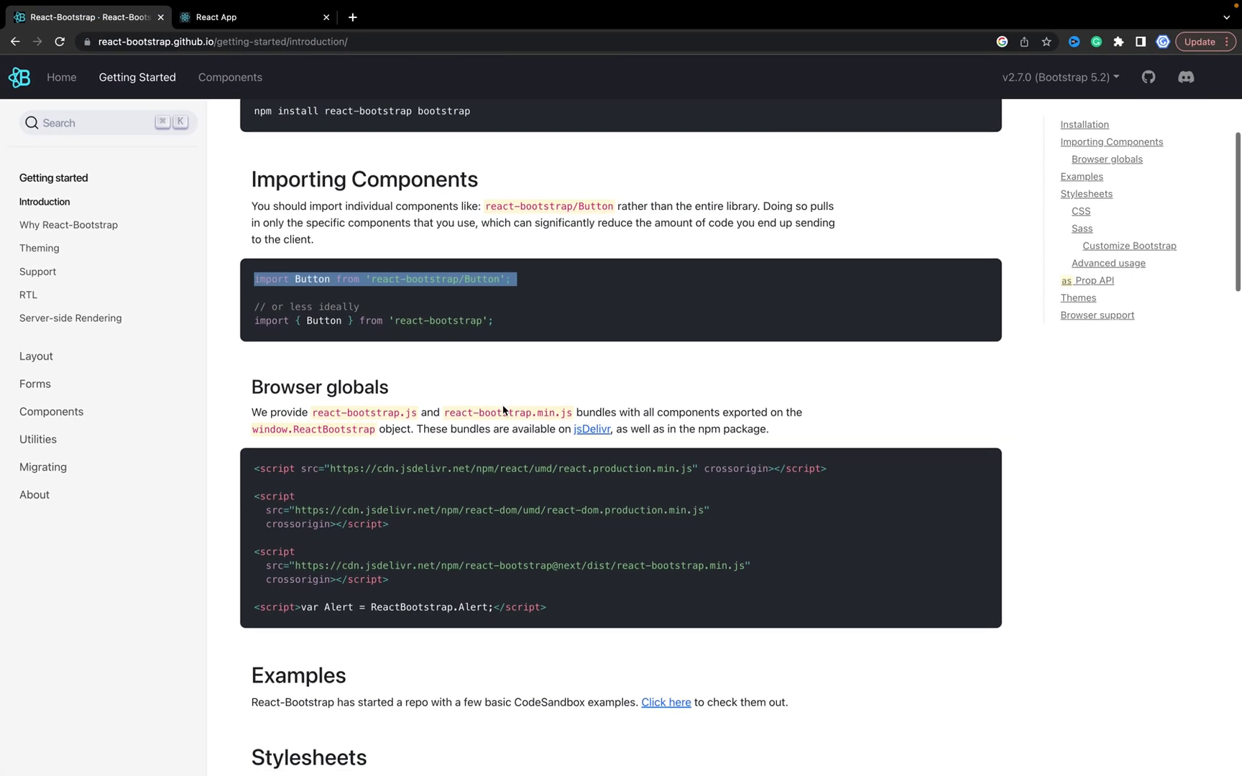
{"action": "scroll", "coordinate": [503, 410], "scroll_direction": "down", "scroll_amount": 3}
{"action": "scroll", "coordinate": [357, 616], "scroll_direction": "down", "scroll_amount": 3}
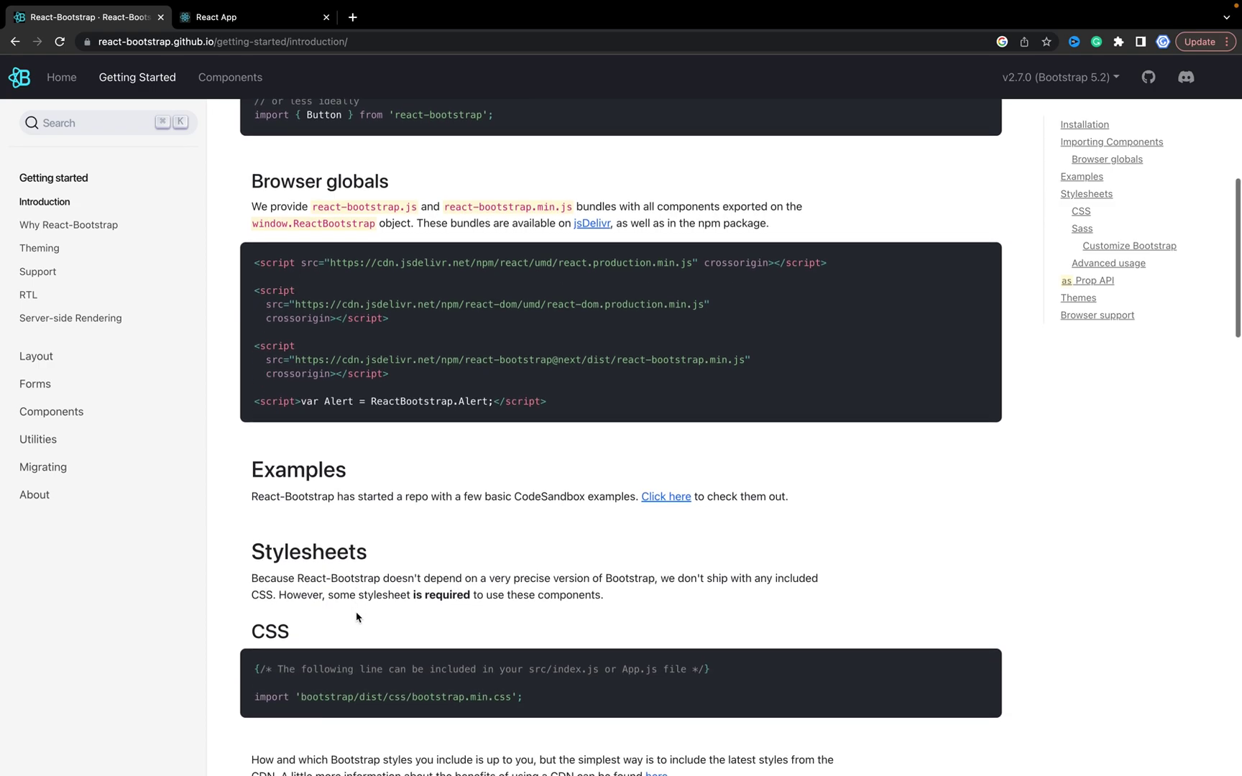
{"action": "scroll", "coordinate": [357, 582], "scroll_direction": "down", "scroll_amount": 1}
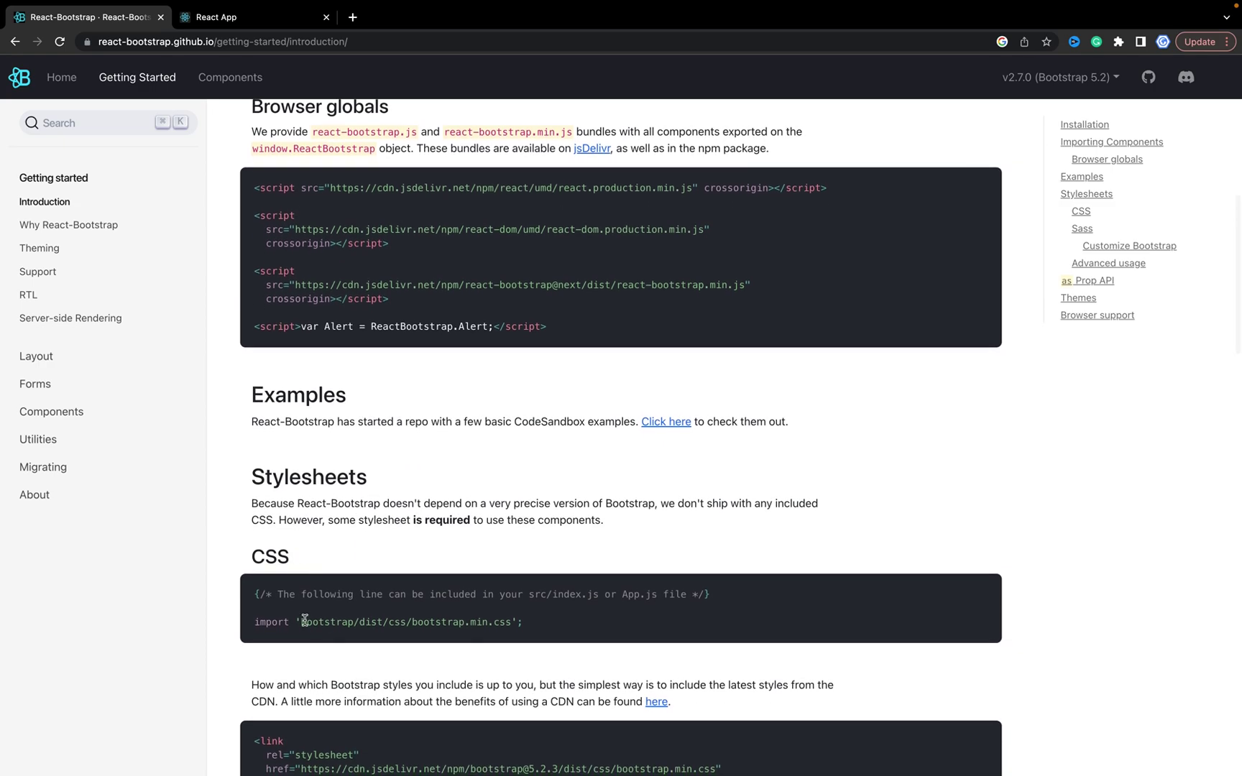
{"action": "scroll", "coordinate": [305, 621], "scroll_direction": "down", "scroll_amount": 1}
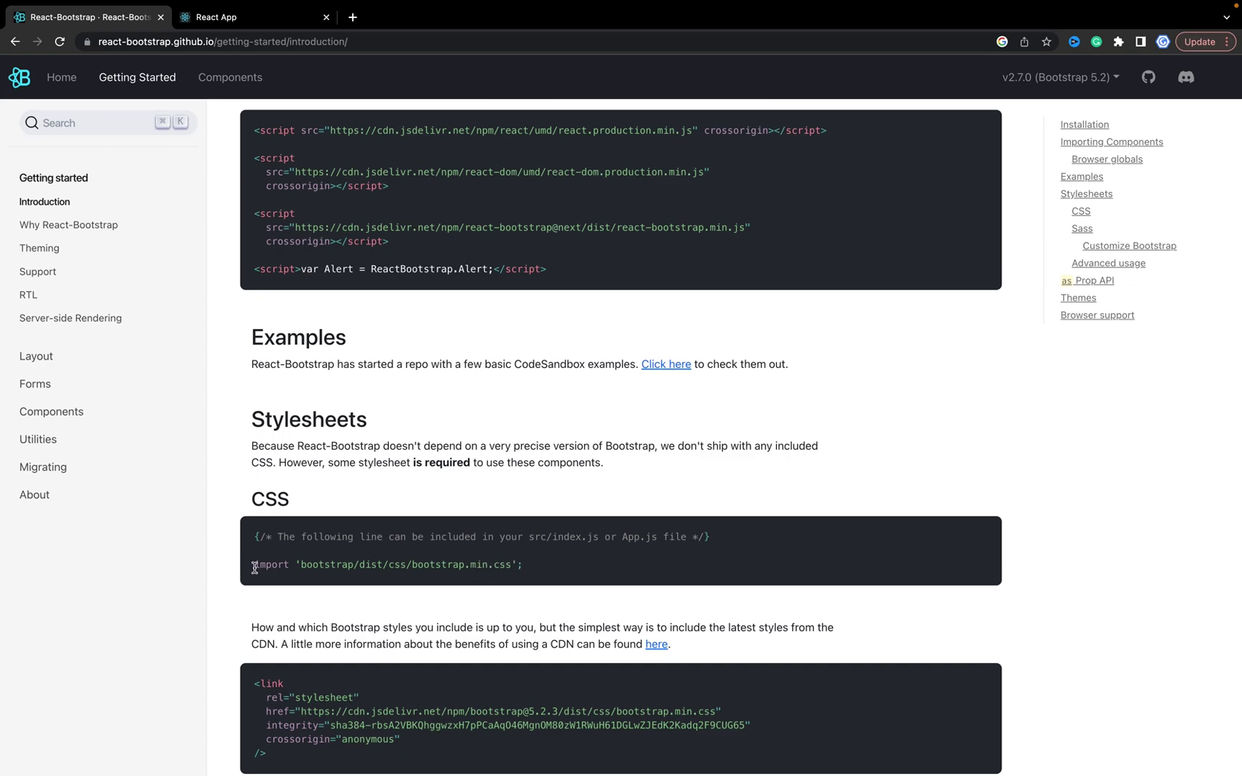
Select the import 'bootstrap/dist/css/bootstrap.min.css' line and return to the editor
{"action": "left_click_drag", "start_coordinate": [254, 567], "coordinate": [524, 567]}
{"action": "key", "text": "ctrl+c"}
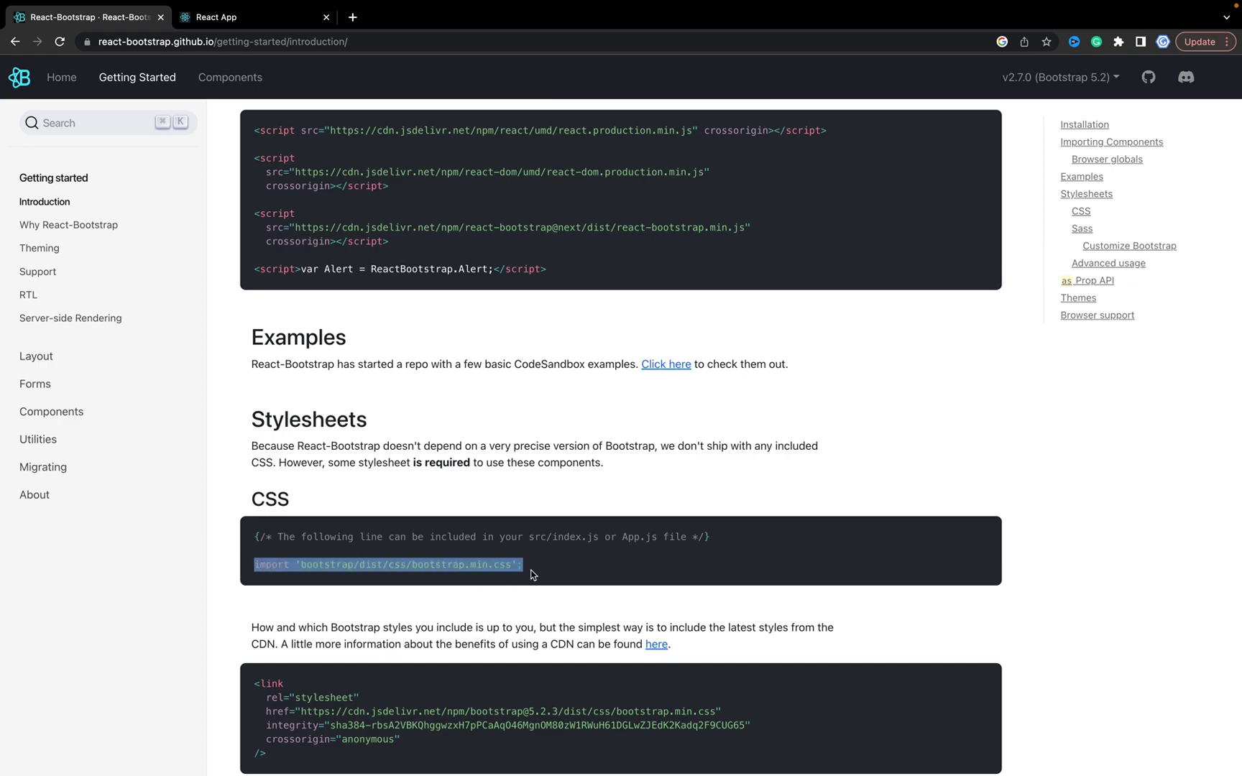
{"action": "key", "text": "ctrl+Left"}
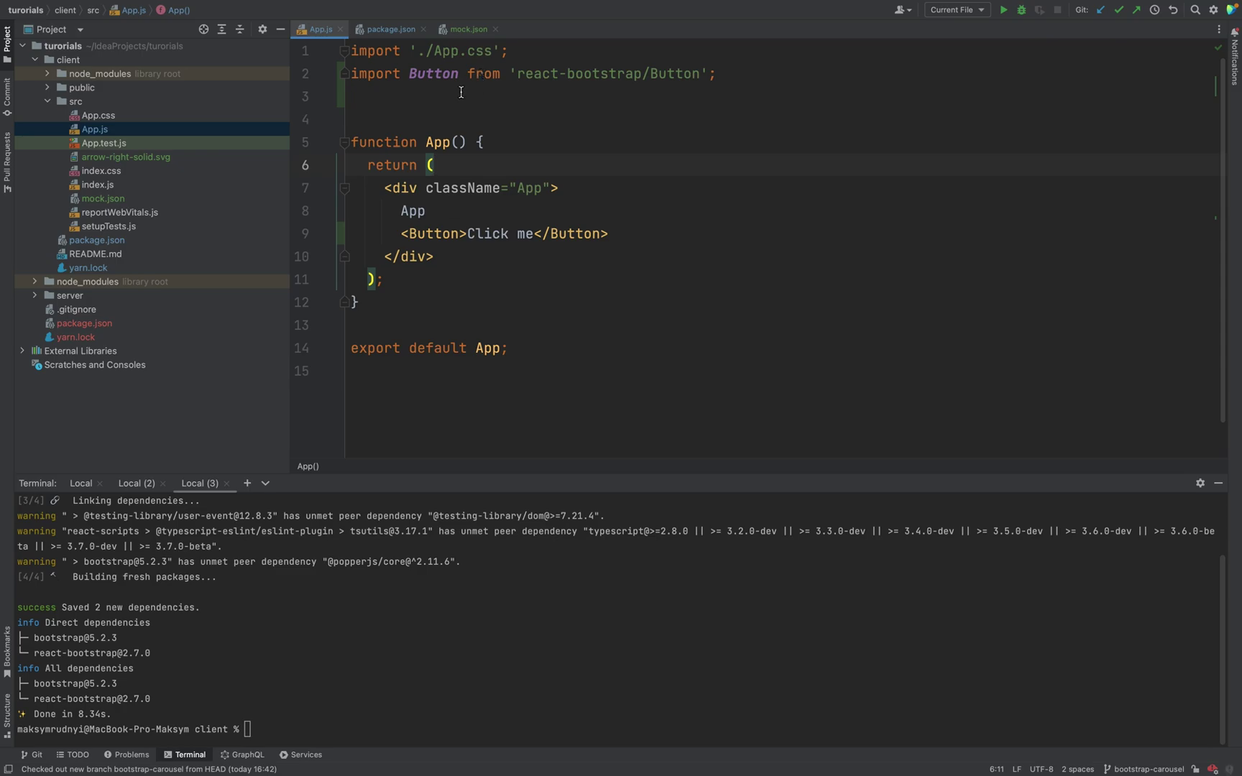
Paste import 'bootstrap/dist/css/bootstrap.min.css' on line 3 of App.js
{"action": "left_click", "coordinate": [460, 93]}
{"action": "key", "text": "ctrl+v"}
{"action": "left_click", "coordinate": [614, 122]}
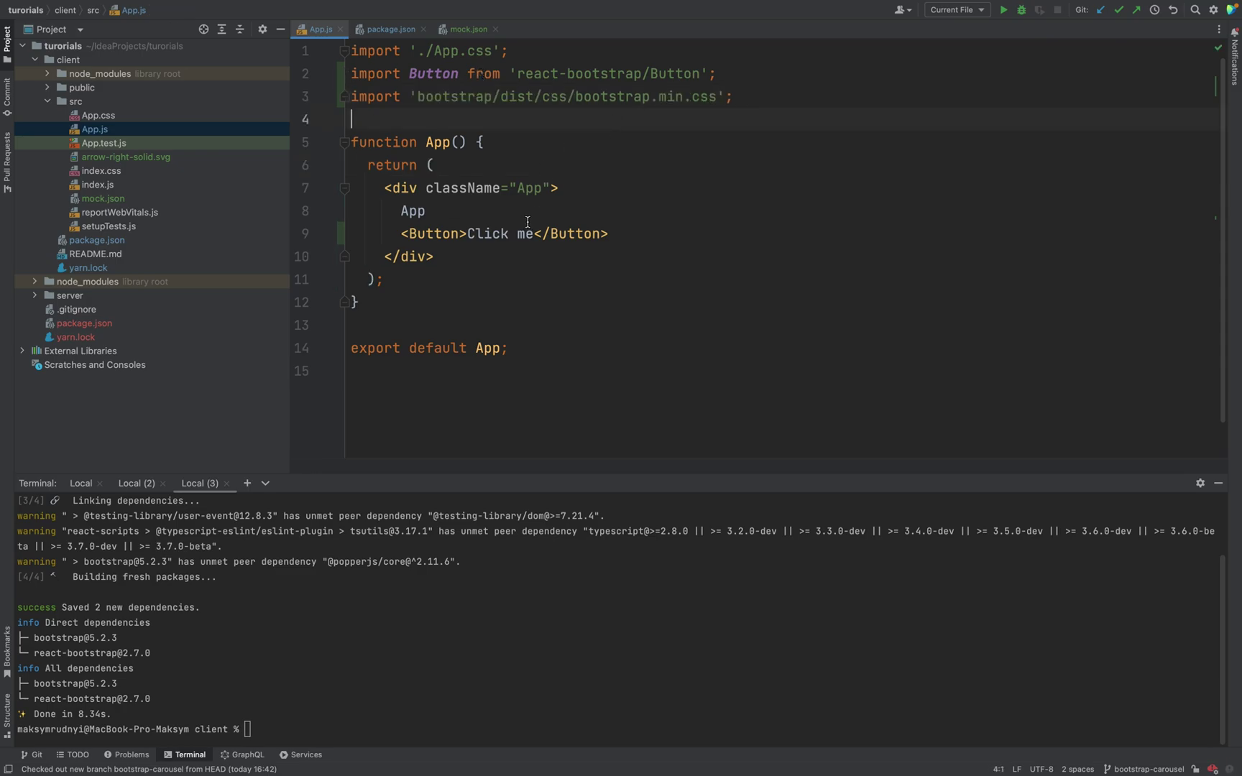
{"action": "left_click", "coordinate": [424, 210]}
{"action": "left_click", "coordinate": [442, 233]}
{"action": "key", "text": "ctrl+Right"}
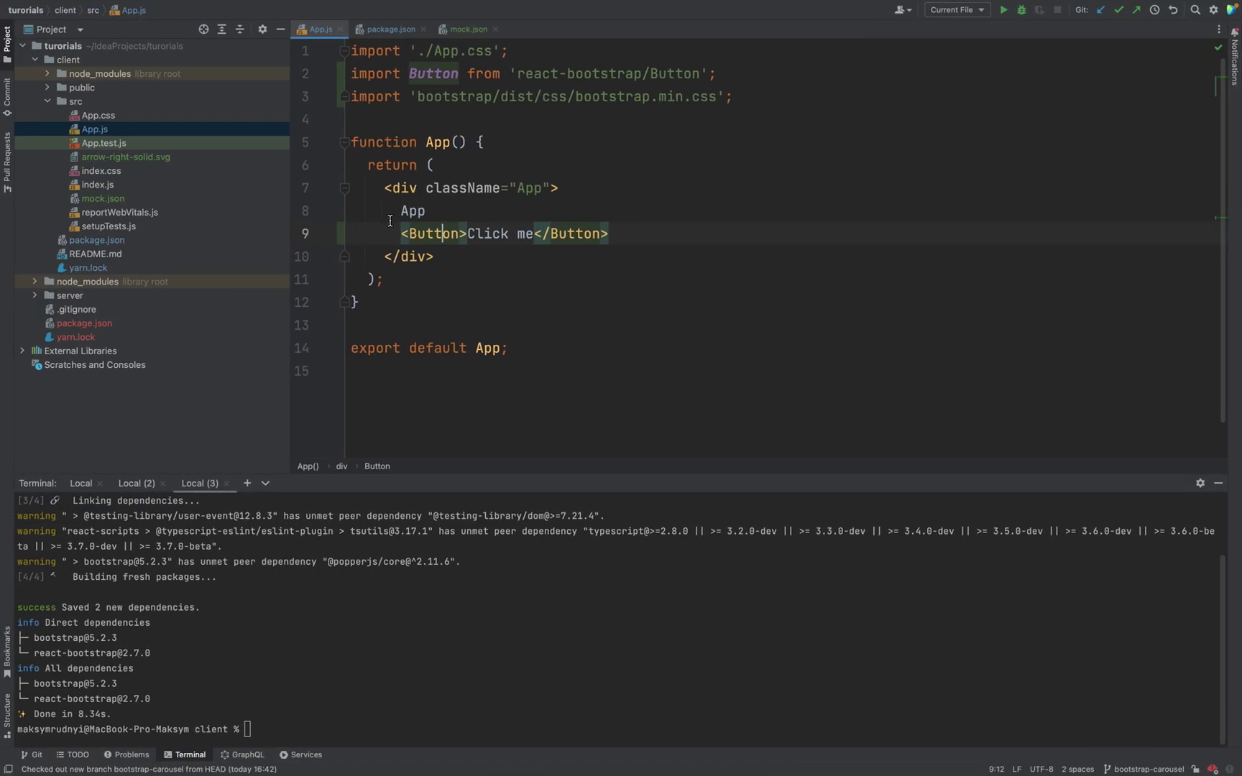
{"action": "left_click", "coordinate": [395, 210]}
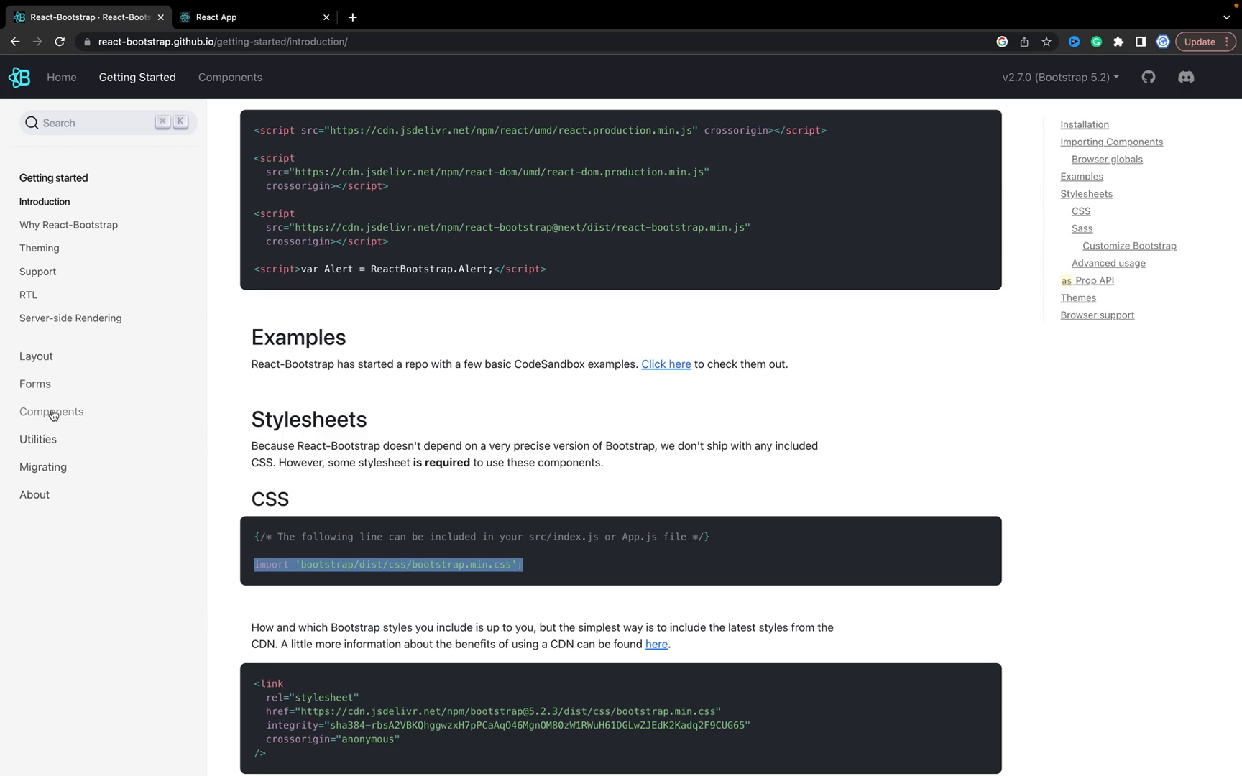
Open Components > Carousel and copy the uncontrolled example code
{"action": "left_click", "coordinate": [51, 411]}
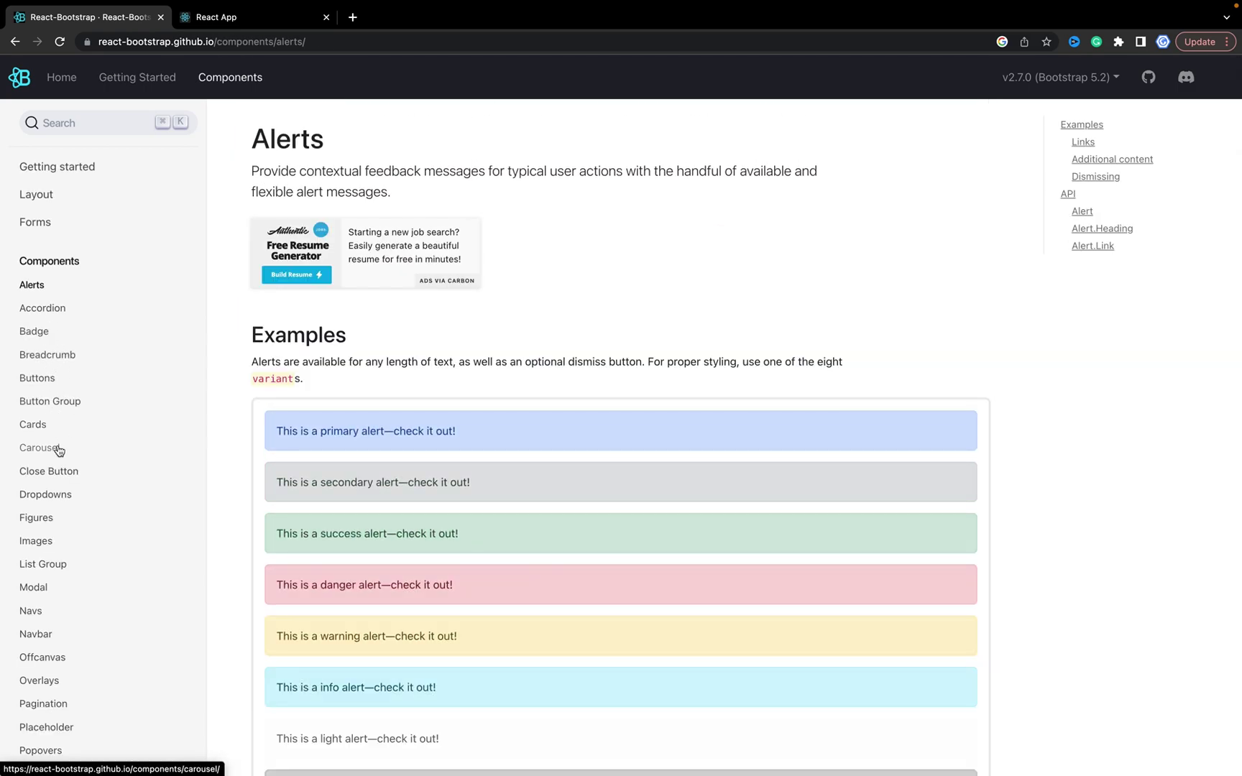
{"action": "left_click", "coordinate": [50, 448]}
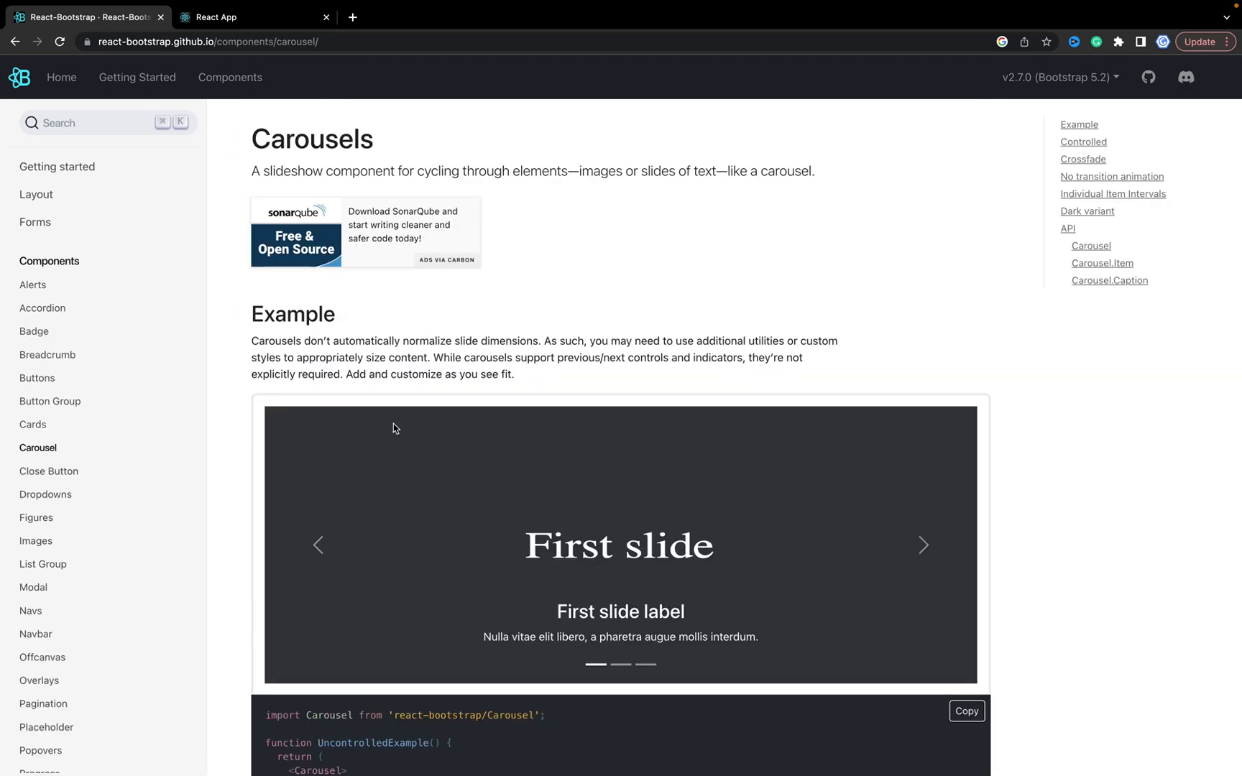
{"action": "scroll", "coordinate": [392, 422], "scroll_direction": "down", "scroll_amount": 6}
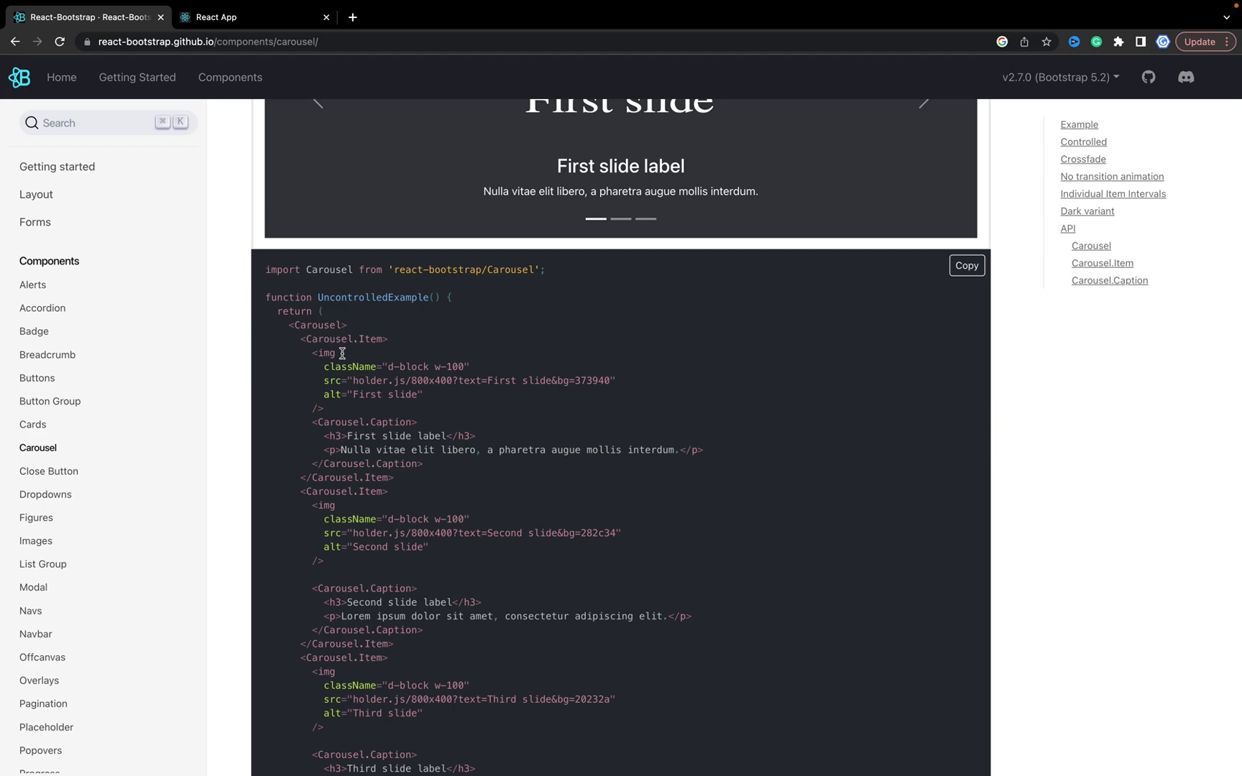
{"action": "scroll", "coordinate": [341, 351], "scroll_direction": "down", "scroll_amount": 1}
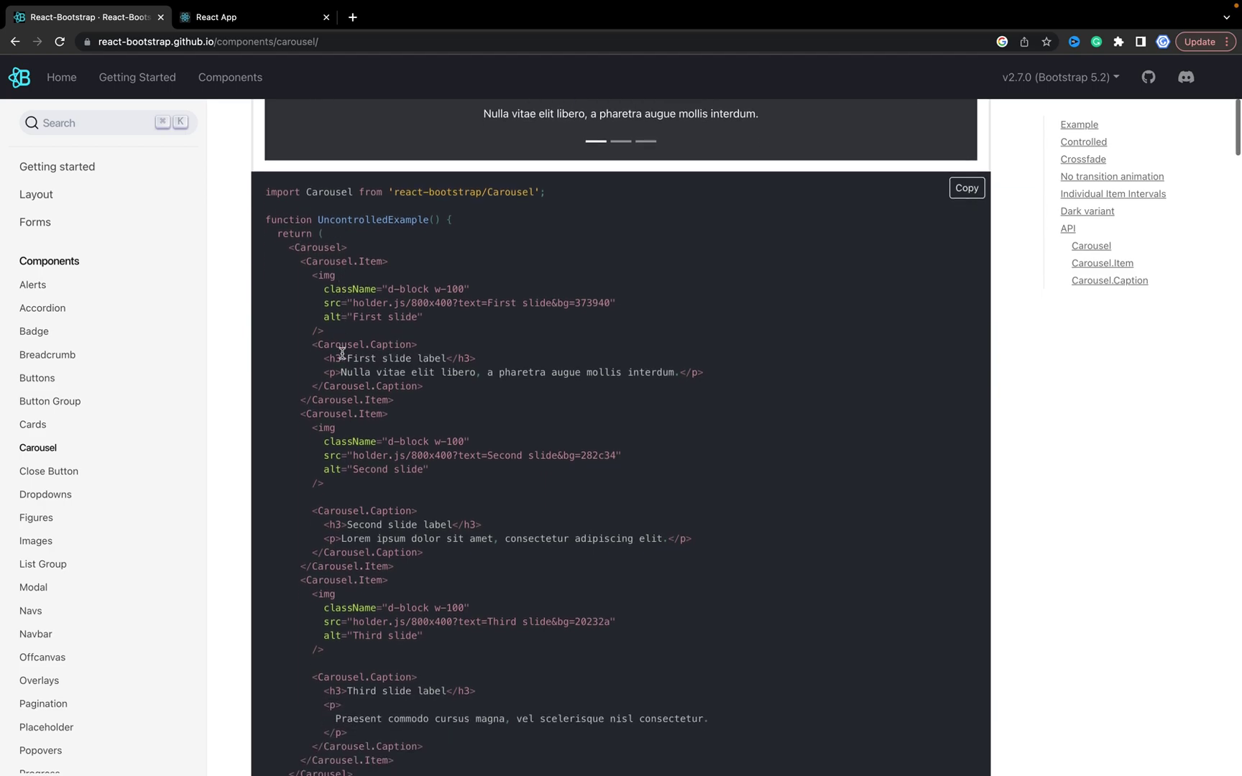
{"action": "left_click", "coordinate": [967, 189]}
{"action": "key", "text": "super+Tab"}
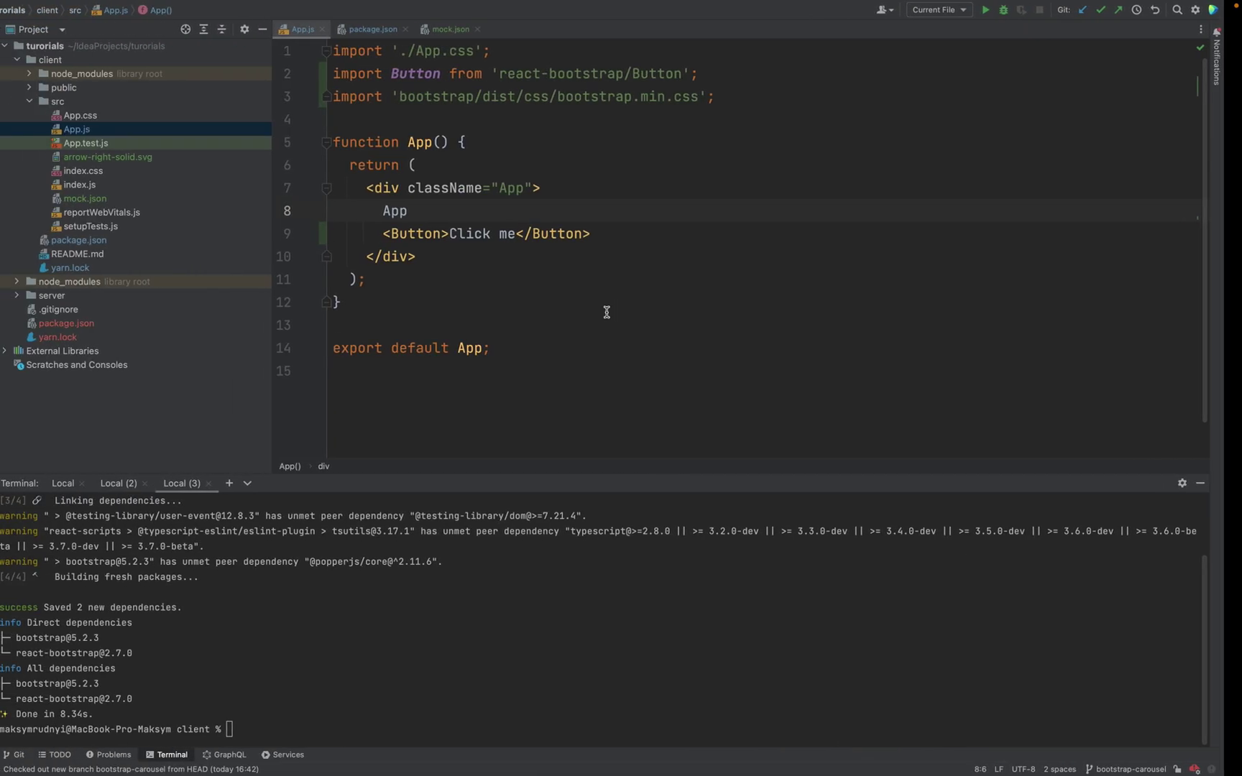
Create slider.js in src and paste the carousel example into it
{"action": "right_click", "coordinate": [71, 102]}
{"action": "mouse_move", "coordinate": [146, 108]}
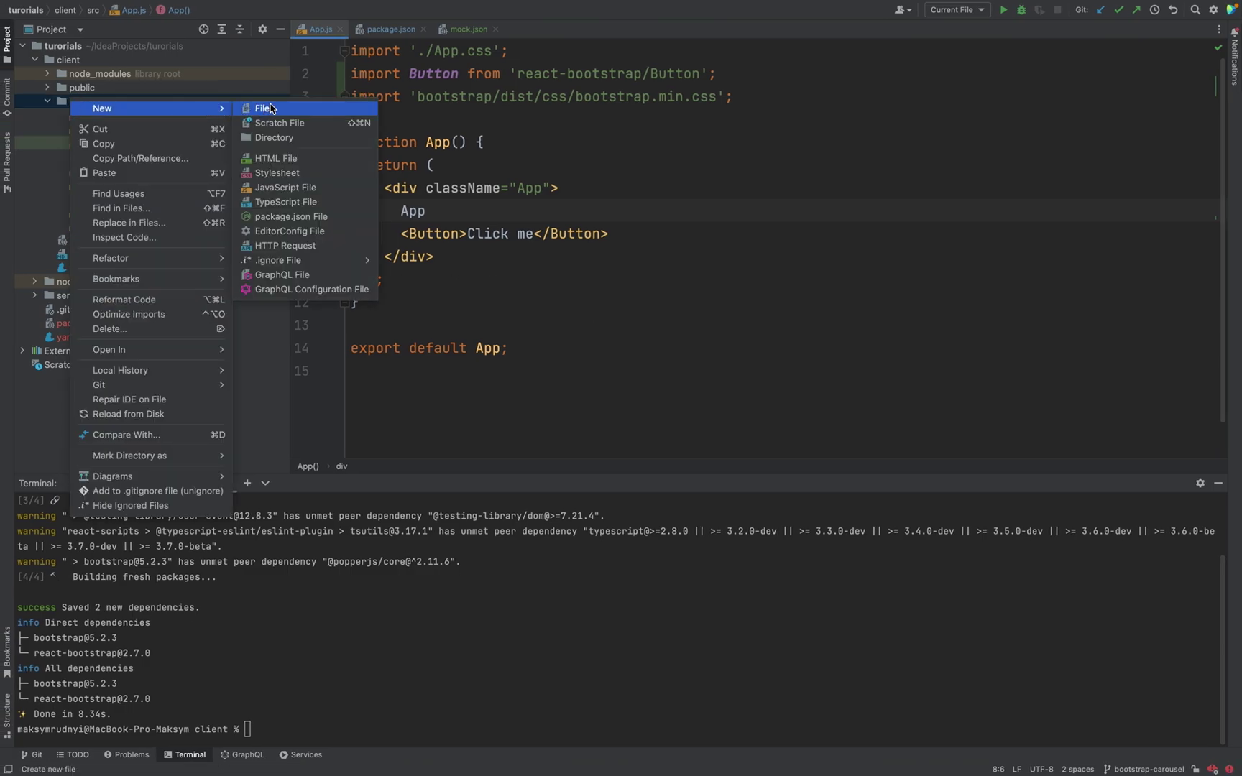
{"action": "left_click", "coordinate": [270, 105]}
{"action": "type", "text": "slider.js"}
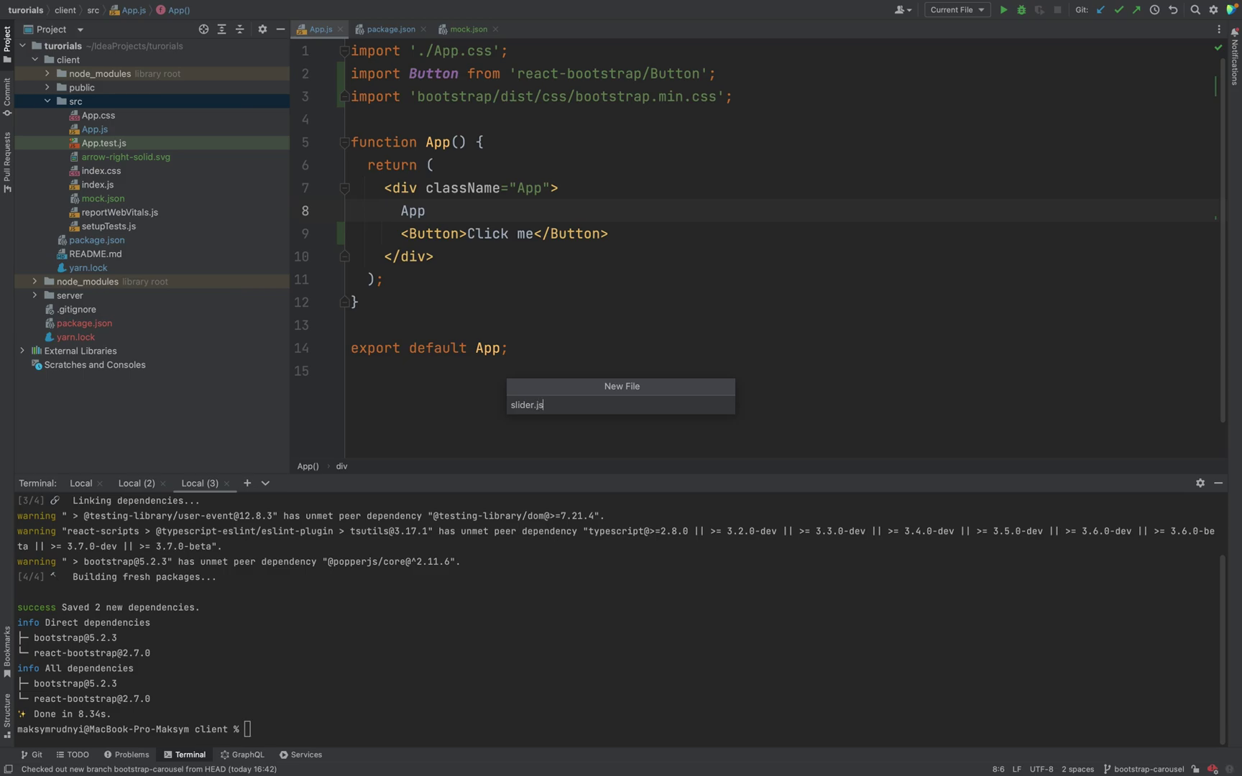
{"action": "key", "text": "Return"}
{"action": "key", "text": "Return"}
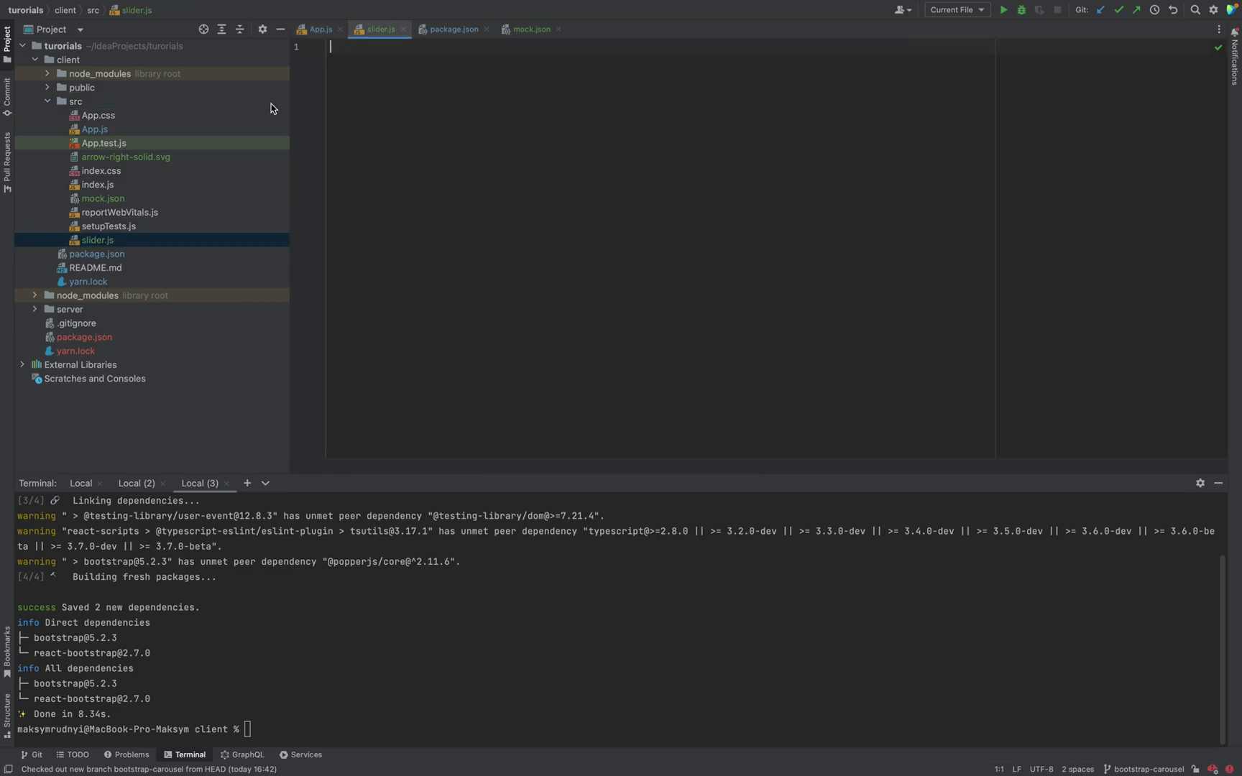
{"action": "key", "text": "super+v"}
Rename UncontrolledExample to Slider in the function and the default export
{"action": "left_click", "coordinate": [472, 147]}
{"action": "scroll", "coordinate": [473, 147], "scroll_direction": "up", "scroll_amount": 2}
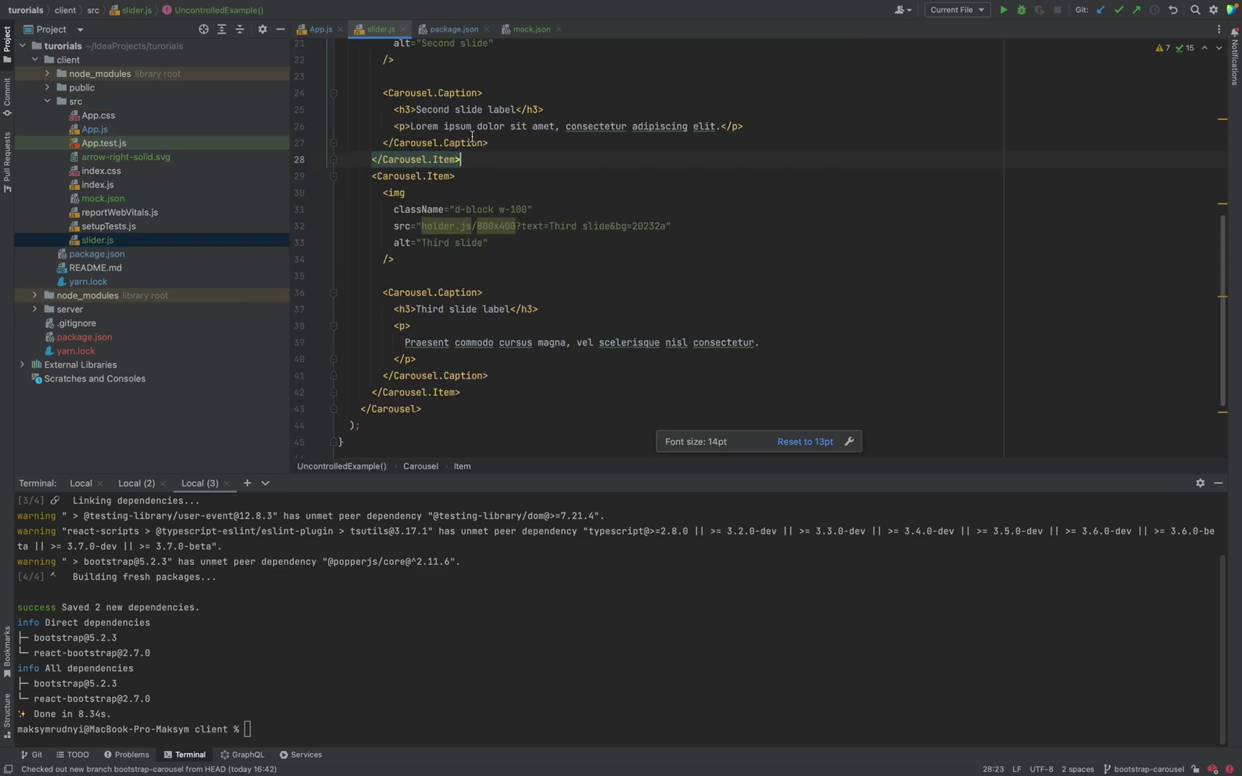
{"action": "scroll", "coordinate": [473, 148], "scroll_direction": "up", "scroll_amount": 2}
{"action": "scroll", "coordinate": [470, 141], "scroll_direction": "up", "scroll_amount": 10}
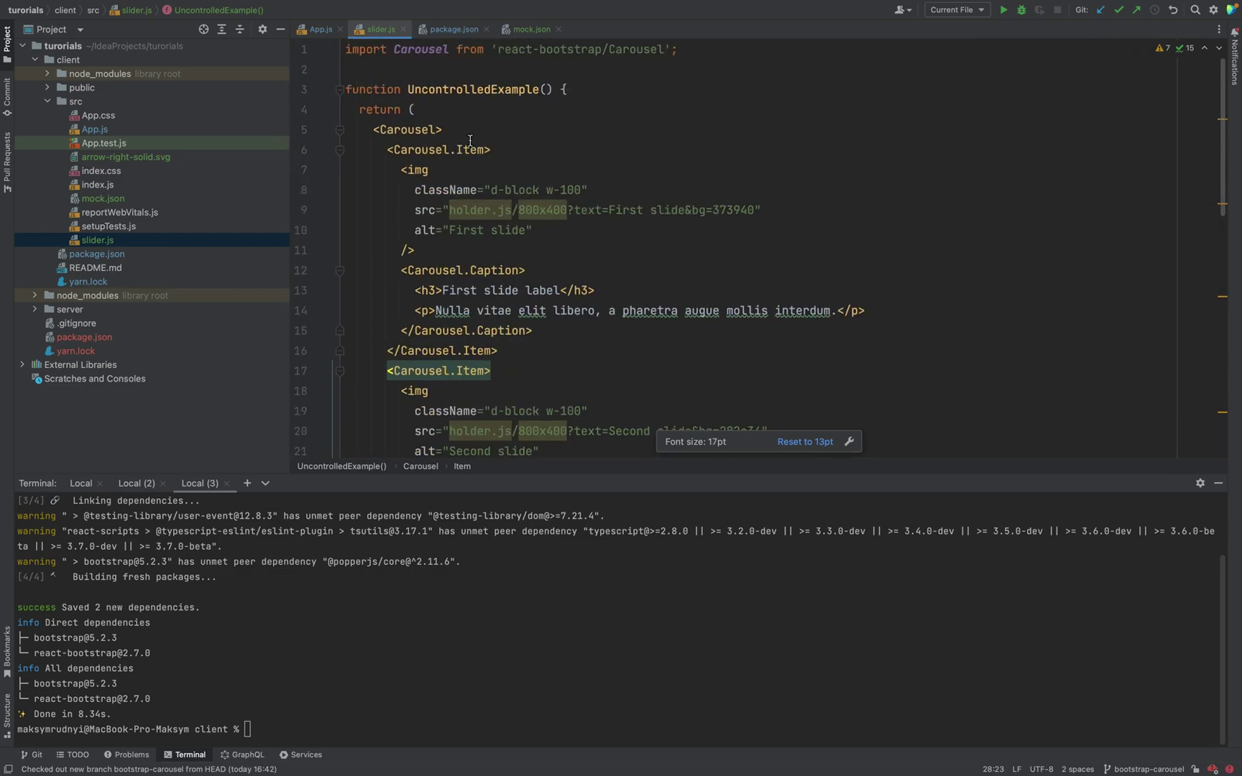
{"action": "left_click", "coordinate": [438, 90]}
{"action": "left_click_drag", "start_coordinate": [408, 89], "coordinate": [535, 89]}
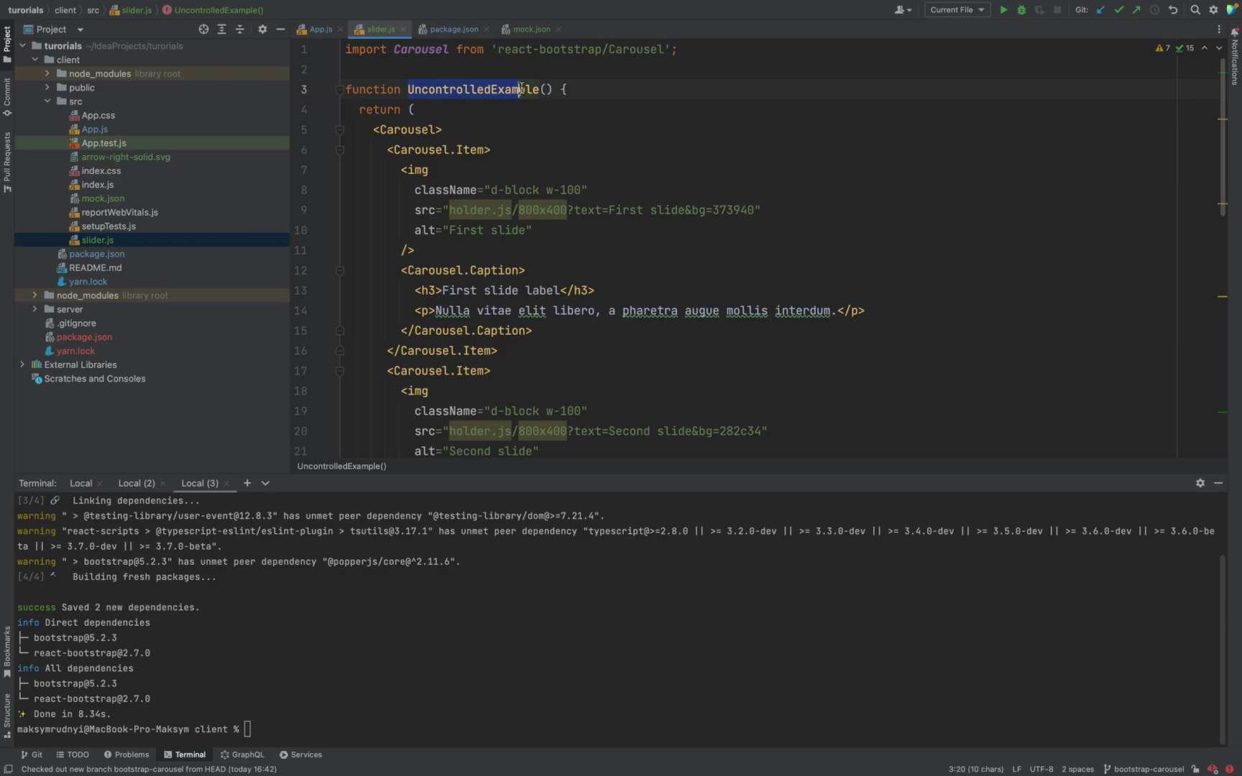
{"action": "type", "text": "Slider"}
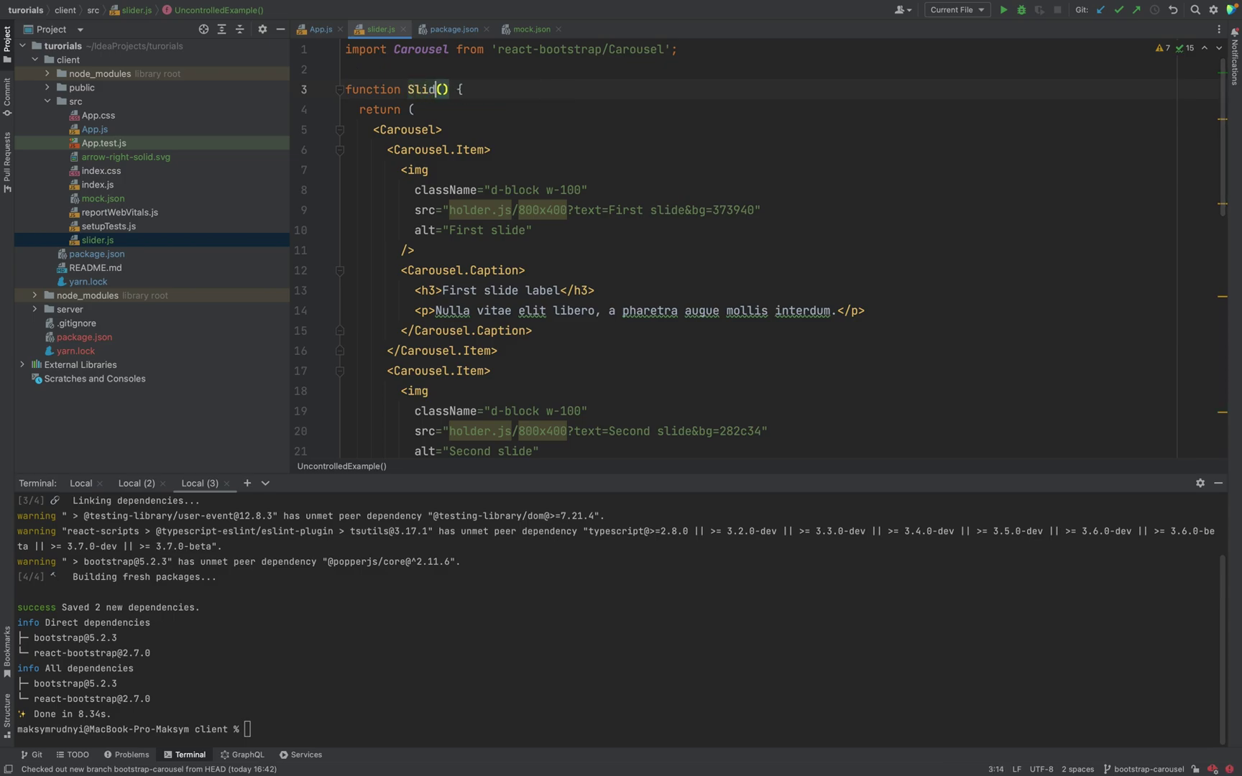
{"action": "left_click", "coordinate": [427, 89]}
{"action": "double_click", "coordinate": [427, 90]}
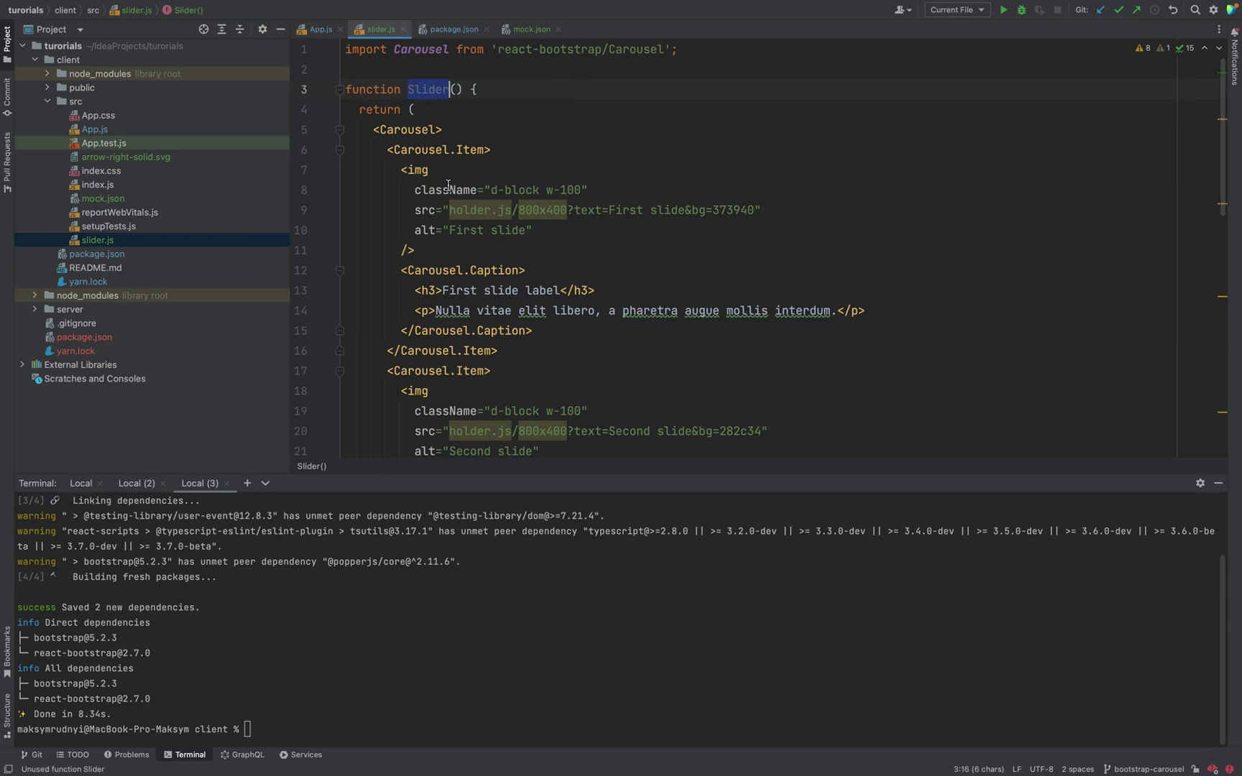
{"action": "scroll", "coordinate": [448, 184], "scroll_direction": "down", "scroll_amount": 10}
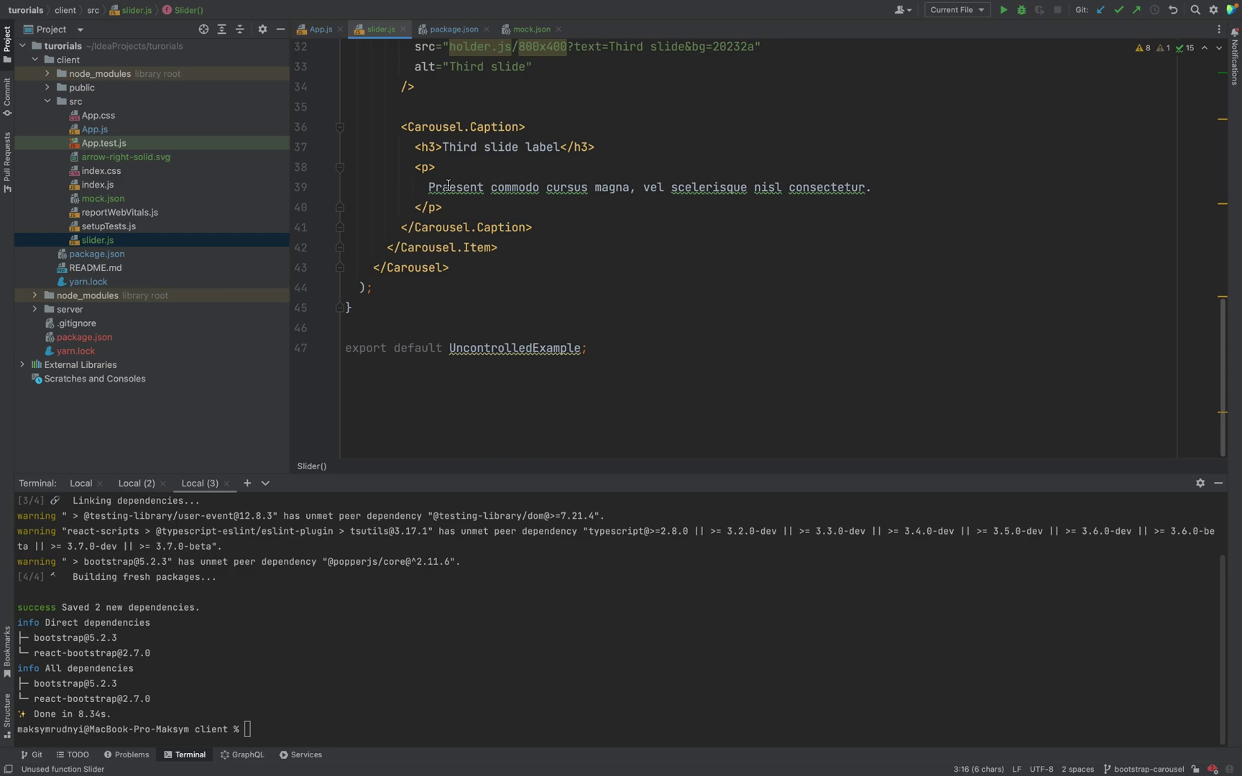
{"action": "double_click", "coordinate": [521, 348]}
{"action": "key", "text": "super+v"}
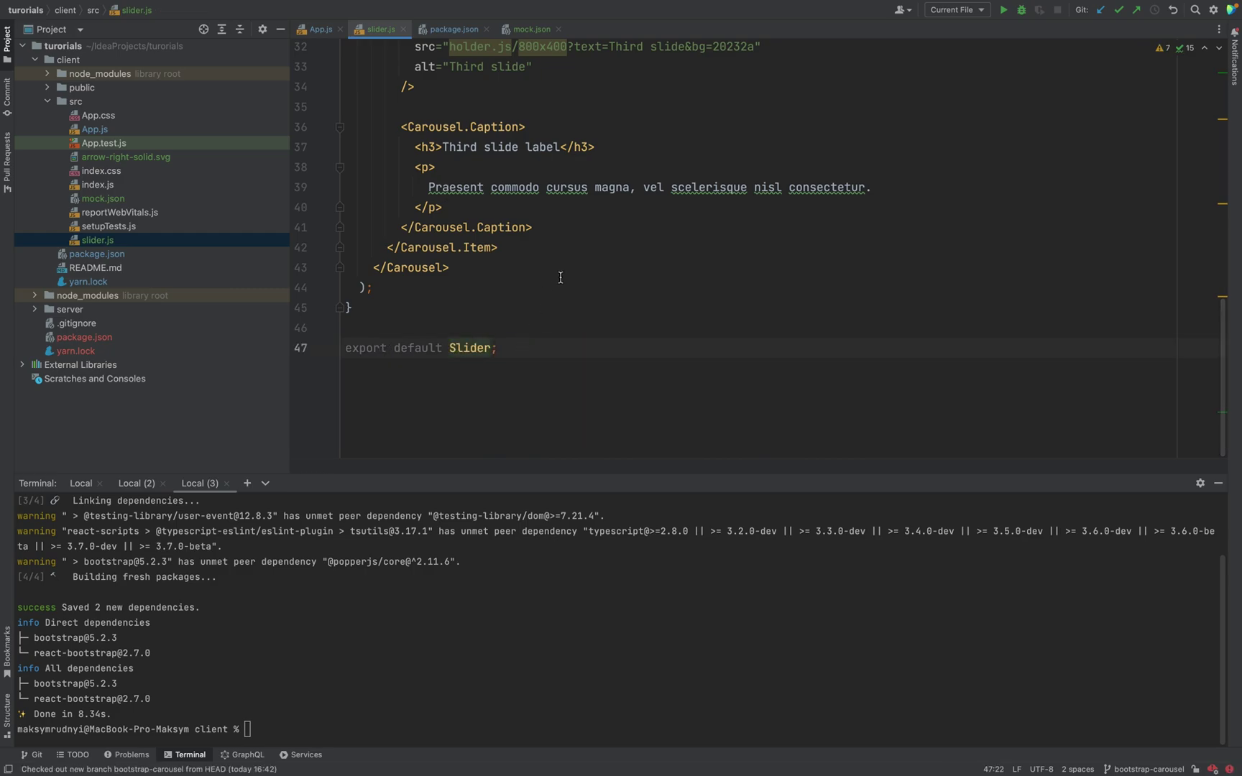
{"action": "scroll", "coordinate": [560, 277], "scroll_direction": "up", "scroll_amount": 10}
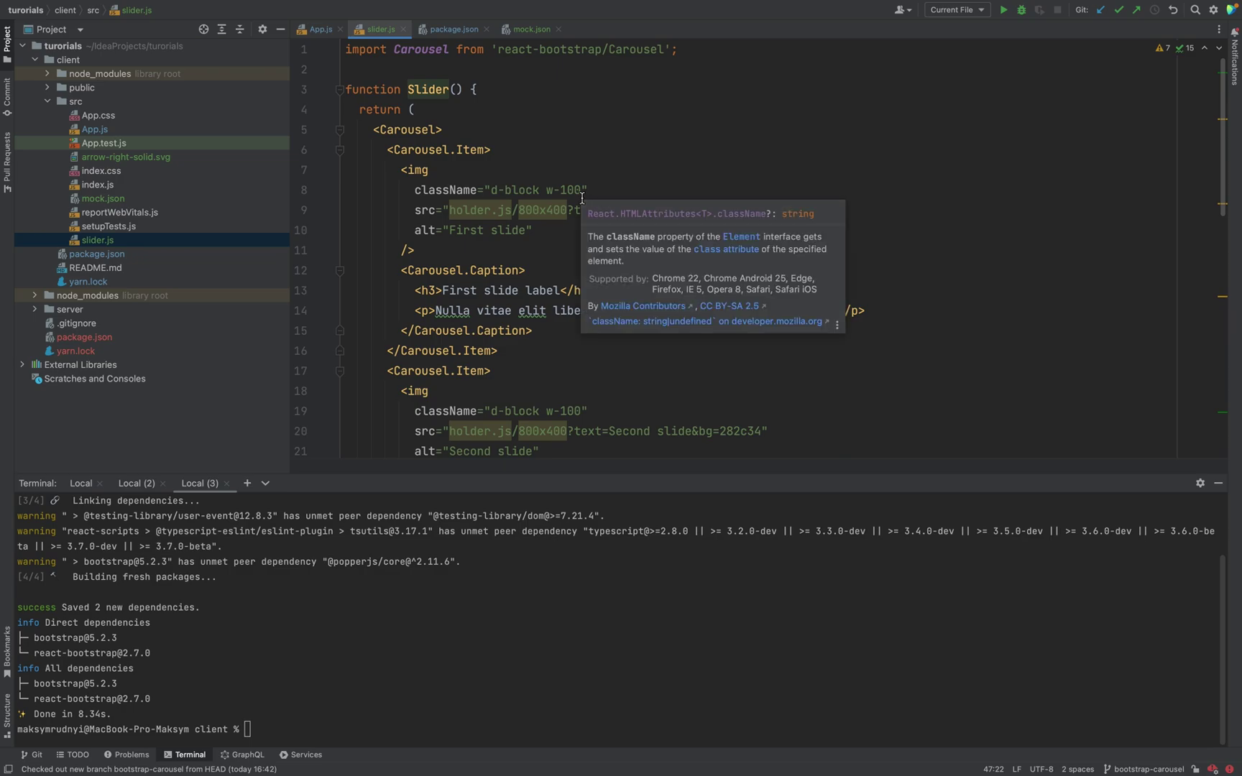
Inspect the Carousel import and tag, and fold the three Carousel.Item blocks
{"action": "double_click", "coordinate": [427, 49]}
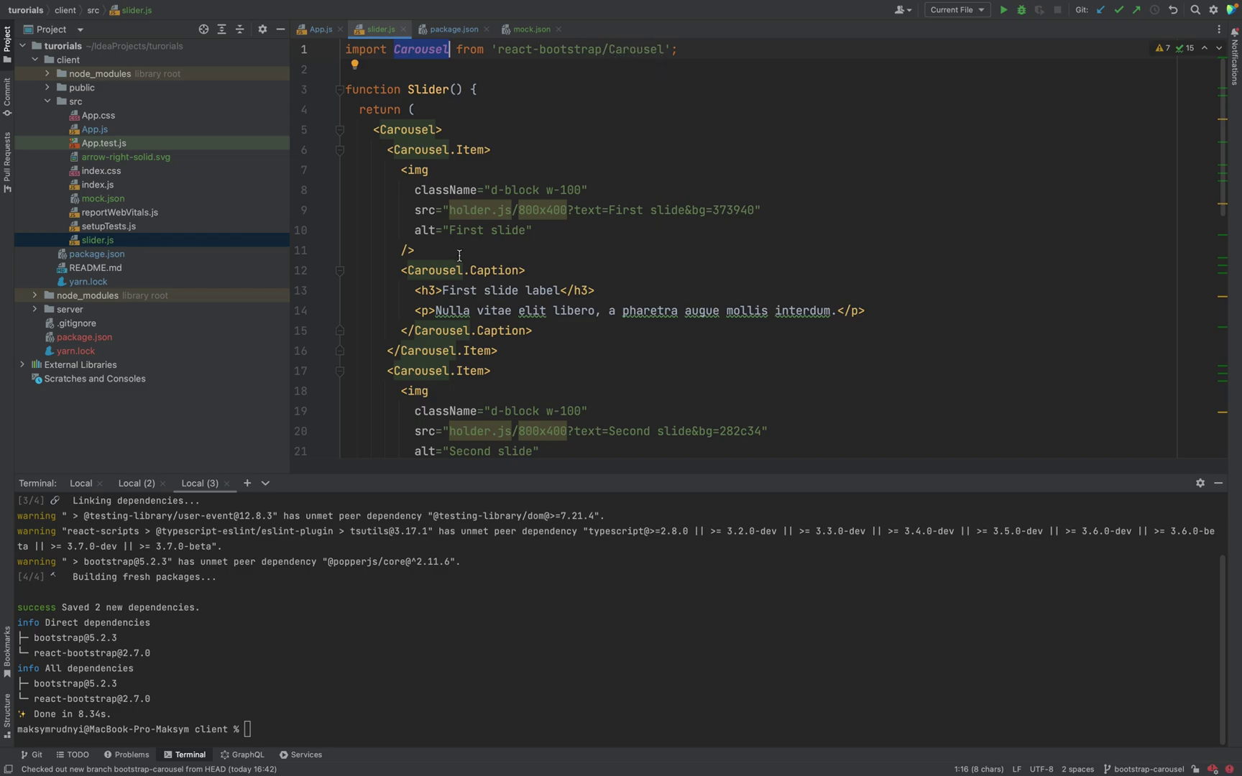
{"action": "double_click", "coordinate": [382, 130]}
{"action": "left_click", "coordinate": [340, 150]}
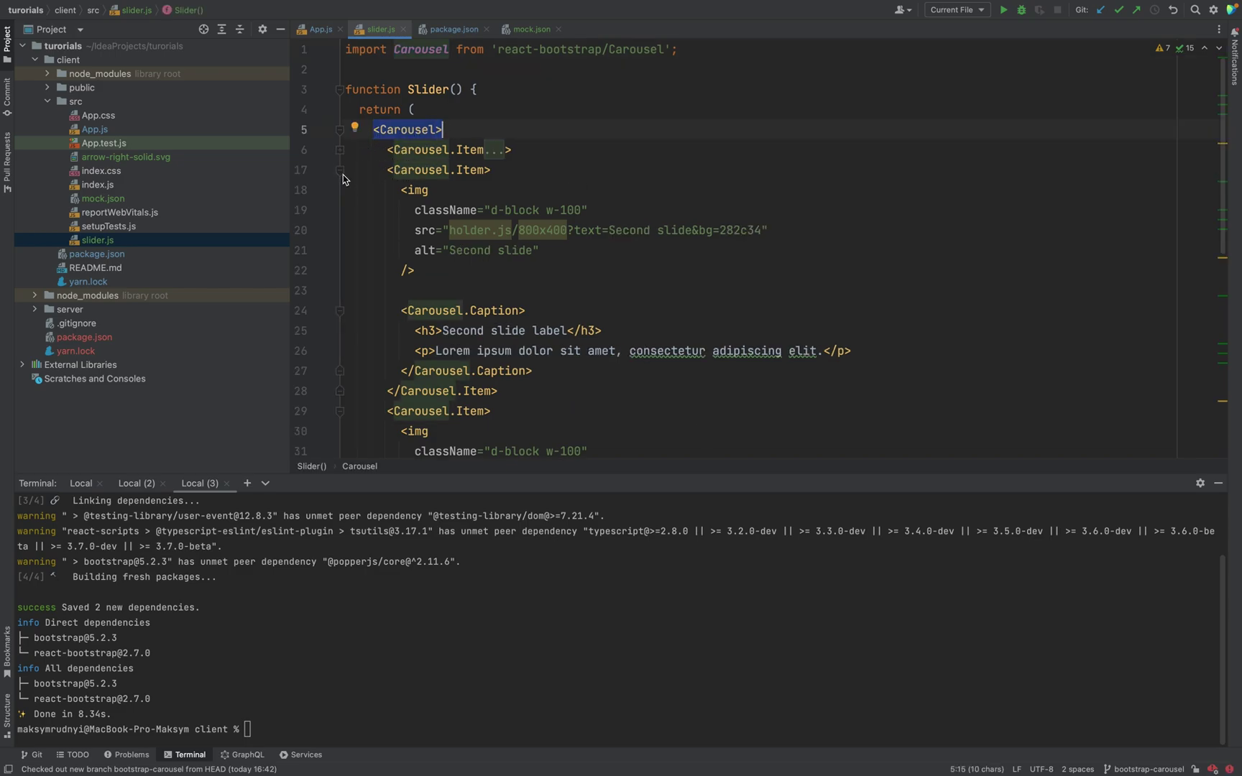
{"action": "left_click", "coordinate": [339, 170]}
{"action": "left_click", "coordinate": [340, 190]}
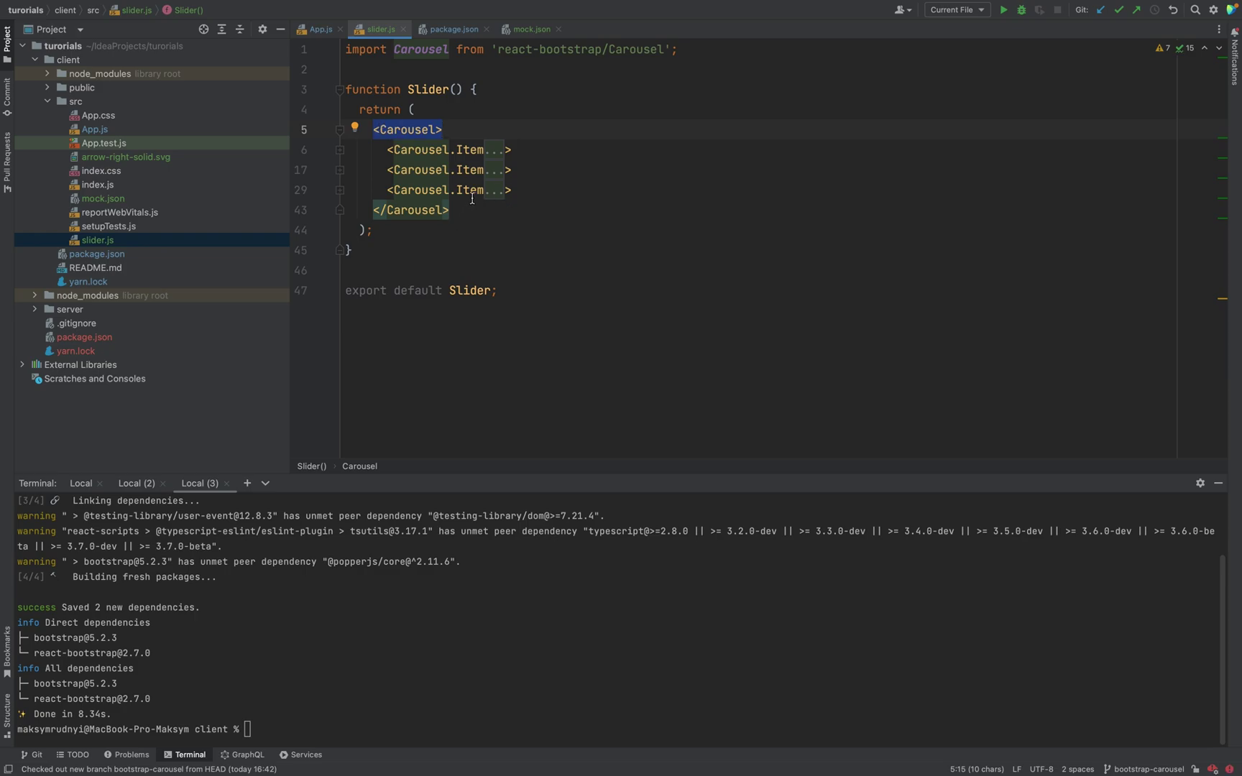
Add import Slider from './slider' below the stylesheet import in App.js
{"action": "left_click", "coordinate": [95, 129]}
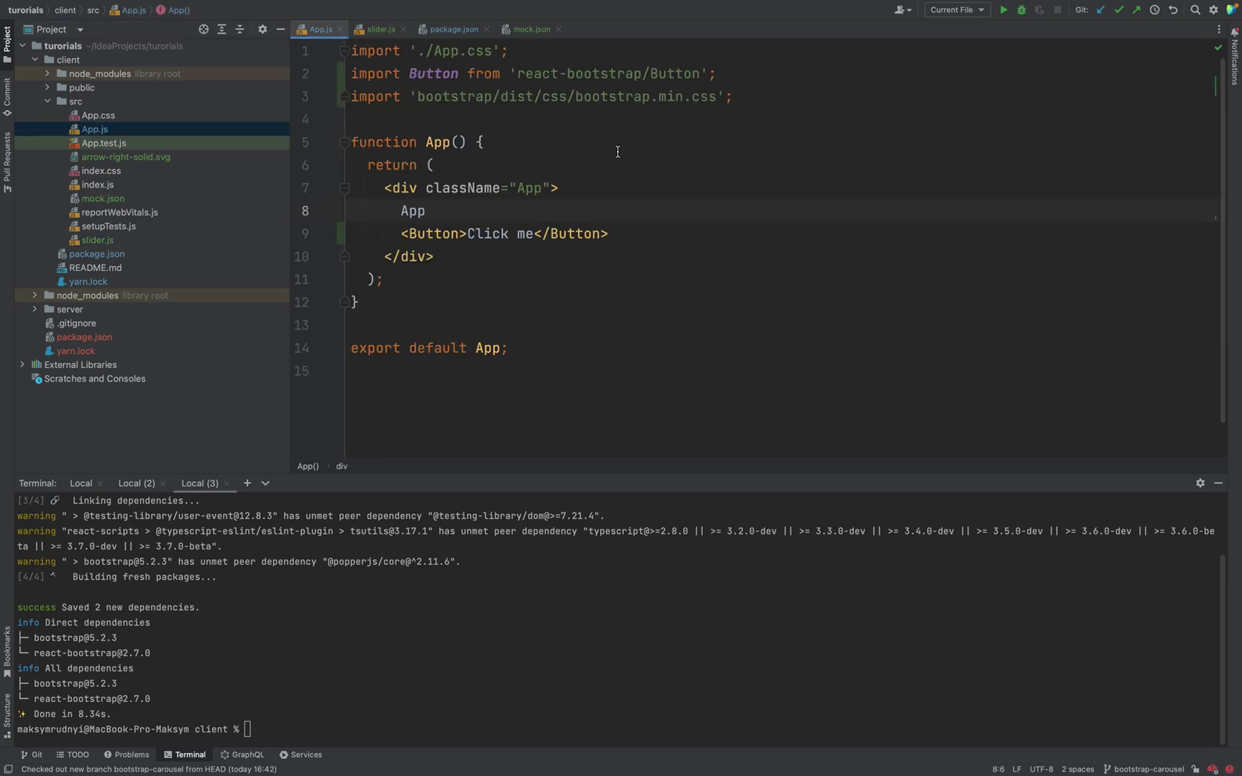
{"action": "left_click", "coordinate": [781, 97]}
{"action": "key", "text": "Return"}
{"action": "type", "text": "impor"}
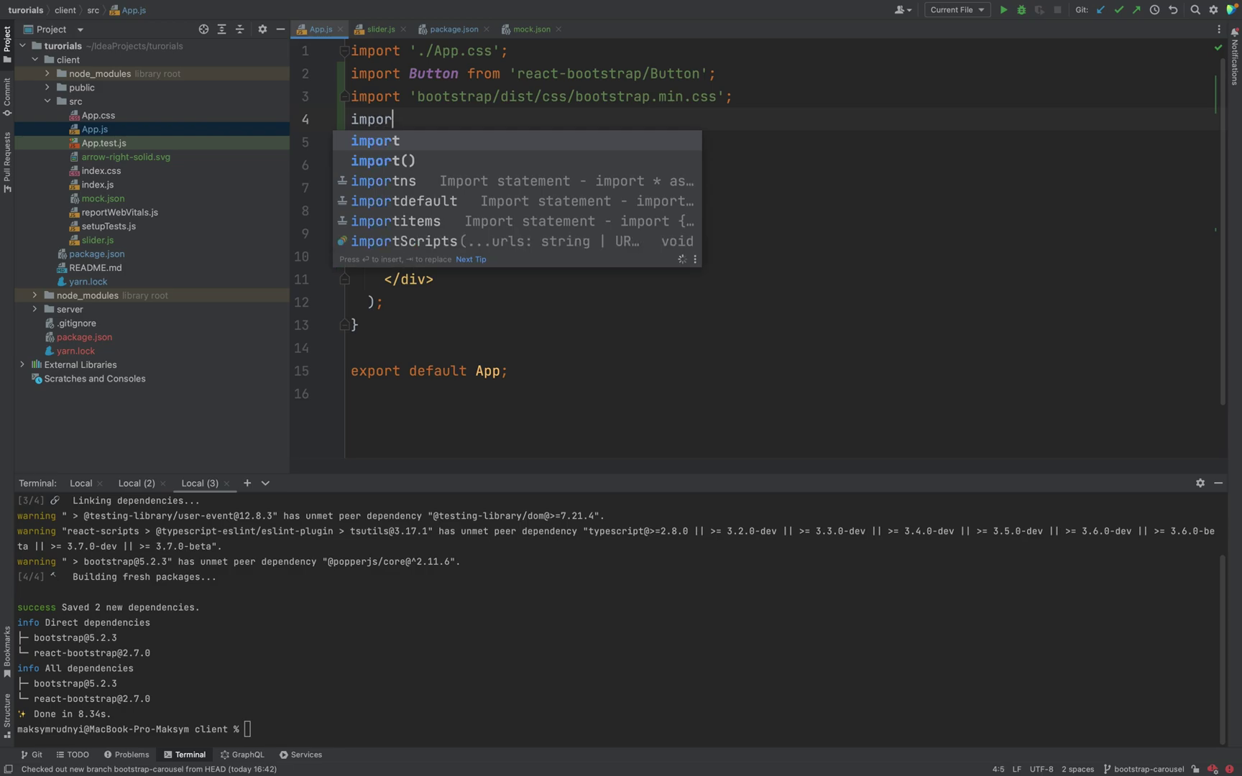
{"action": "type", "text": "t Slider f"}
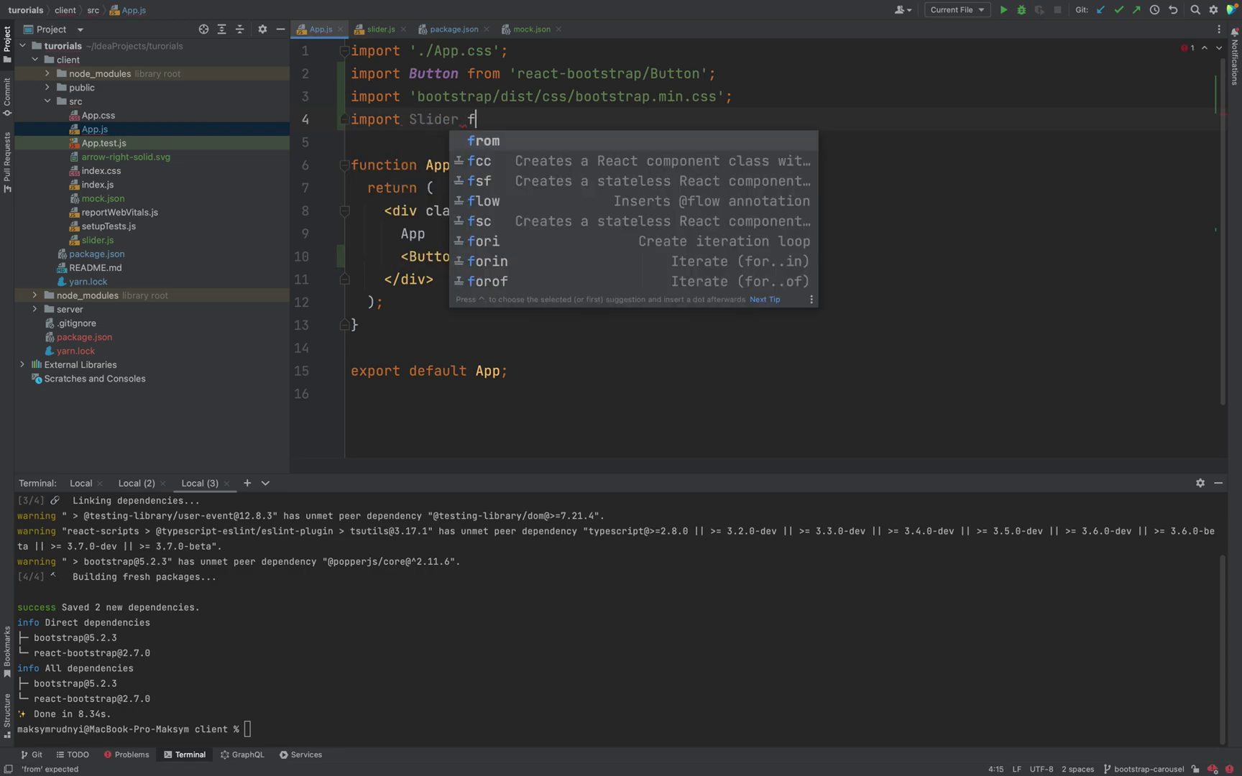
{"action": "type", "text": "orm './"}
{"action": "key", "text": "BackSpace"}
{"action": "key", "text": "BackSpace"}
{"action": "key", "text": "BackSpace"}
{"action": "key", "text": "BackSpace"}
{"action": "key", "text": "BackSpace"}
{"action": "key", "text": "BackSpace"}
{"action": "type", "text": "fr"}
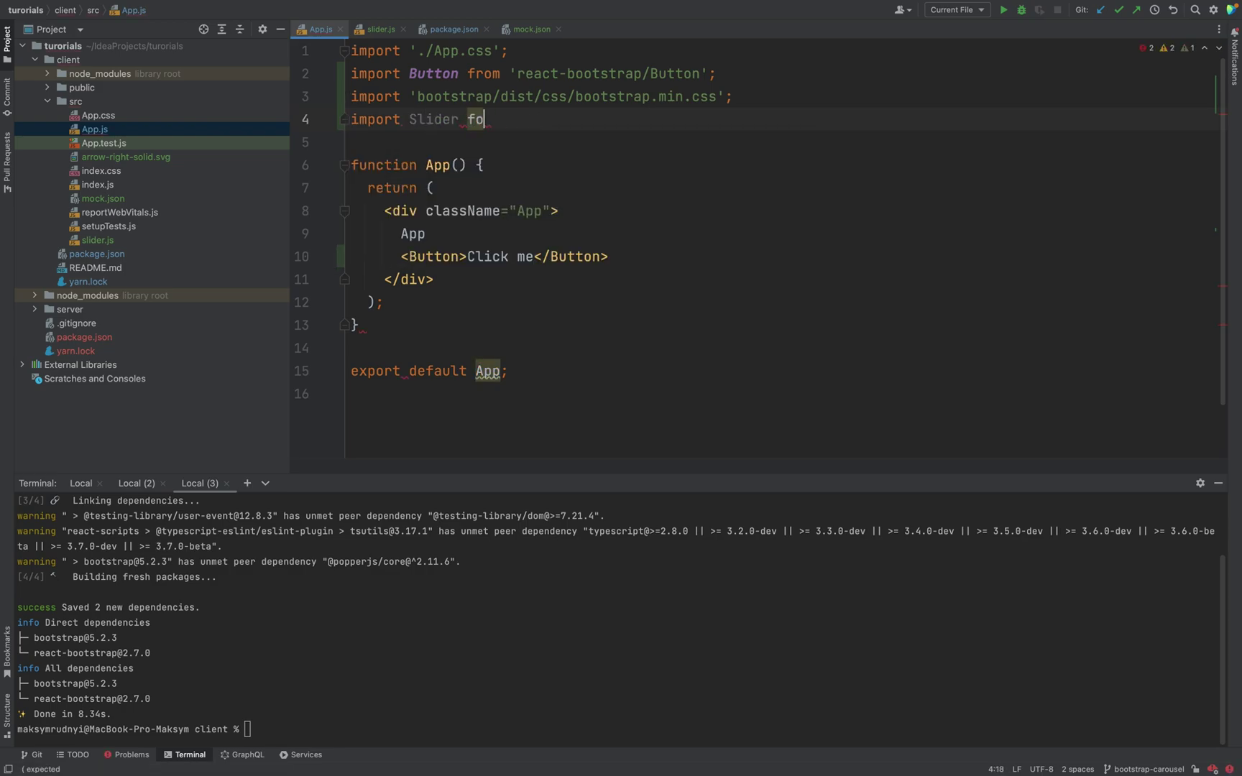
{"action": "type", "text": "om './sl"}
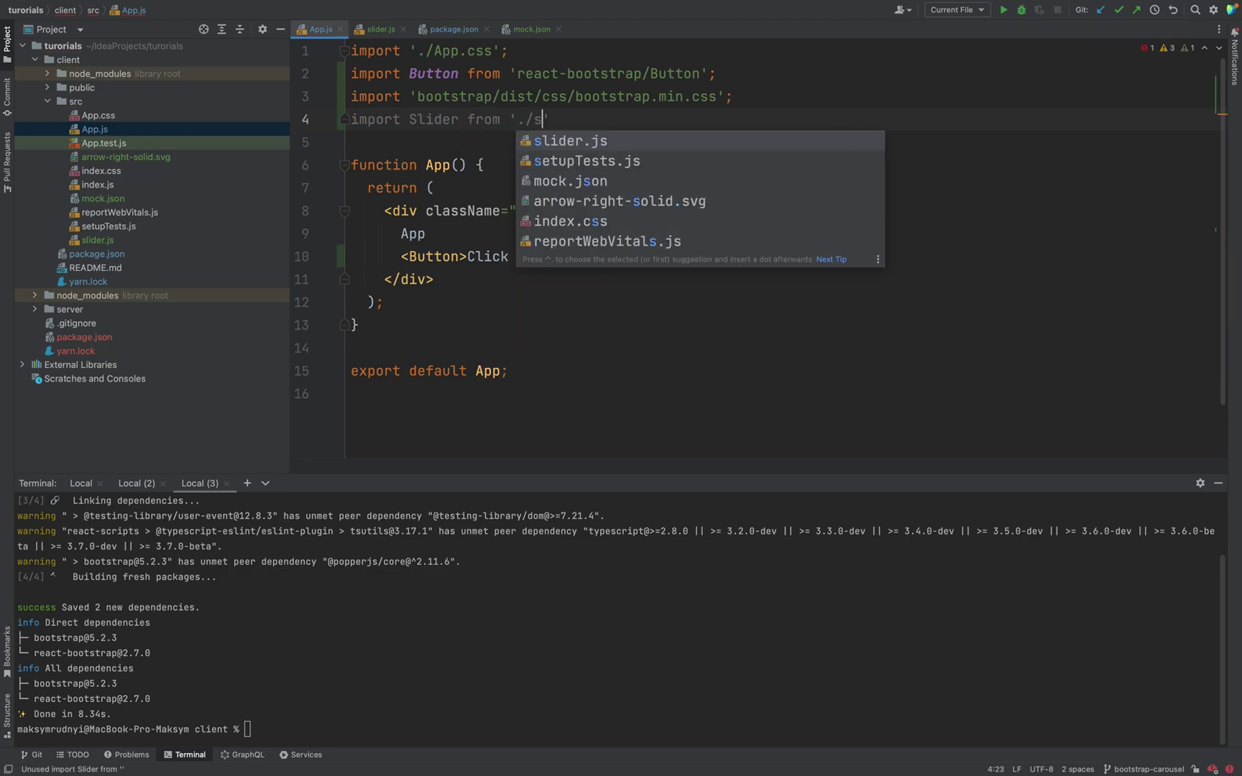
{"action": "key", "text": "Return"}
{"action": "type", "text": "'"}
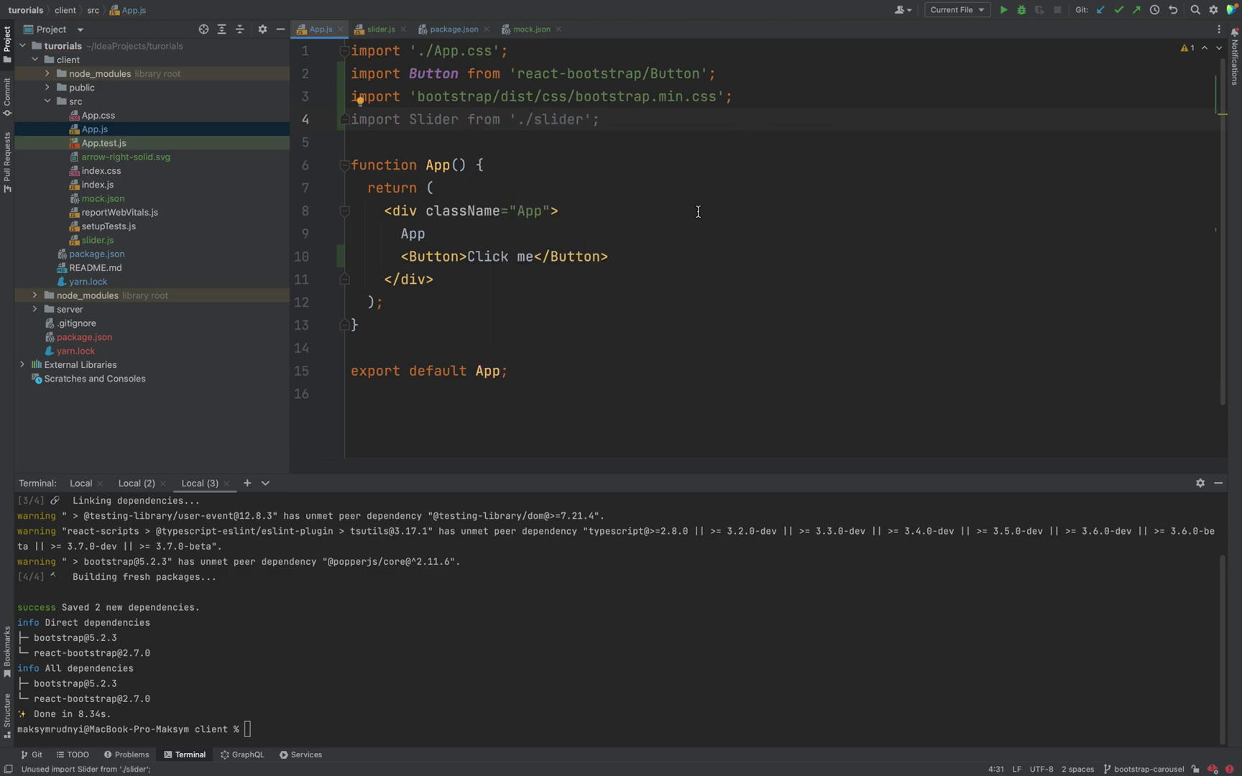
Replace the App text and Click me button with <Slider/>
{"action": "left_click_drag", "start_coordinate": [401, 233], "coordinate": [608, 257]}
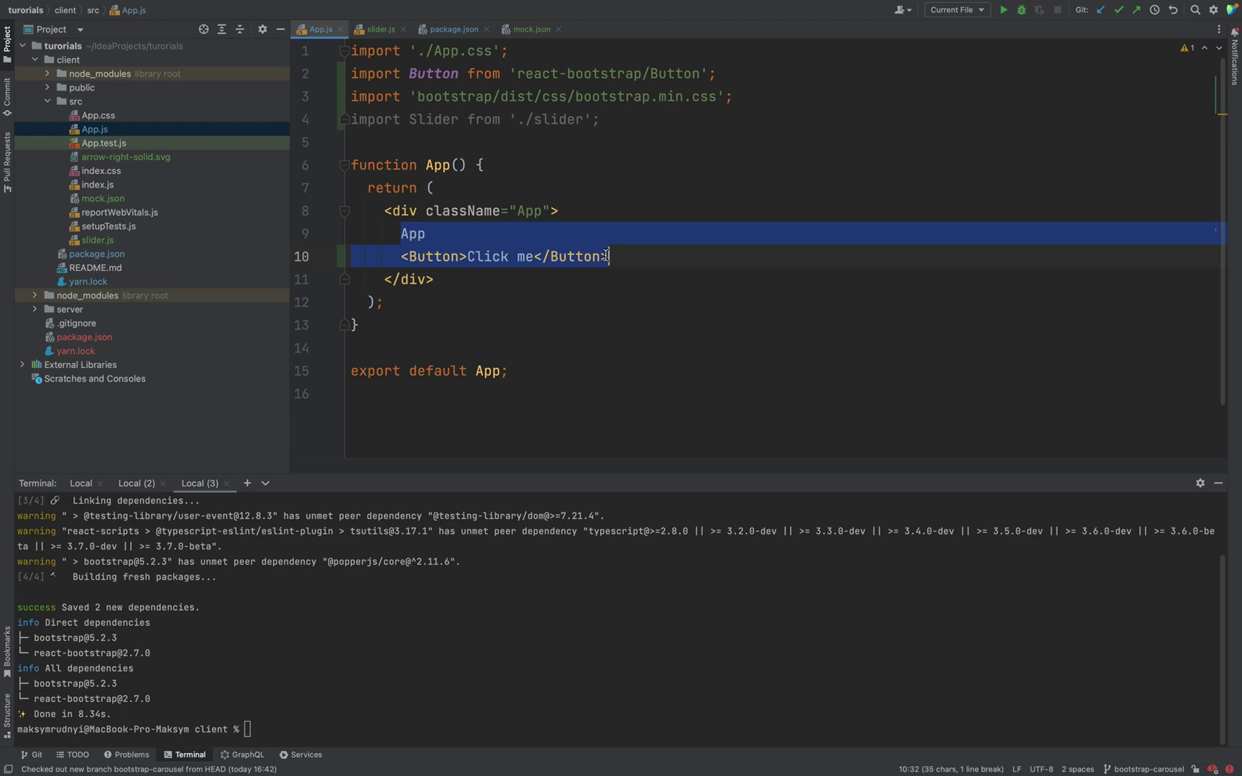
{"action": "key", "text": "BackSpace"}
{"action": "type", "text": "<S"}
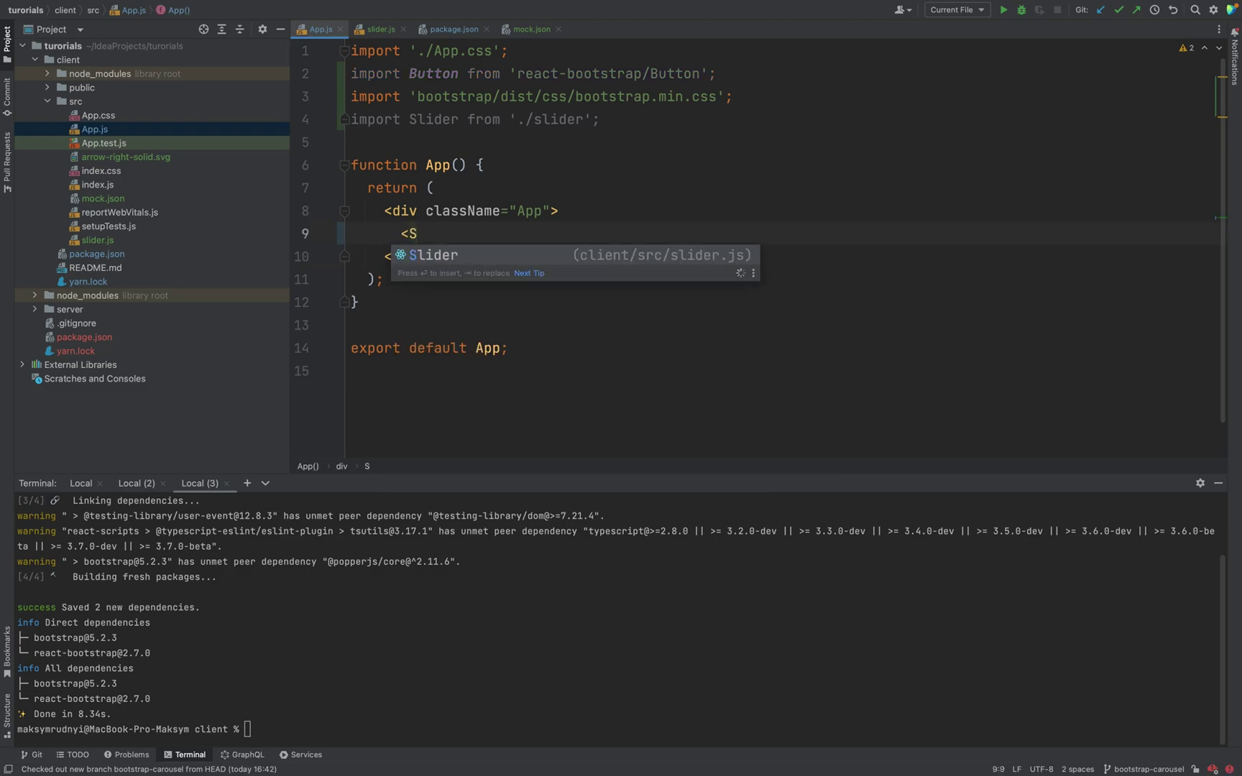
{"action": "key", "text": "Return"}
{"action": "type", "text": "/>"}
{"action": "left_click", "coordinate": [619, 194]}
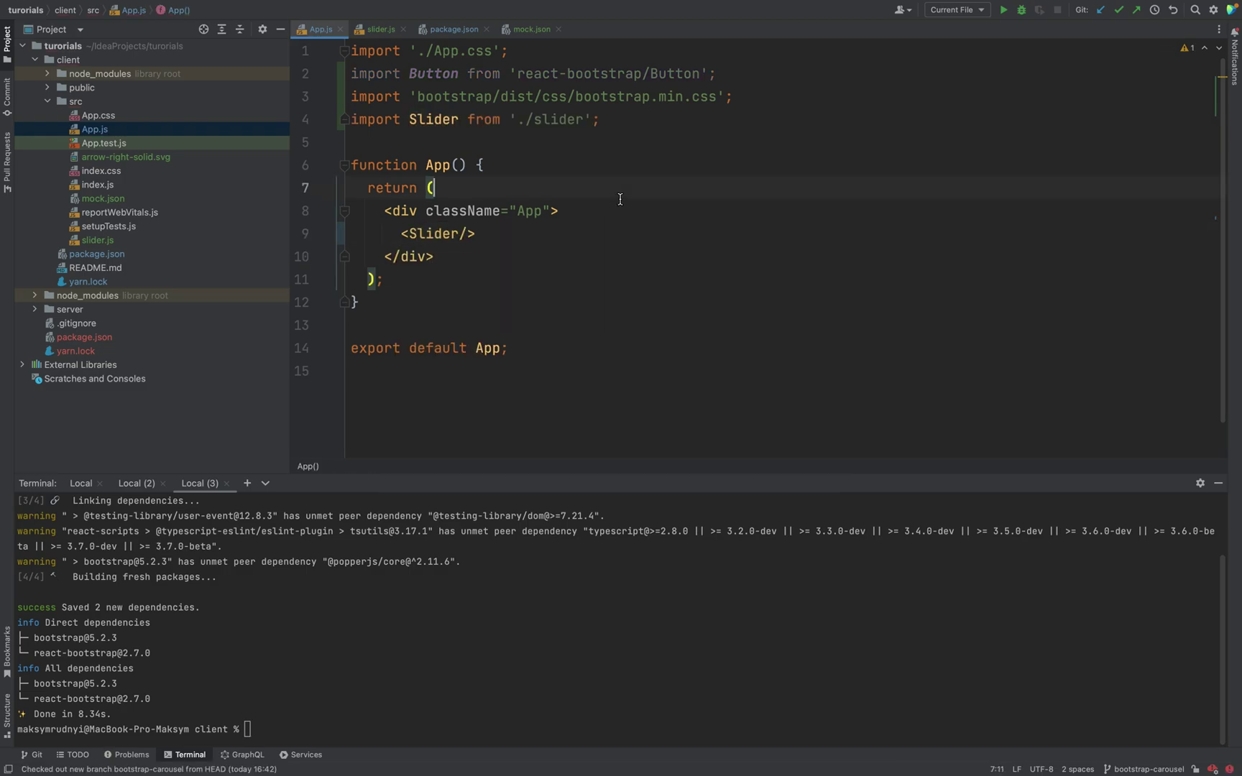
{"action": "key", "text": "super+Tab"}
Wrap the mock.json movie objects in an array
{"action": "double_click", "coordinate": [97, 241]}
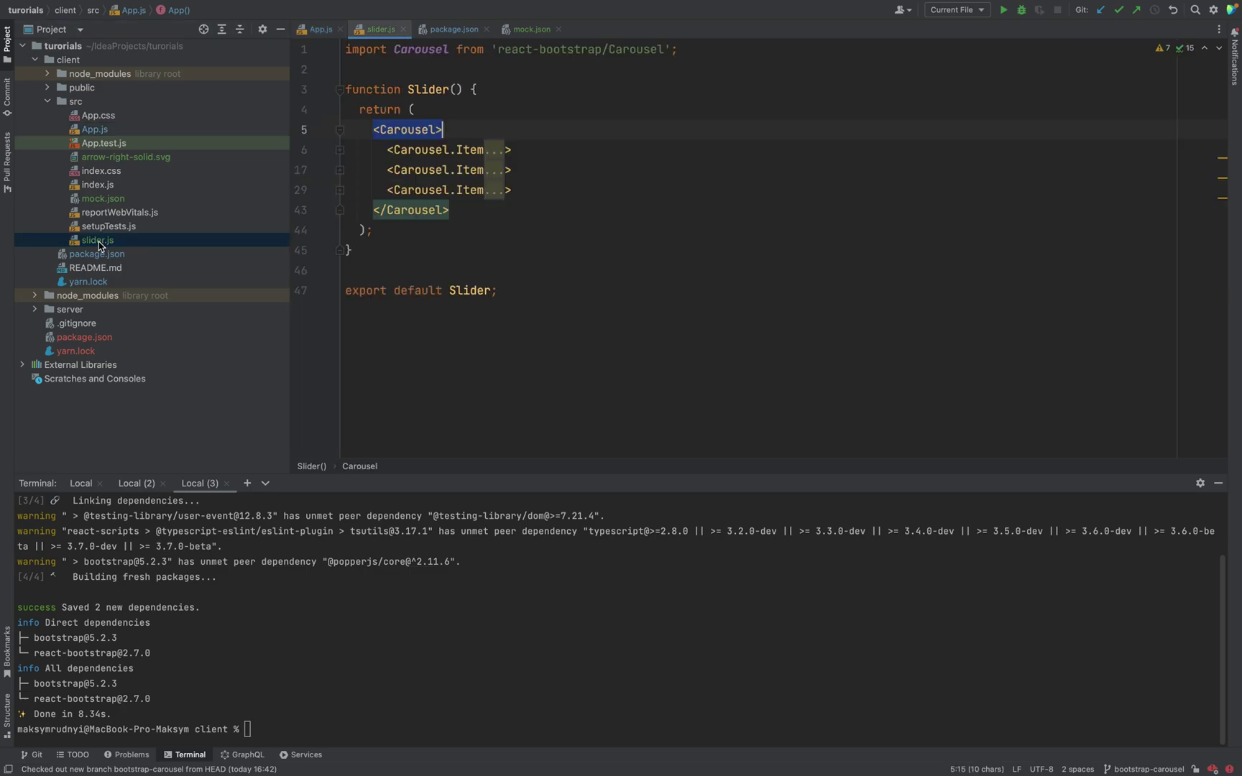
{"action": "left_click", "coordinate": [342, 151]}
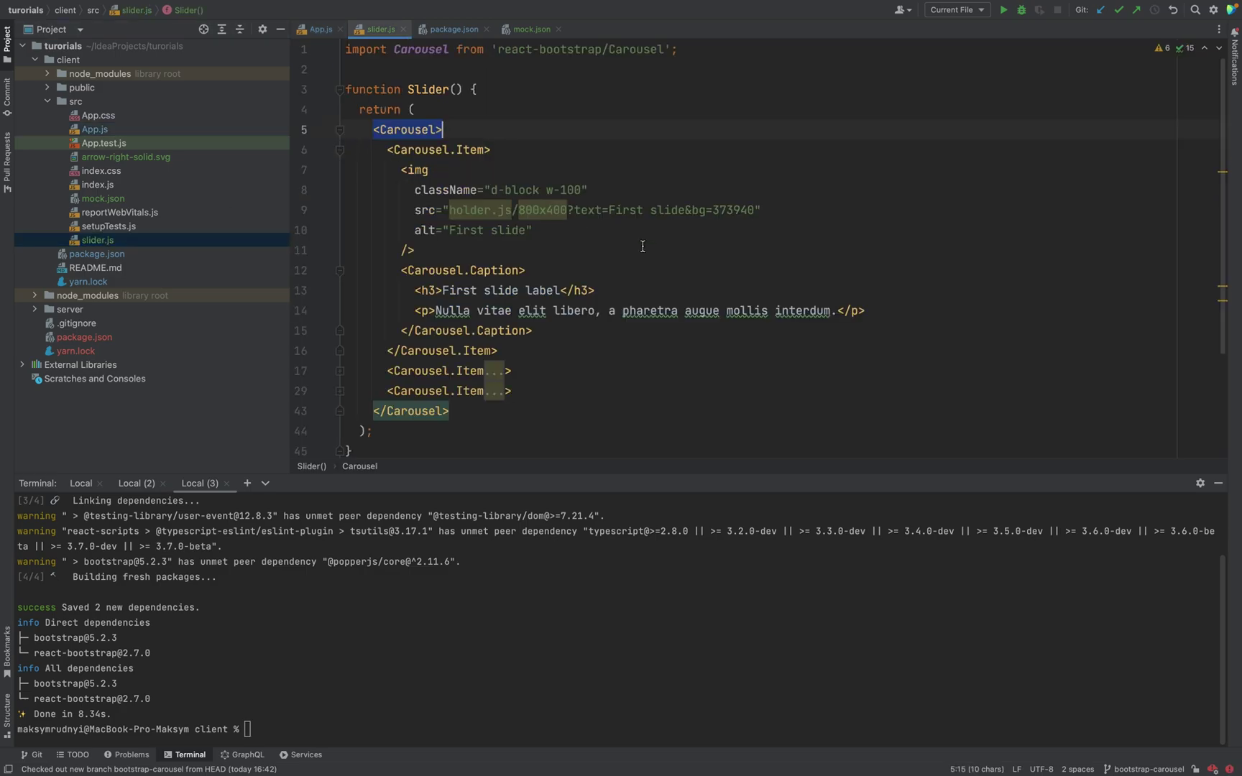
{"action": "left_click_drag", "start_coordinate": [450, 212], "coordinate": [756, 210]}
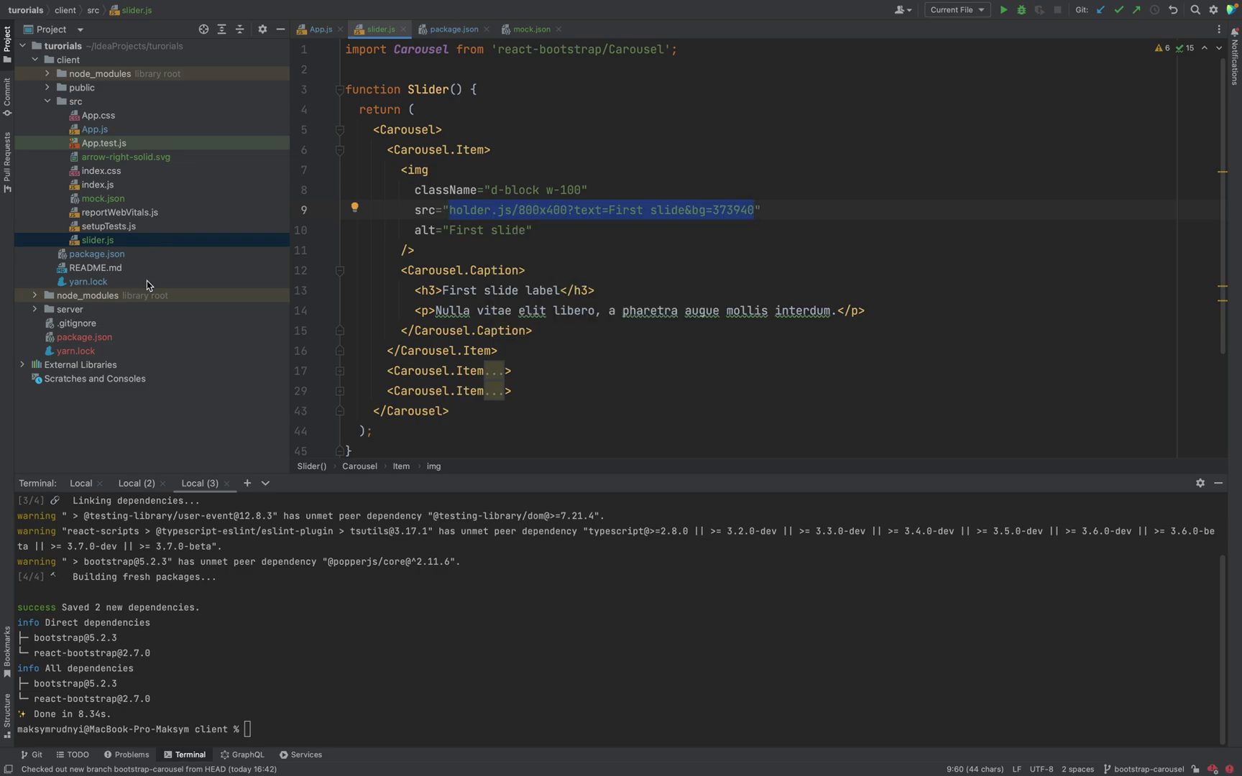
{"action": "left_click", "coordinate": [102, 198]}
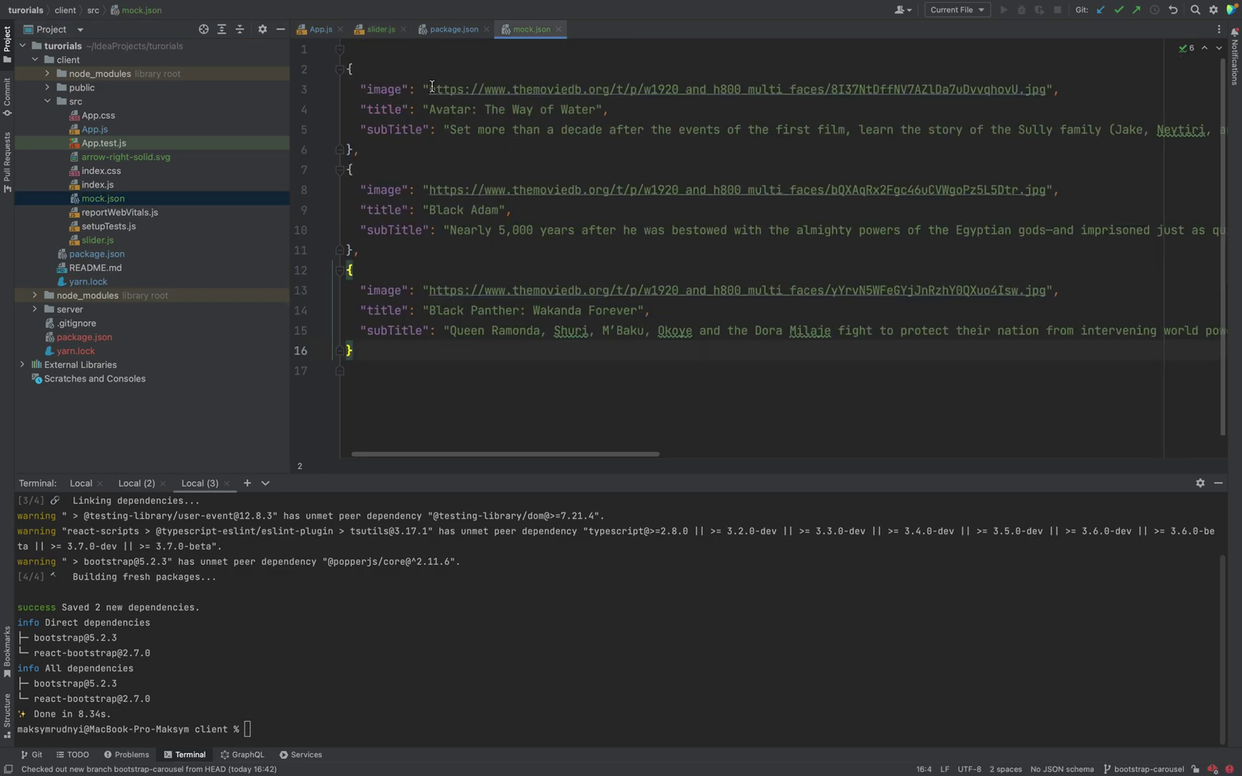
{"action": "key", "text": "ctrl+shift+z"}
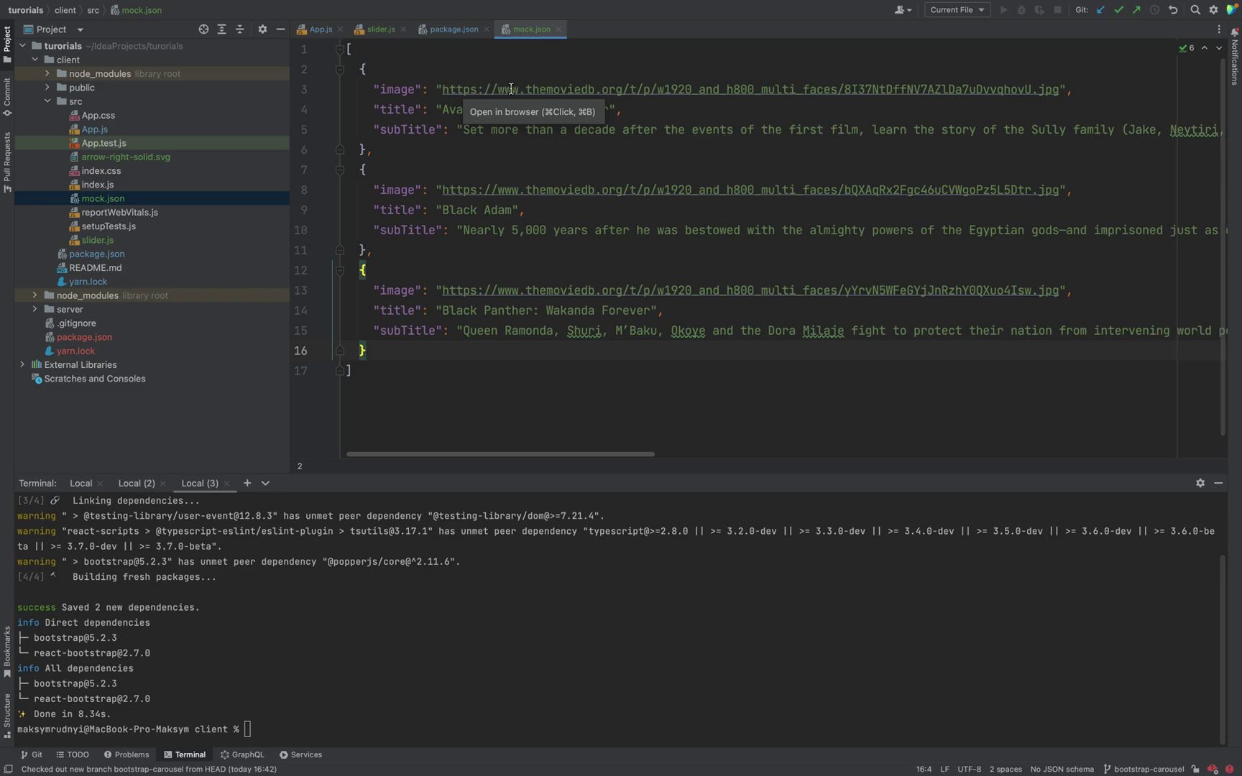
Replace the first slide's placeholder src with the Avatar image URL from mock.json
{"action": "left_click_drag", "start_coordinate": [441, 90], "coordinate": [981, 101]}
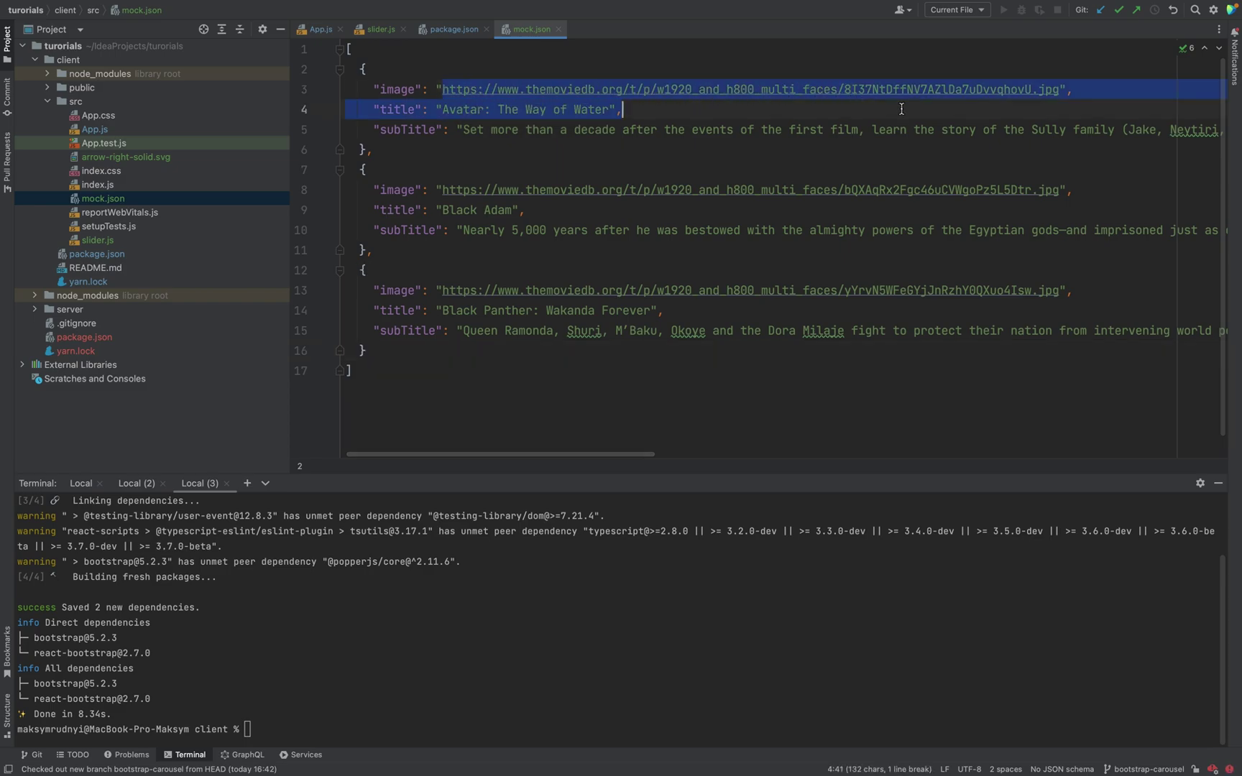
{"action": "left_click", "coordinate": [1062, 92], "text": "shift"}
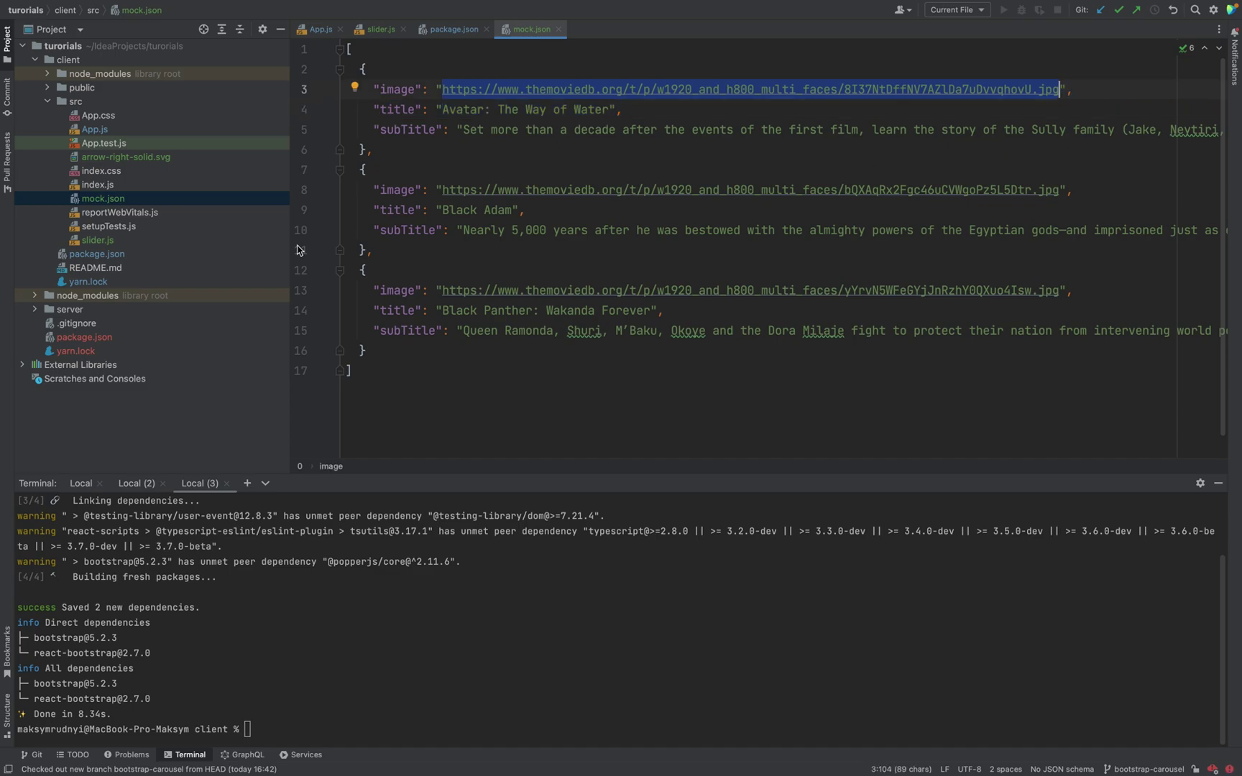
{"action": "left_click", "coordinate": [97, 241]}
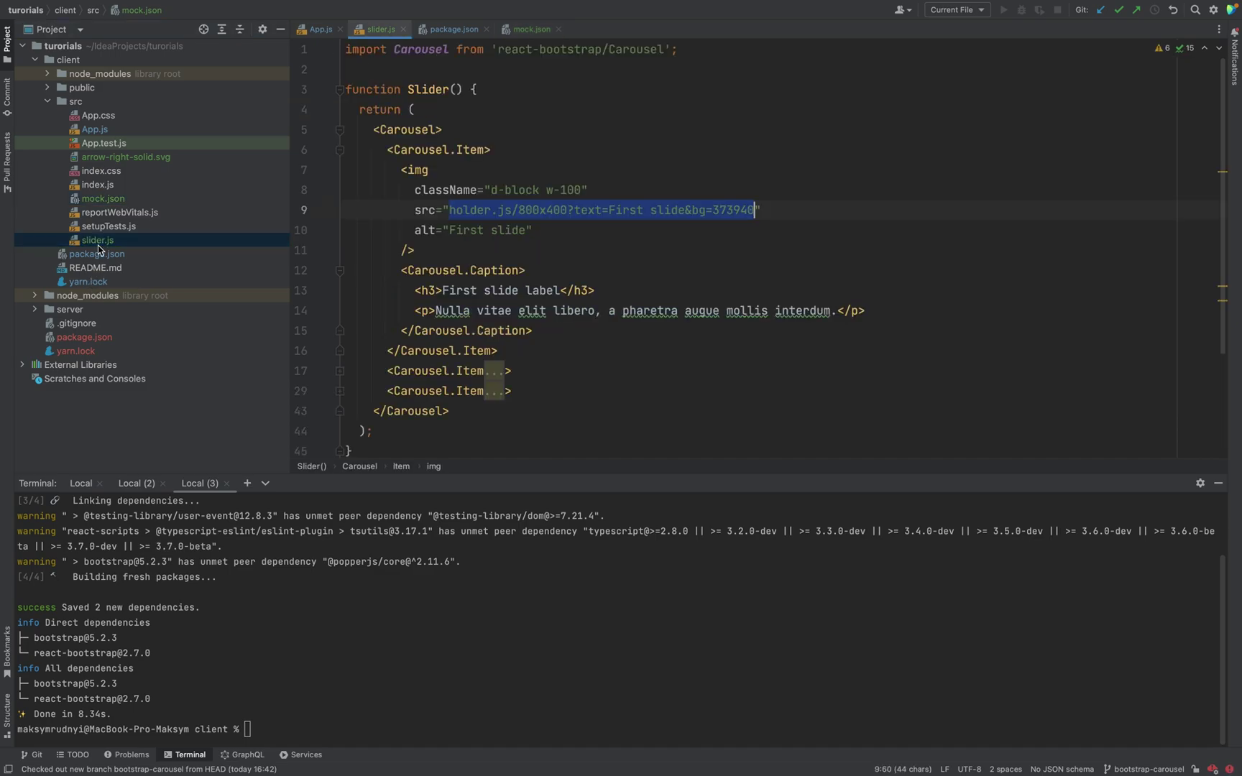
{"action": "mouse_move", "coordinate": [755, 209]}
{"action": "left_mouse_down"}
{"action": "mouse_move", "coordinate": [449, 210]}
{"action": "mouse_move", "coordinate": [758, 211]}
{"action": "left_mouse_up"}
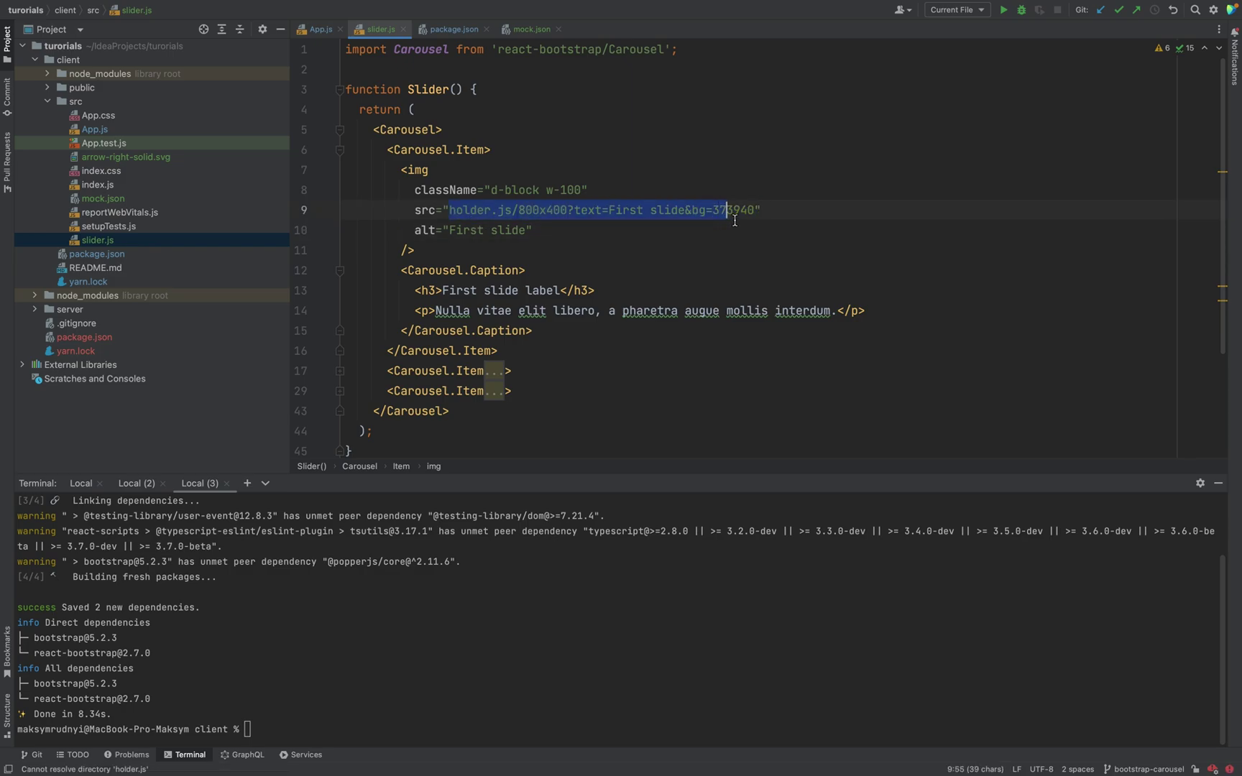
{"action": "type", "text": "https://www.themoviedb.org/t/p/w1920_and_h800_multi_faces/8I37NtDffNV7AZlDa7uDvvqhovU.jpg"}
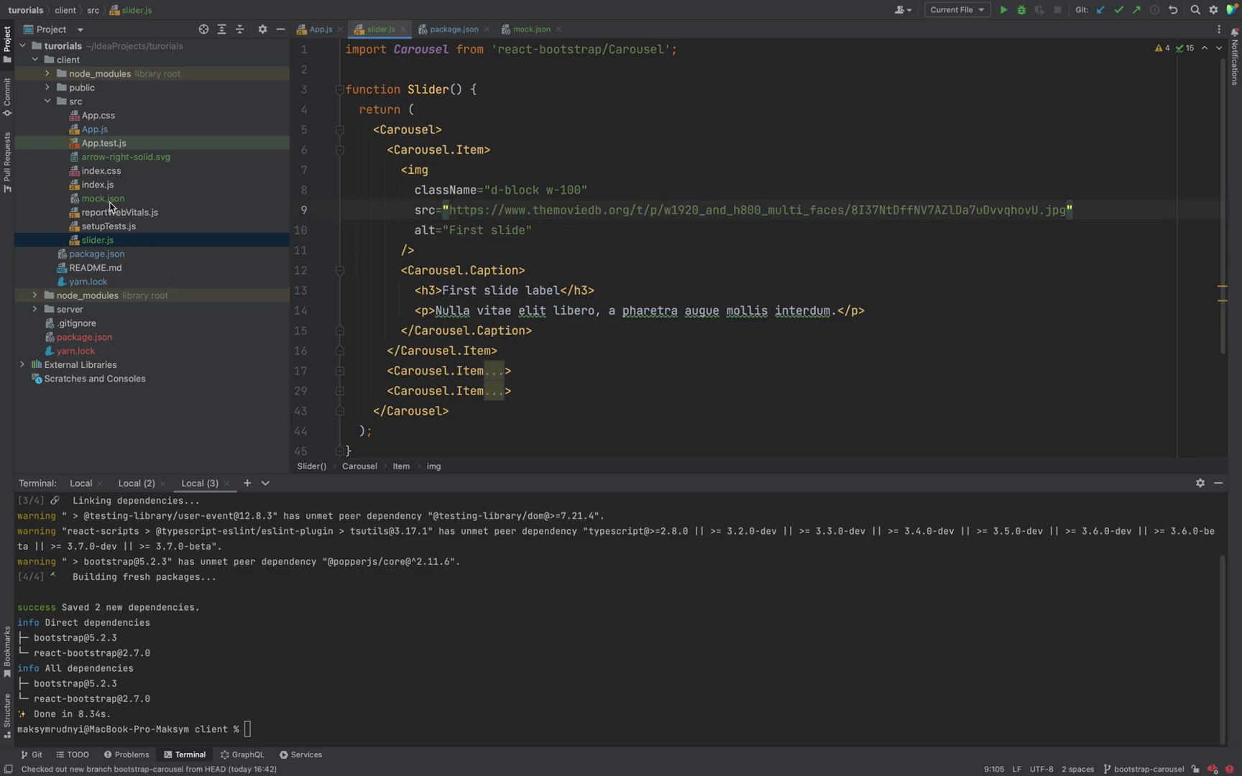
Replace the second slide's placeholder src with the Black Adam image URL
{"action": "left_click", "coordinate": [103, 199]}
{"action": "left_click", "coordinate": [444, 191]}
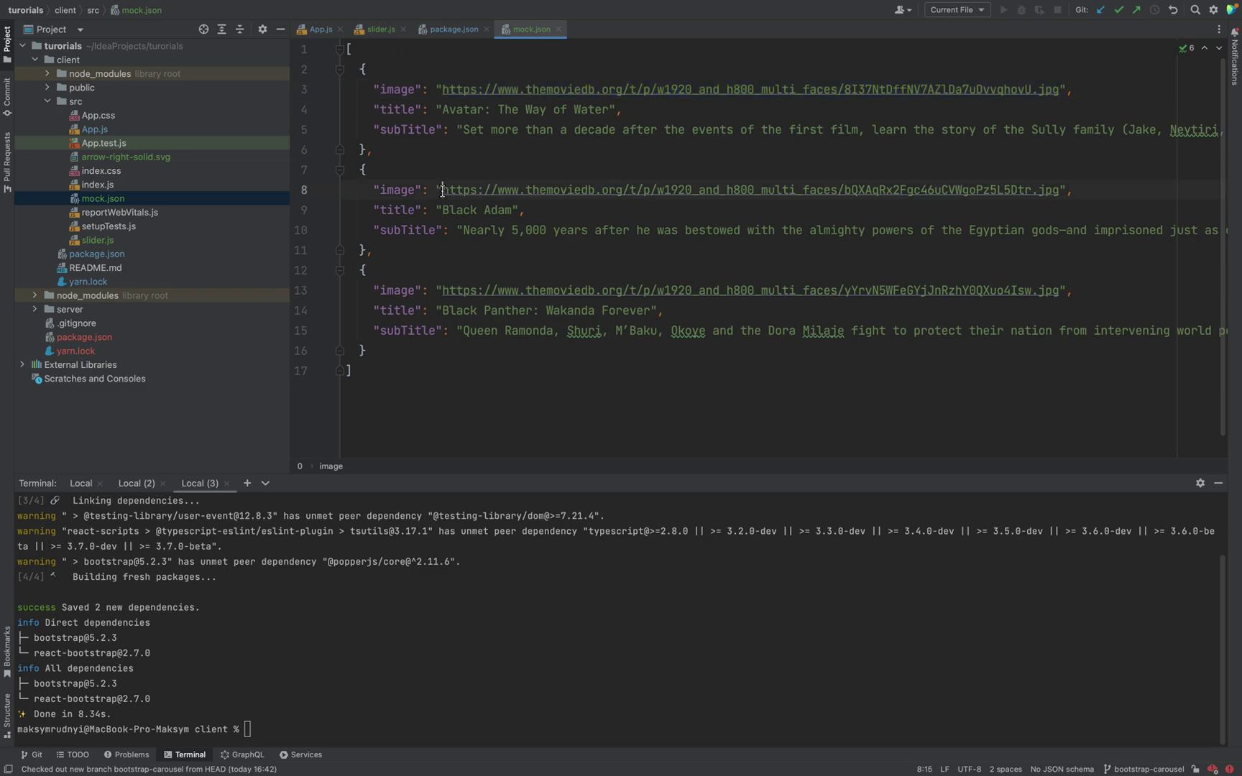
{"action": "left_click", "coordinate": [1058, 190], "text": "shift"}
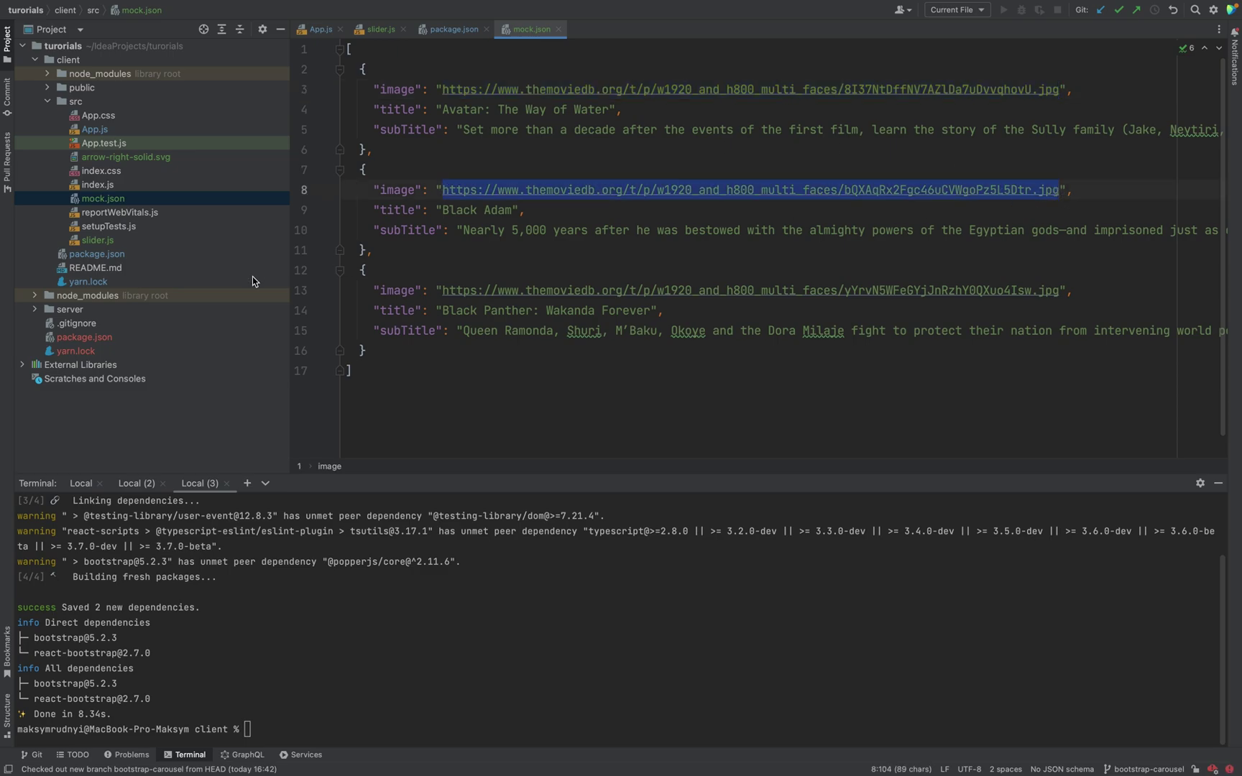
{"action": "left_click", "coordinate": [97, 240]}
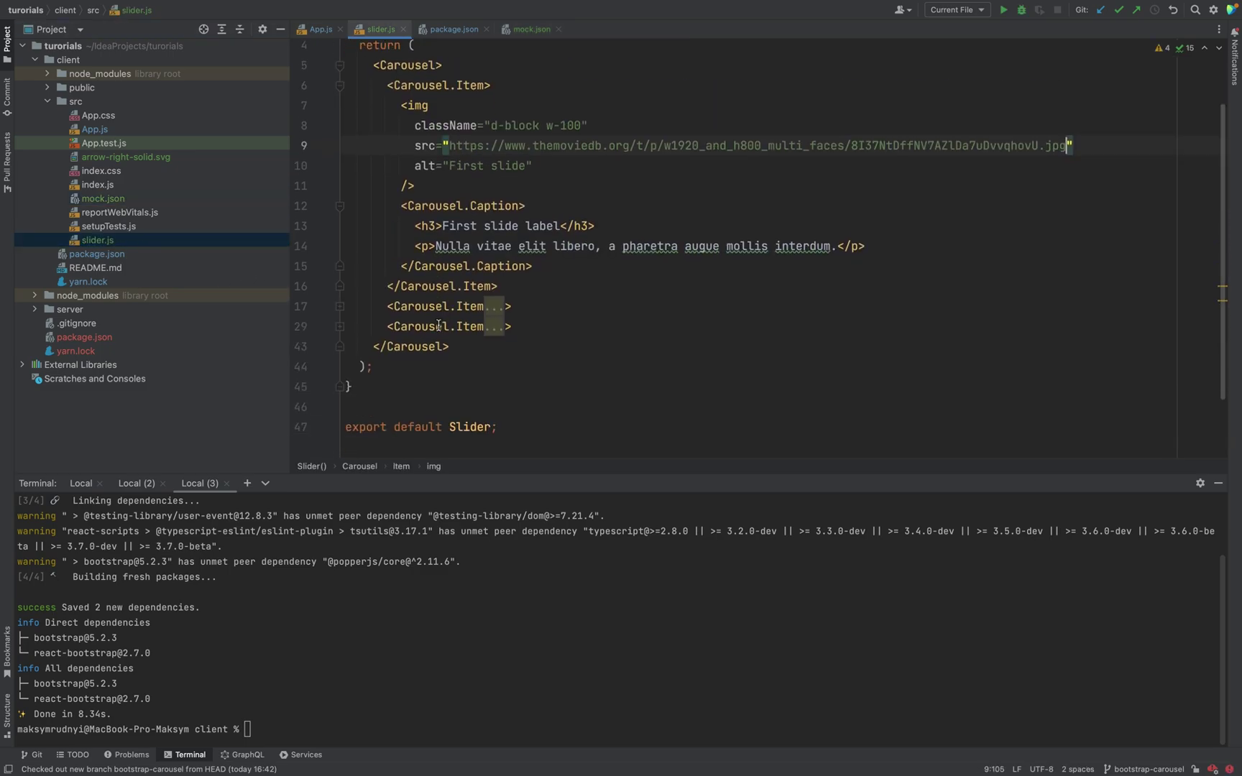
{"action": "scroll", "coordinate": [583, 262], "scroll_direction": "down", "scroll_amount": 5}
{"action": "left_click", "coordinate": [339, 271]}
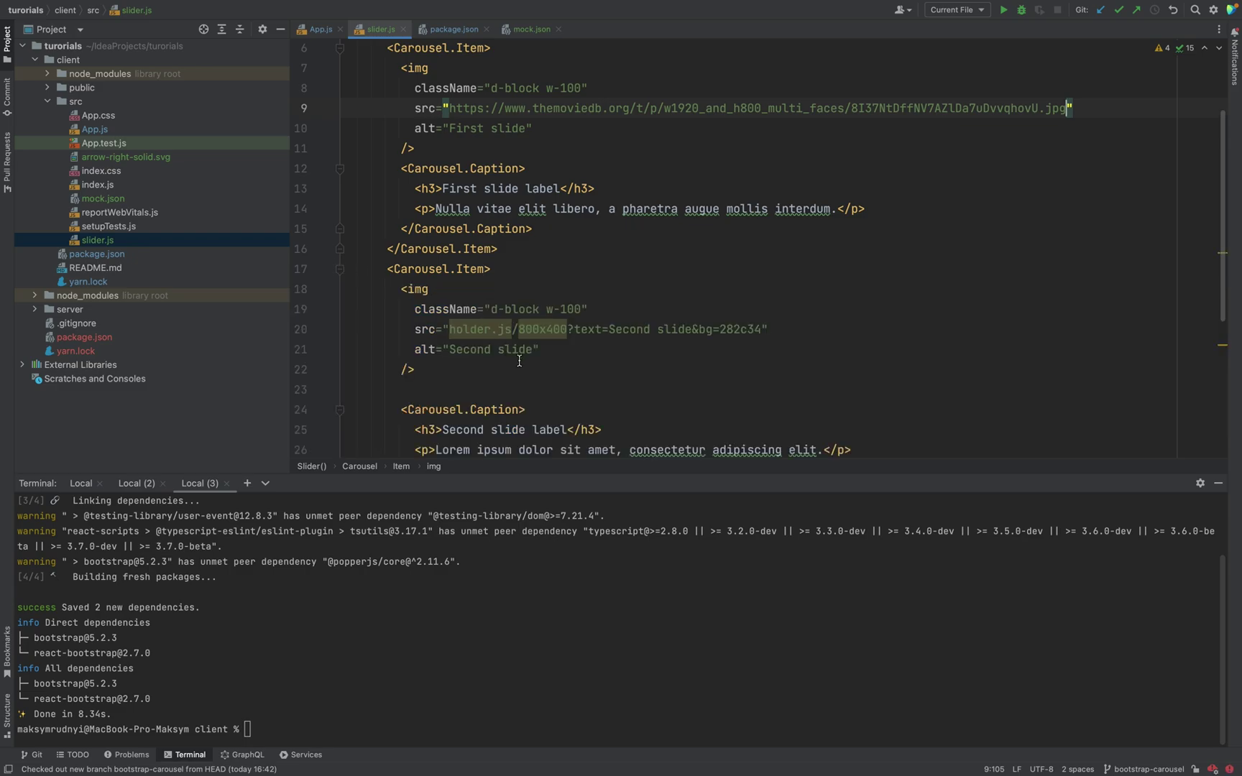
{"action": "left_click", "coordinate": [448, 330]}
{"action": "left_click", "coordinate": [761, 330], "text": "shift"}
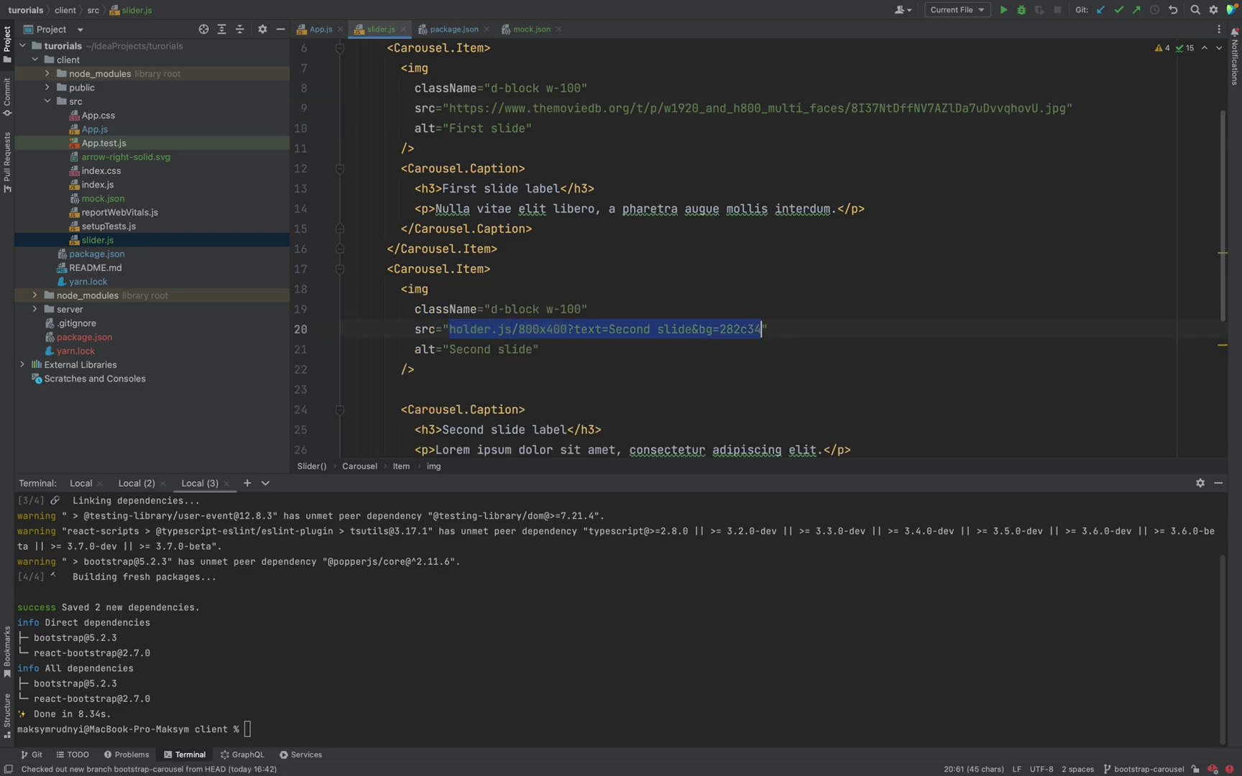
{"action": "type", "text": "https://www.themoviedb.org/t/p/w1920_and_h800_multi_faces/bQXAqRx2Fgc46uCVWgoPz5L5Dtr.jpg"}
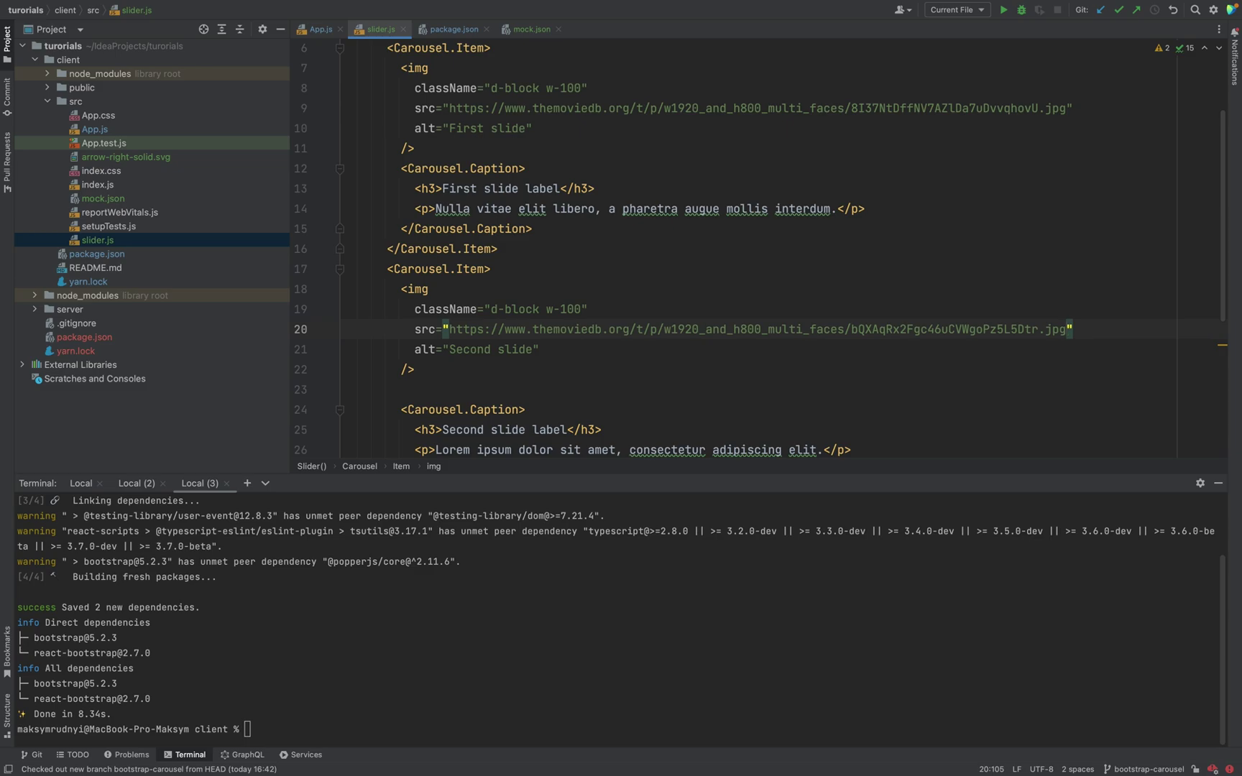
Replace the third slide's placeholder src with the Black Panther image URL
{"action": "left_click", "coordinate": [531, 28]}
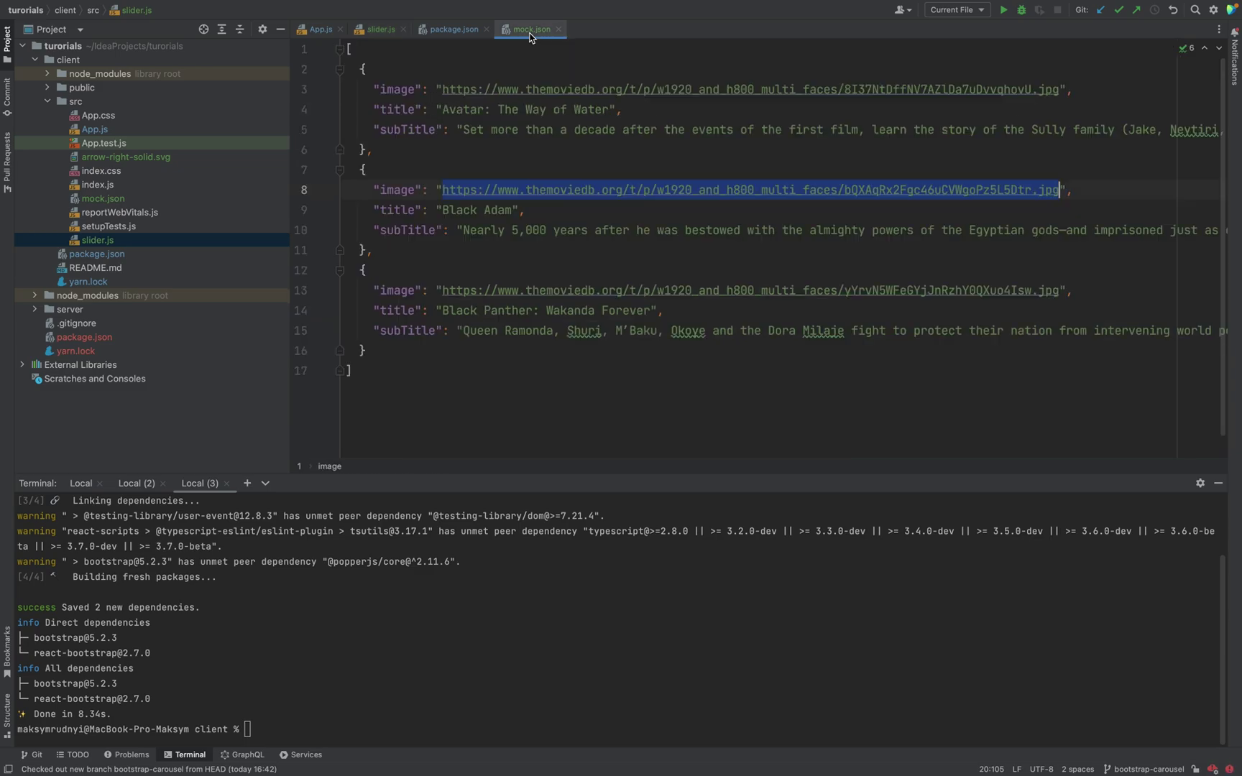
{"action": "left_click", "coordinate": [442, 290]}
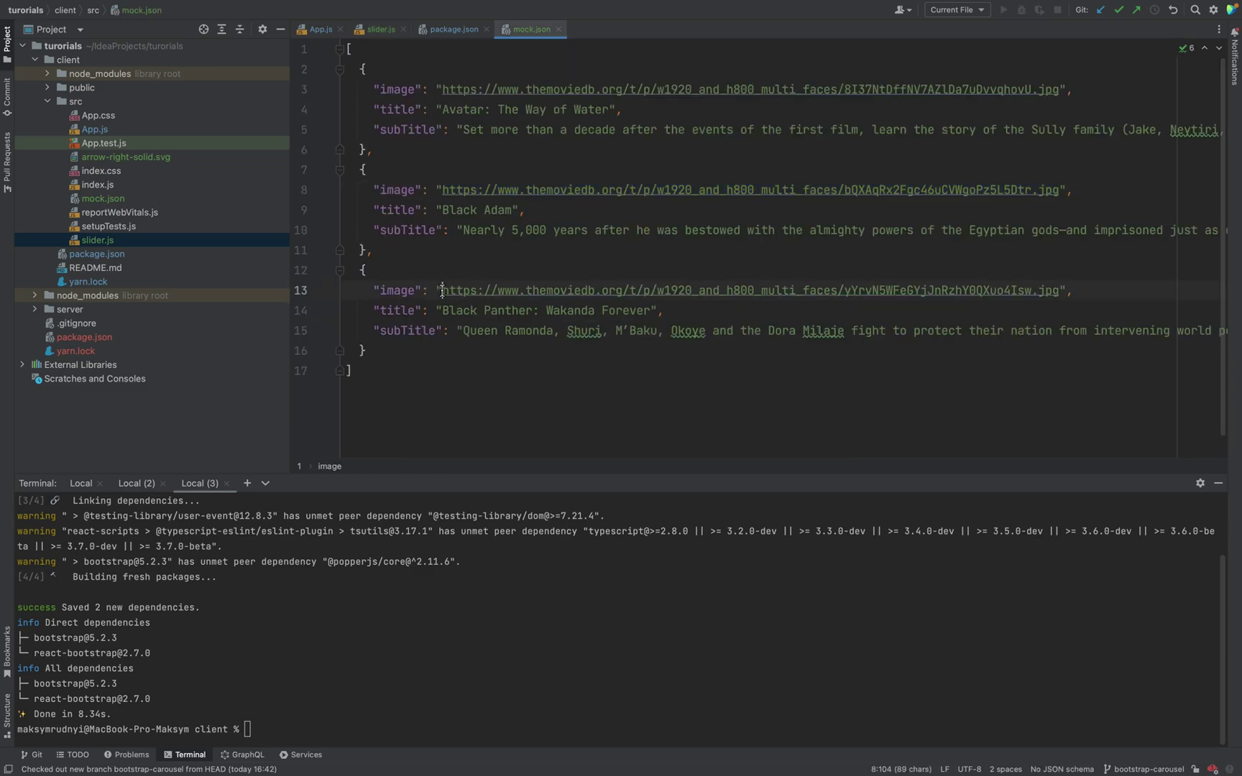
{"action": "left_click", "coordinate": [1063, 290], "text": "shift"}
{"action": "key", "text": "super+c"}
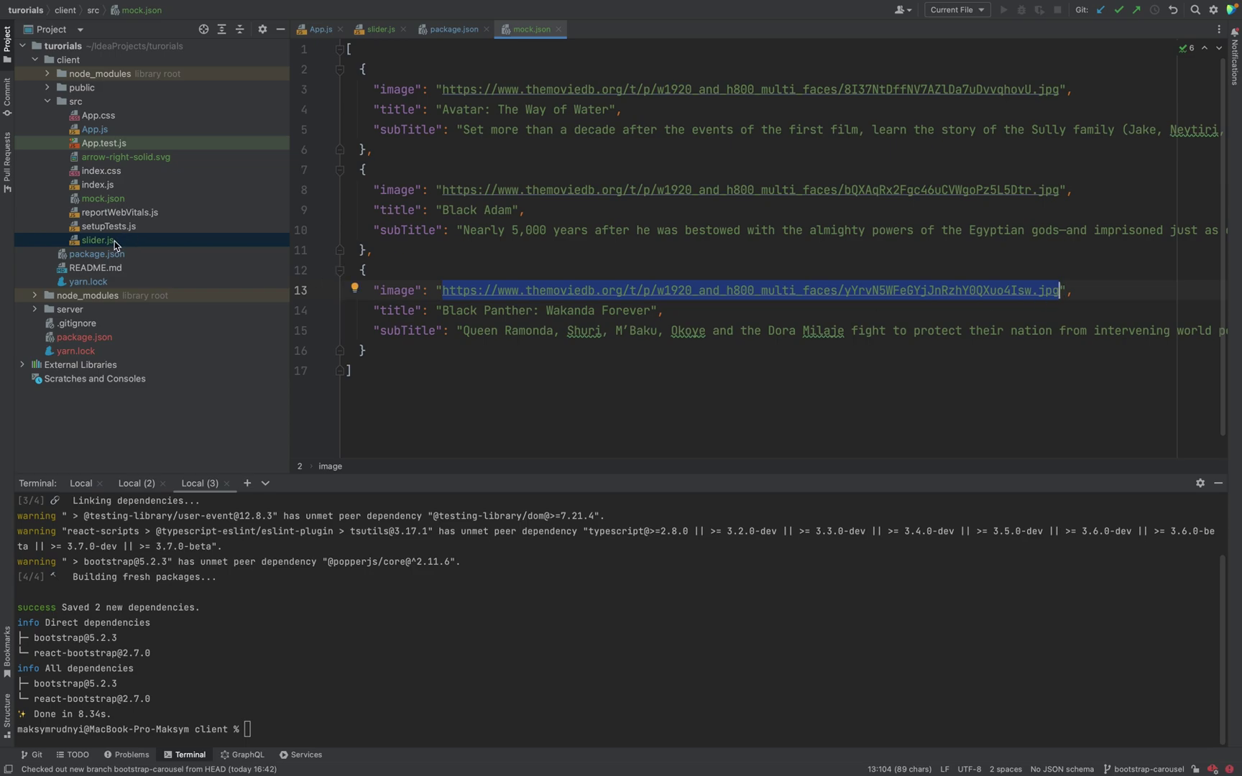
{"action": "double_click", "coordinate": [113, 240]}
{"action": "scroll", "coordinate": [435, 316], "scroll_direction": "down", "scroll_amount": 5}
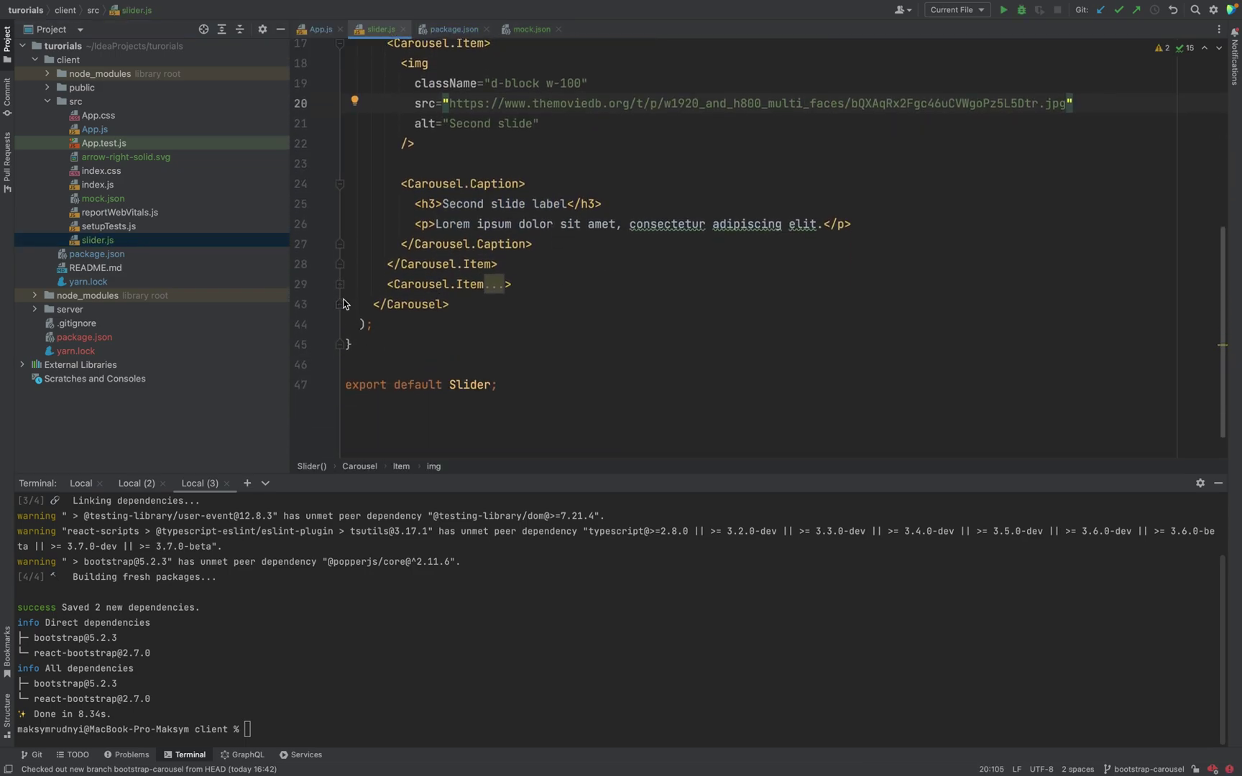
{"action": "key", "text": "super+v"}
{"action": "left_click", "coordinate": [450, 346]}
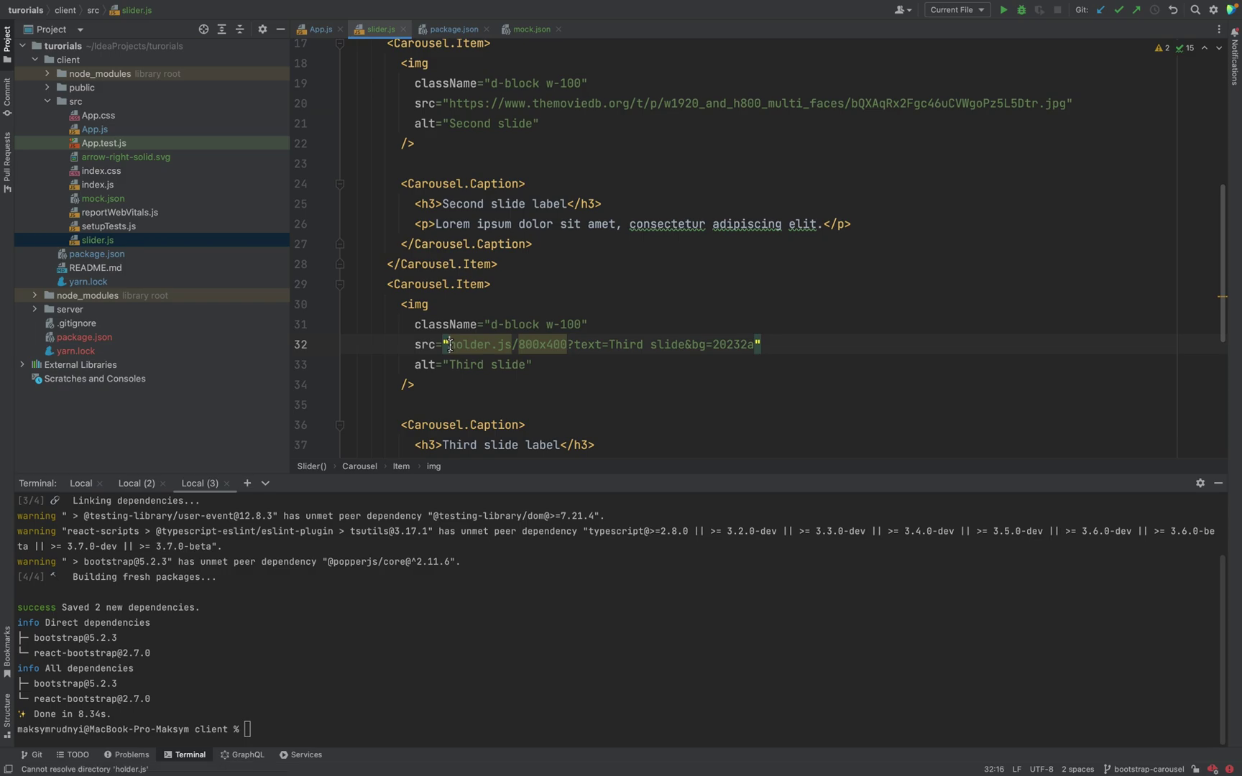
{"action": "left_click", "coordinate": [757, 345], "text": "shift"}
{"action": "key", "text": "super+v"}
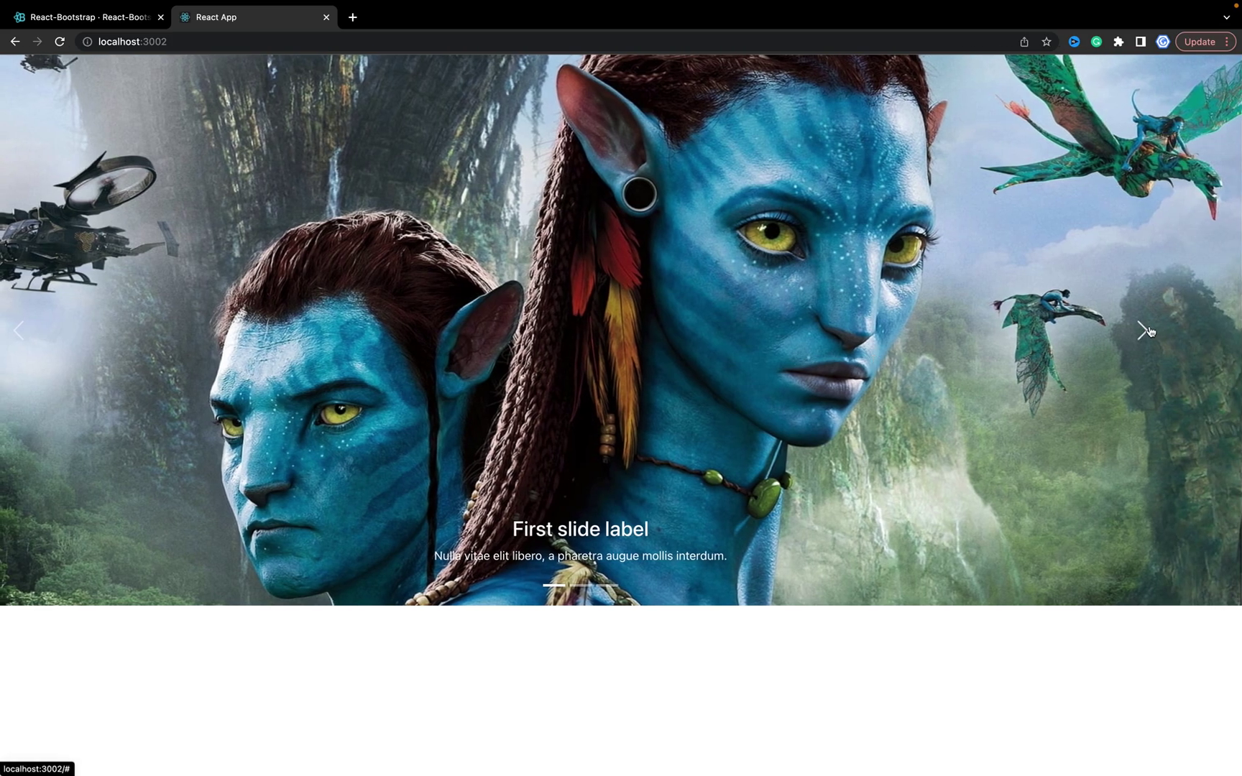
Cycle through all three movie slides using the next arrow and indicator bars
{"action": "left_click", "coordinate": [1145, 331]}
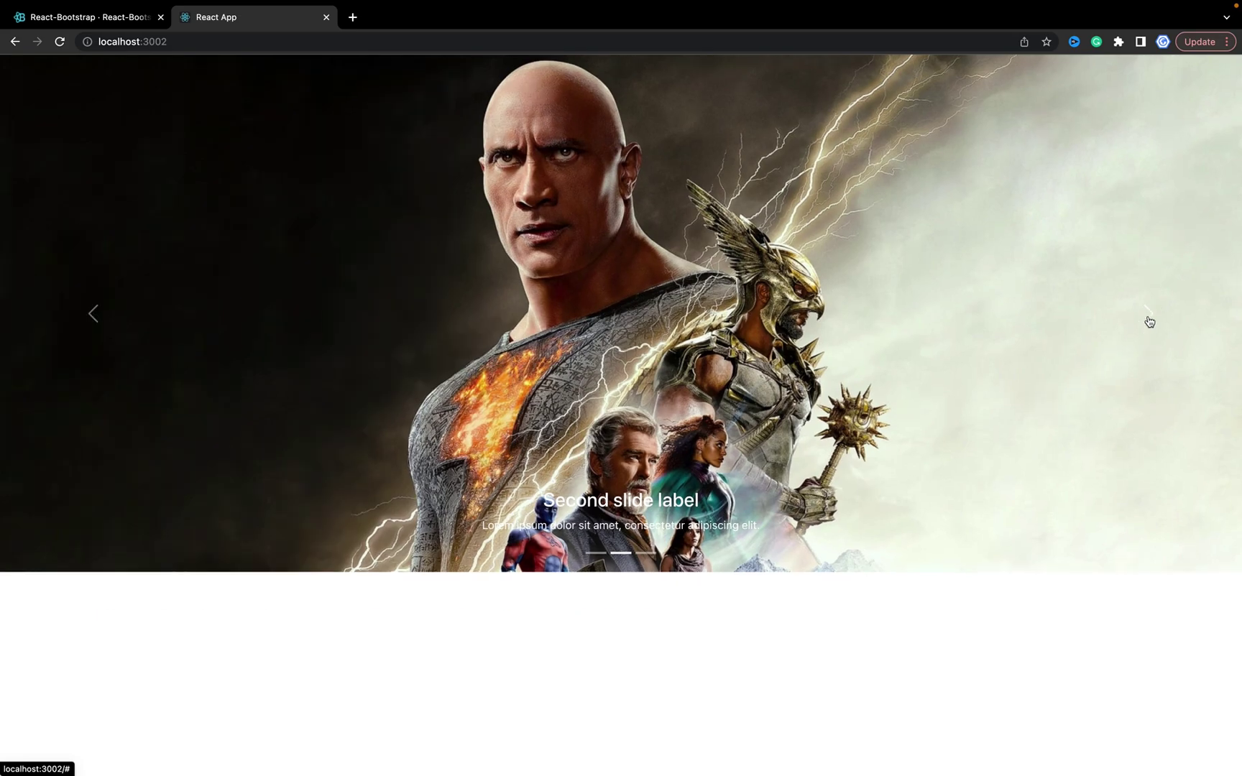
{"action": "left_click", "coordinate": [1156, 315]}
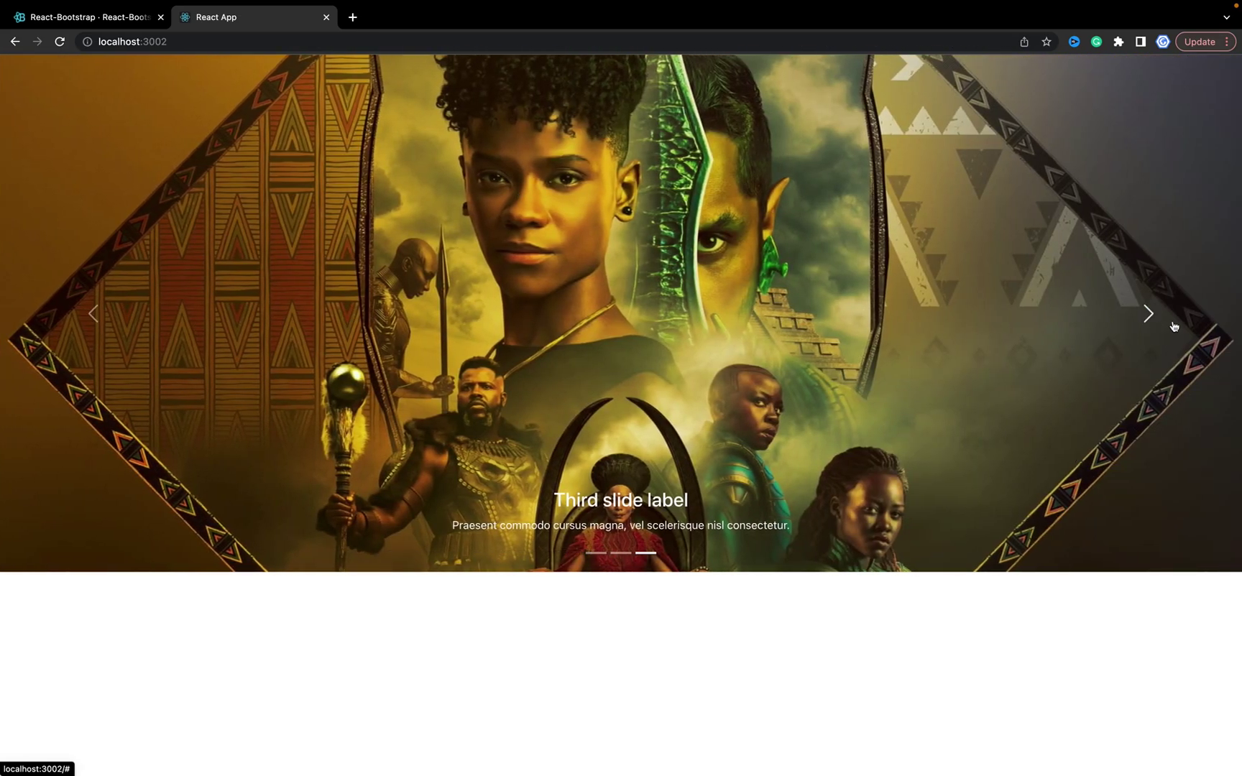
{"action": "left_click", "coordinate": [1151, 313]}
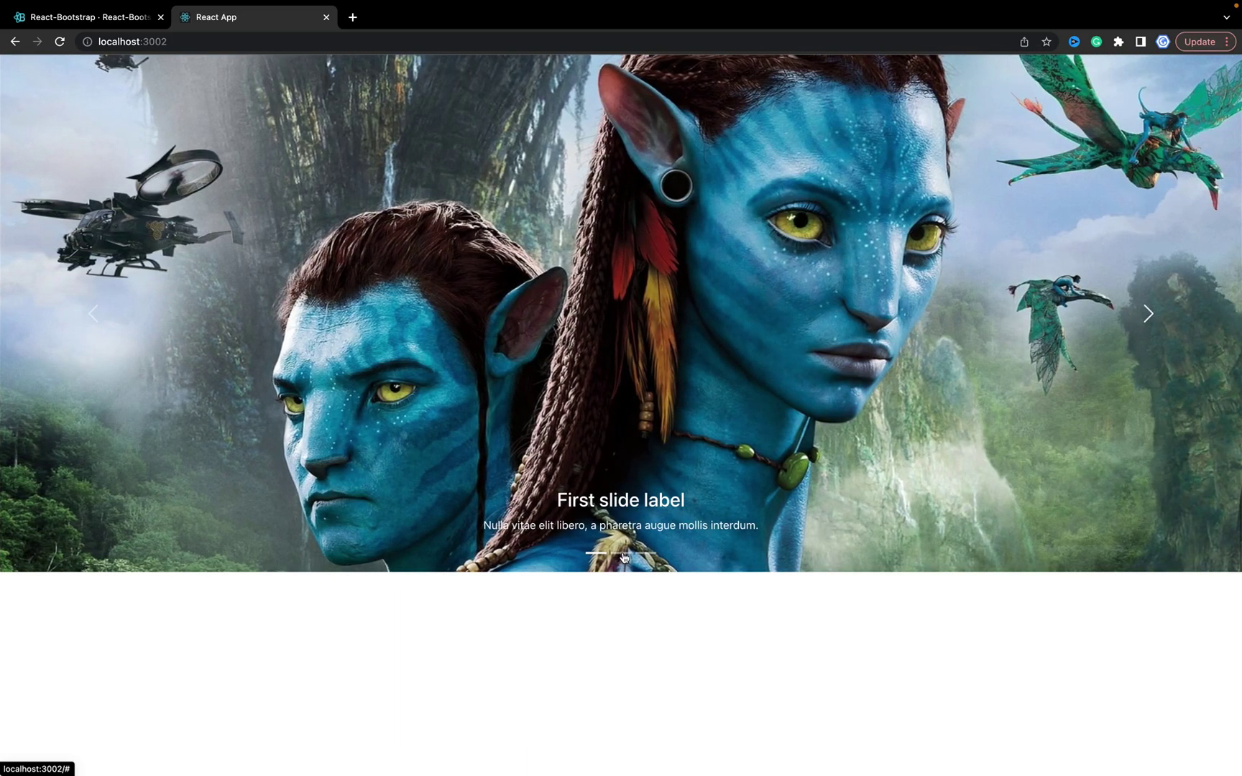
{"action": "left_click", "coordinate": [624, 556]}
{"action": "left_click", "coordinate": [648, 557]}
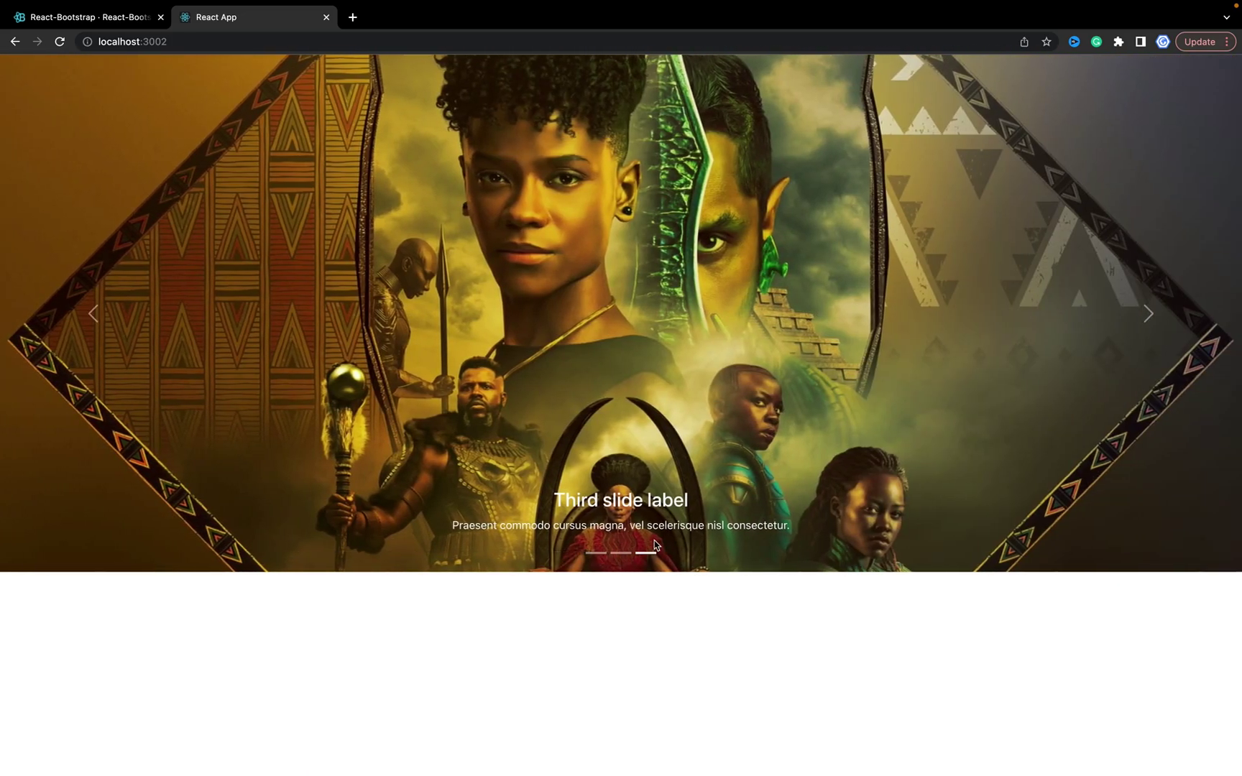
Select the third slide's heading and caption, then step back and forward to slide two
{"action": "left_click_drag", "start_coordinate": [570, 501], "coordinate": [529, 493]}
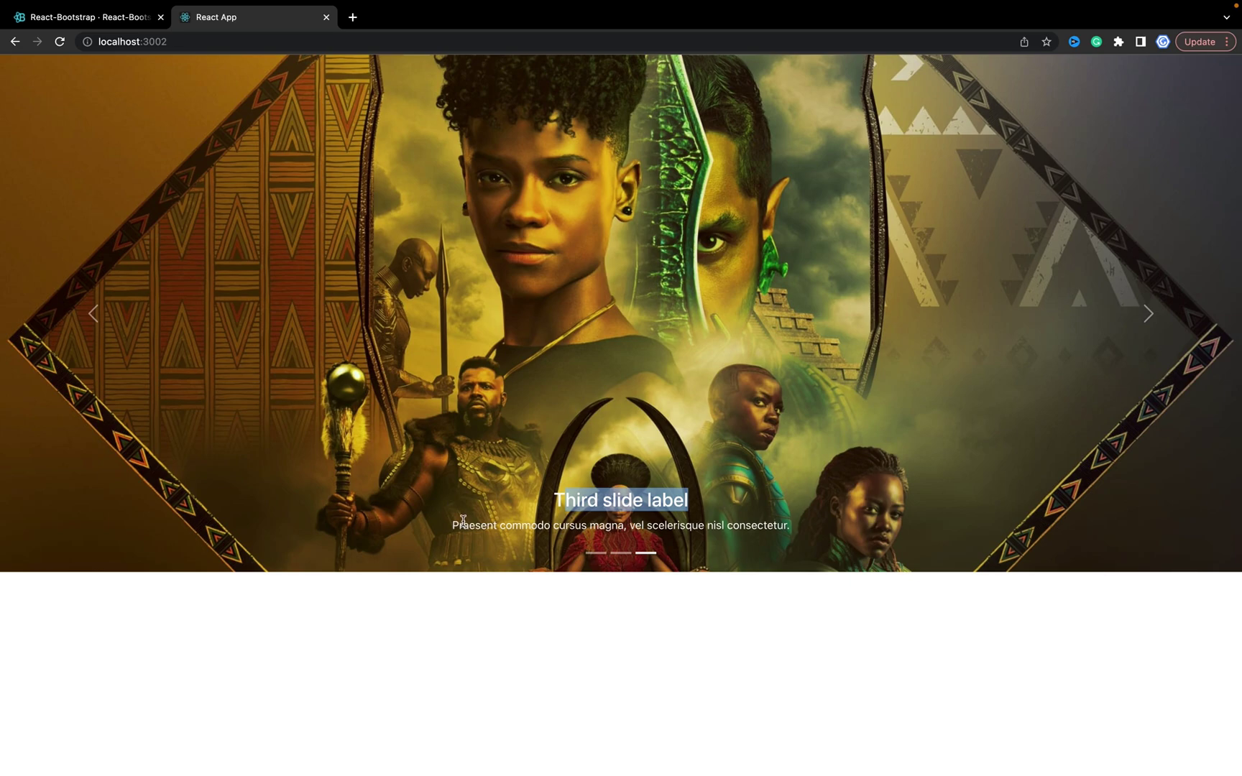
{"action": "left_click_drag", "start_coordinate": [452, 524], "coordinate": [799, 539]}
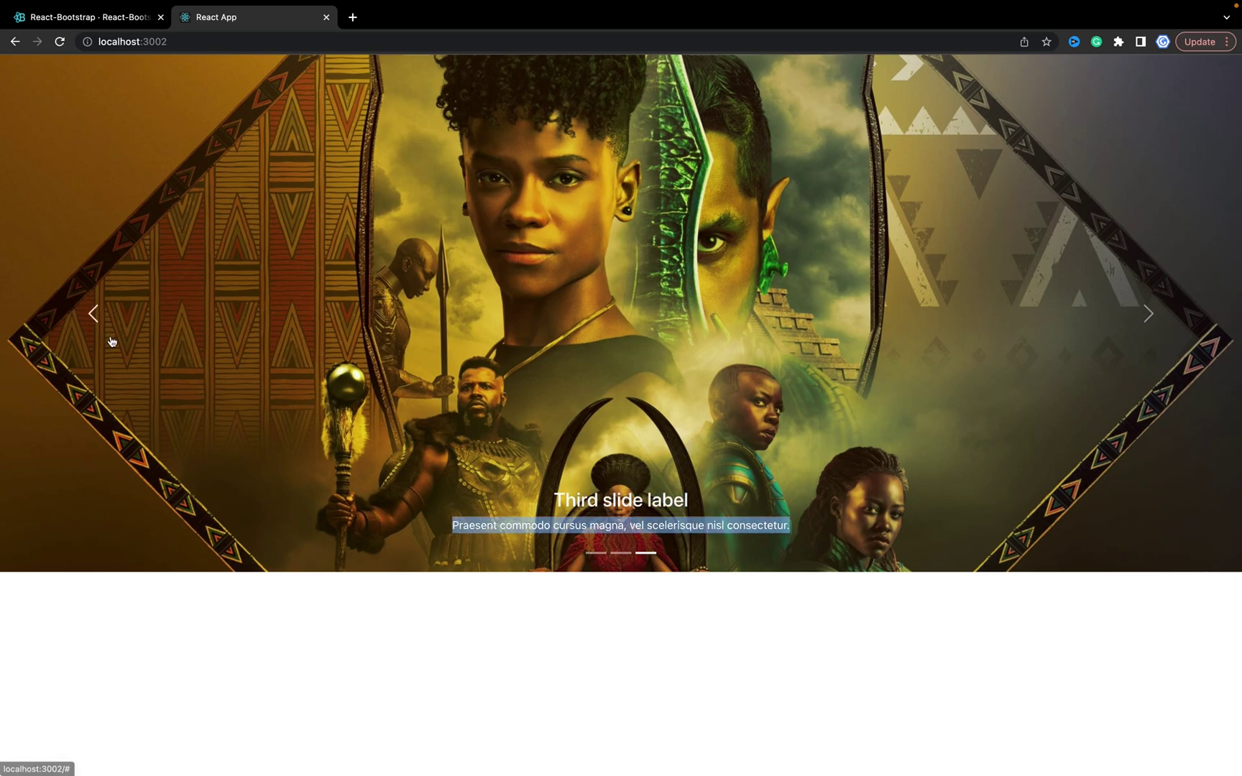
{"action": "left_click", "coordinate": [93, 314]}
{"action": "left_click", "coordinate": [93, 314]}
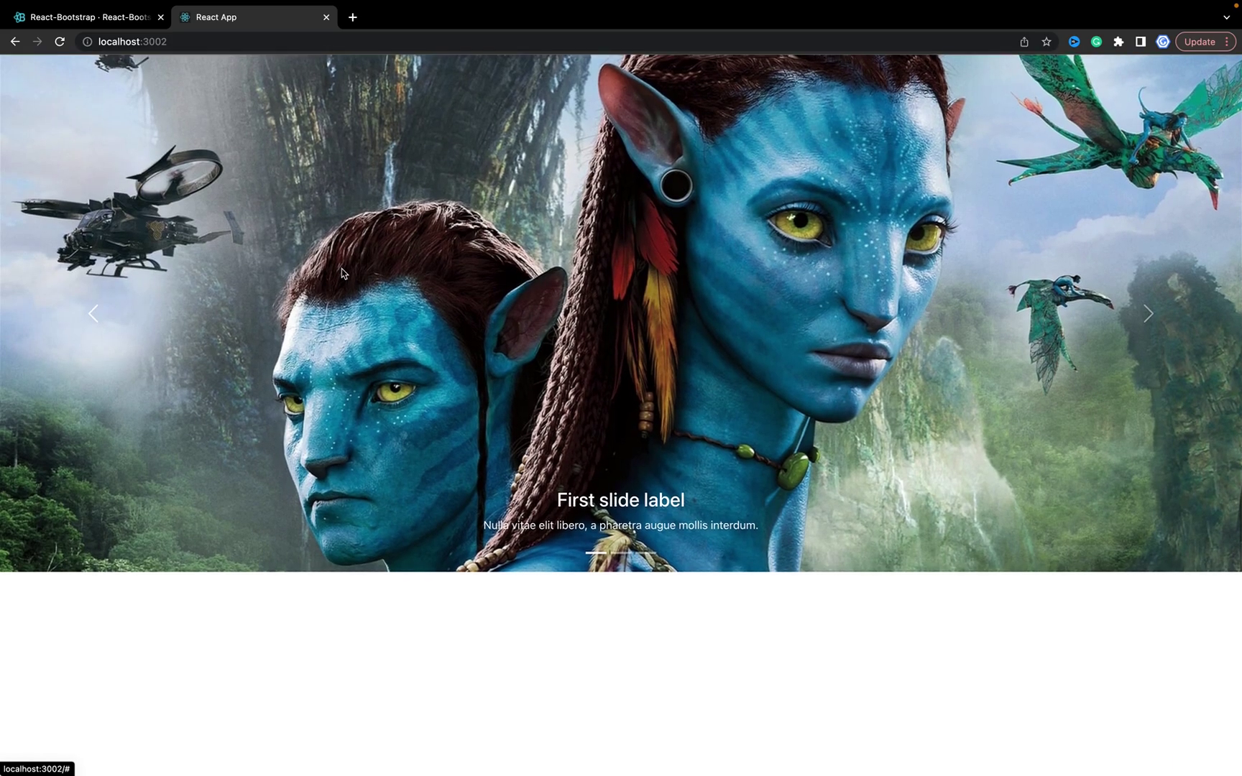
{"action": "left_click", "coordinate": [1149, 321]}
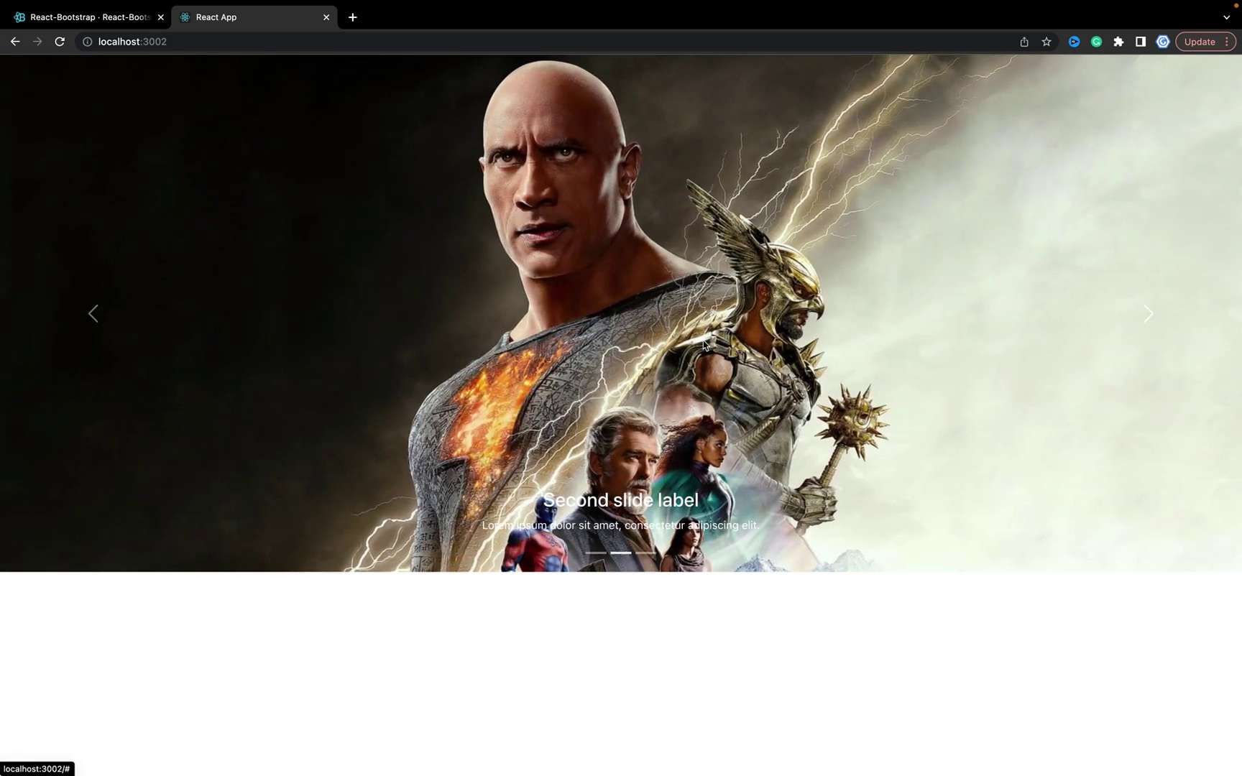
{"action": "key", "text": "super+Tab"}
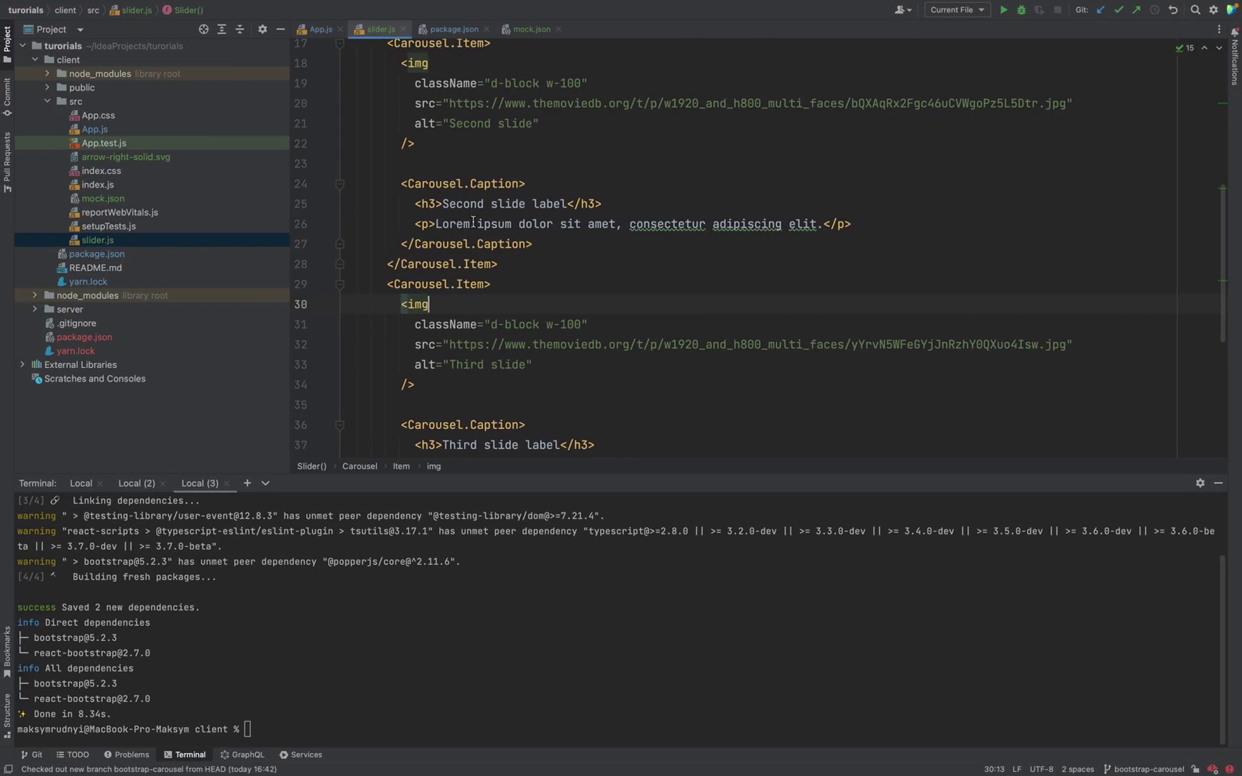
{"action": "scroll", "coordinate": [472, 221], "scroll_direction": "up", "scroll_amount": 8}
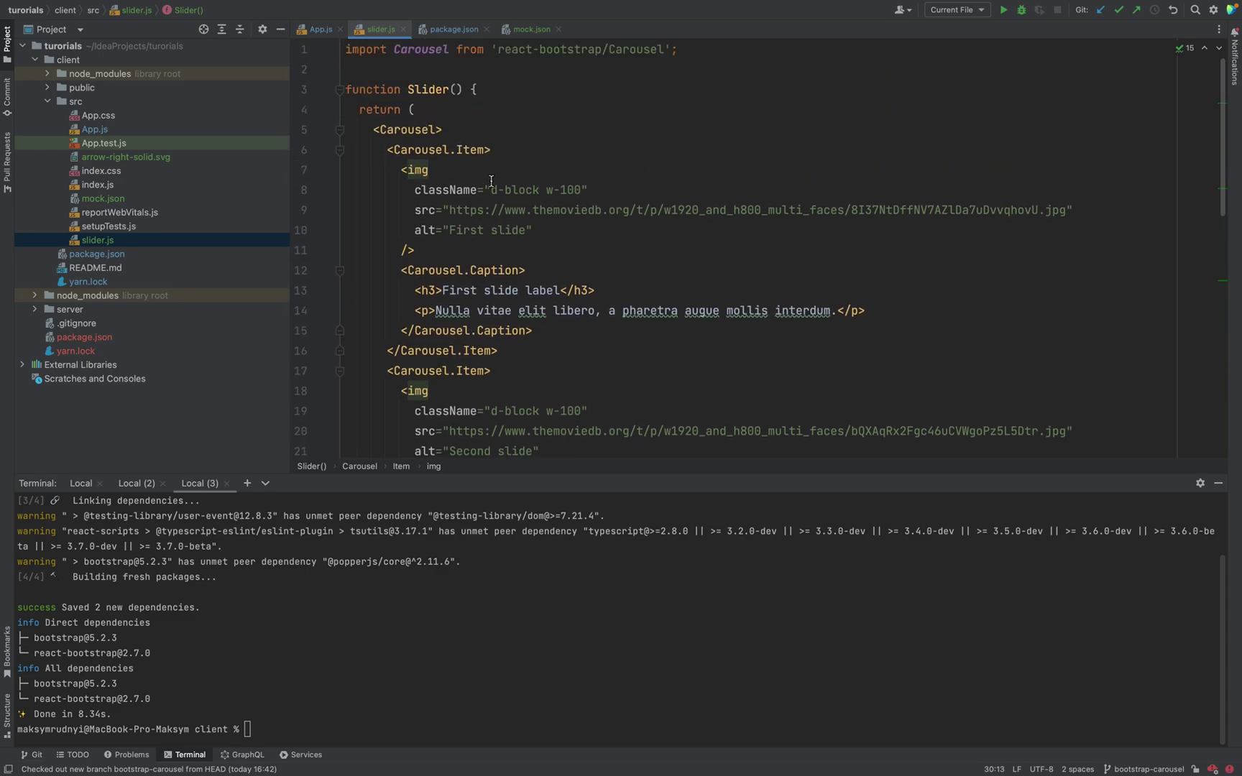
Add a destructured { slides } prop to Slider and start slides.map((slide) => ()) inside Carousel
{"action": "left_click", "coordinate": [455, 88]}
{"action": "mouse_move", "coordinate": [444, 189]}
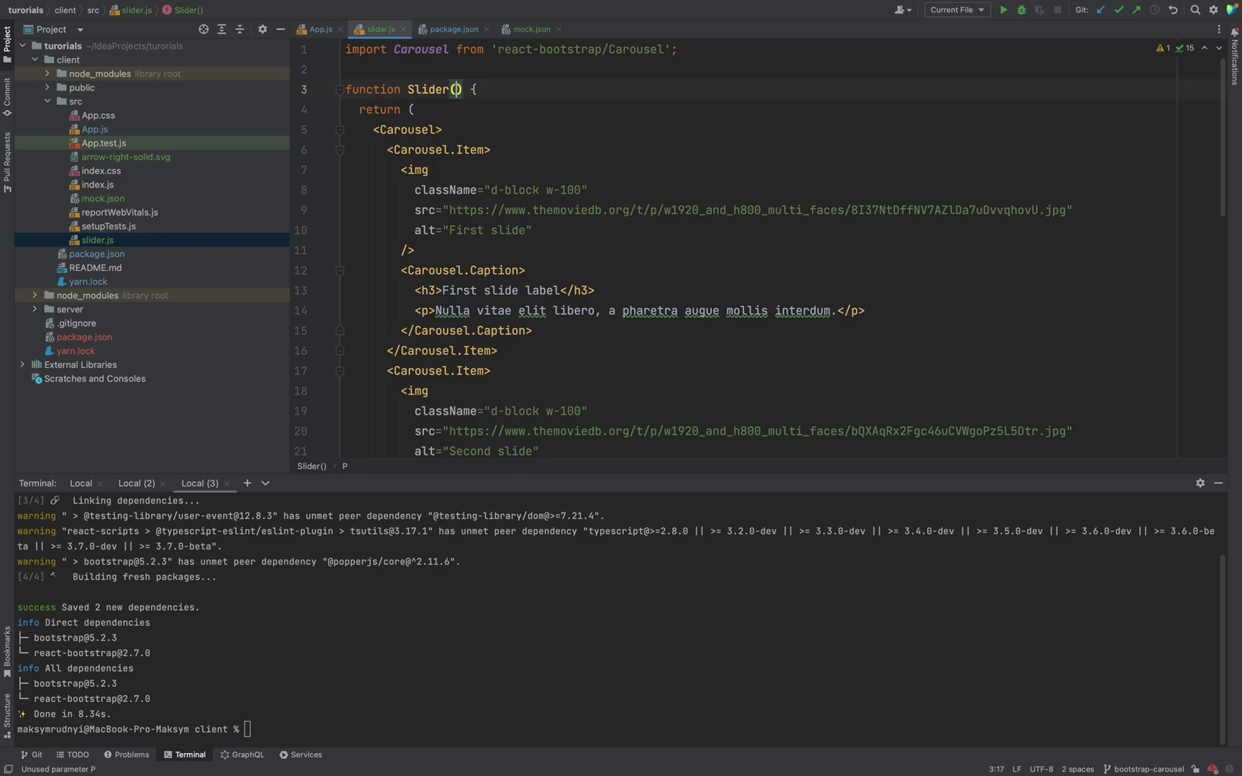
{"action": "type", "text": "{"}
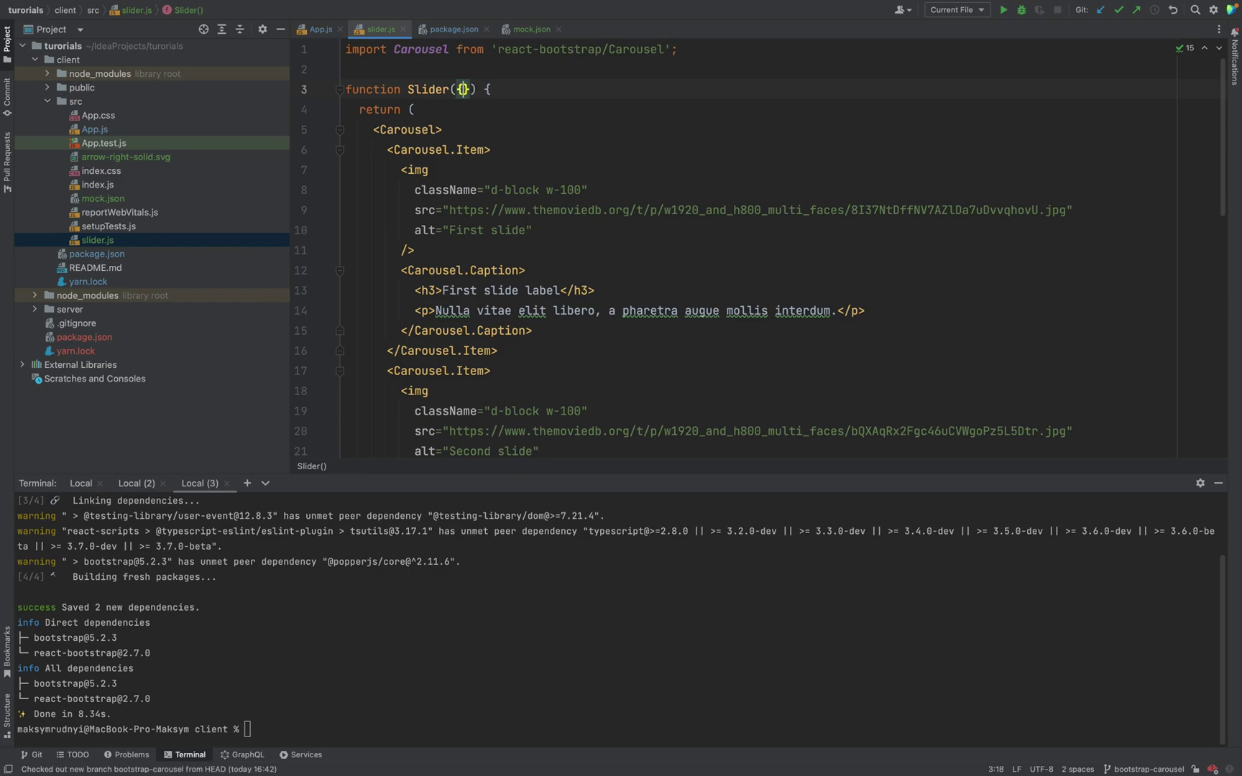
{"action": "type", "text": " slides"}
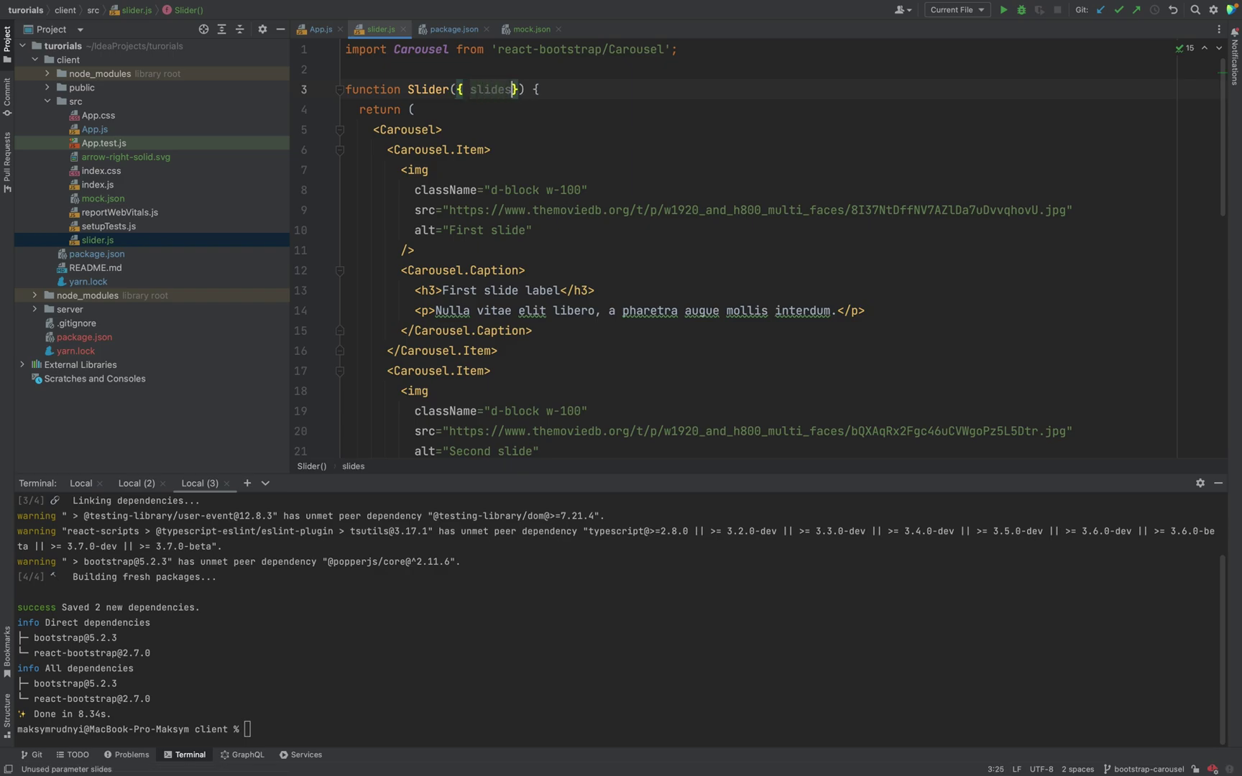
{"action": "scroll", "coordinate": [485, 195], "scroll_direction": "down", "scroll_amount": 1}
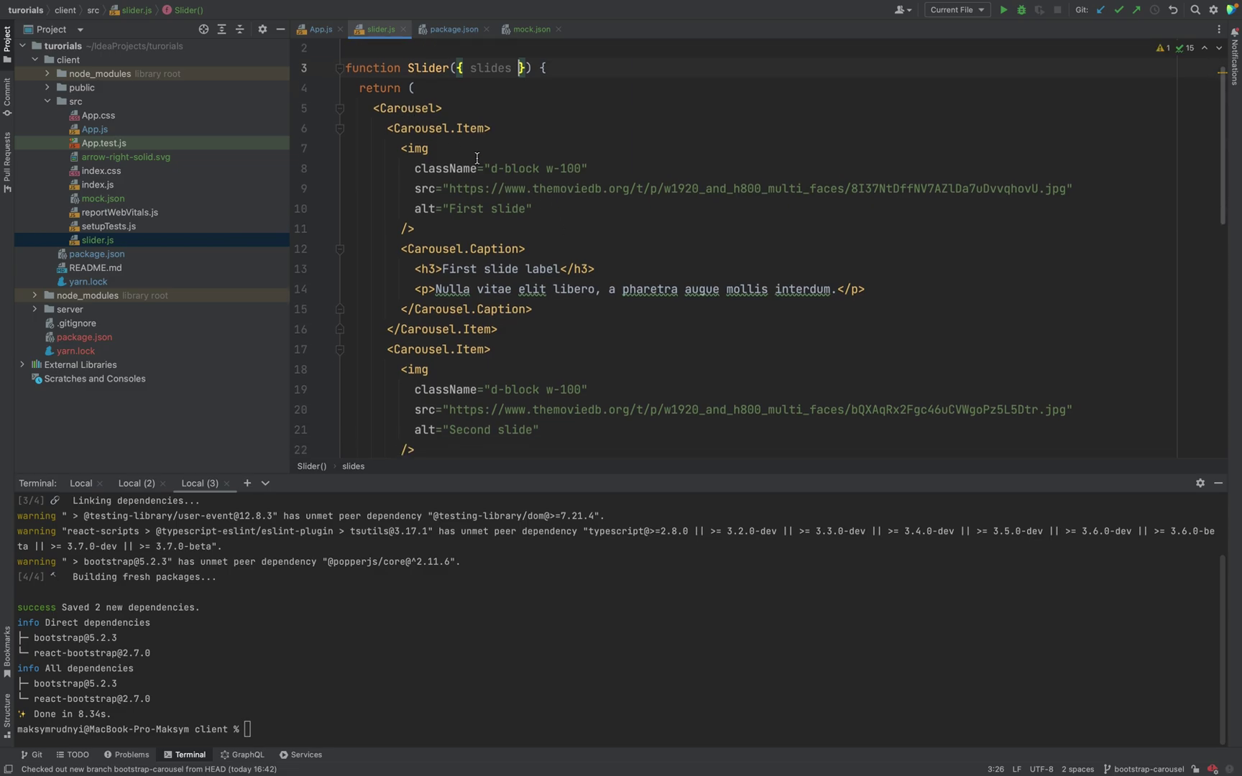
{"action": "left_click", "coordinate": [385, 120]}
{"action": "key", "text": "Left"}
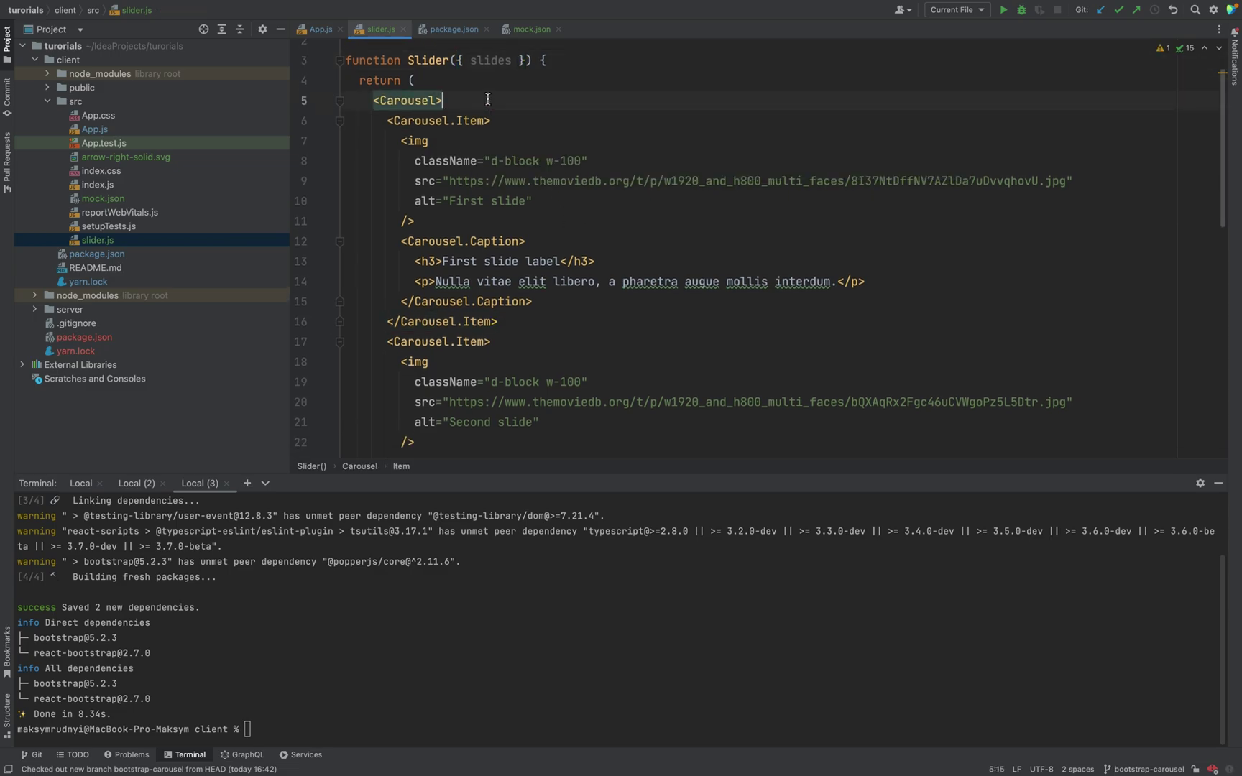
{"action": "key", "text": "Return"}
{"action": "type", "text": "{"}
{"action": "type", "text": "slides.amp"}
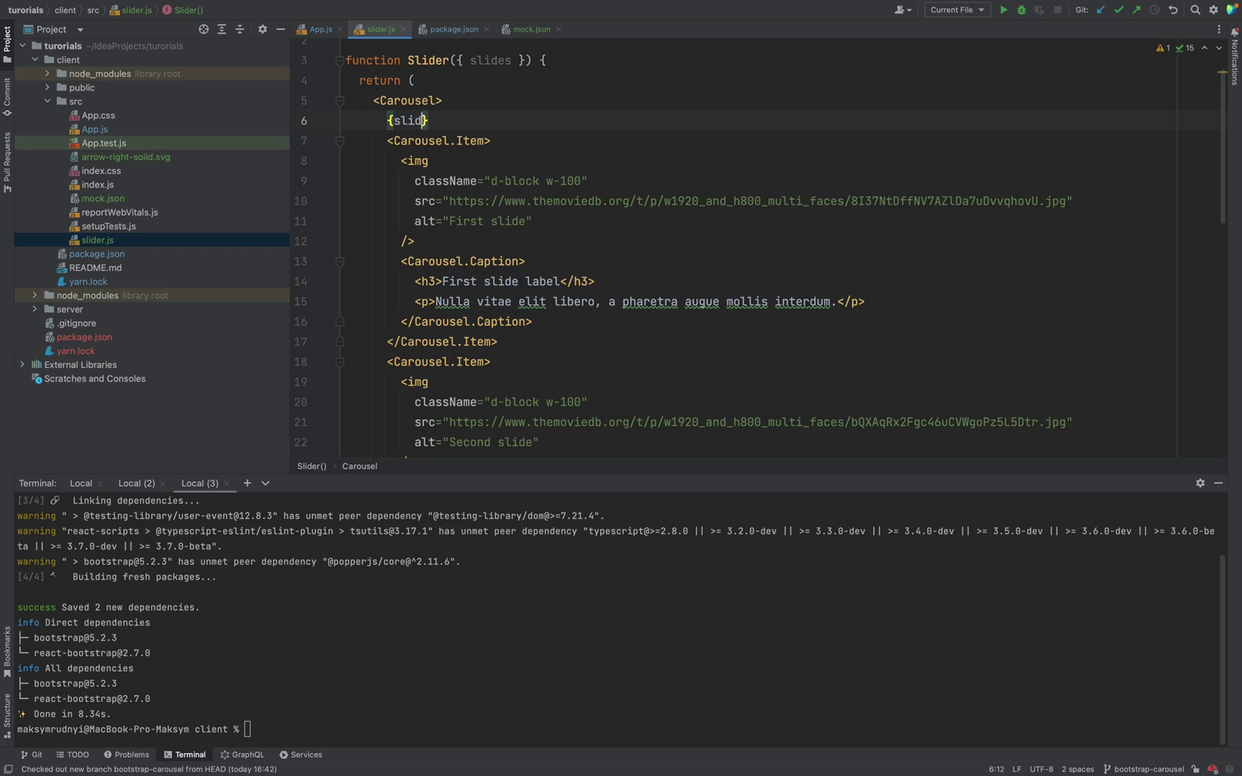
{"action": "key", "text": "BackSpace"}
{"action": "key", "text": "BackSpace"}
{"action": "key", "text": "BackSpace"}
{"action": "type", "text": "es."}
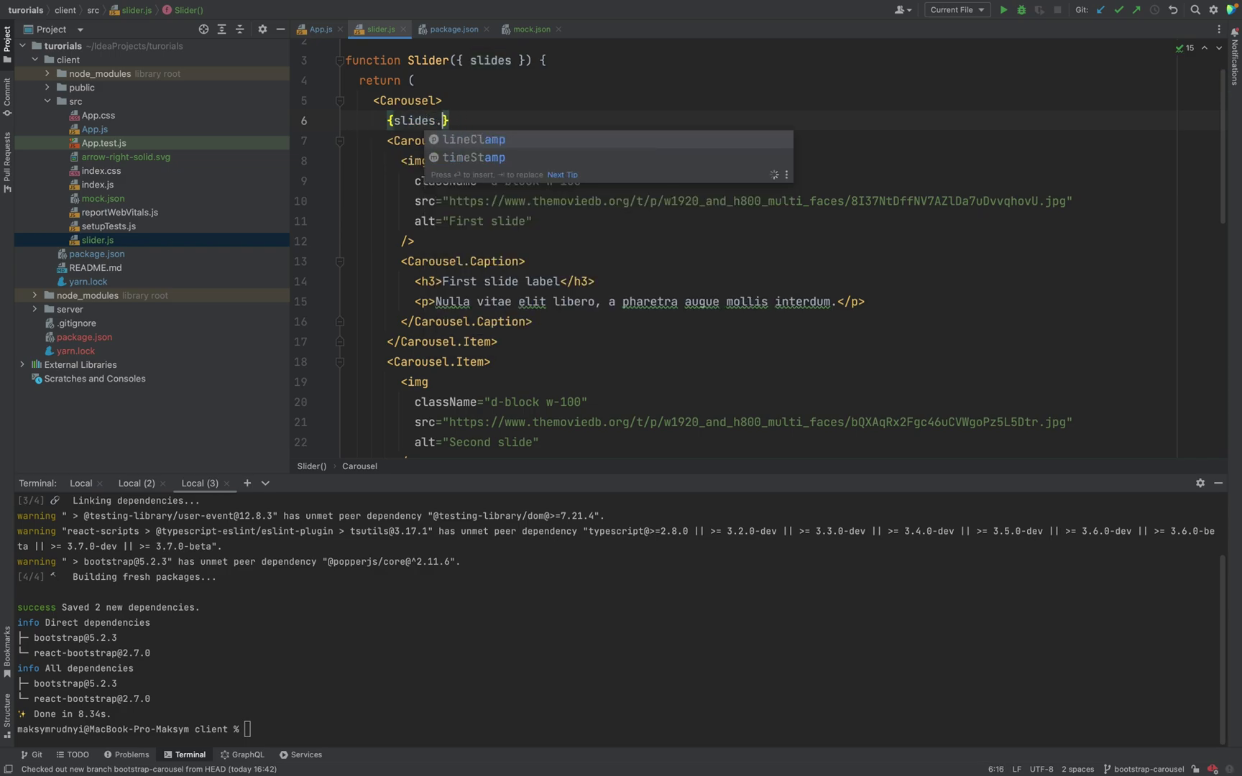
{"action": "type", "text": "map("}
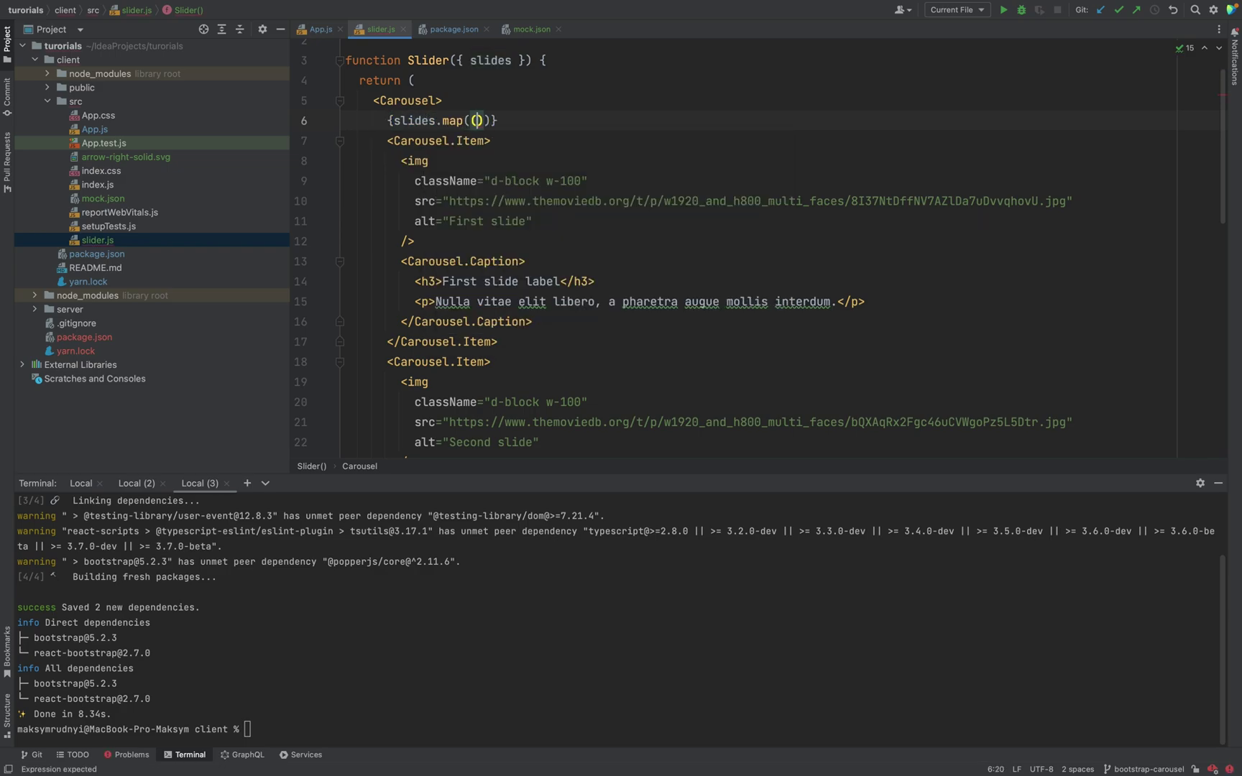
{"action": "type", "text": "(slide"}
{"action": "type", "text": ") => ("}
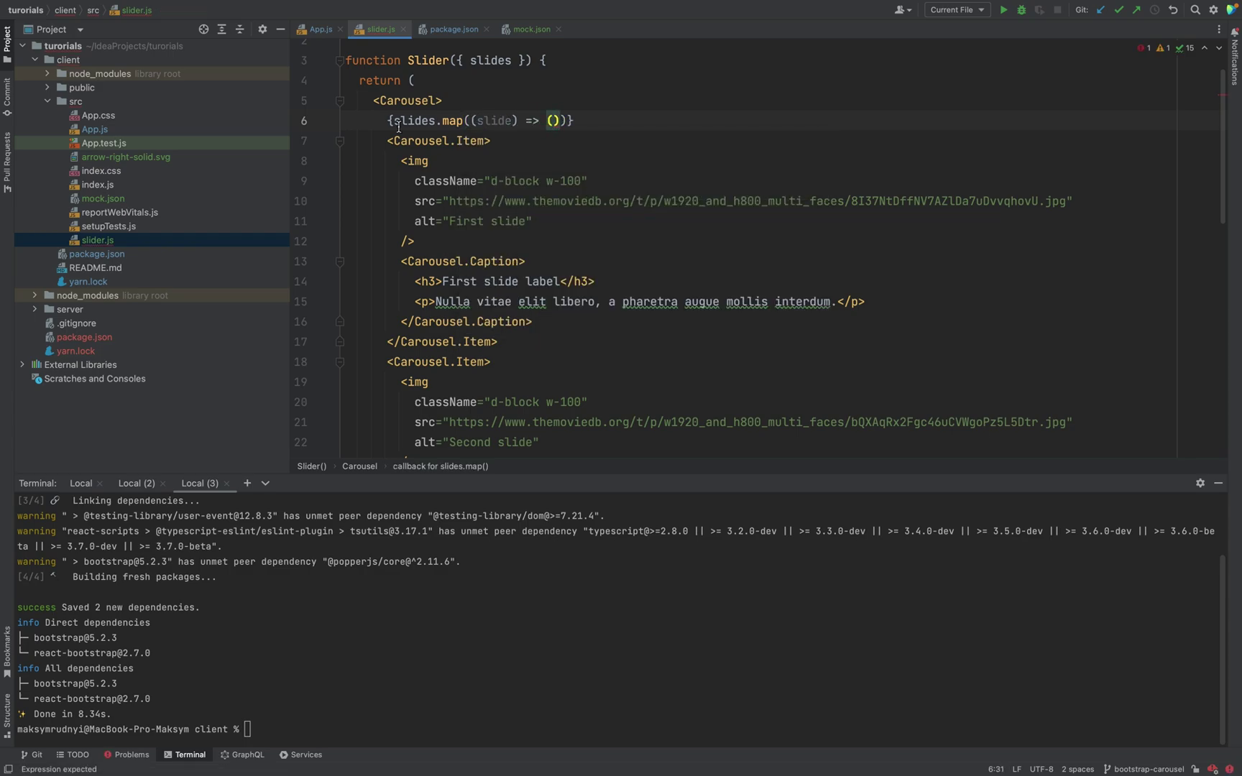
Move the first Carousel.Item block into the slides.map callback
{"action": "left_click_drag", "start_coordinate": [387, 144], "coordinate": [523, 334]}
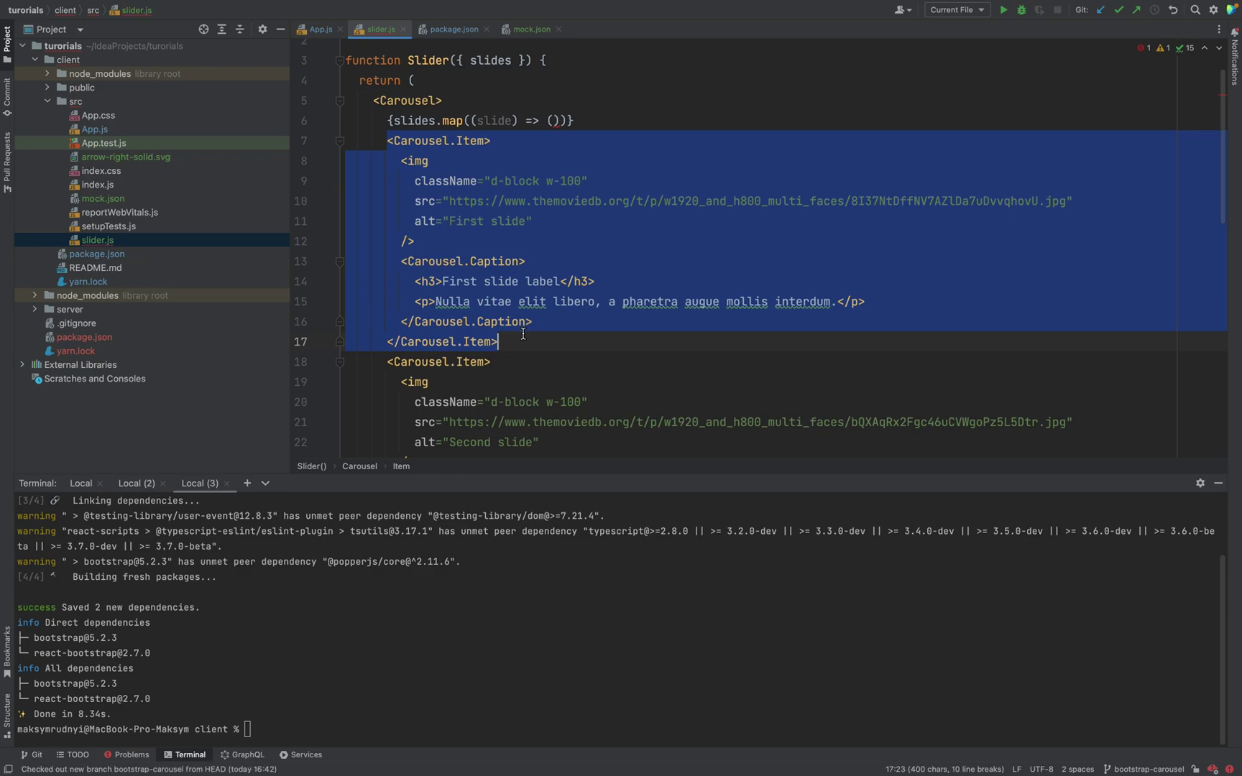
{"action": "key", "text": "ctrl+x"}
{"action": "left_click", "coordinate": [555, 121]}
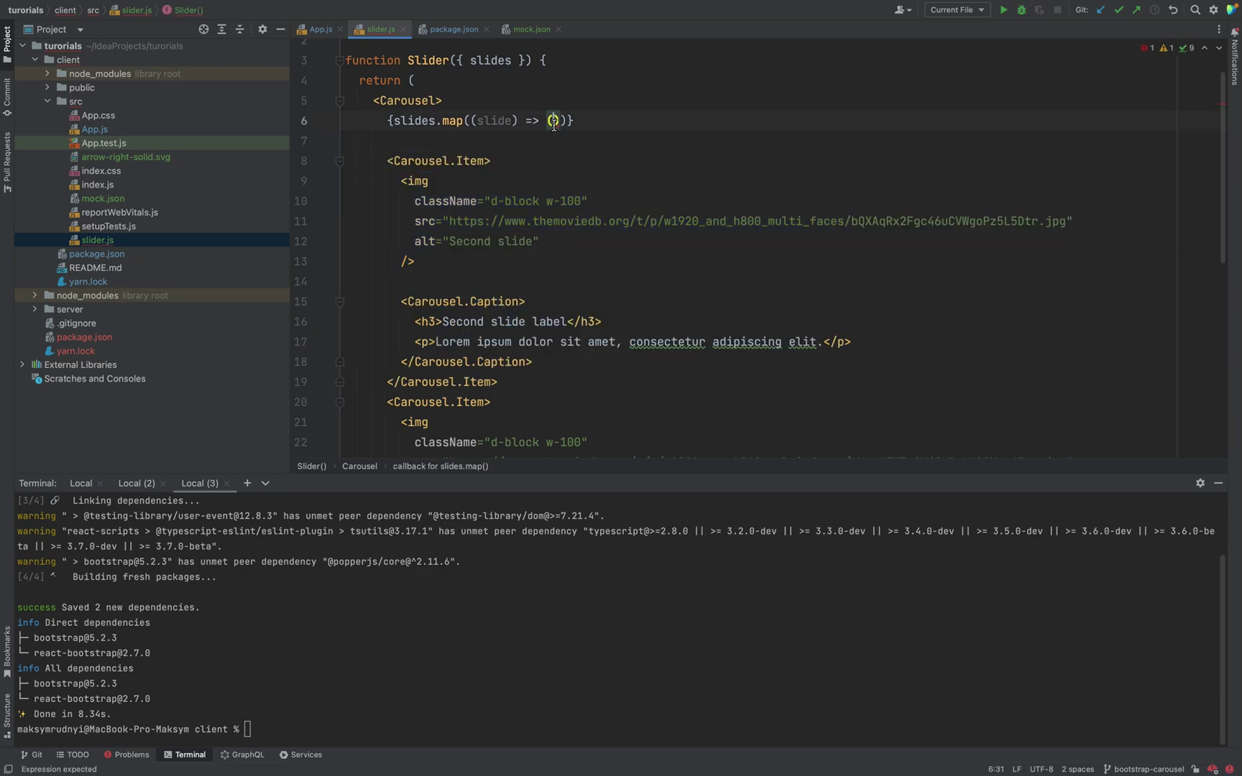
{"action": "key", "text": "Return"}
{"action": "key", "text": "ctrl+v"}
{"action": "scroll", "coordinate": [507, 260], "scroll_direction": "down", "scroll_amount": 3}
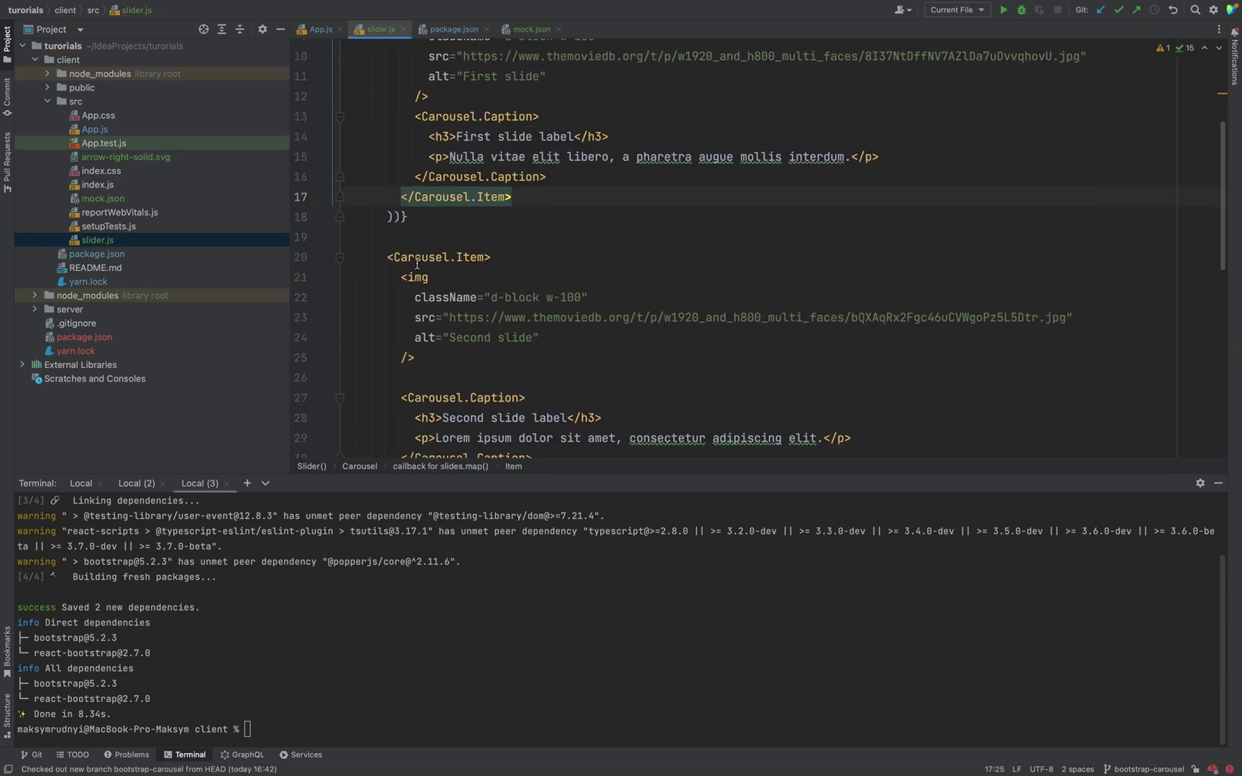
Delete the second and third hardcoded Carousel.Item blocks
{"action": "left_click", "coordinate": [389, 258]}
{"action": "scroll", "coordinate": [390, 259], "scroll_direction": "down", "scroll_amount": 5}
{"action": "scroll", "coordinate": [398, 273], "scroll_direction": "down", "scroll_amount": 5}
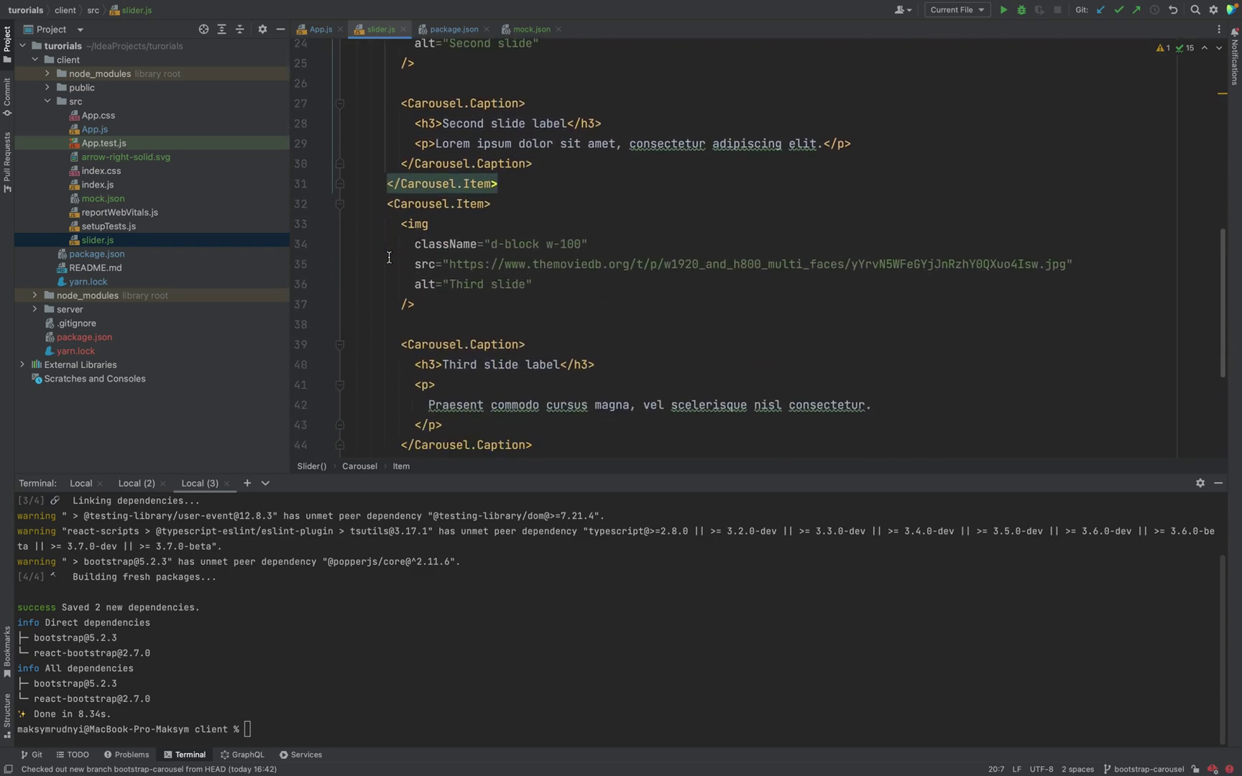
{"action": "scroll", "coordinate": [401, 284], "scroll_direction": "down", "scroll_amount": 5}
{"action": "left_click", "coordinate": [513, 381]}
{"action": "key", "text": "BackSpace"}
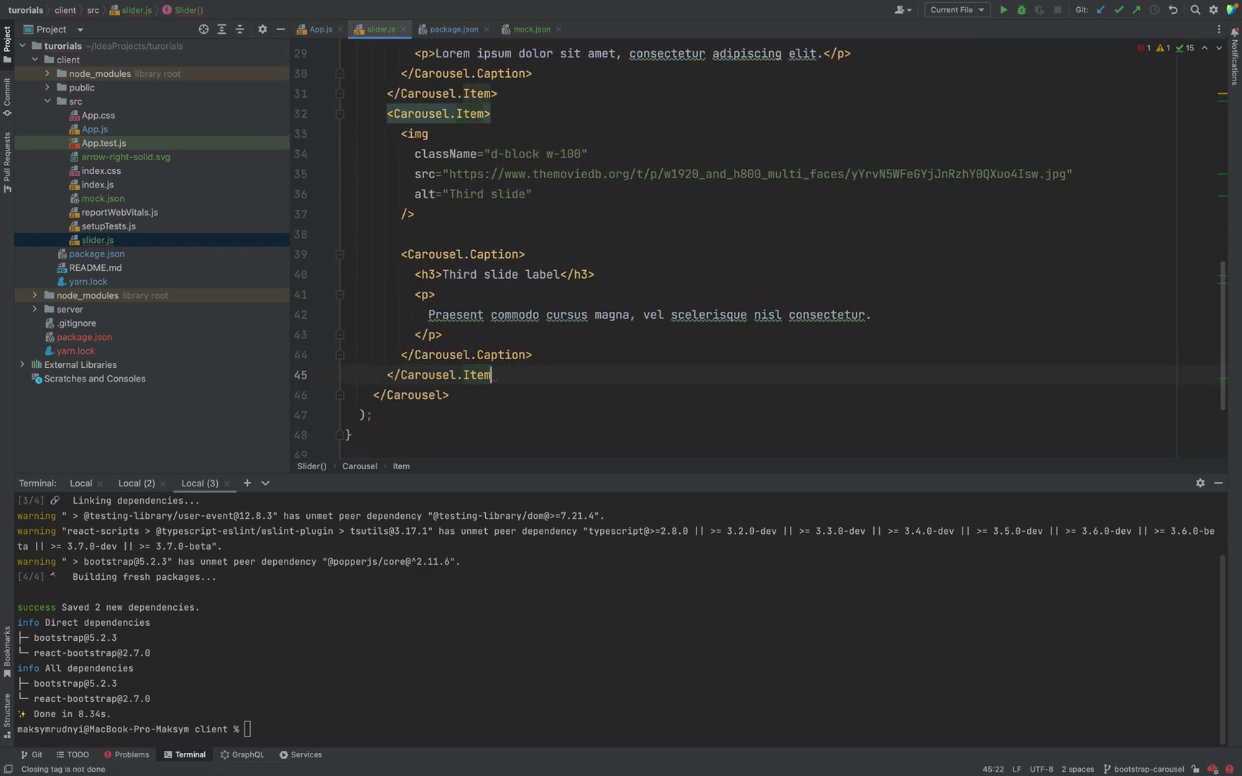
{"action": "scroll", "coordinate": [528, 348], "scroll_direction": "up", "scroll_amount": 1}
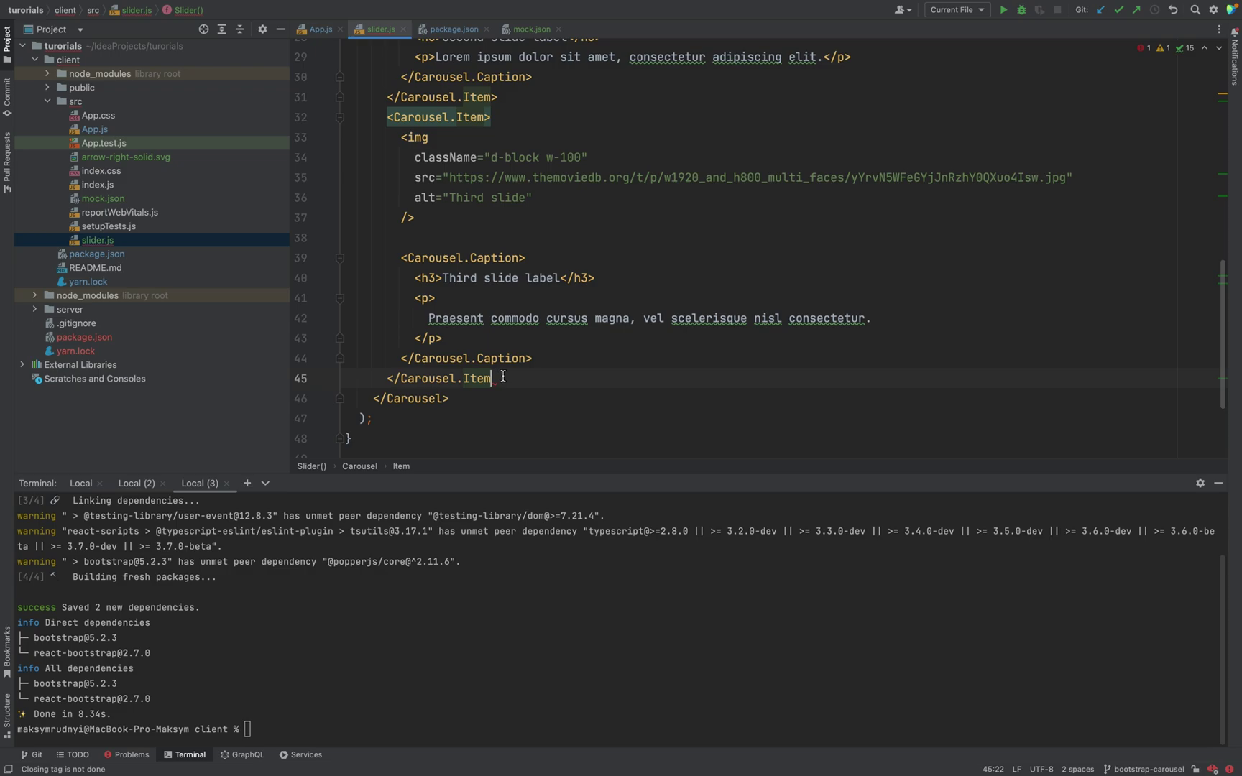
{"action": "scroll", "coordinate": [504, 377], "scroll_direction": "up", "scroll_amount": 10}
{"action": "scroll", "coordinate": [486, 368], "scroll_direction": "down", "scroll_amount": 1}
{"action": "left_click", "coordinate": [401, 322]}
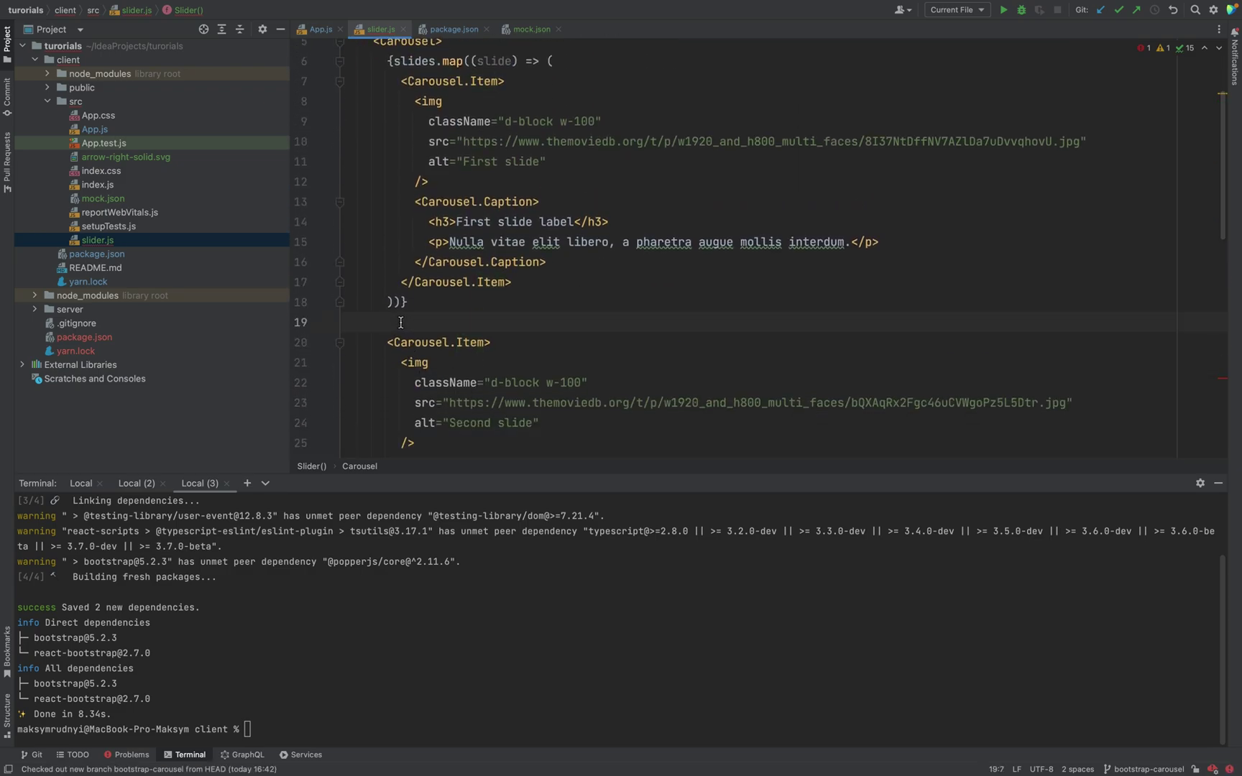
{"action": "scroll", "coordinate": [485, 339], "scroll_direction": "down", "scroll_amount": 10}
{"action": "scroll", "coordinate": [485, 340], "scroll_direction": "down", "scroll_amount": 3}
{"action": "left_click", "coordinate": [495, 413], "text": "shift"}
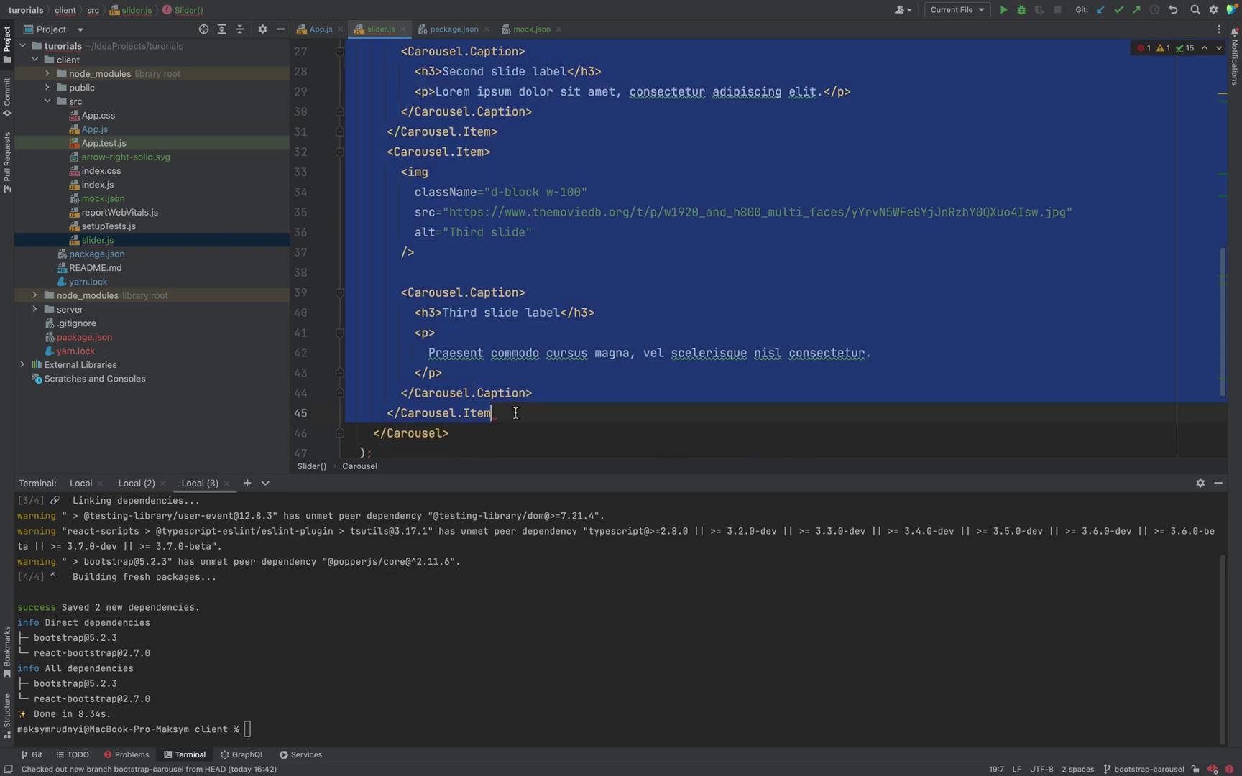
{"action": "key", "text": "BackSpace"}
{"action": "key", "text": "BackSpace"}
{"action": "scroll", "coordinate": [587, 309], "scroll_direction": "up", "scroll_amount": 5}
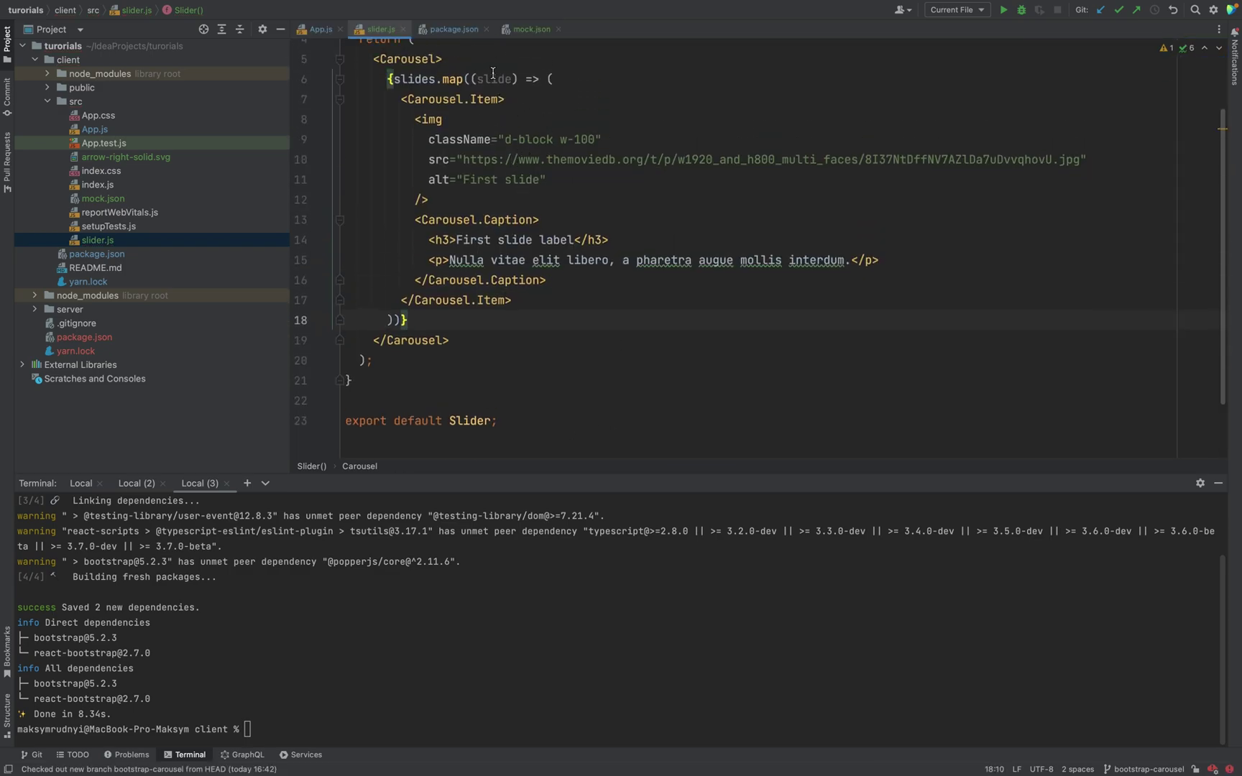
Add key={slide.image} to the mapped Carousel.Item after checking mock.json's field names
{"action": "left_click", "coordinate": [500, 99]}
{"action": "type", "text": "луч"}
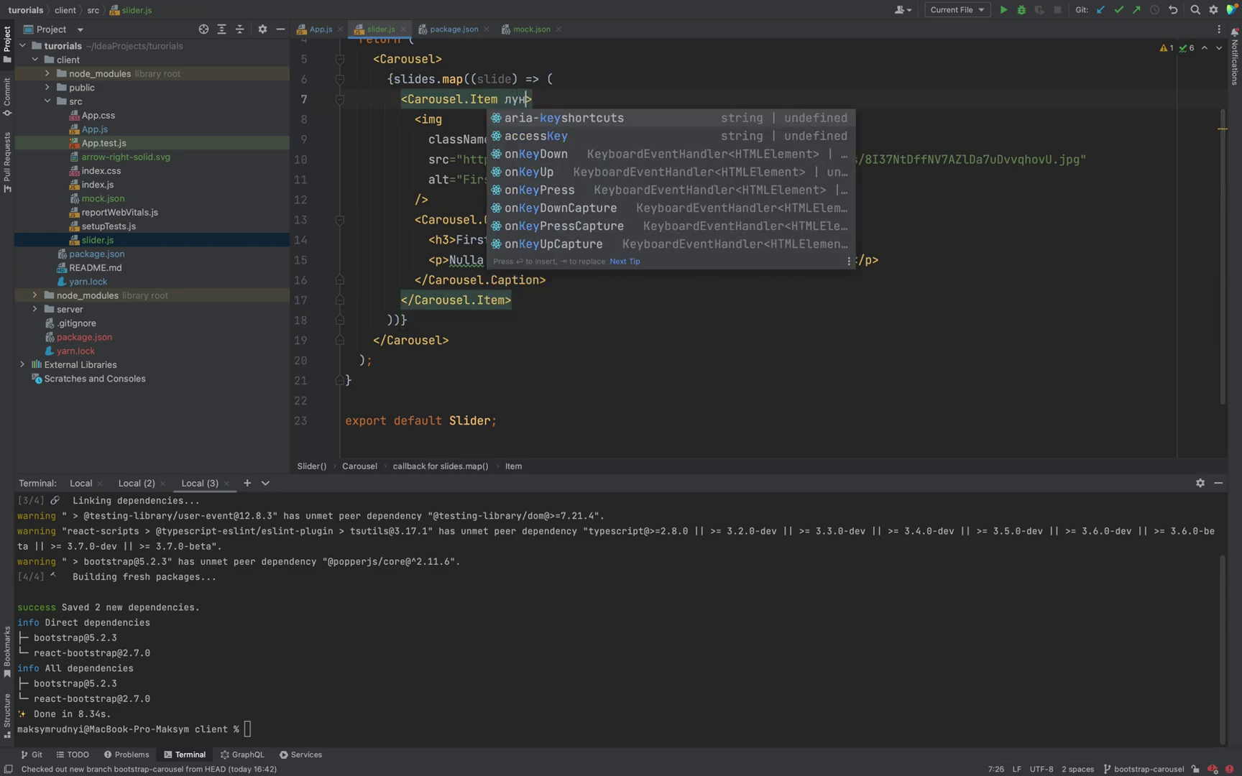
{"action": "key", "text": "BackSpace"}
{"action": "key", "text": "BackSpace"}
{"action": "key", "text": "BackSpace"}
{"action": "type", "text": "key={"}
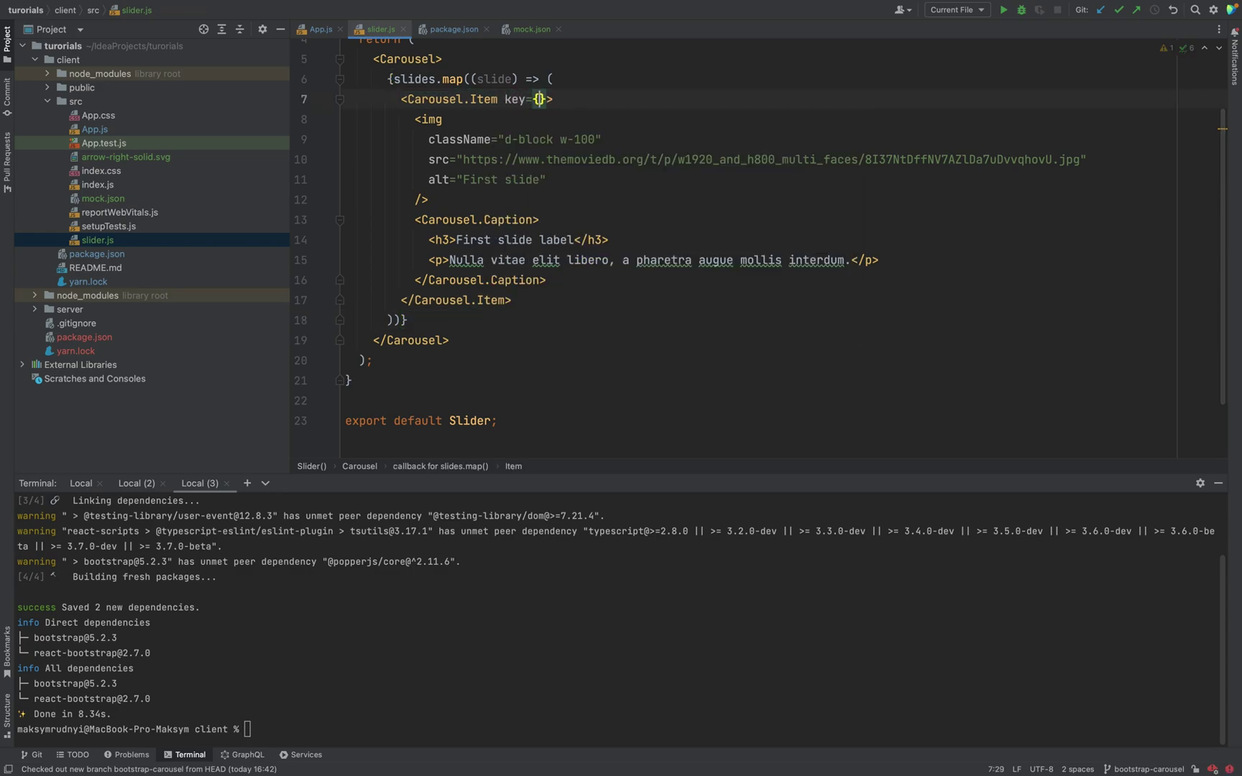
{"action": "type", "text": "slide.im"}
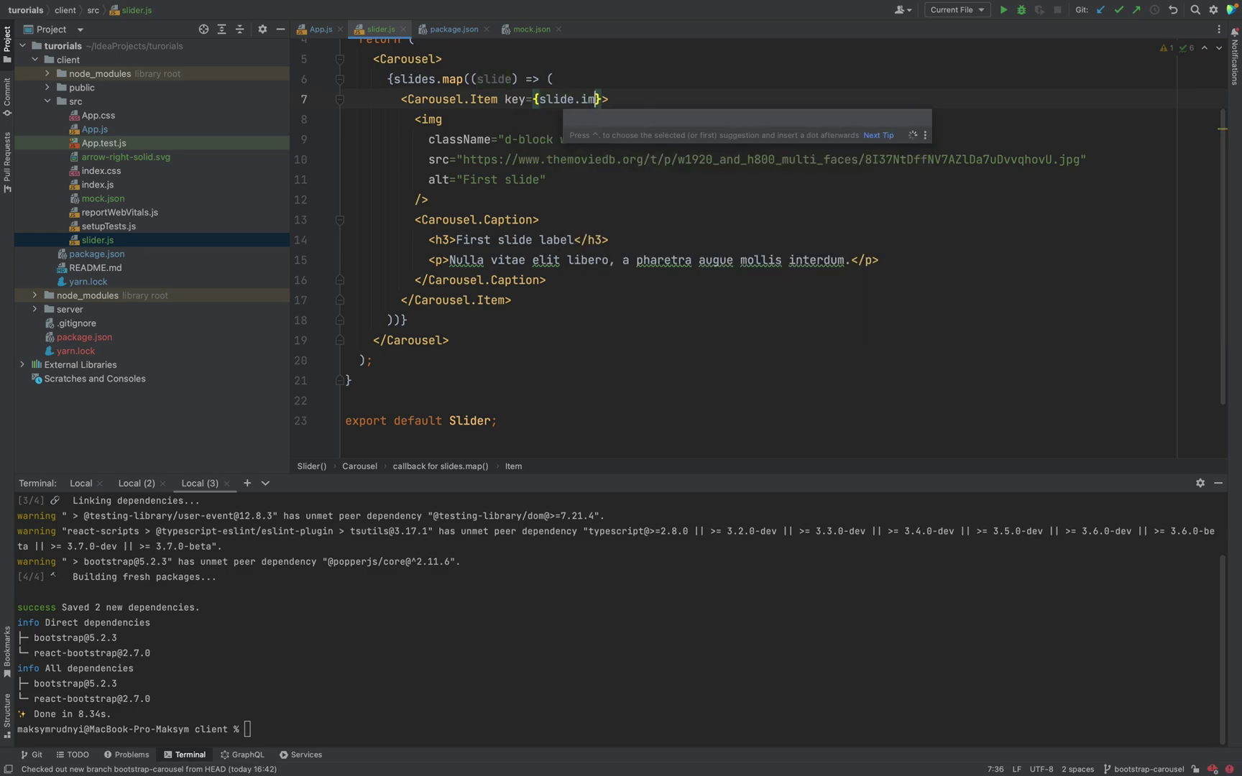
{"action": "type", "text": "age"}
{"action": "left_click", "coordinate": [521, 30]}
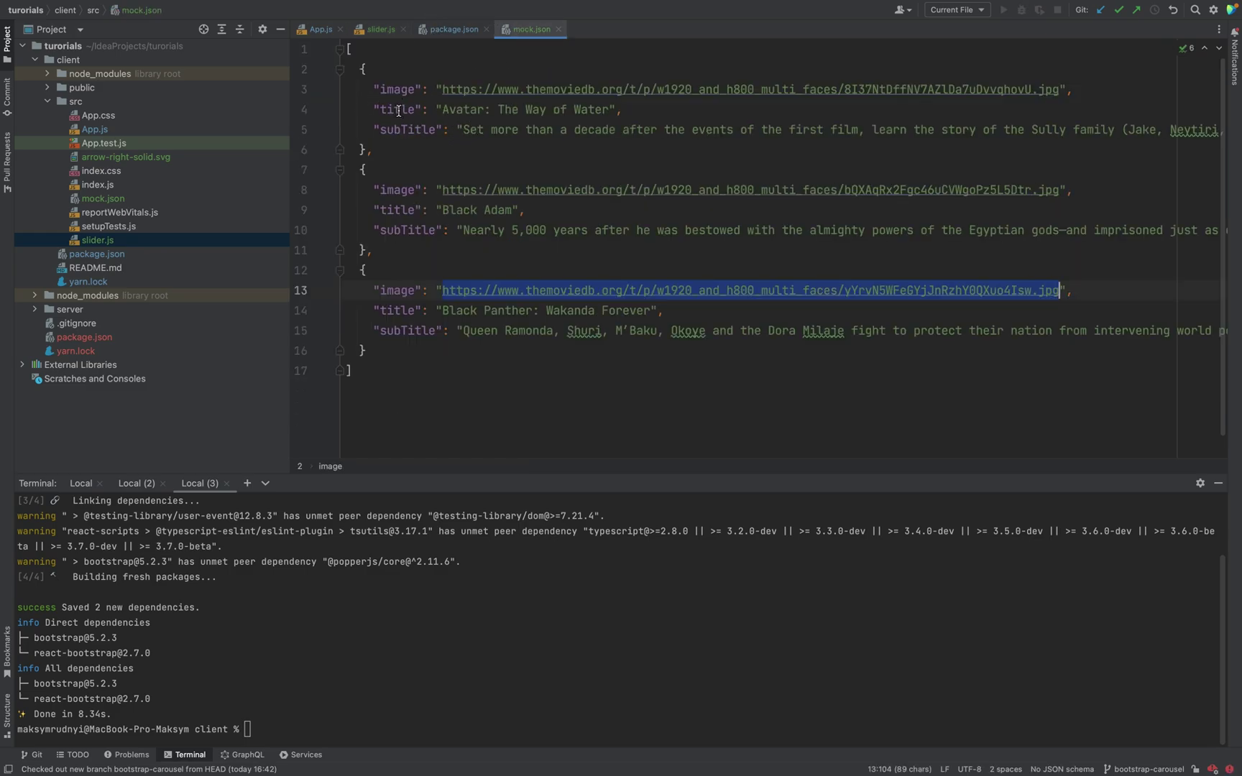
{"action": "left_click", "coordinate": [380, 30]}
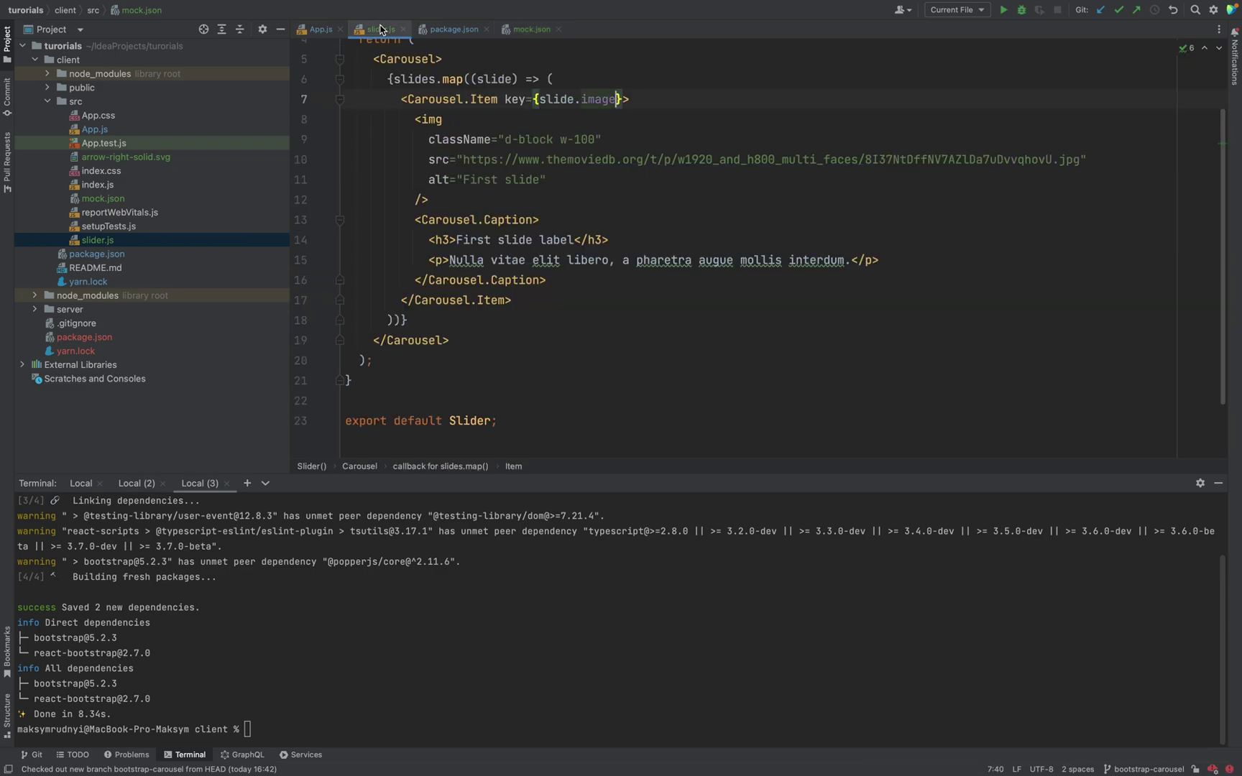
Replace the placeholder heading and caption with slide.title and slide.subTitle
{"action": "left_click_drag", "start_coordinate": [457, 240], "coordinate": [568, 240]}
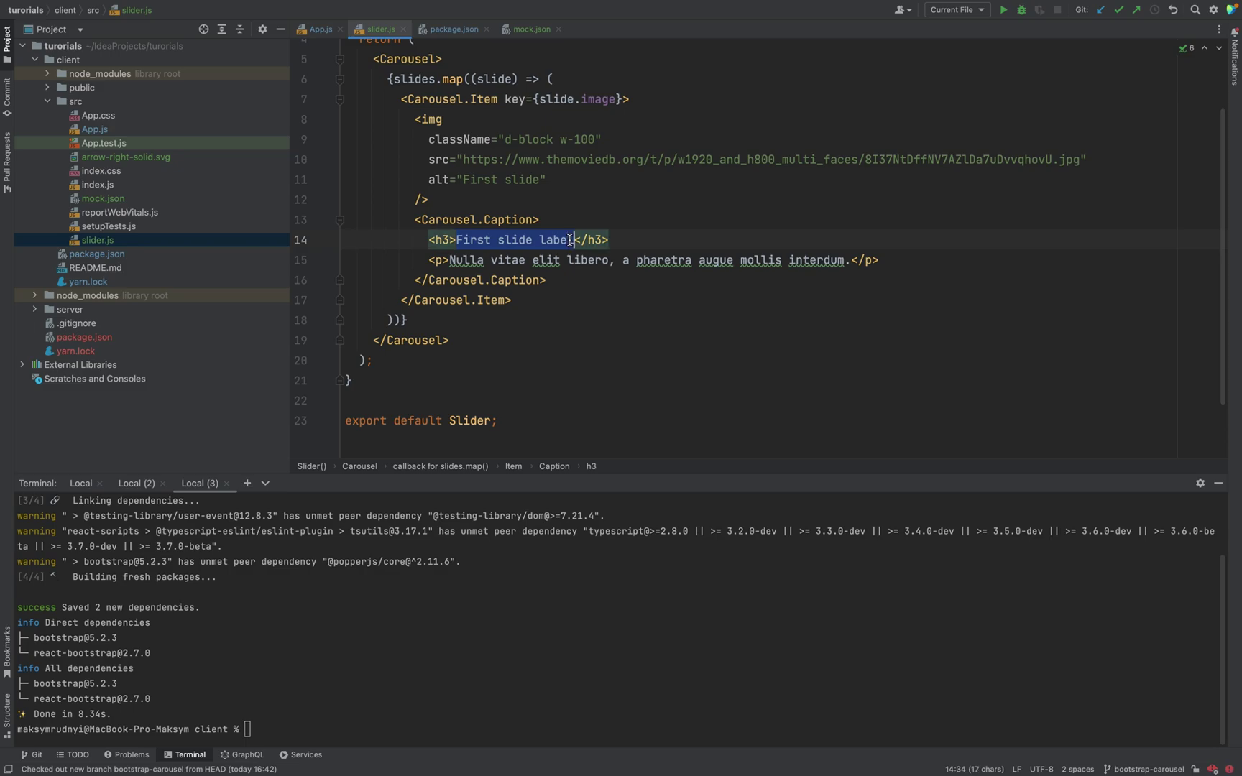
{"action": "type", "text": "{"}
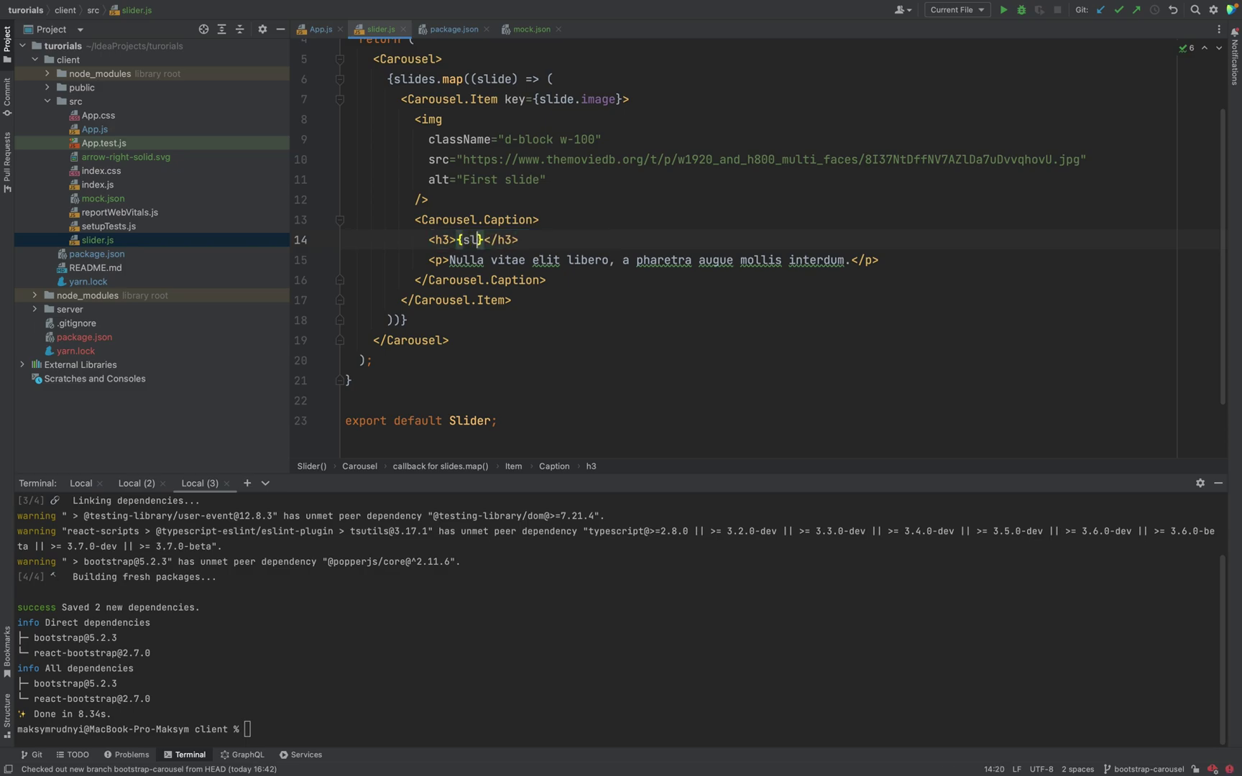
{"action": "type", "text": "slide.title"}
{"action": "left_click", "coordinate": [544, 181]}
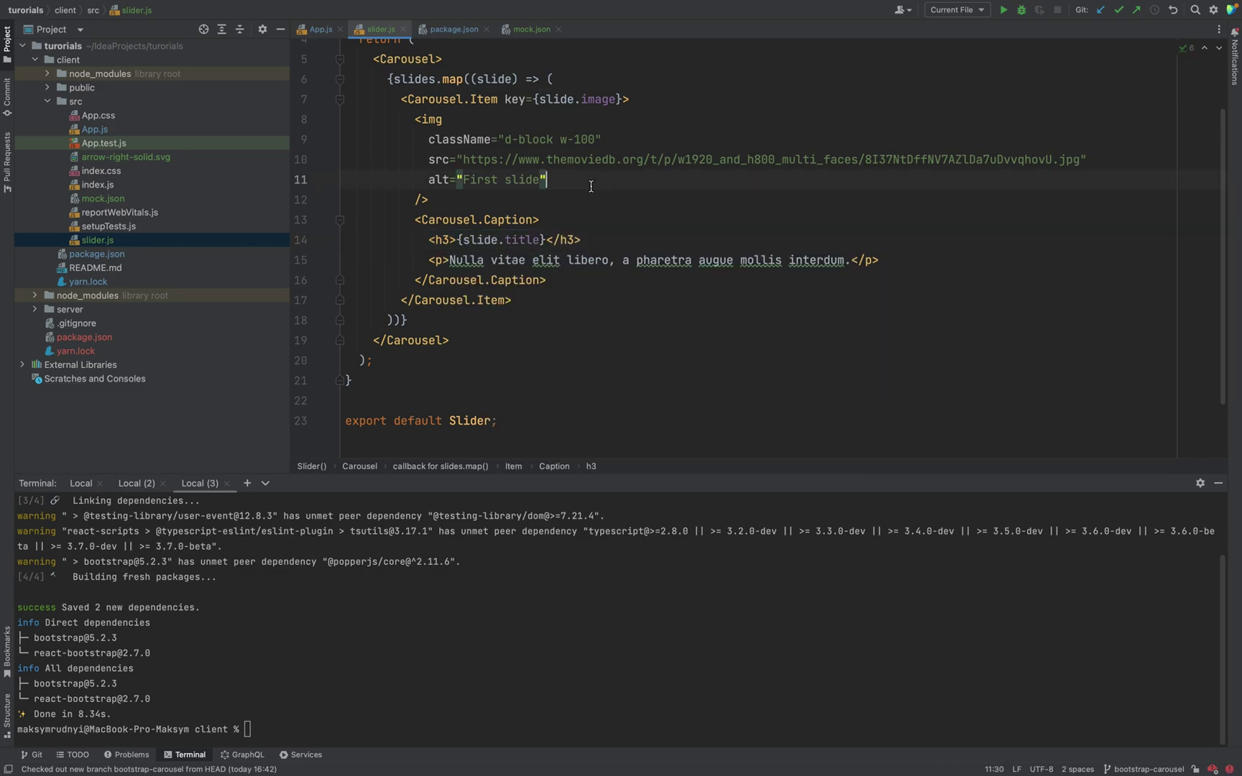
{"action": "left_click_drag", "start_coordinate": [450, 261], "coordinate": [851, 261]}
{"action": "type", "text": "{slide."}
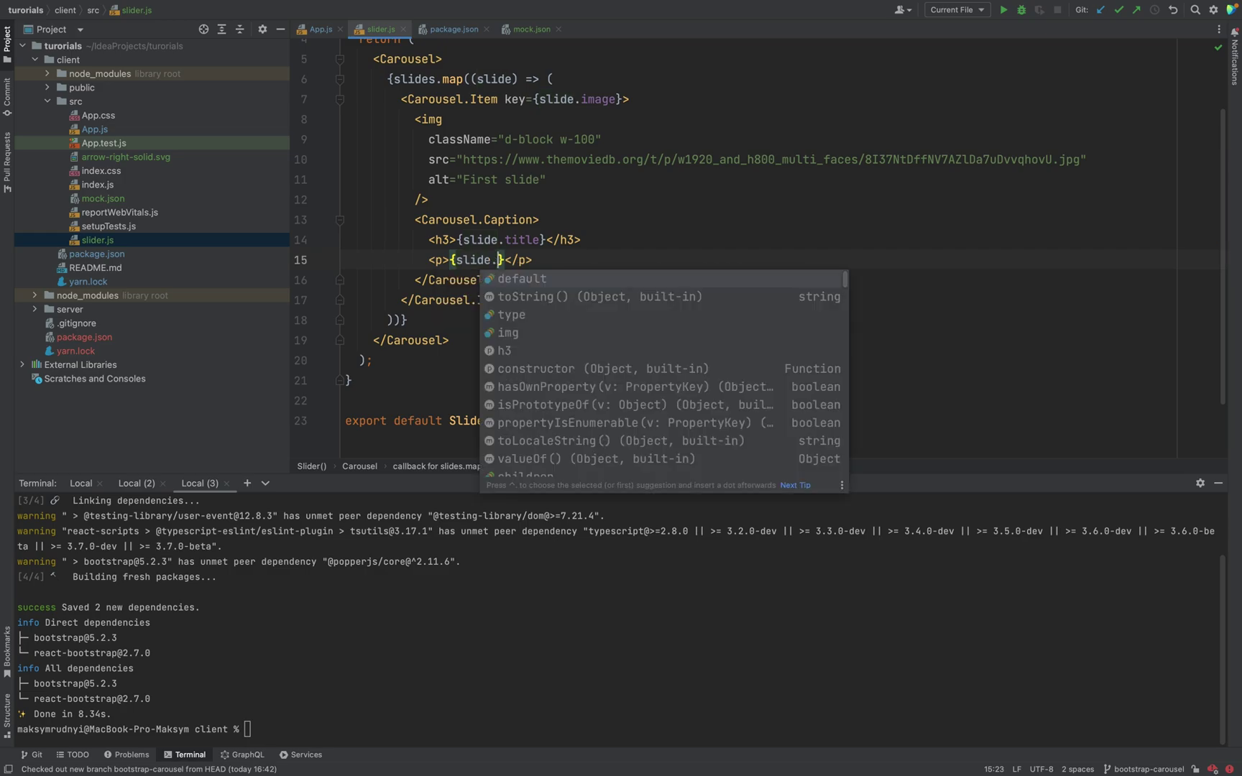
{"action": "type", "text": "subTitle"}
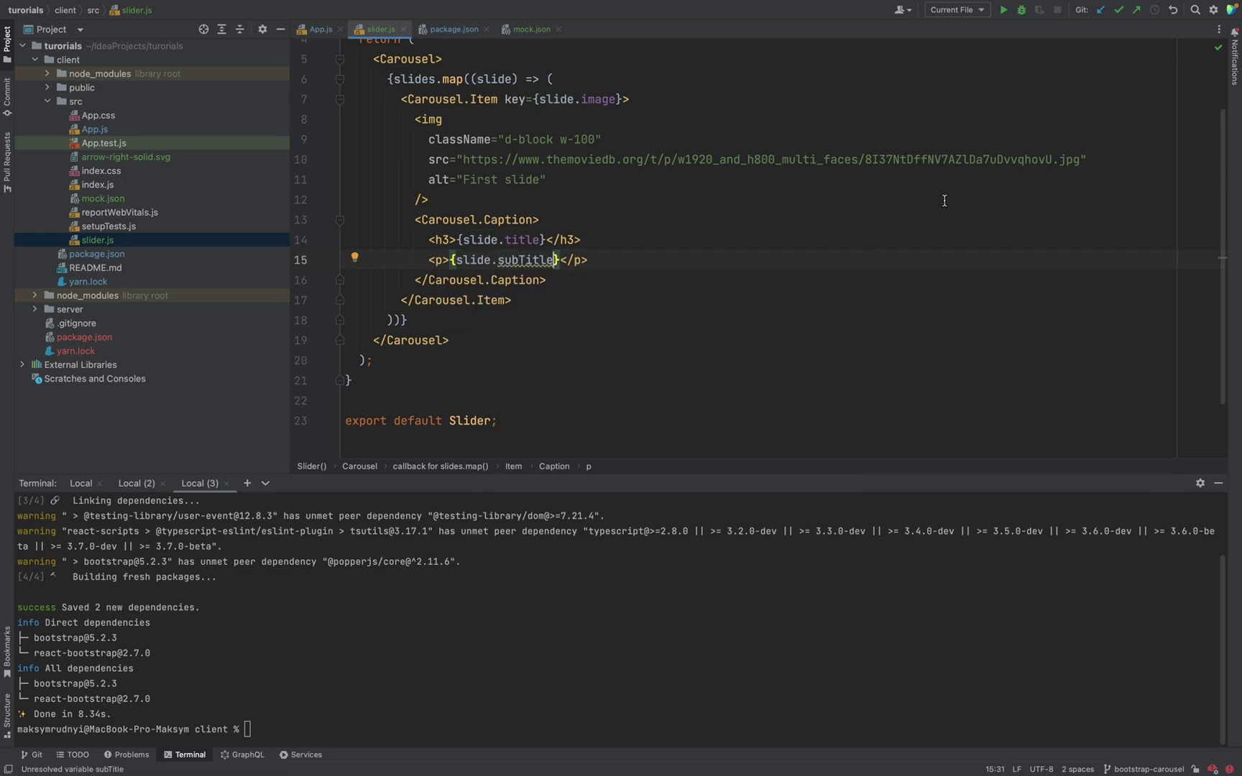
{"action": "left_click", "coordinate": [944, 201]}
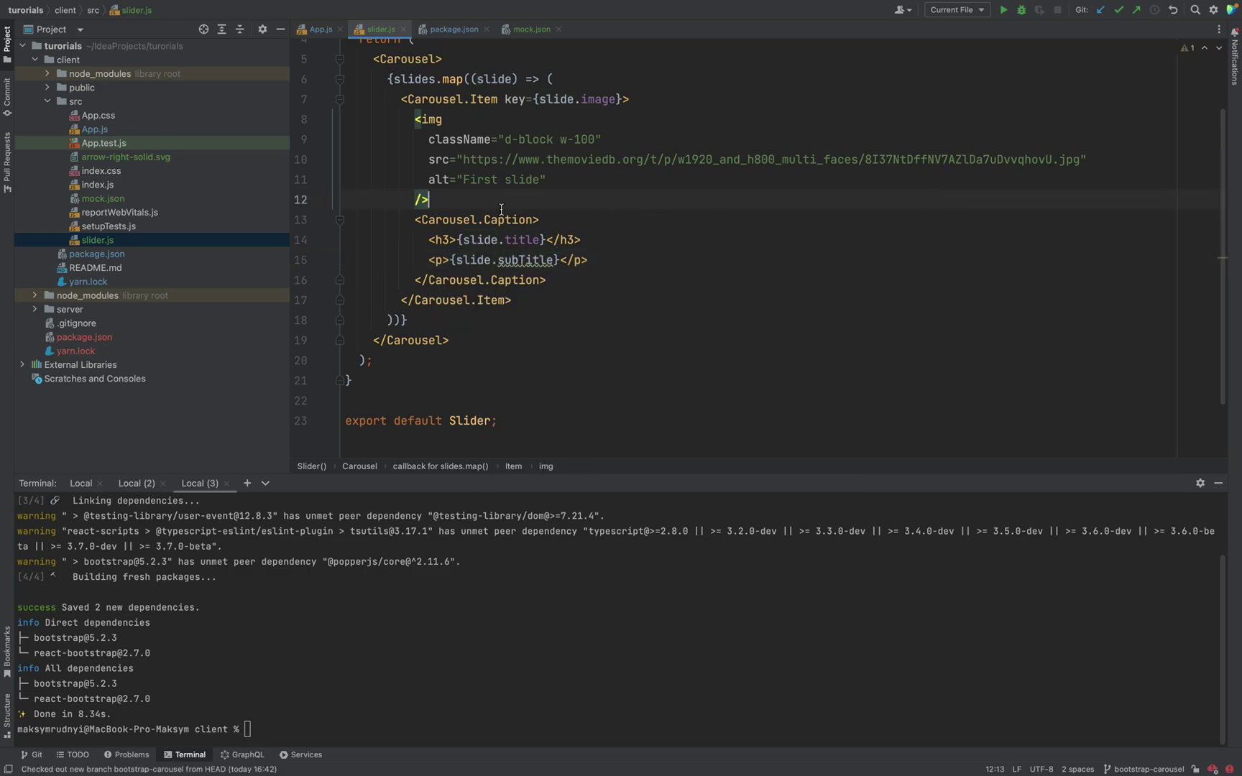
{"action": "scroll", "coordinate": [655, 207], "scroll_direction": "up", "scroll_amount": 3}
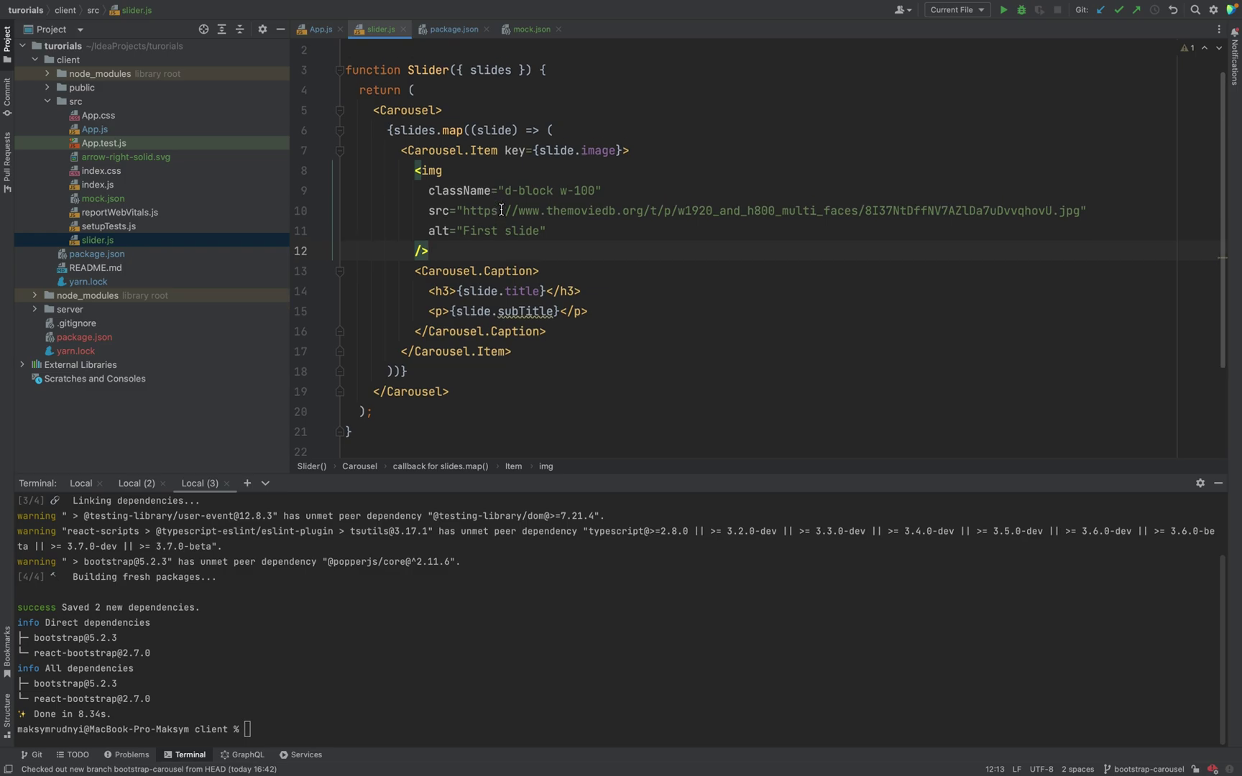
{"action": "double_click", "coordinate": [492, 70]}
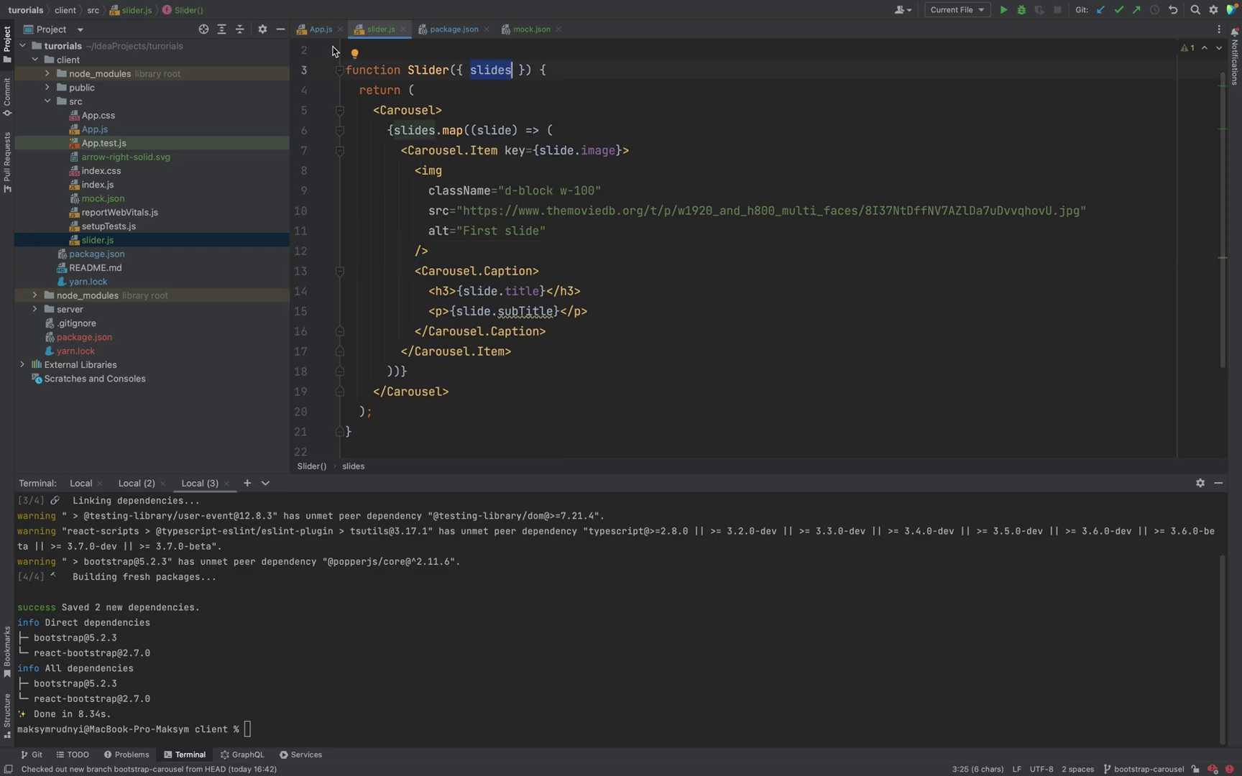
{"action": "left_click", "coordinate": [316, 29]}
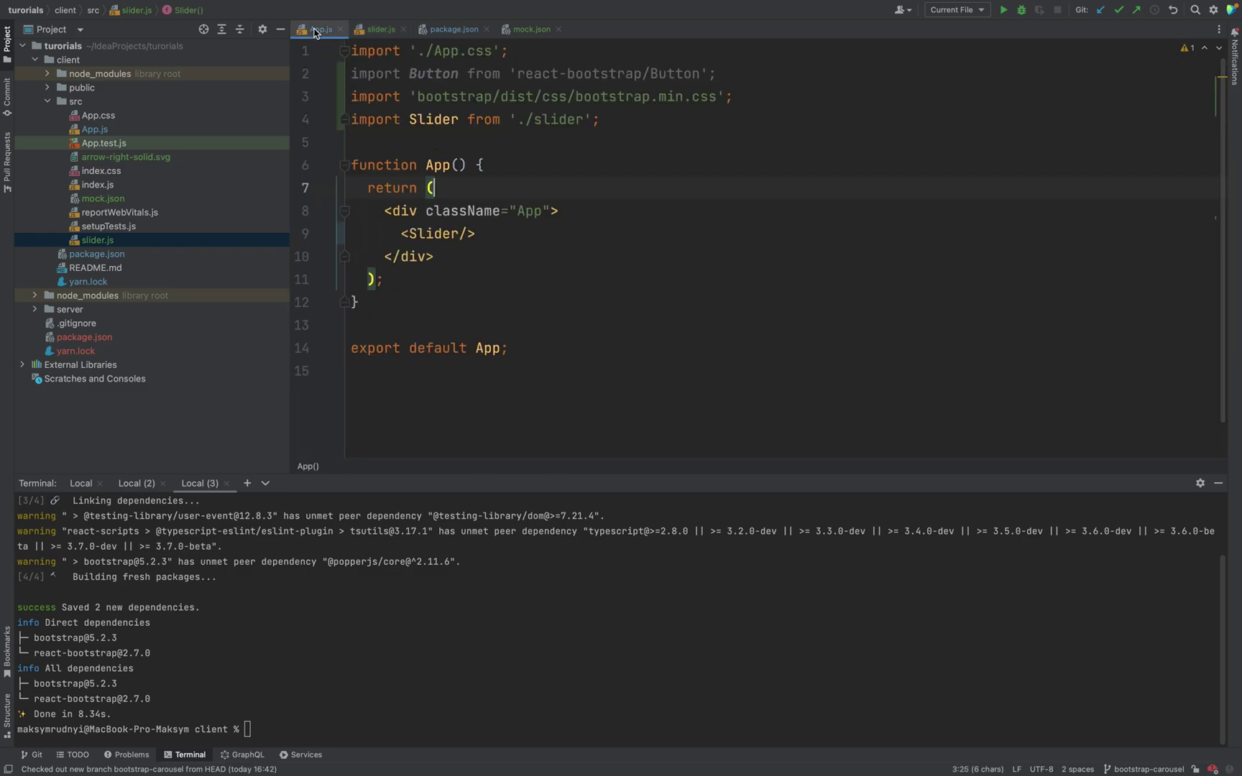
Add import slides from './mock.json' to App.js
{"action": "left_click", "coordinate": [458, 234]}
{"action": "type", "text": "slides={"}
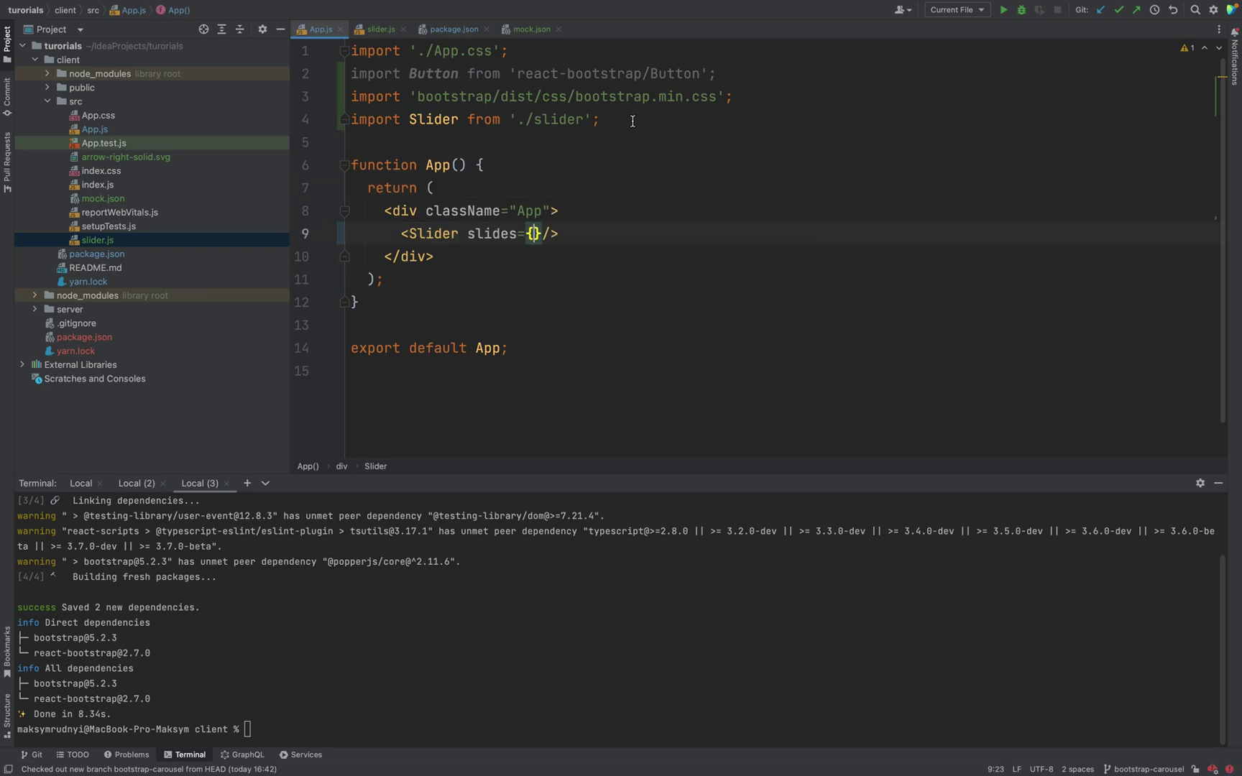
{"action": "double_click", "coordinate": [103, 198]}
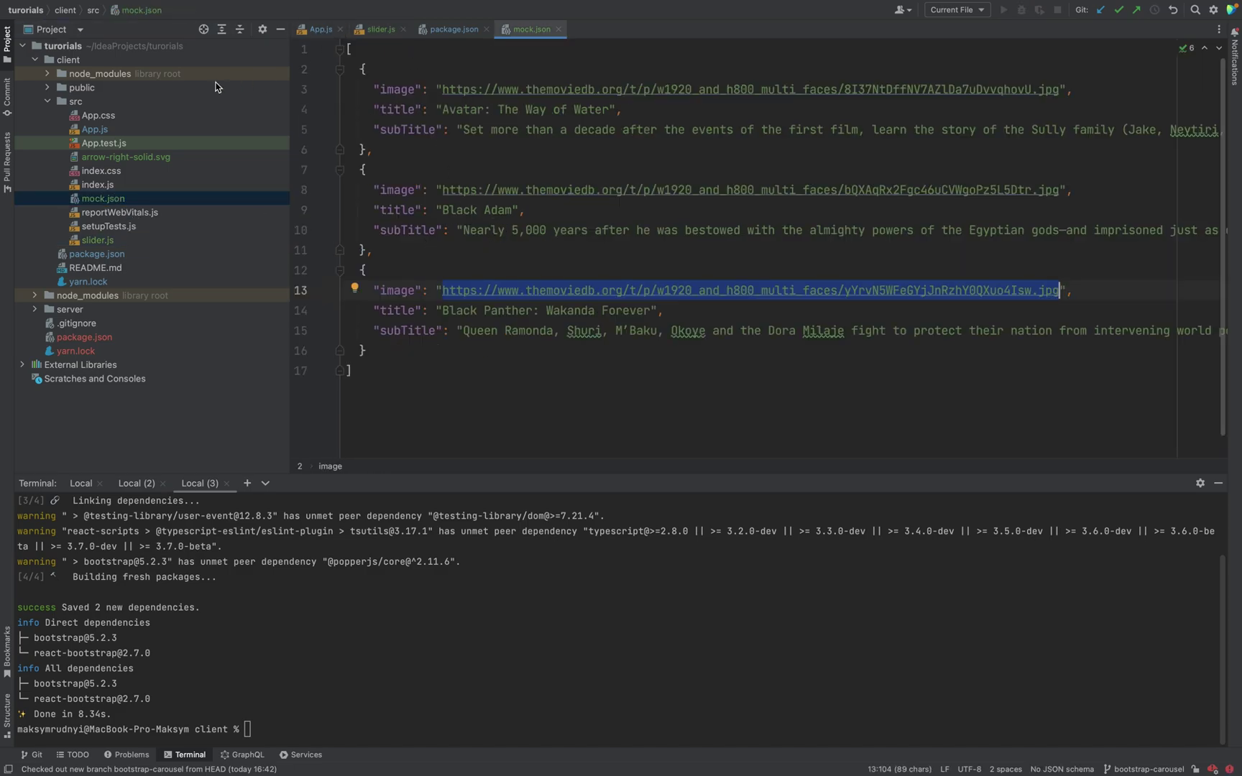
{"action": "left_click", "coordinate": [315, 30]}
{"action": "left_click", "coordinate": [641, 144]}
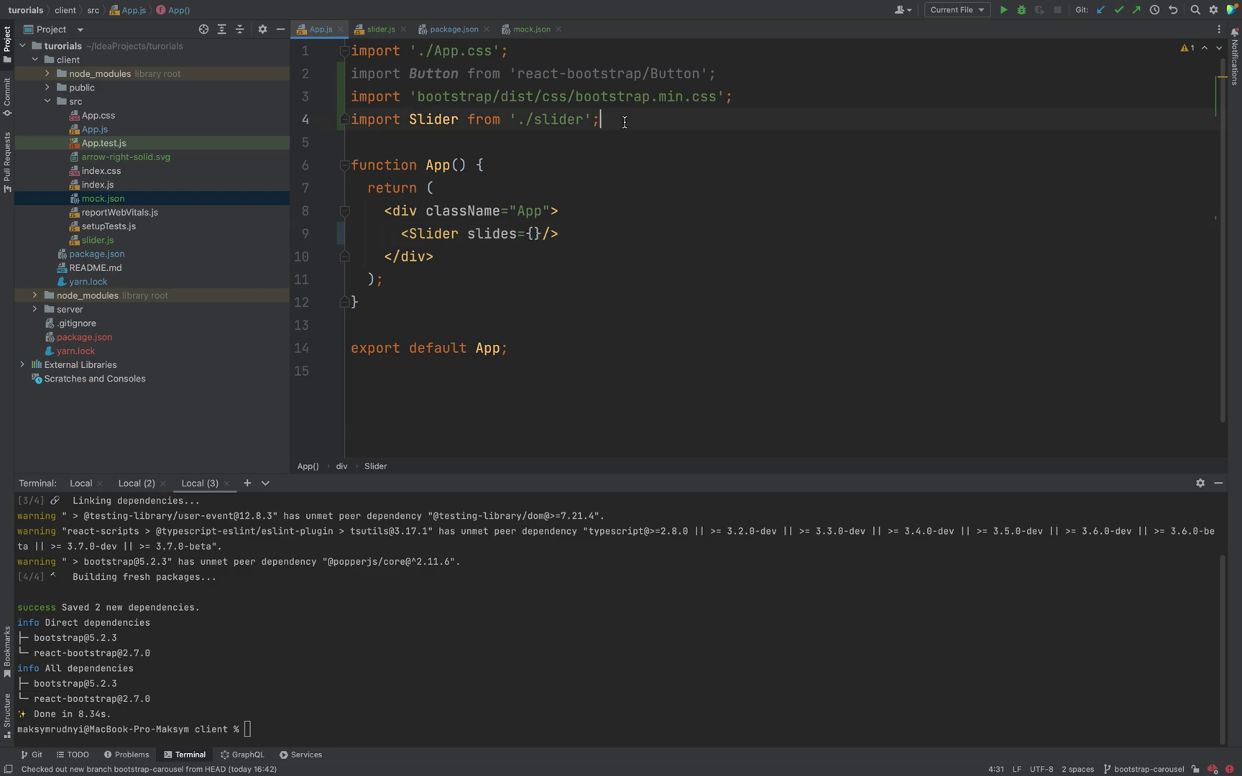
{"action": "key", "text": "Return"}
{"action": "type", "text": "import slides"}
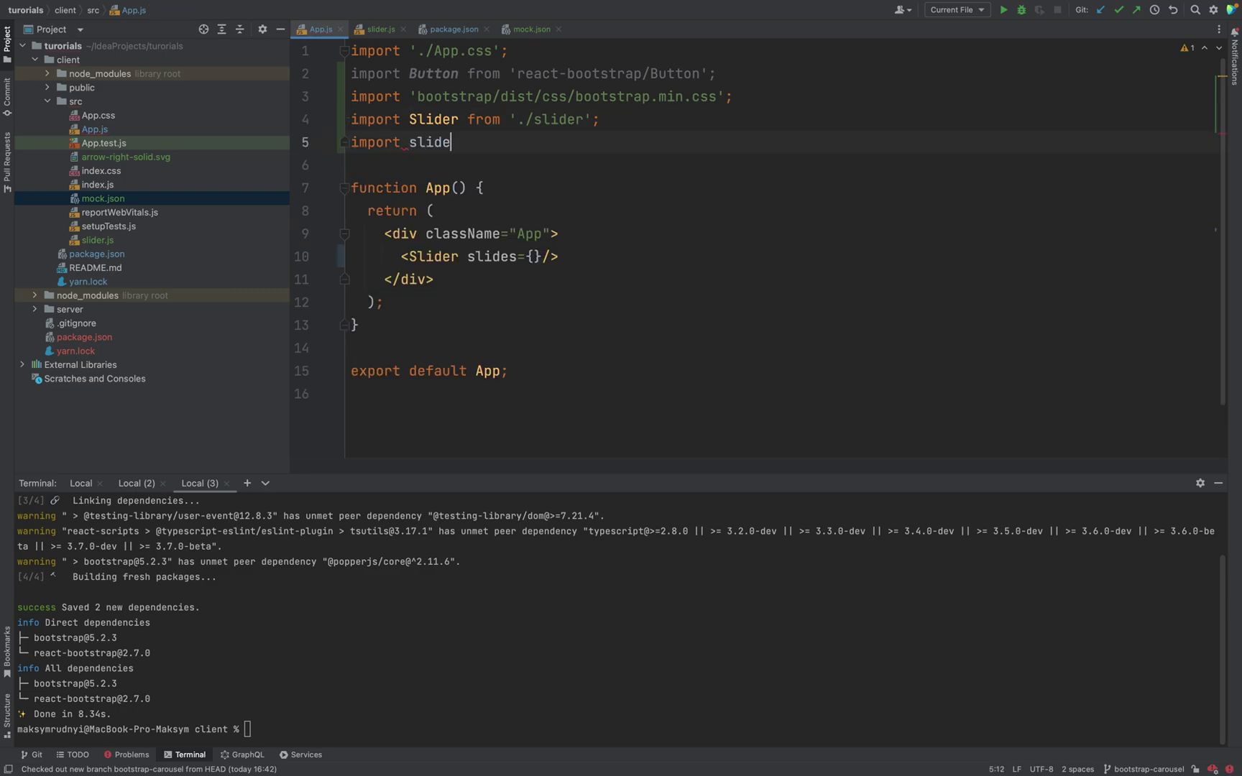
{"action": "type", "text": " from './"}
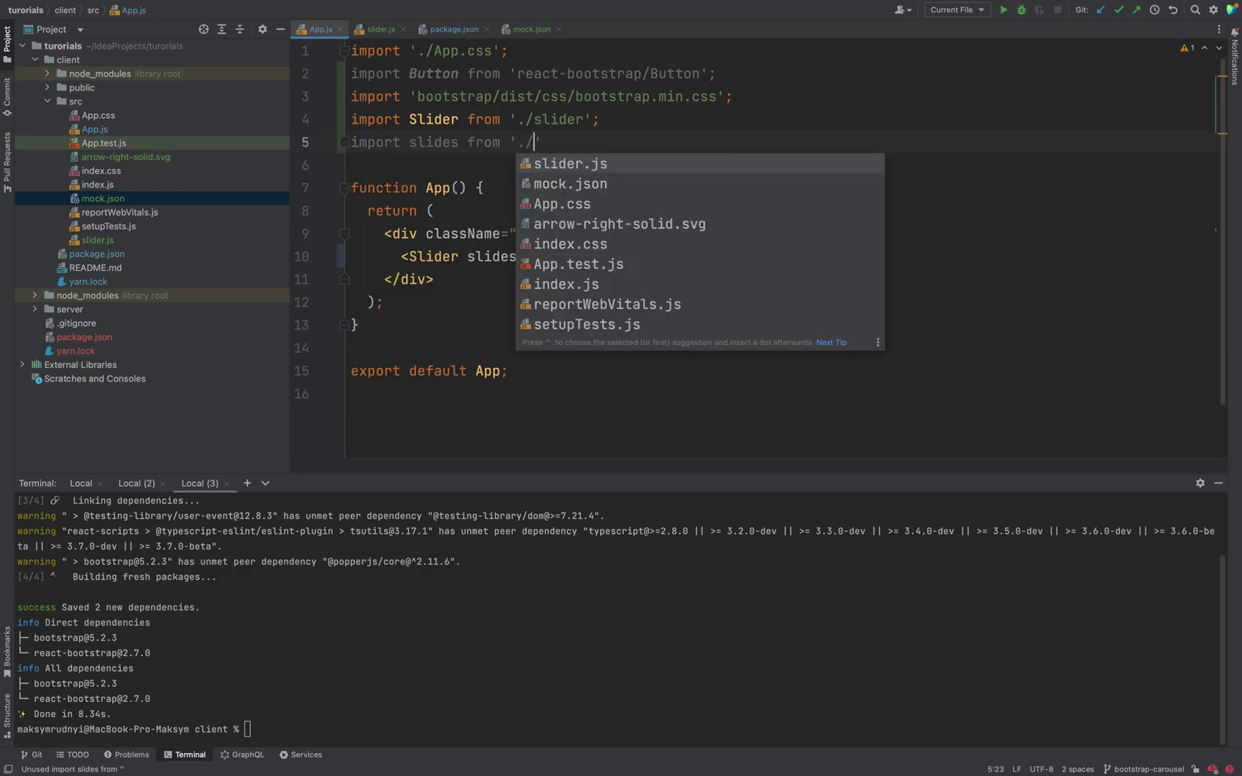
{"action": "type", "text": "mo"}
{"action": "key", "text": "Return"}
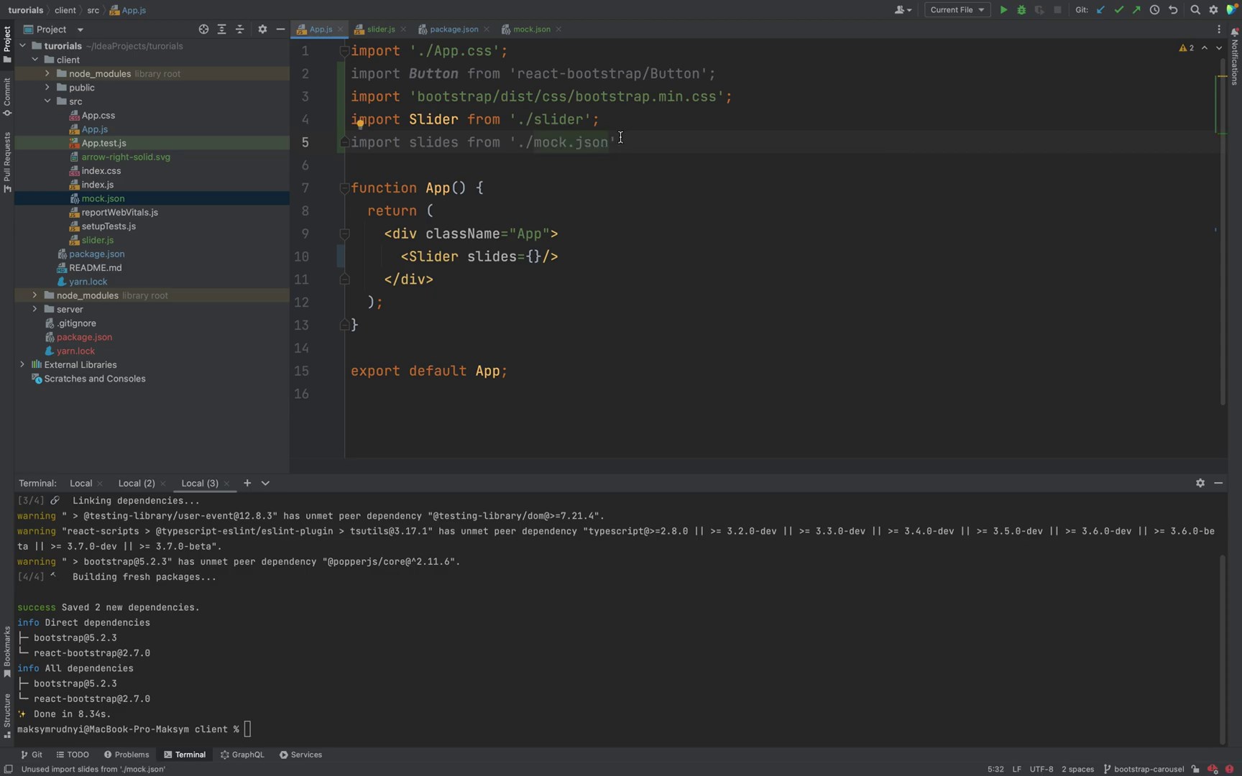
Pass slides={slides} to the Slider element in App.js
{"action": "left_click", "coordinate": [533, 256]}
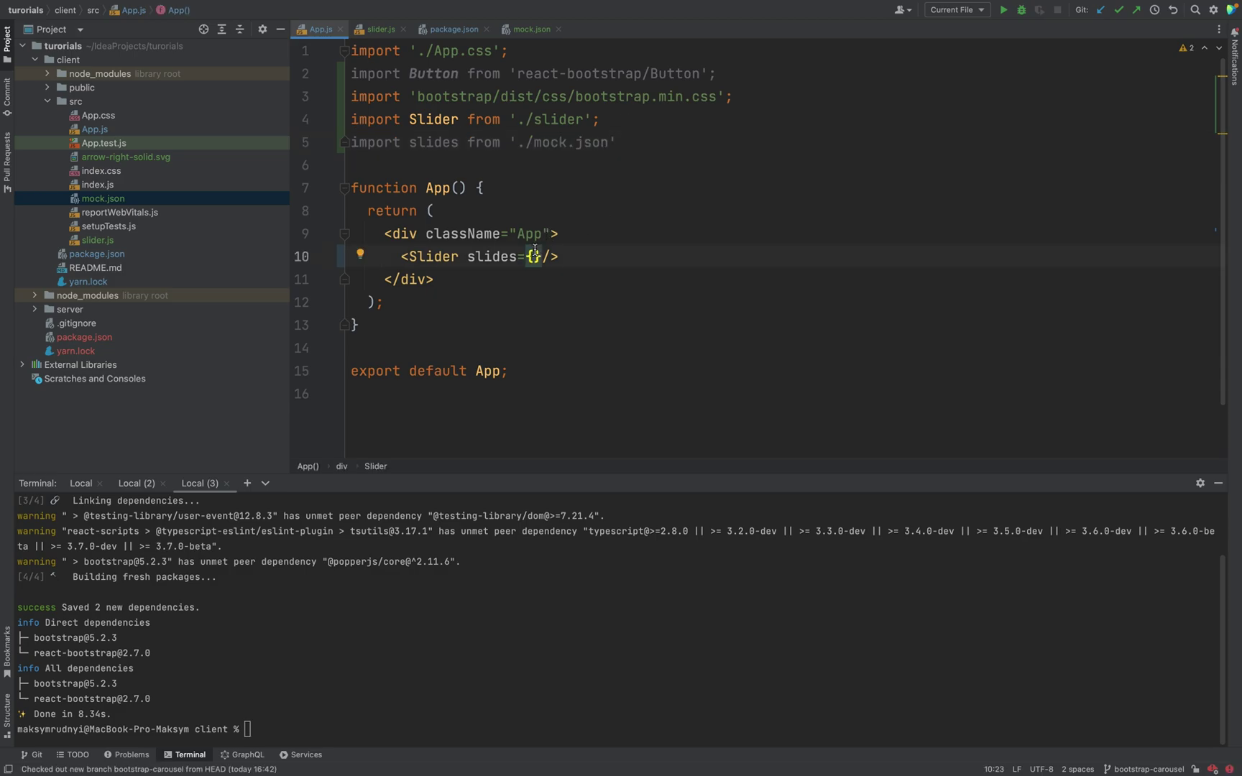
{"action": "type", "text": "sl"}
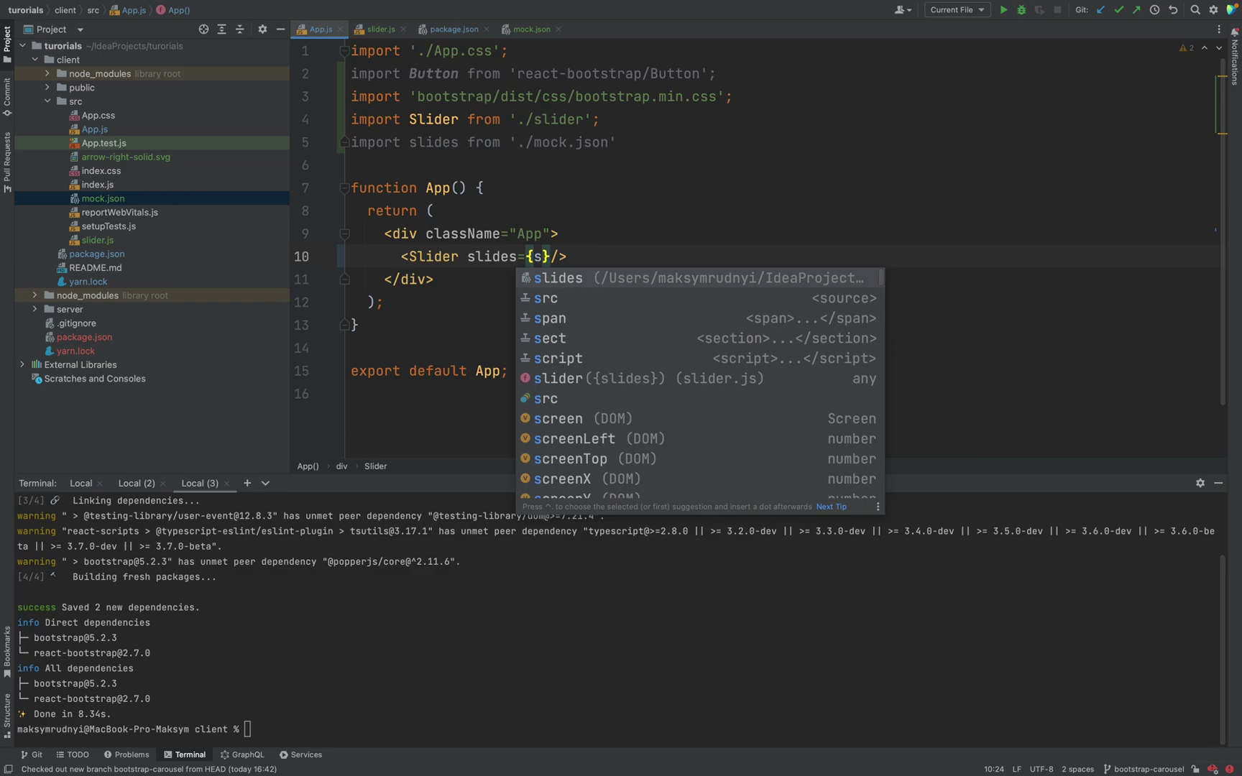
{"action": "key", "text": "Return"}
{"action": "left_click", "coordinate": [622, 207]}
{"action": "key", "text": "super+Tab"}
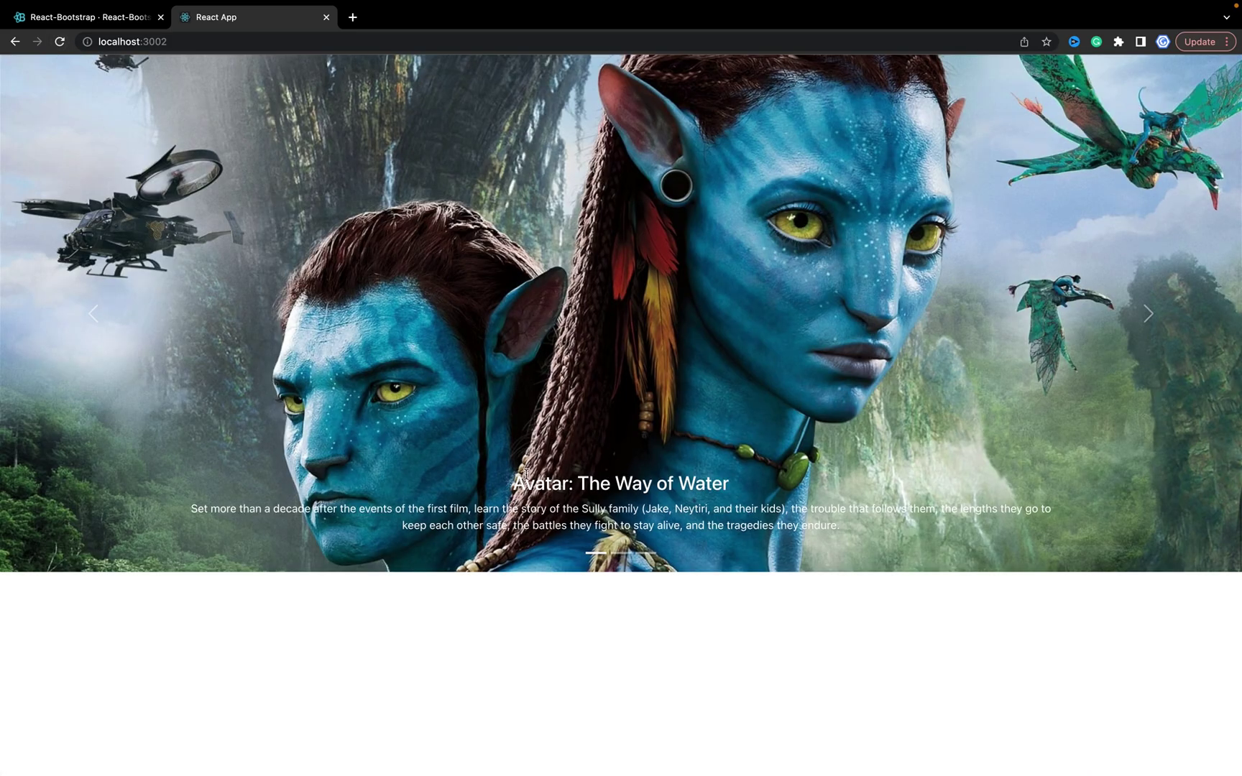
Check the Avatar, Black Adam and Wakanda Forever captions by stepping through the carousel
{"action": "left_click_drag", "start_coordinate": [515, 482], "coordinate": [777, 497]}
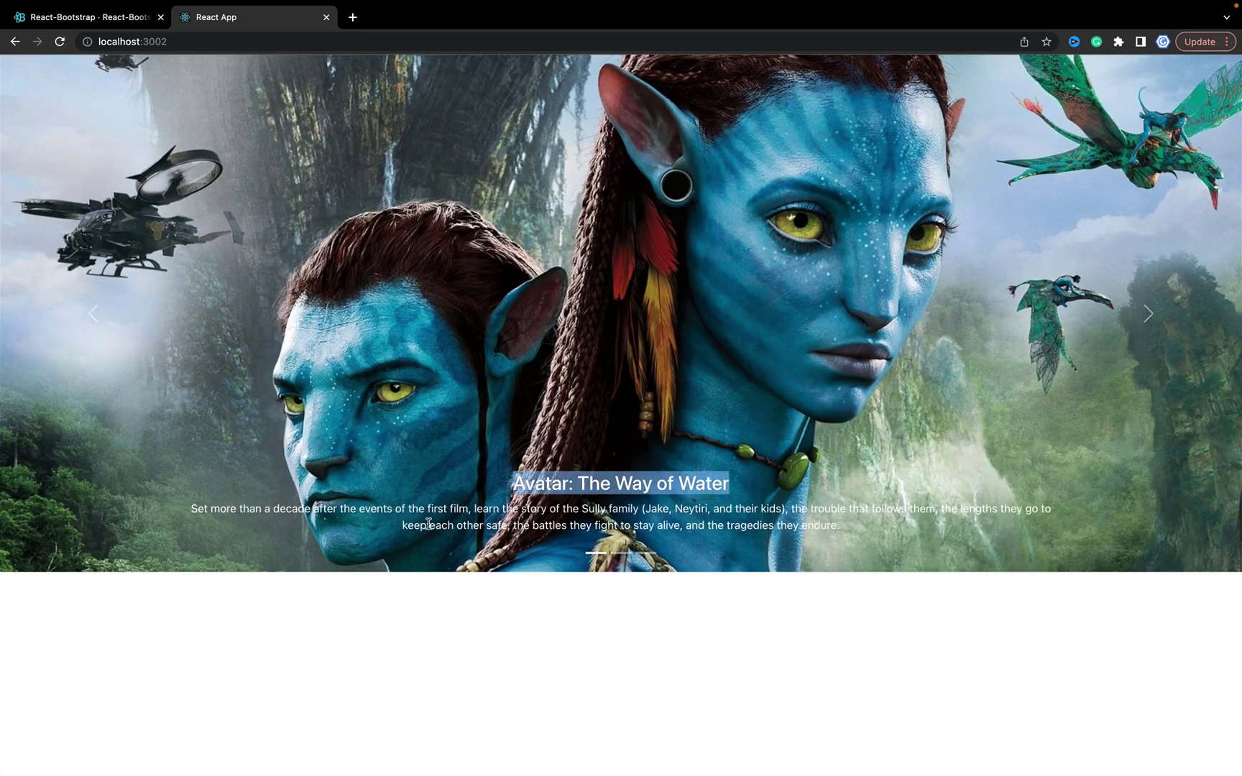
{"action": "left_click_drag", "start_coordinate": [406, 507], "coordinate": [840, 526]}
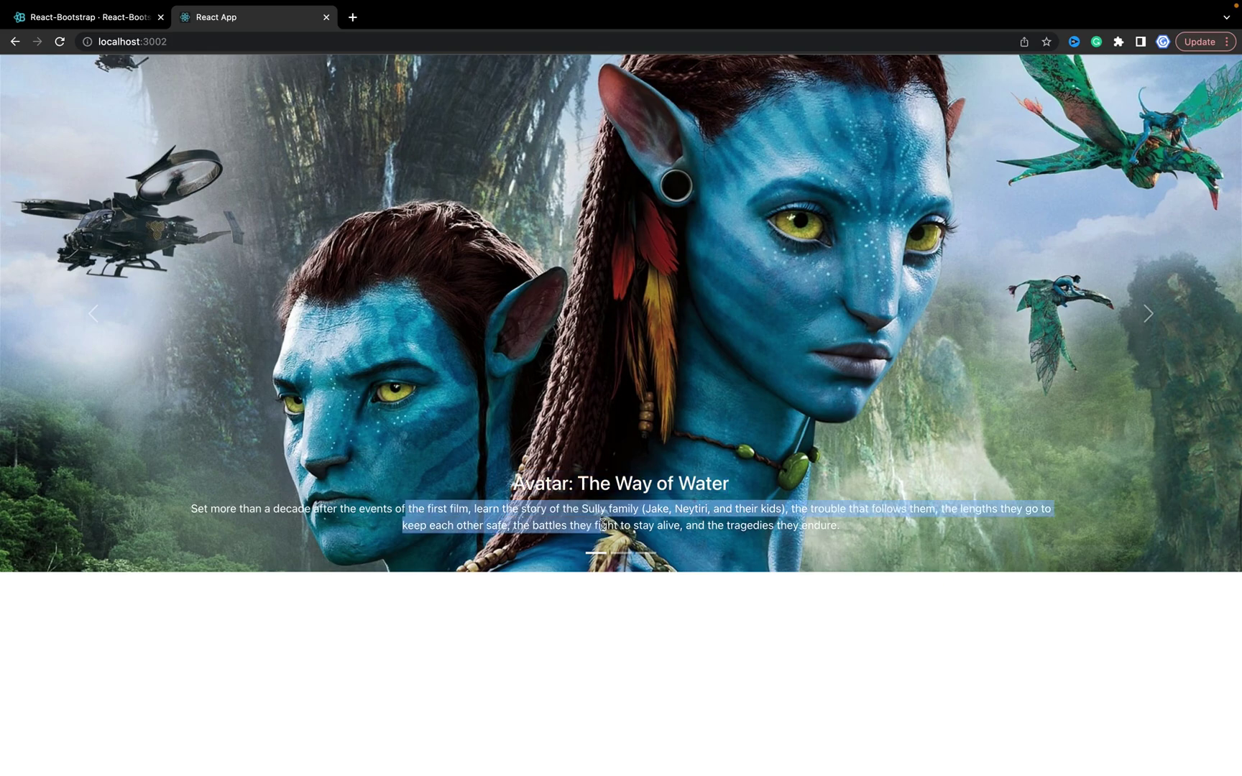
{"action": "left_click", "coordinate": [1151, 314]}
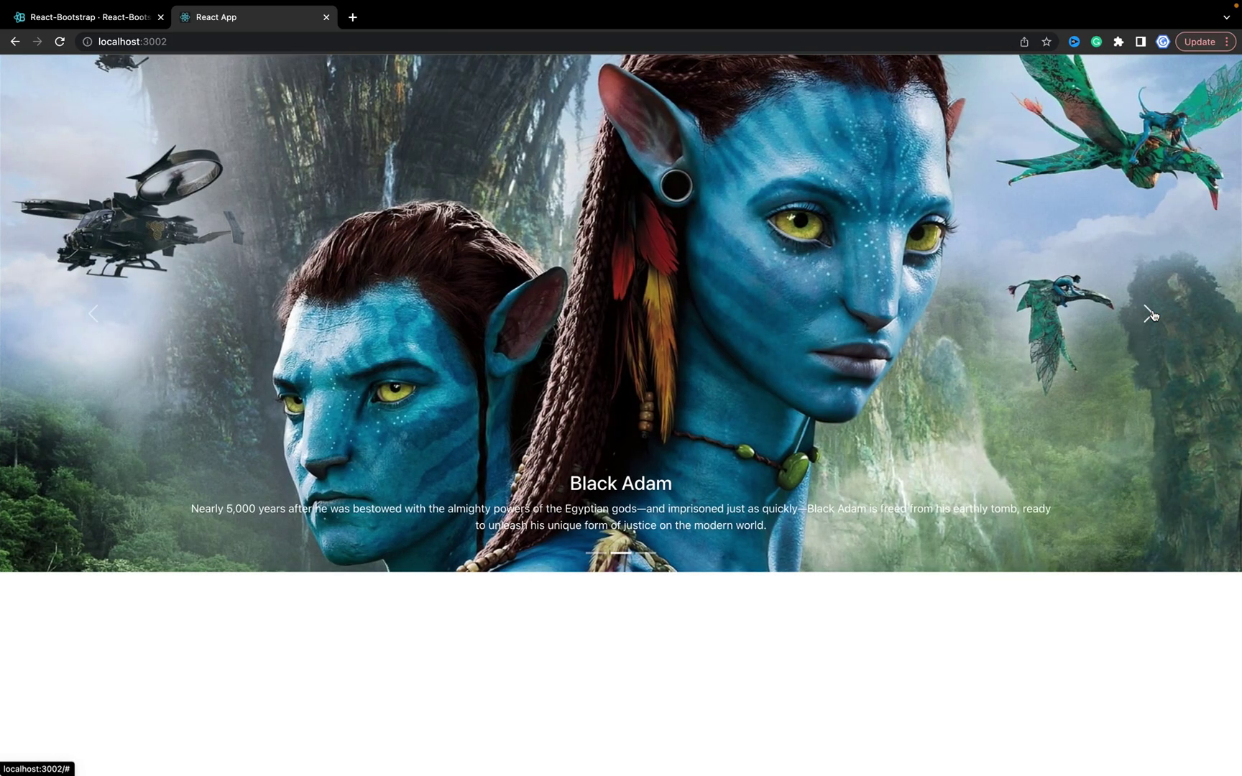
{"action": "left_click", "coordinate": [1151, 314]}
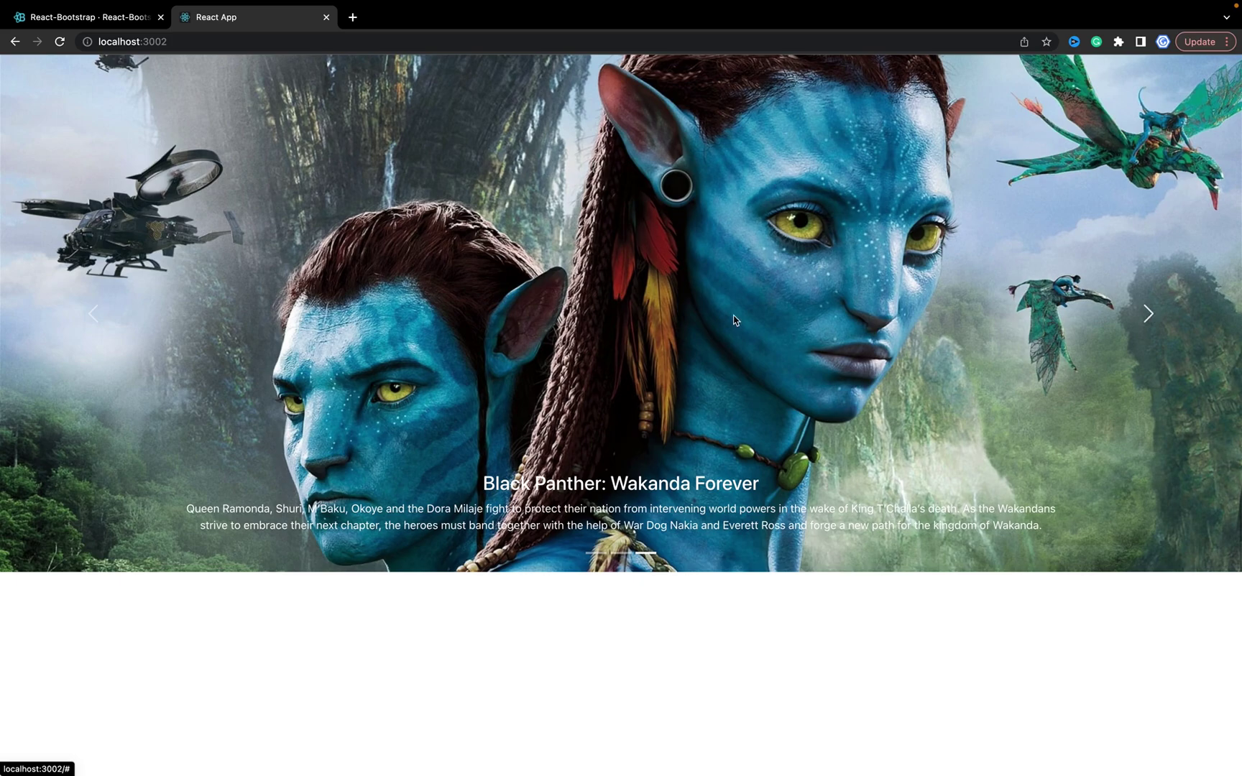
{"action": "left_click", "coordinate": [97, 313]}
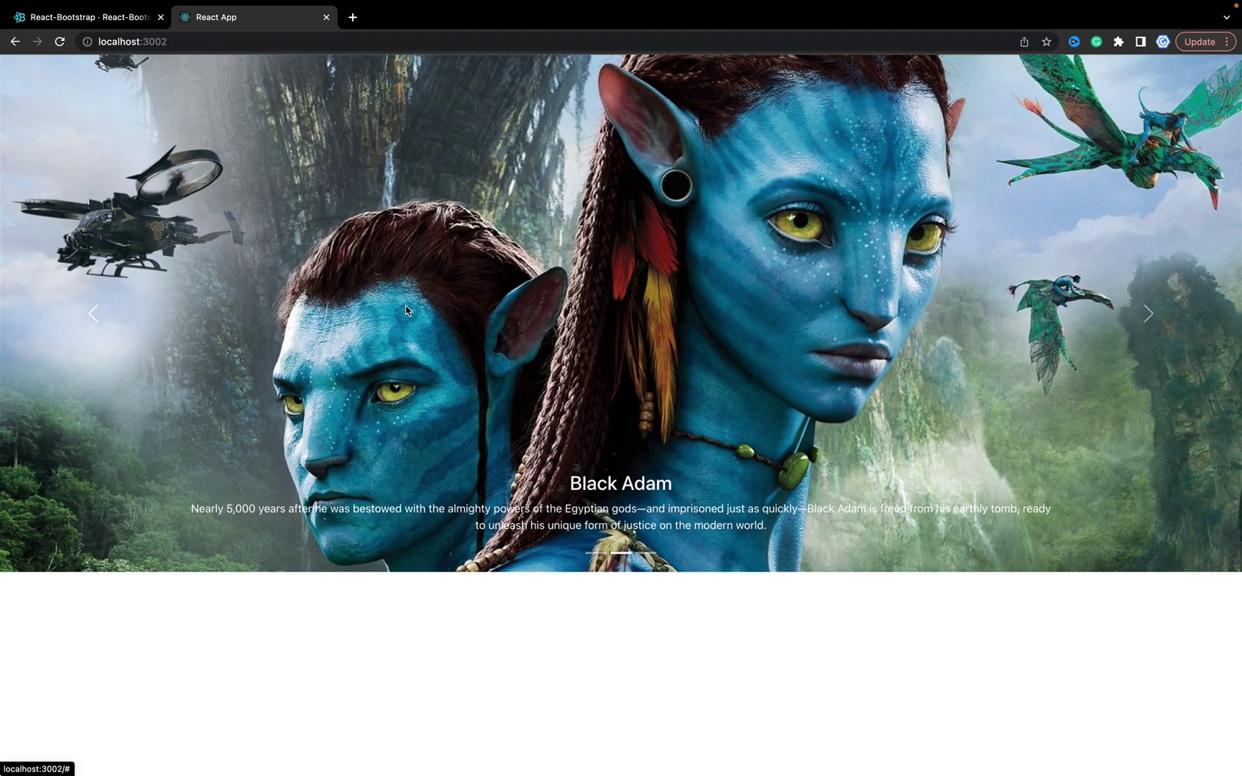
{"action": "key", "text": "super+Tab"}
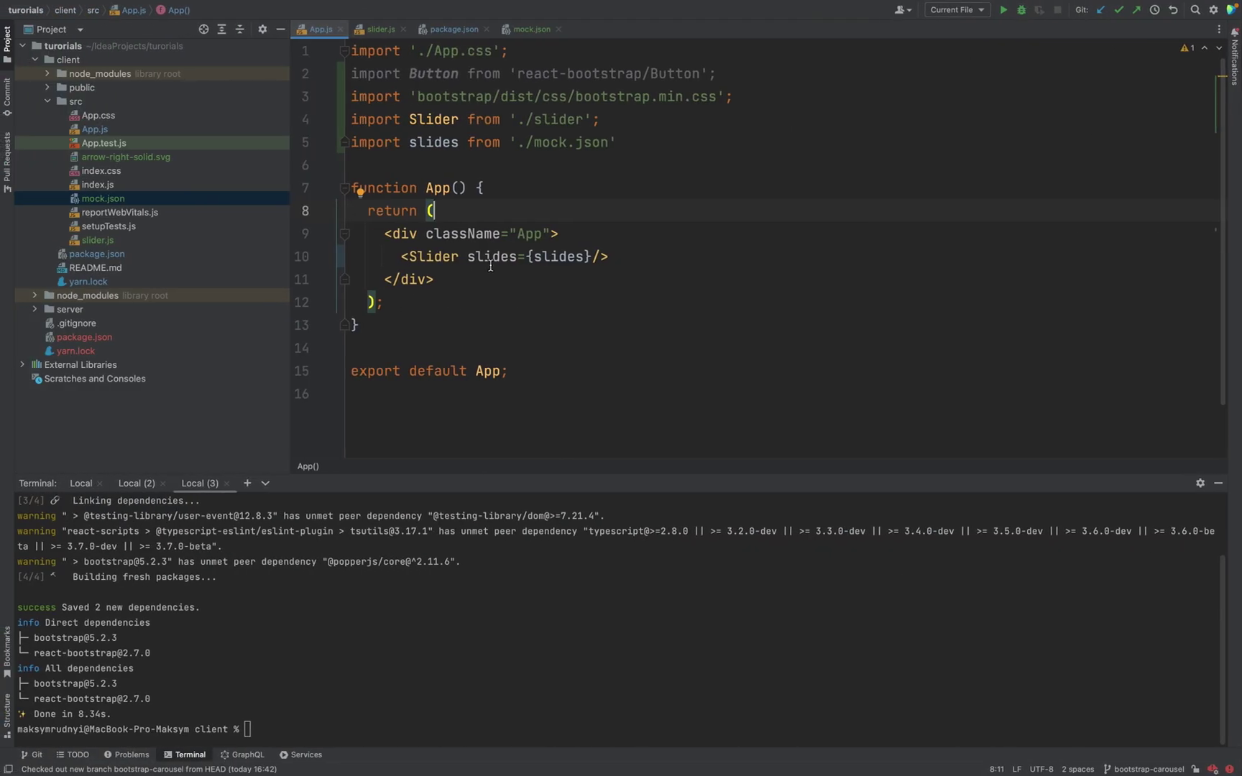
Replace the hardcoded img src URL in slider.js with {slide.image}
{"action": "left_click", "coordinate": [527, 29]}
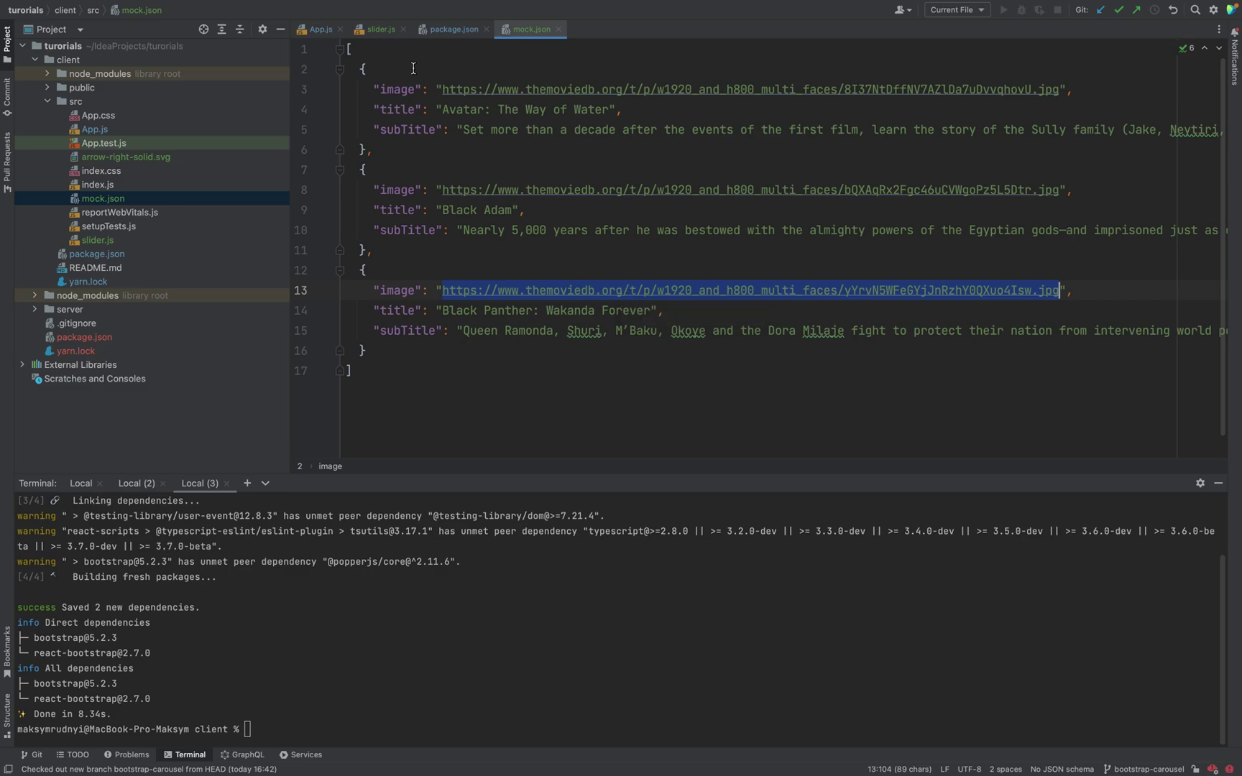
{"action": "left_click", "coordinate": [378, 30]}
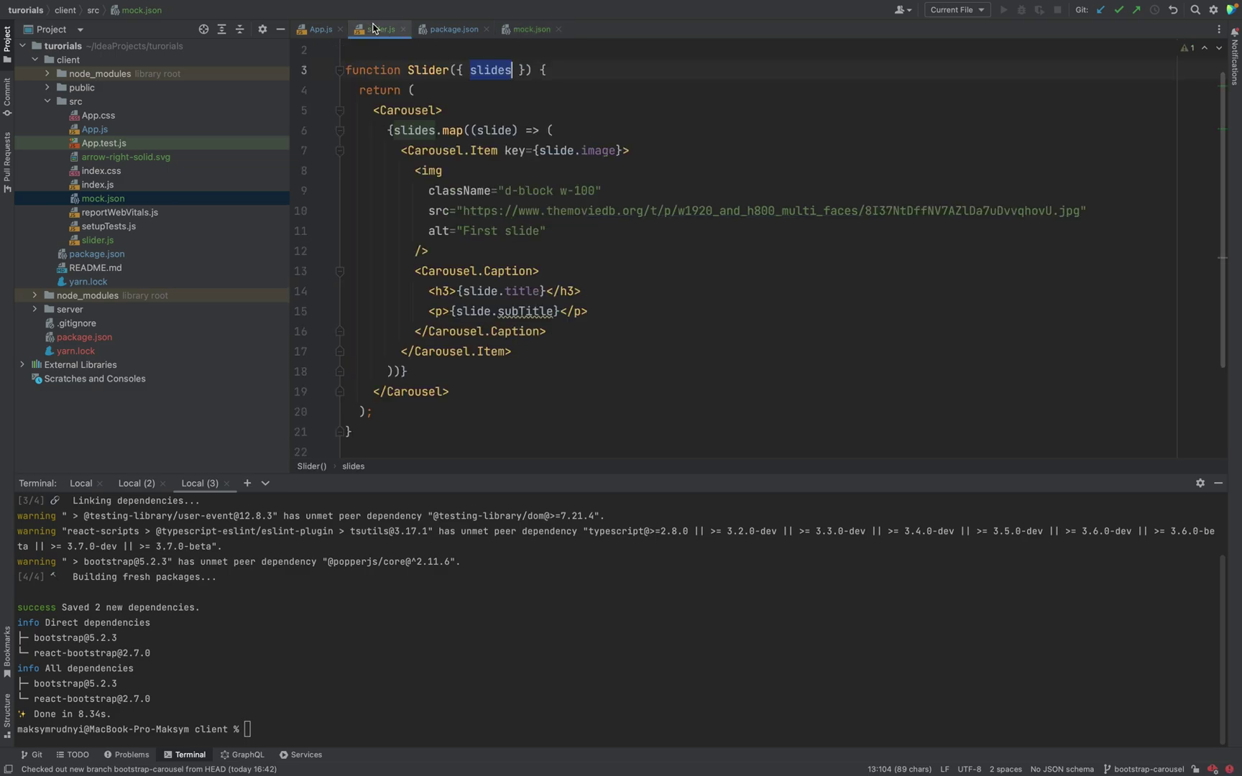
{"action": "left_click", "coordinate": [492, 171]}
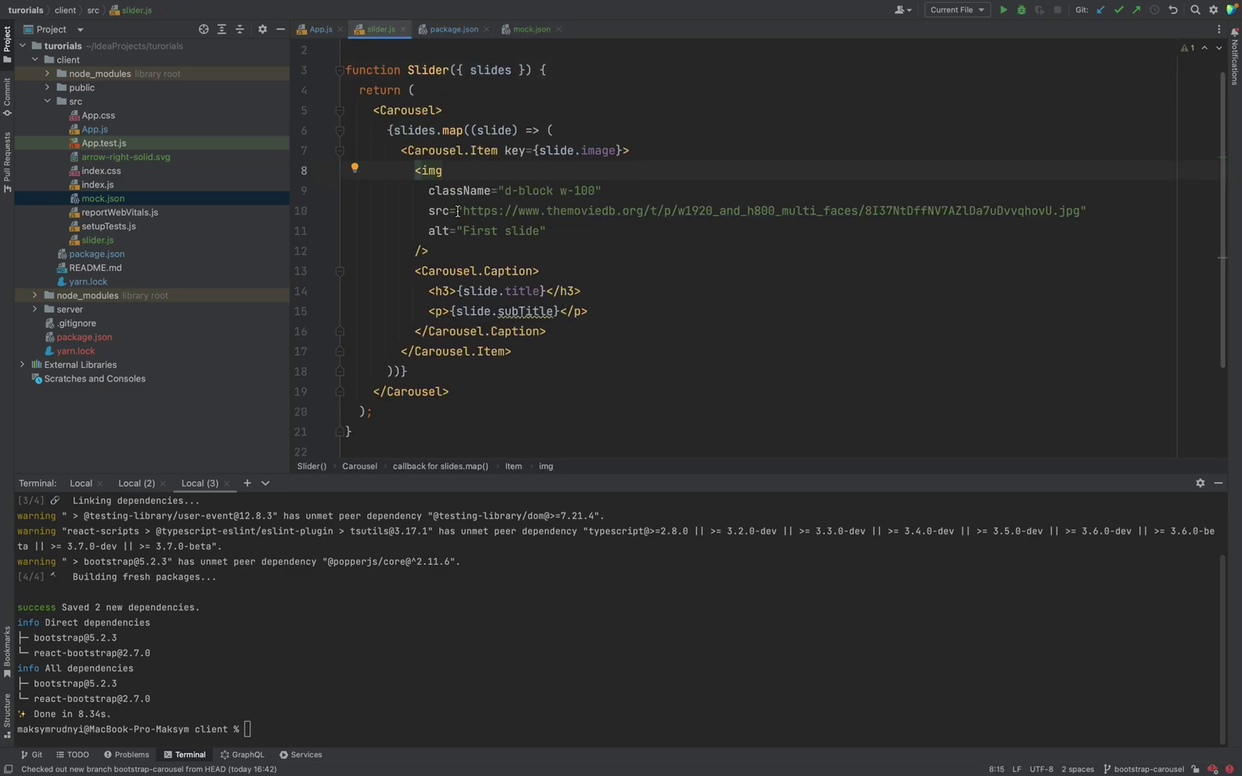
{"action": "left_click_drag", "start_coordinate": [458, 209], "coordinate": [853, 224]}
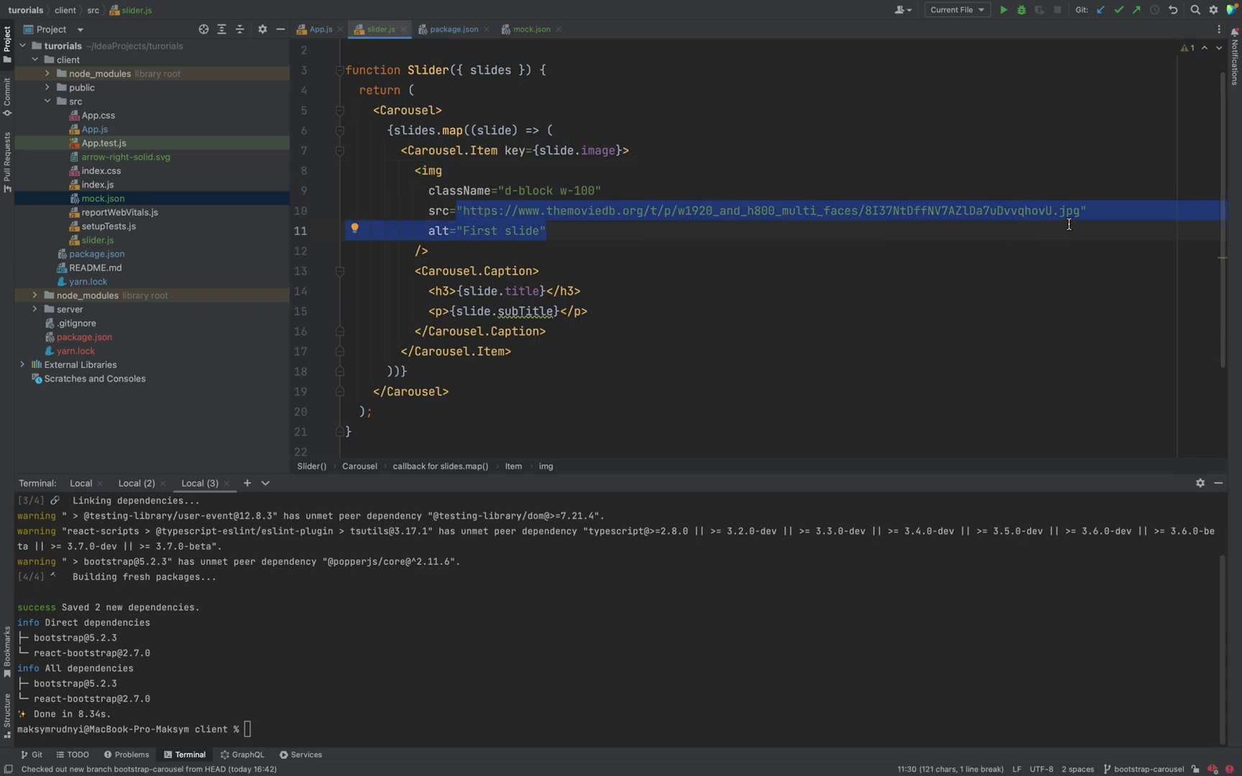
{"action": "left_click", "coordinate": [1087, 213], "text": "shift"}
{"action": "key", "text": "BackSpace"}
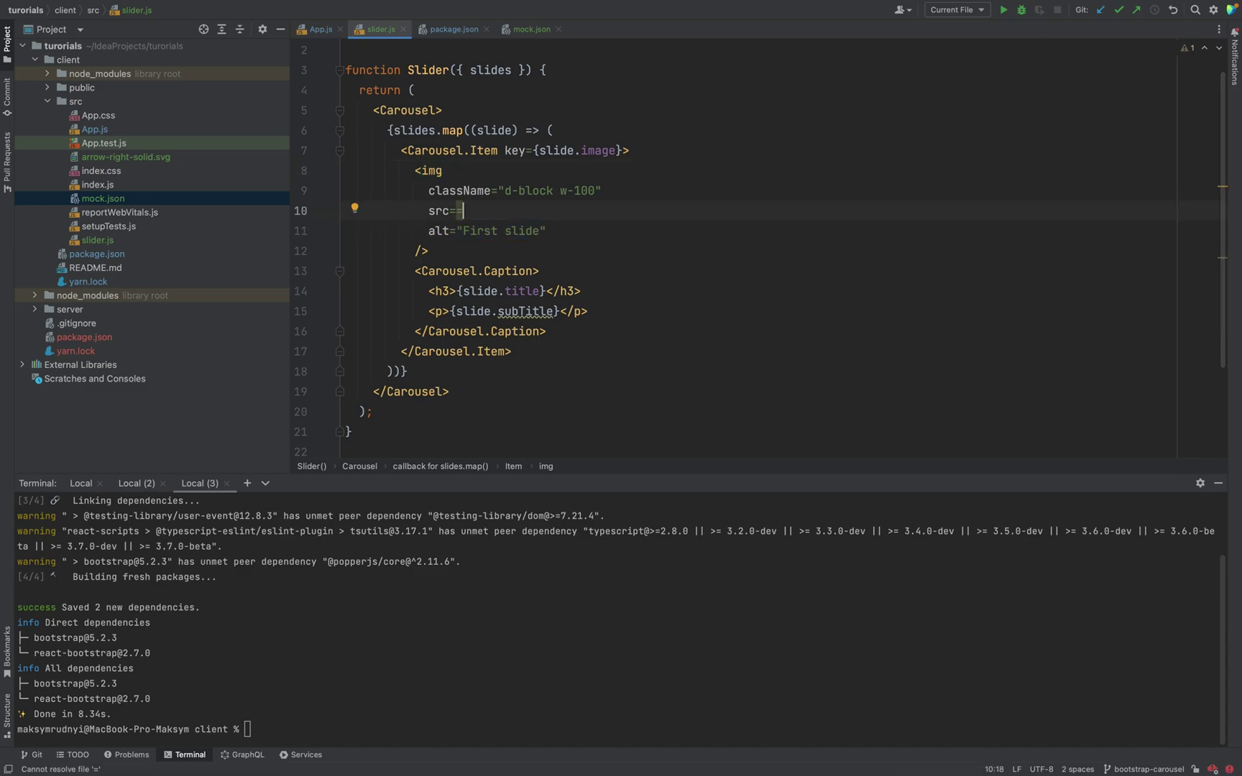
{"action": "type", "text": "{{slide.i"}
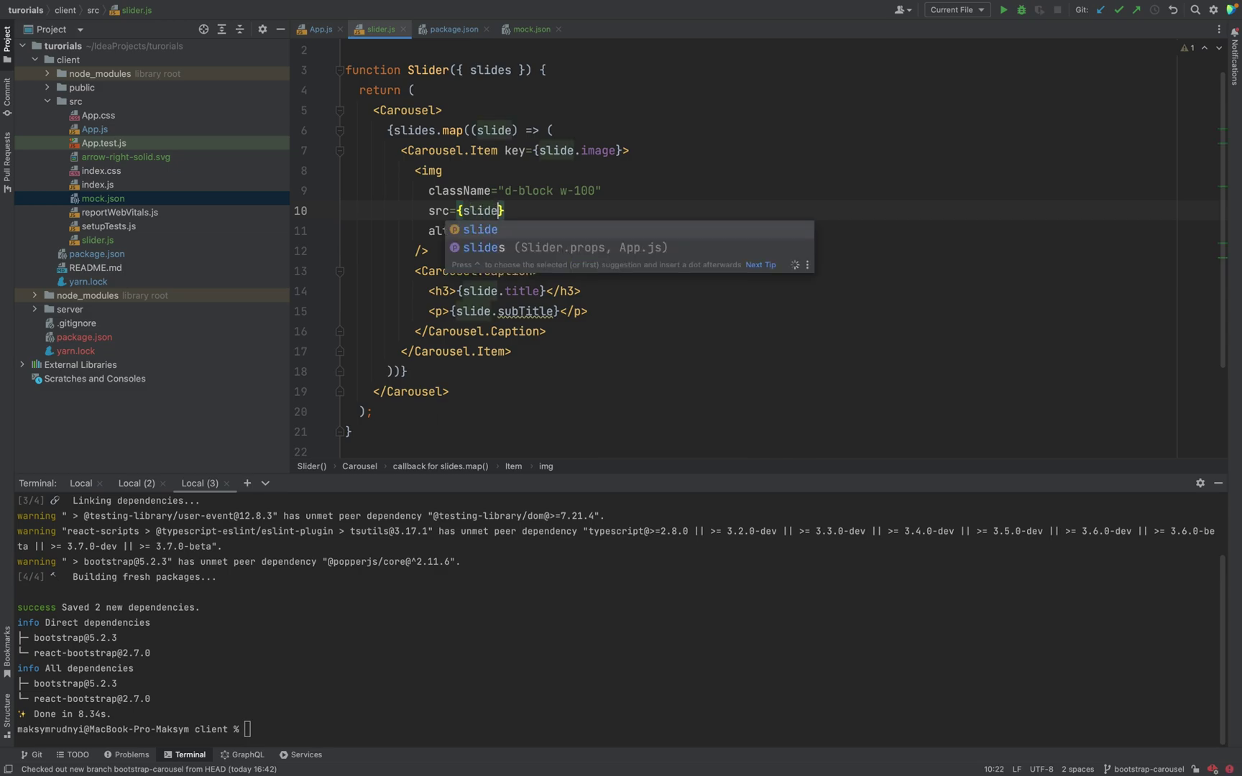
{"action": "type", "text": "mage"}
{"action": "key", "text": "Escape"}
{"action": "key", "text": "Up"}
{"action": "key", "text": "Up"}
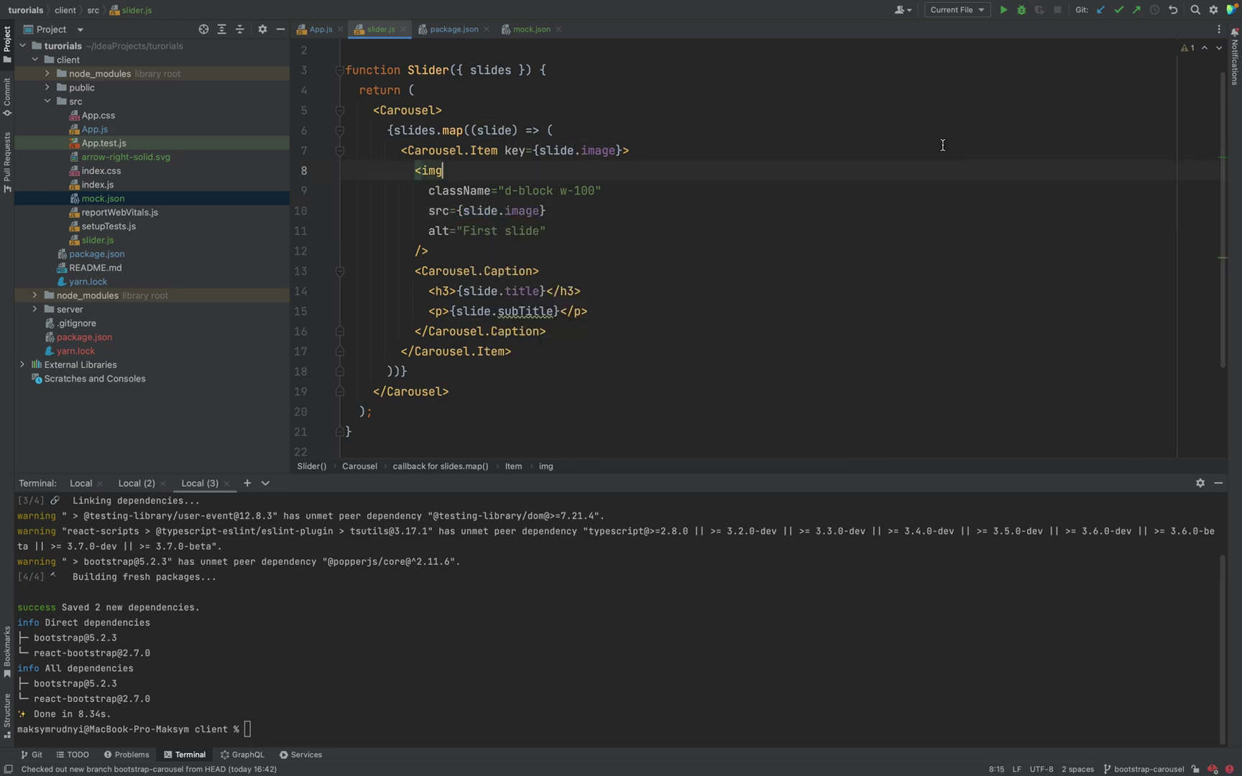
{"action": "key", "text": "super+Tab"}
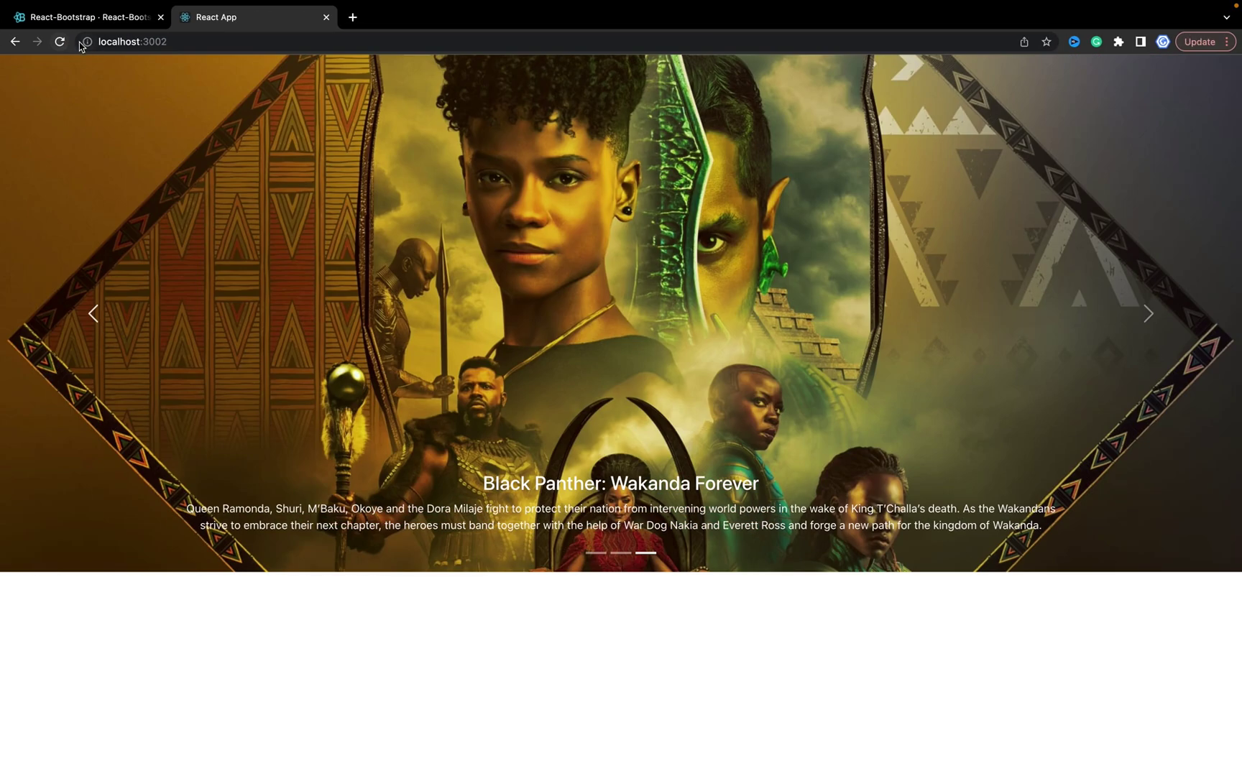
Reload the app and check each slide's poster, then switch to the React-Bootstrap docs
{"action": "left_click", "coordinate": [60, 42]}
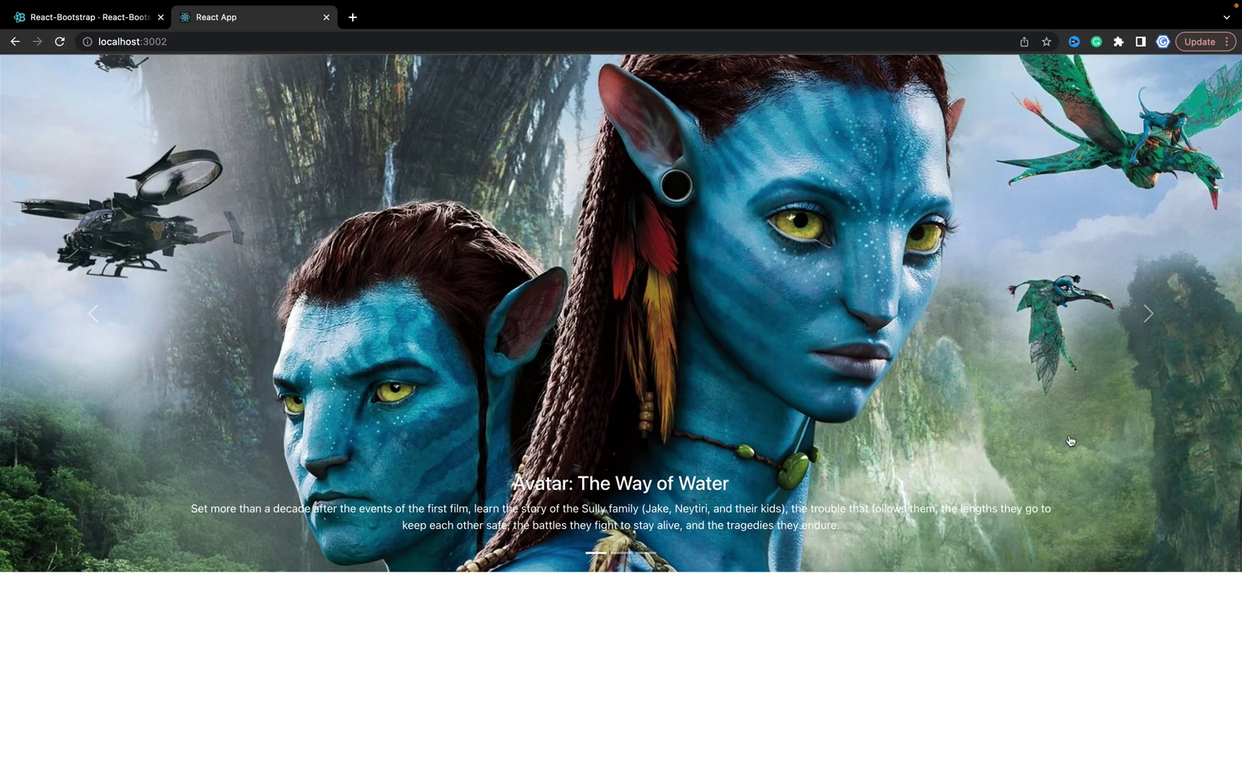
{"action": "left_click", "coordinate": [1150, 315]}
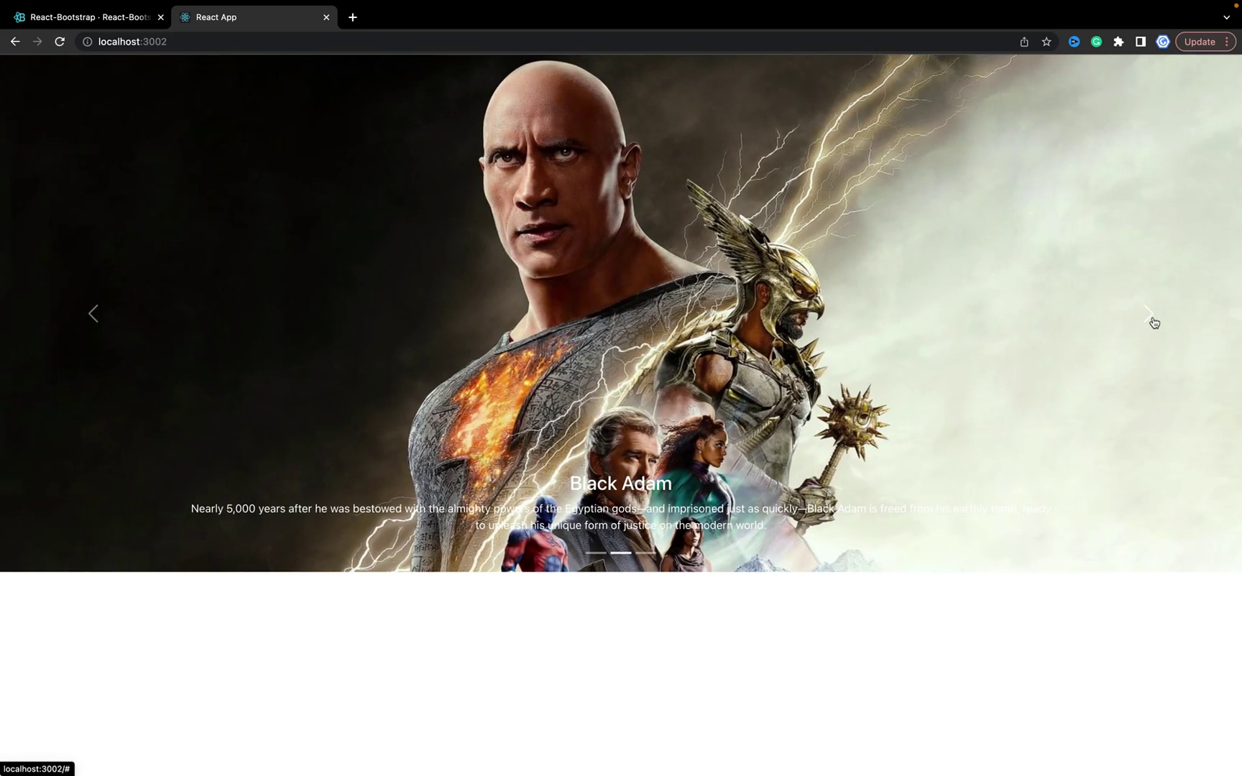
{"action": "left_click", "coordinate": [1154, 322]}
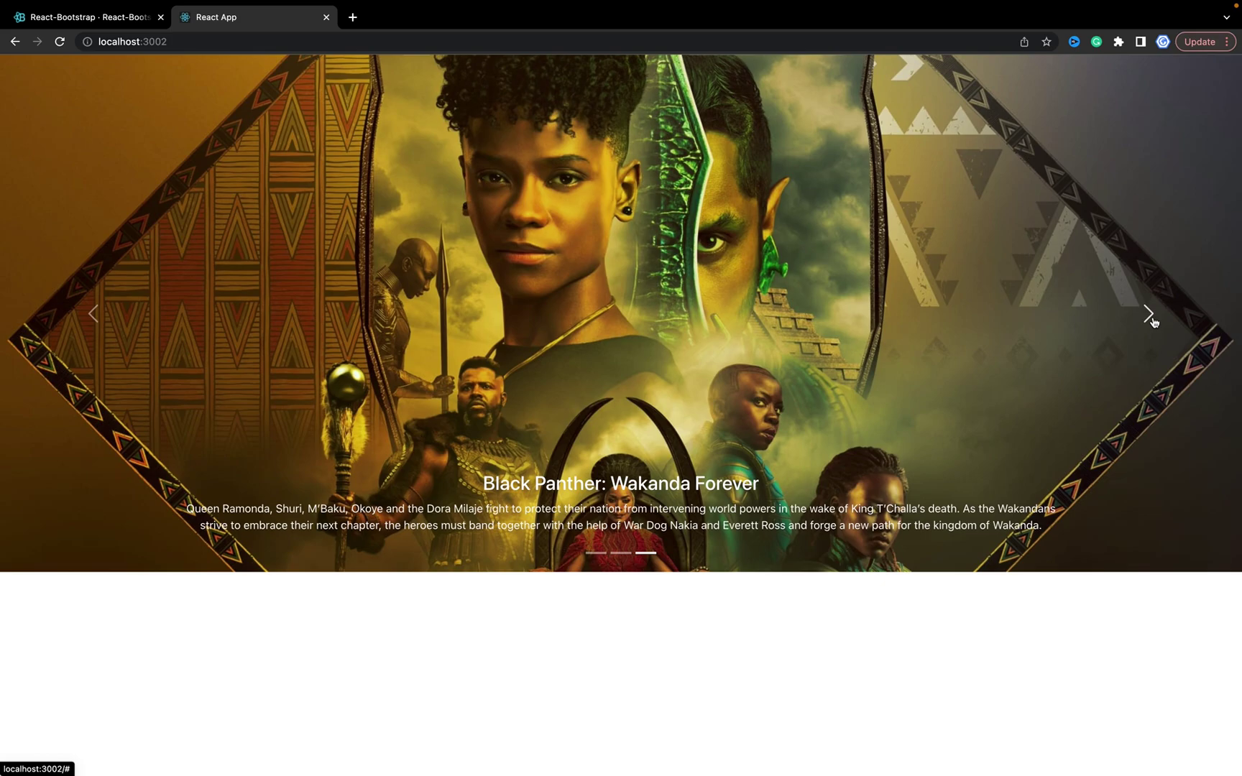
{"action": "left_click", "coordinate": [1150, 316]}
{"action": "left_click_drag", "start_coordinate": [510, 481], "coordinate": [744, 482]}
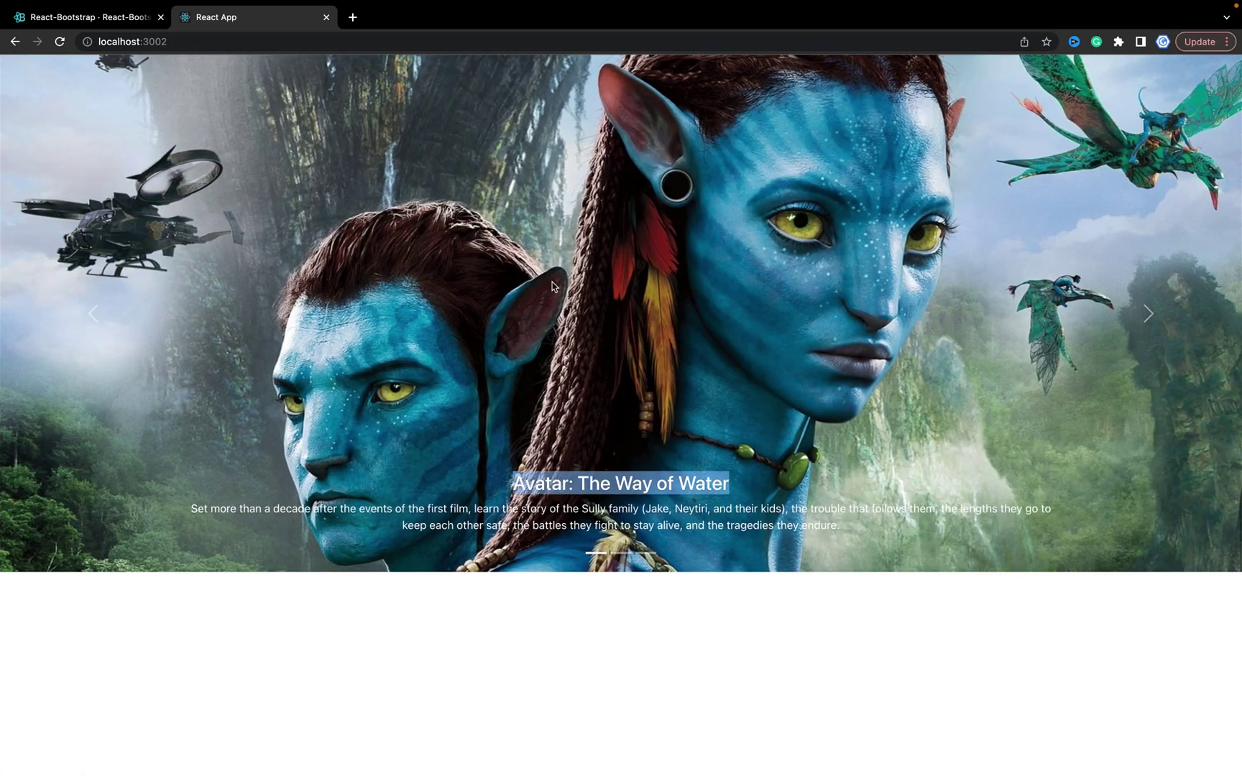
{"action": "left_click", "coordinate": [90, 17]}
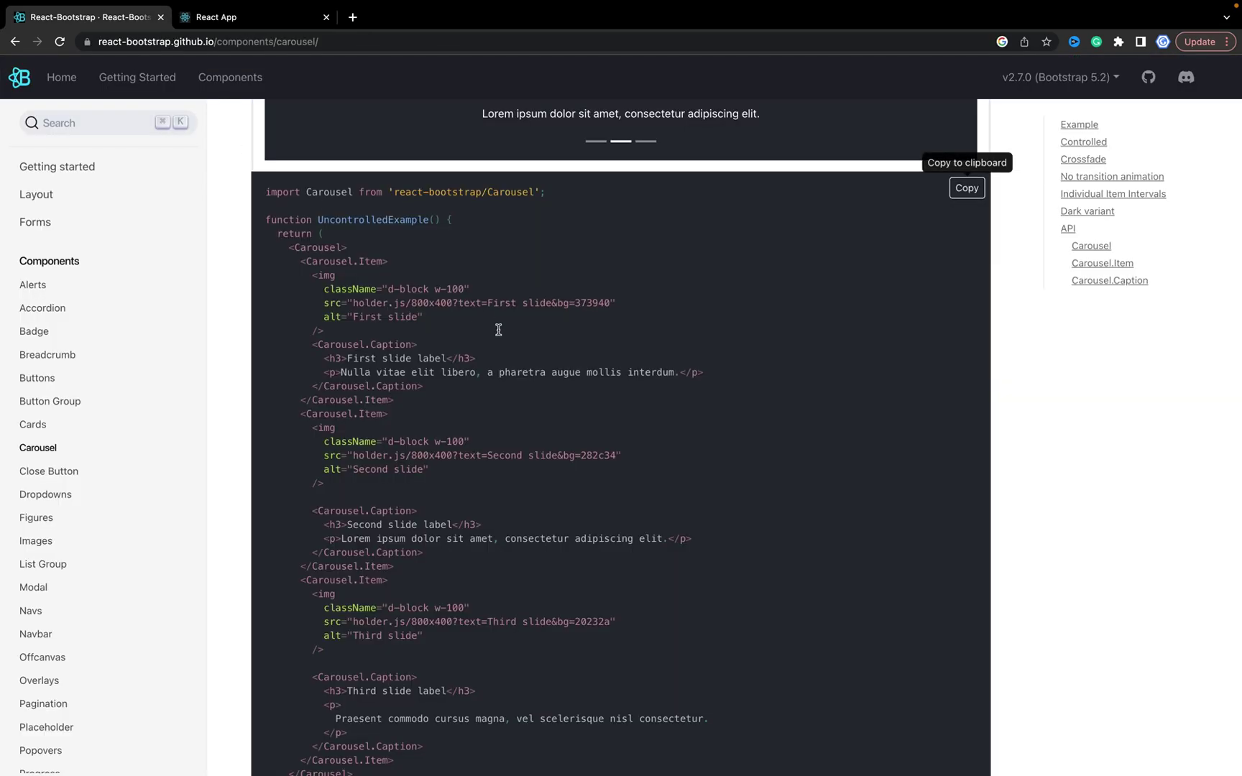
{"action": "scroll", "coordinate": [499, 330], "scroll_direction": "down", "scroll_amount": 3}
{"action": "scroll", "coordinate": [498, 330], "scroll_direction": "down", "scroll_amount": 5}
{"action": "scroll", "coordinate": [498, 330], "scroll_direction": "down", "scroll_amount": 5}
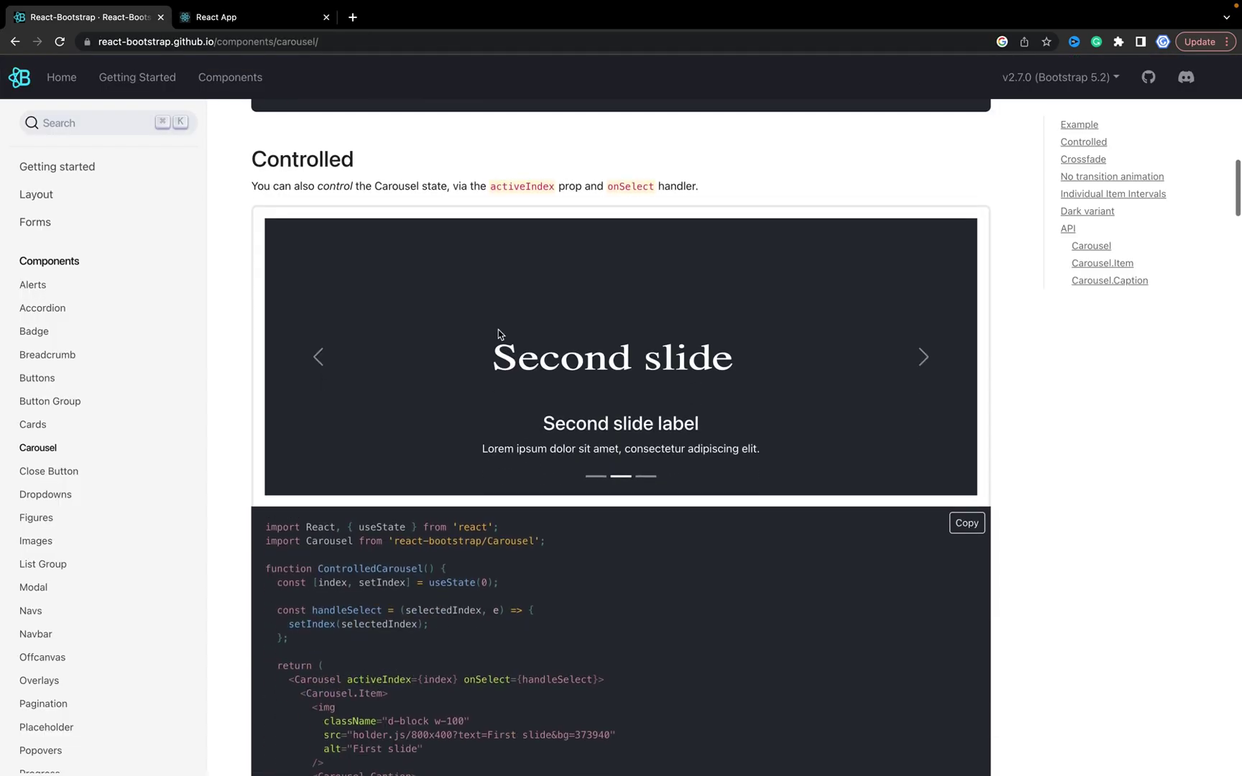
{"action": "scroll", "coordinate": [498, 330], "scroll_direction": "down", "scroll_amount": 1}
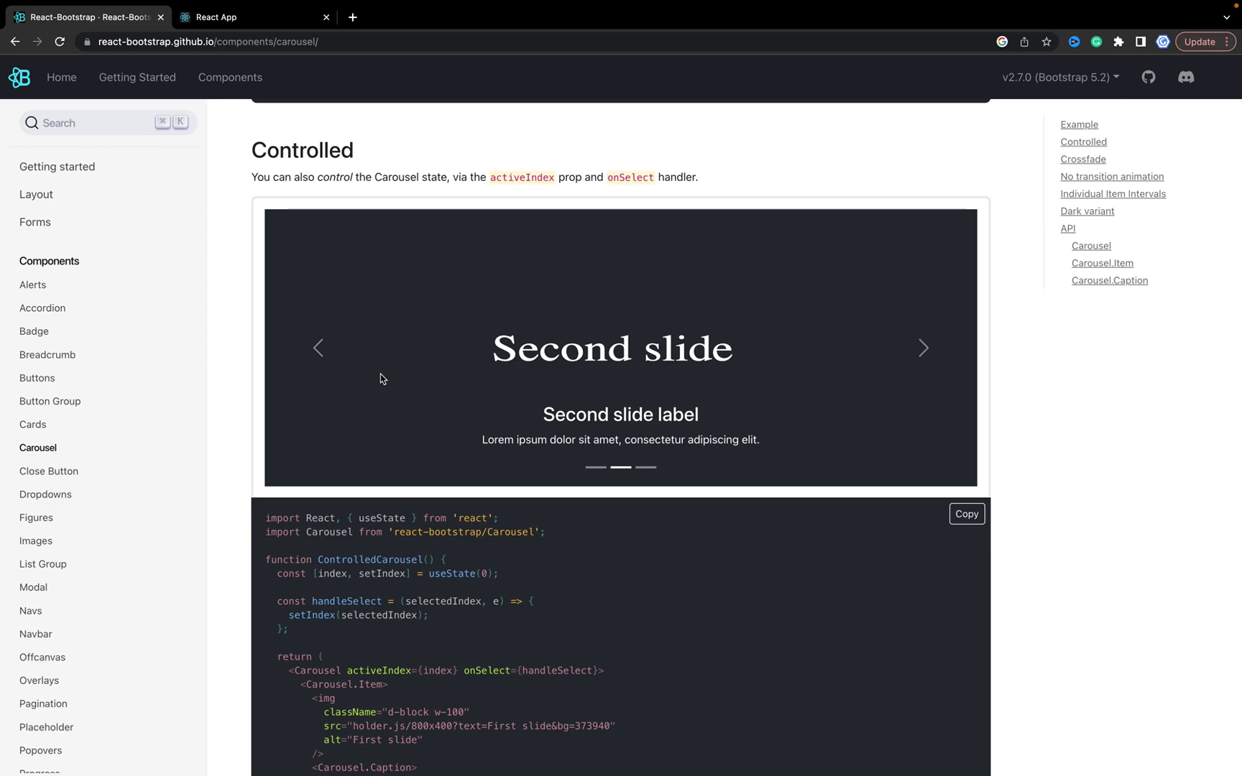
Find handleSelect in the Controlled carousel example and select its useState import line
{"action": "left_click_drag", "start_coordinate": [251, 150], "coordinate": [355, 150]}
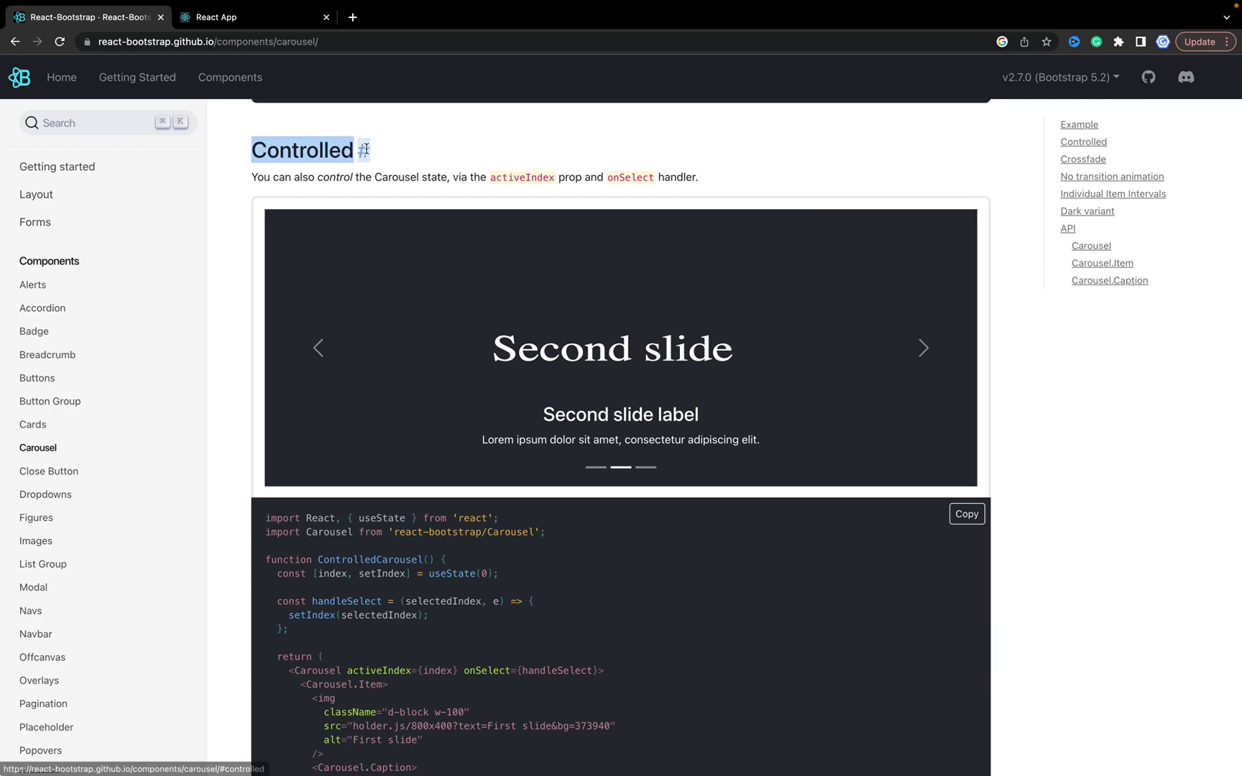
{"action": "scroll", "coordinate": [382, 353], "scroll_direction": "down", "scroll_amount": 2}
{"action": "left_click", "coordinate": [402, 505]}
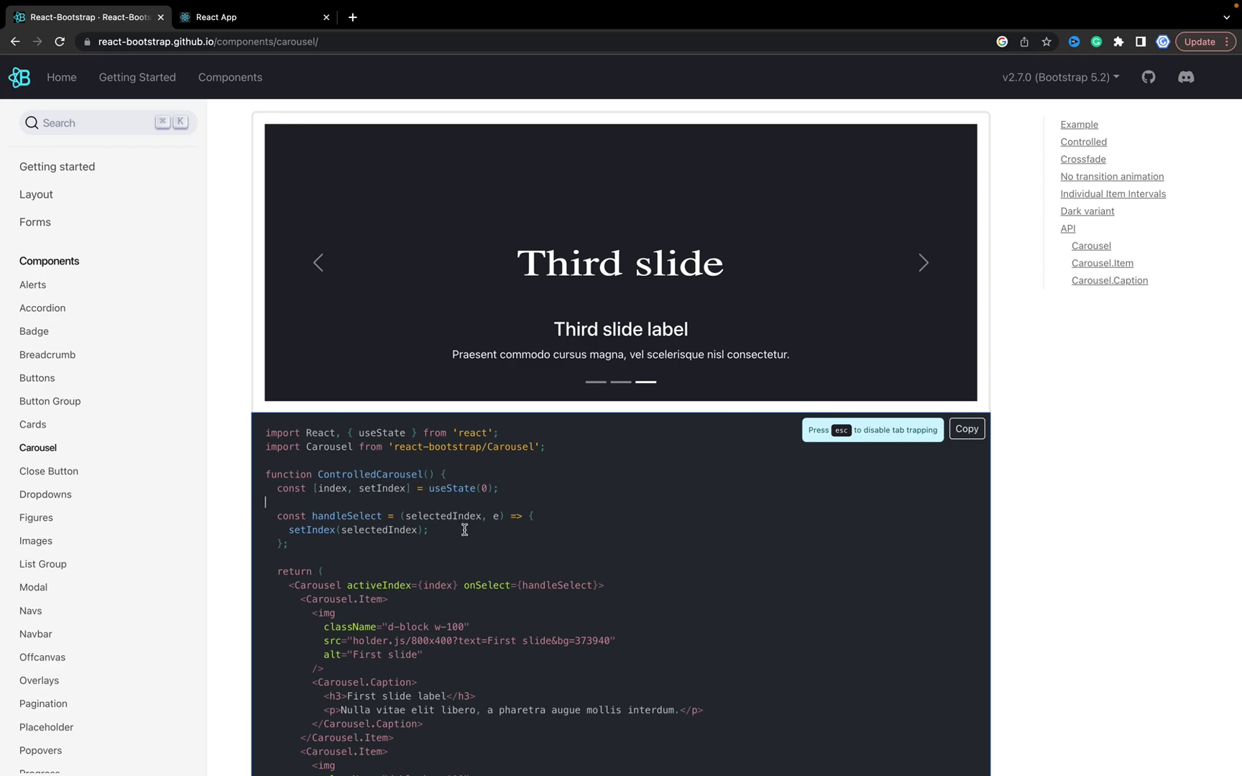
{"action": "double_click", "coordinate": [355, 515]}
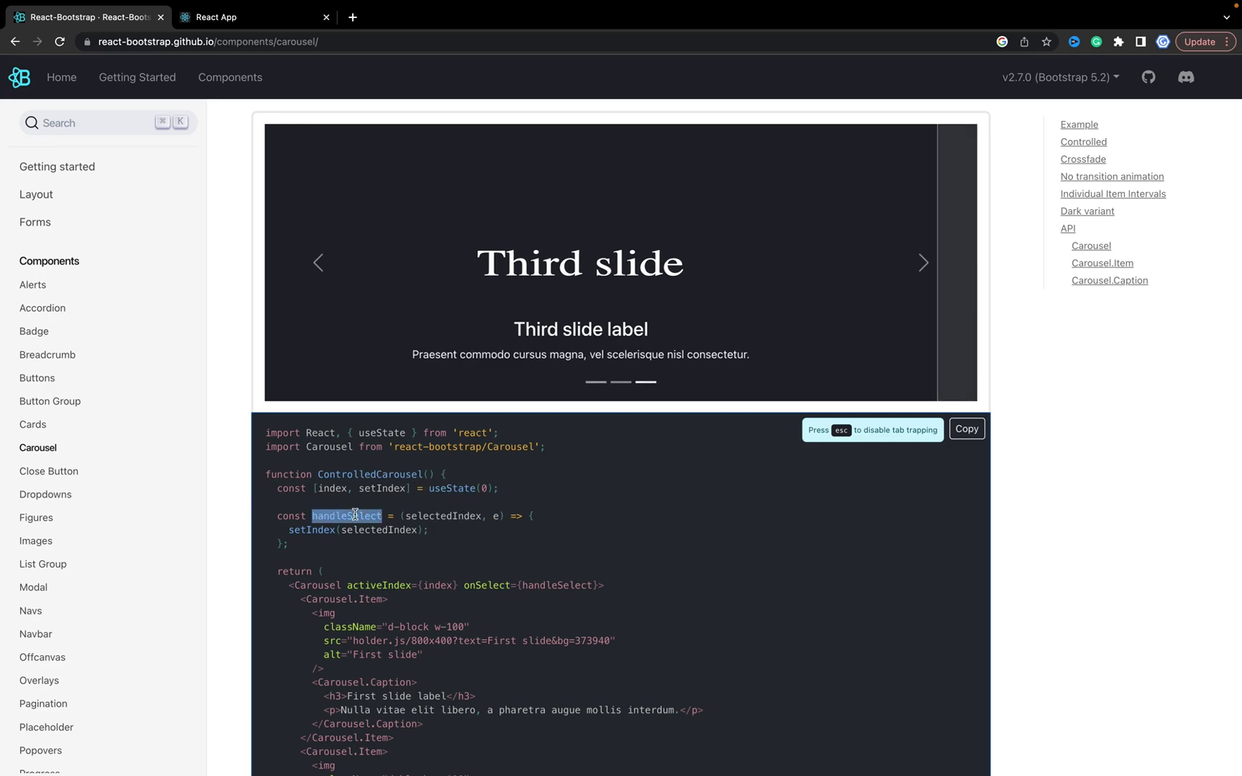
{"action": "key", "text": "ctrl+f"}
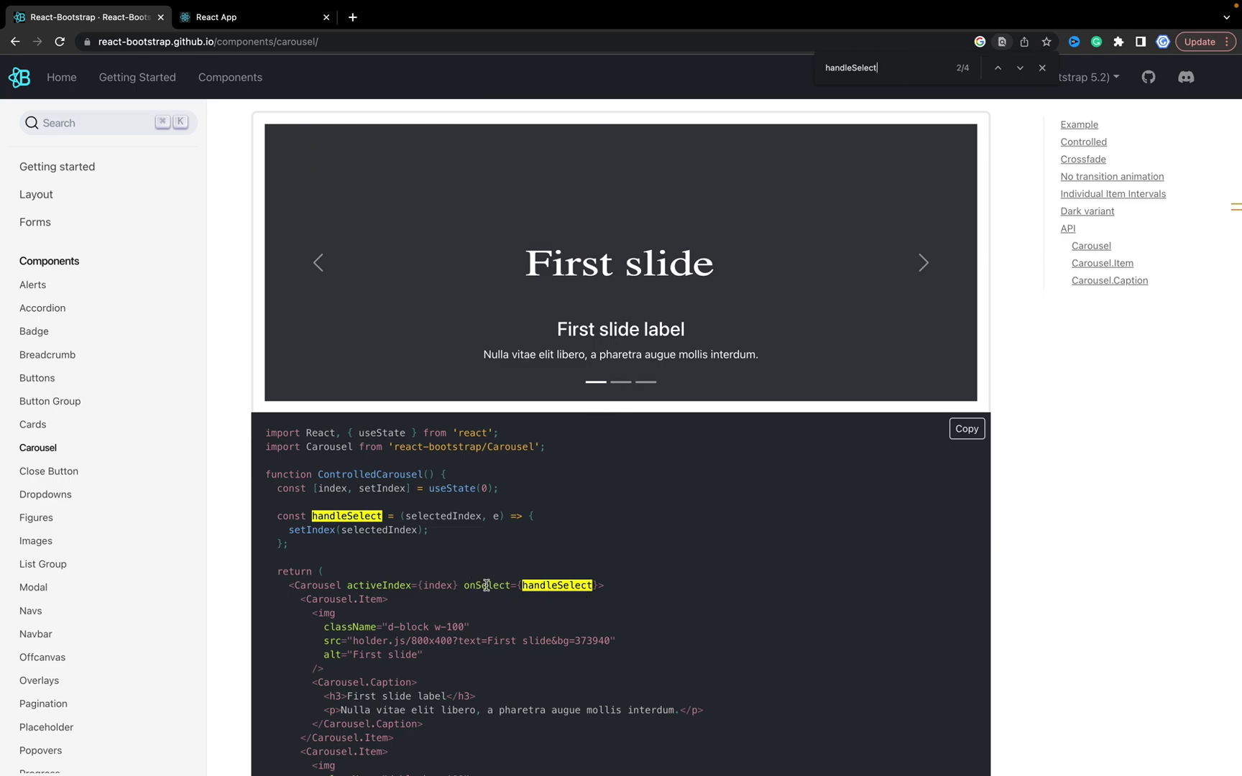
{"action": "scroll", "coordinate": [504, 589], "scroll_direction": "down", "scroll_amount": 1}
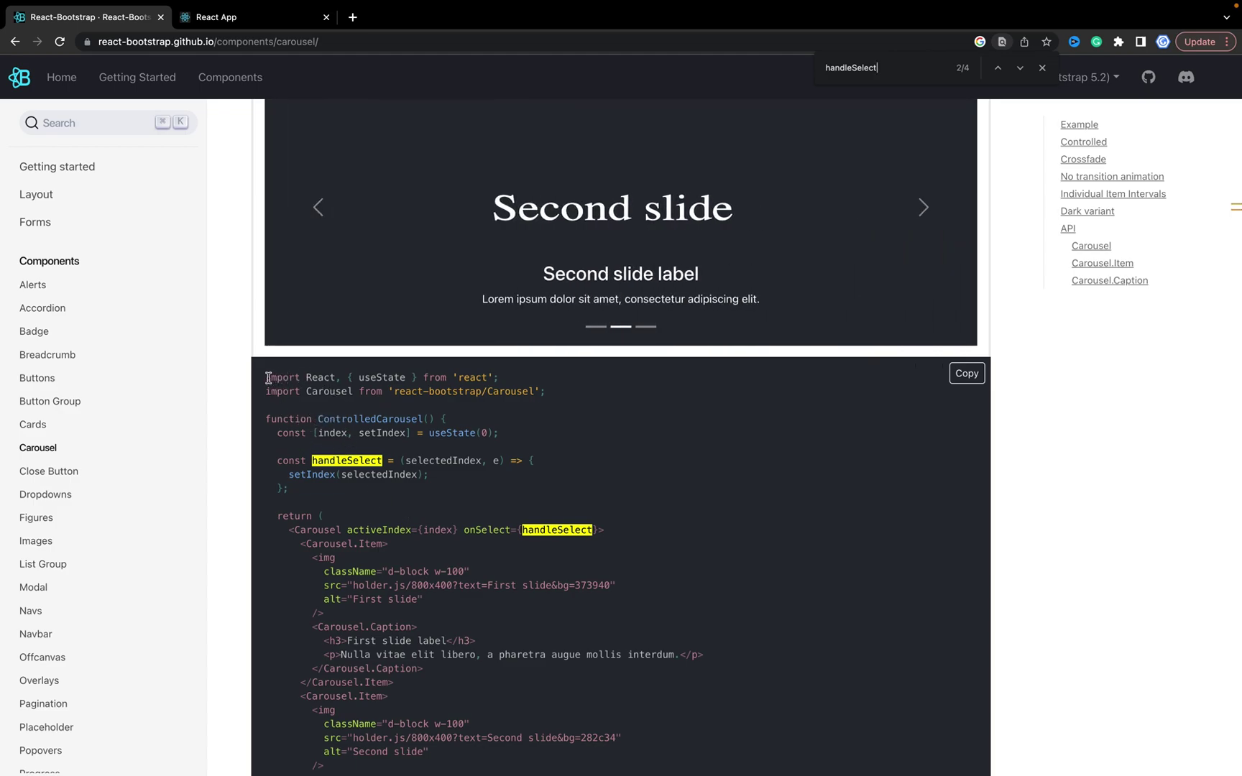
{"action": "left_click_drag", "start_coordinate": [266, 378], "coordinate": [524, 375]}
{"action": "key", "text": "super+c"}
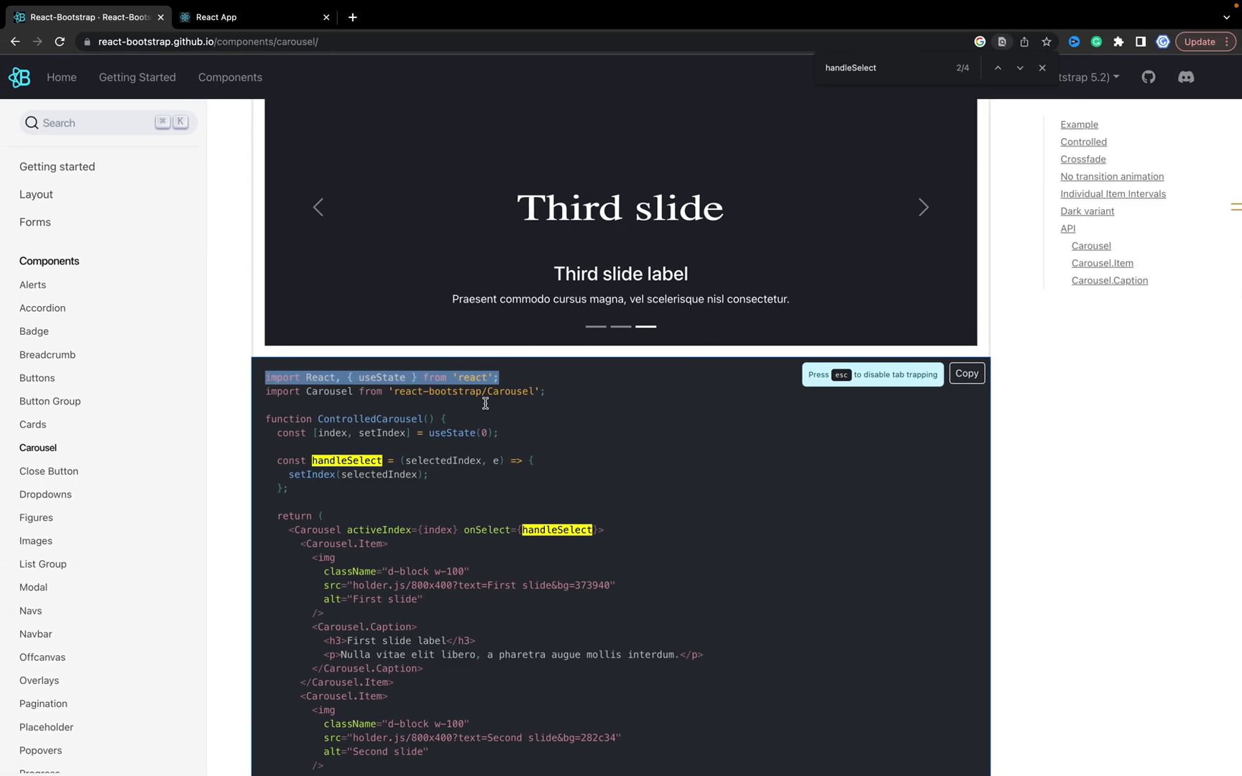
{"action": "key", "text": "super+Tab"}
{"action": "scroll", "coordinate": [444, 202], "scroll_direction": "up", "scroll_amount": 1}
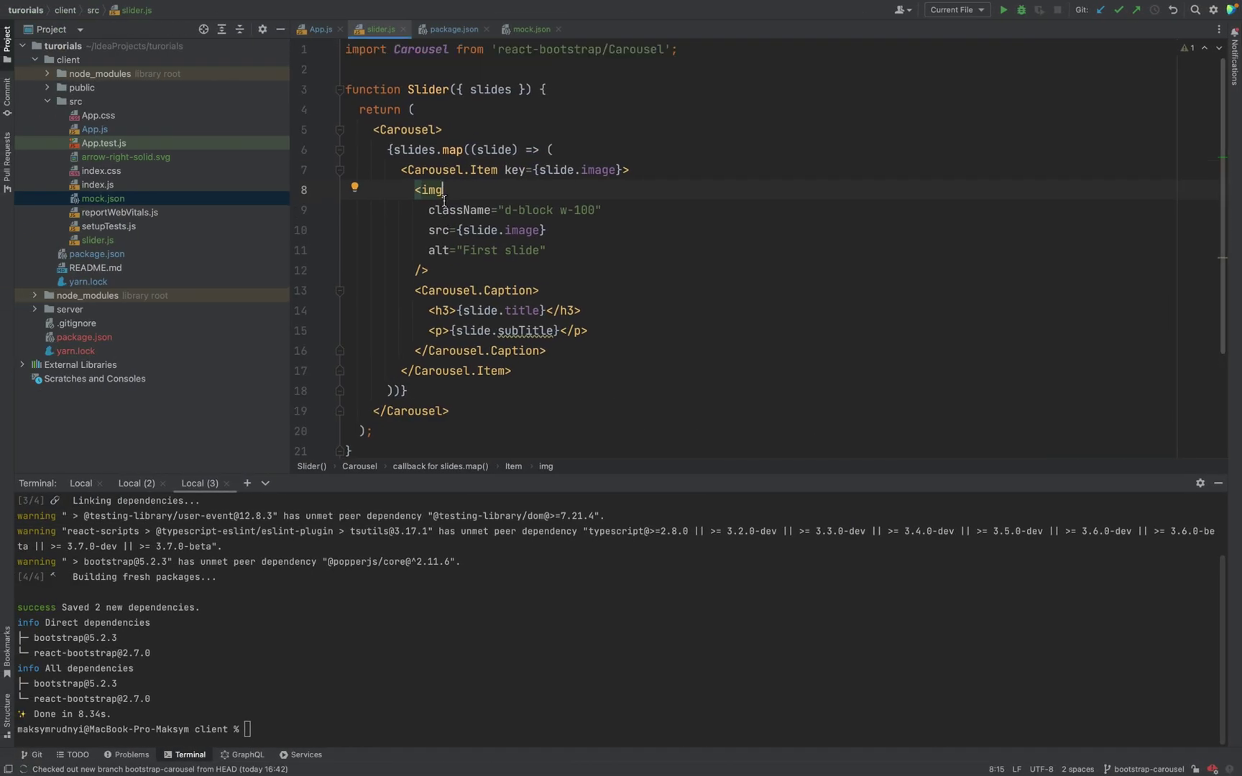
Paste the useState import below the Carousel import in slider.js
{"action": "left_click", "coordinate": [396, 64]}
{"action": "key", "text": "super+v"}
{"action": "key", "text": "Return"}
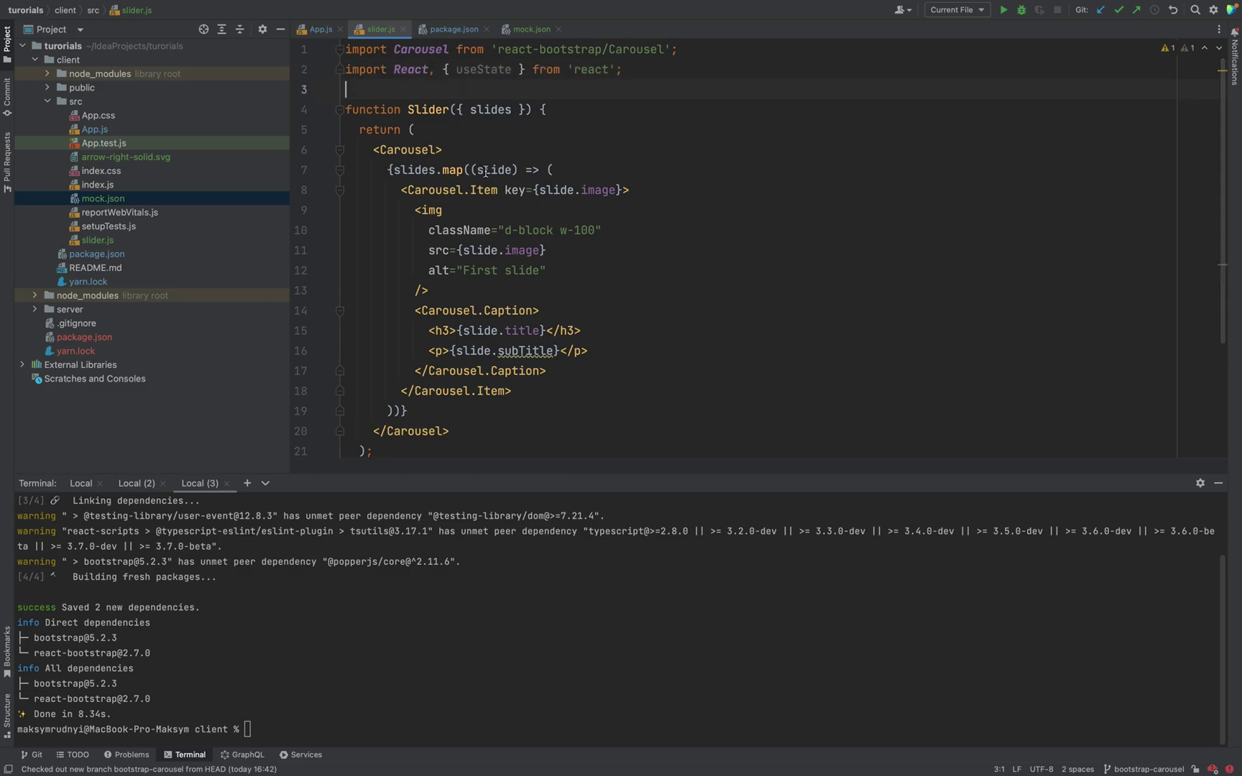
Copy the activeIndex and onSelect props from the docs into the Carousel tag
{"action": "key", "text": "super+Tab"}
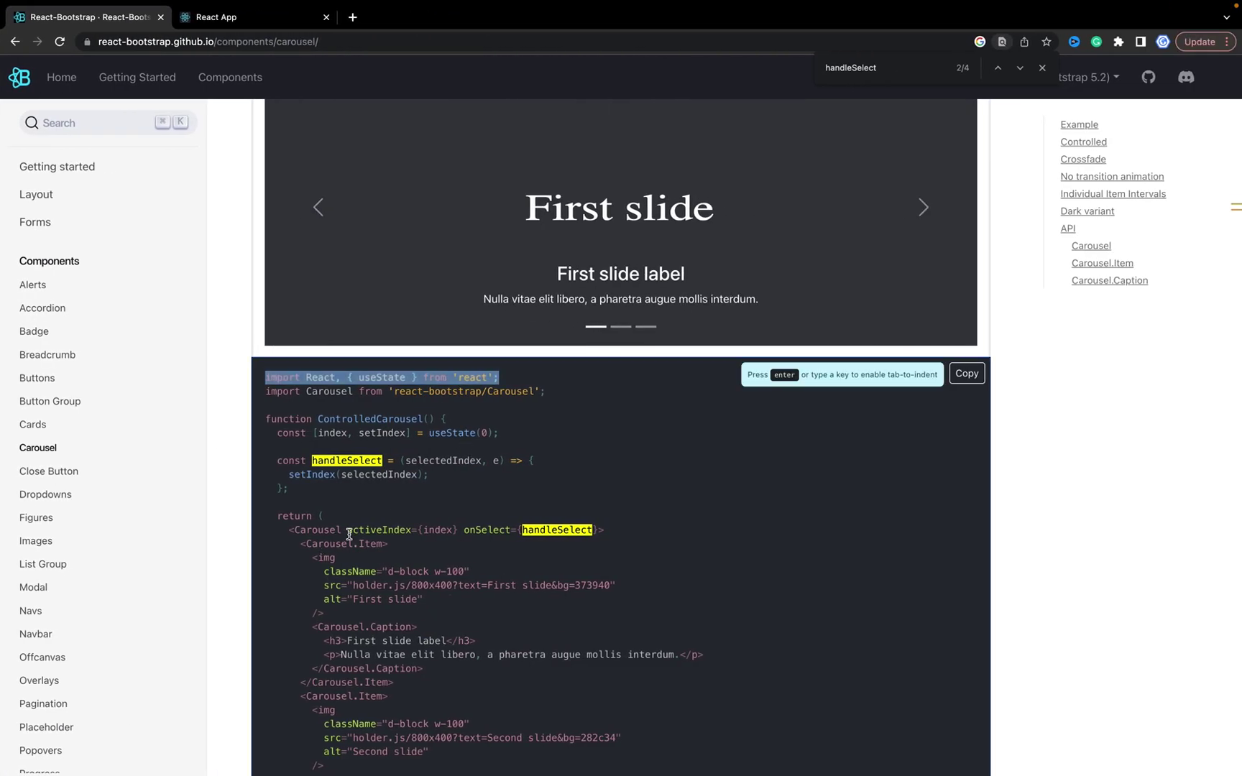
{"action": "left_click_drag", "start_coordinate": [345, 531], "coordinate": [591, 530]}
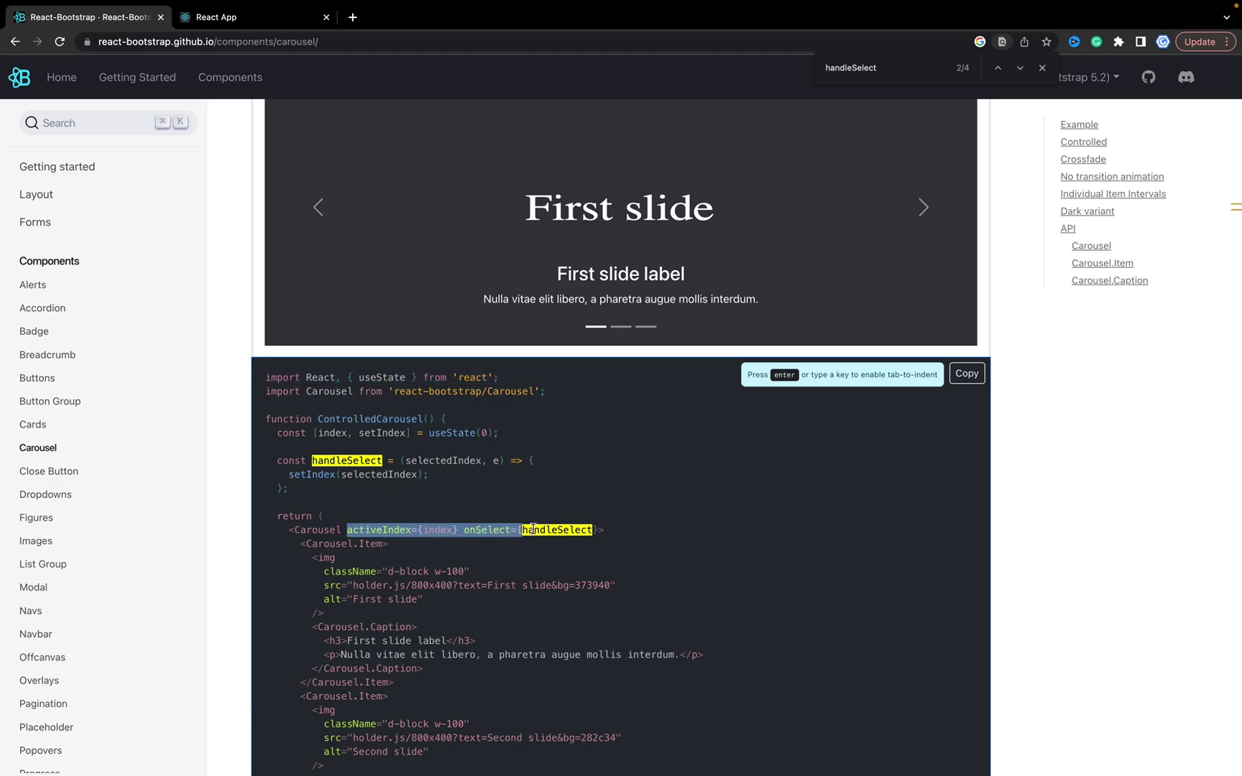
{"action": "key", "text": "super+c"}
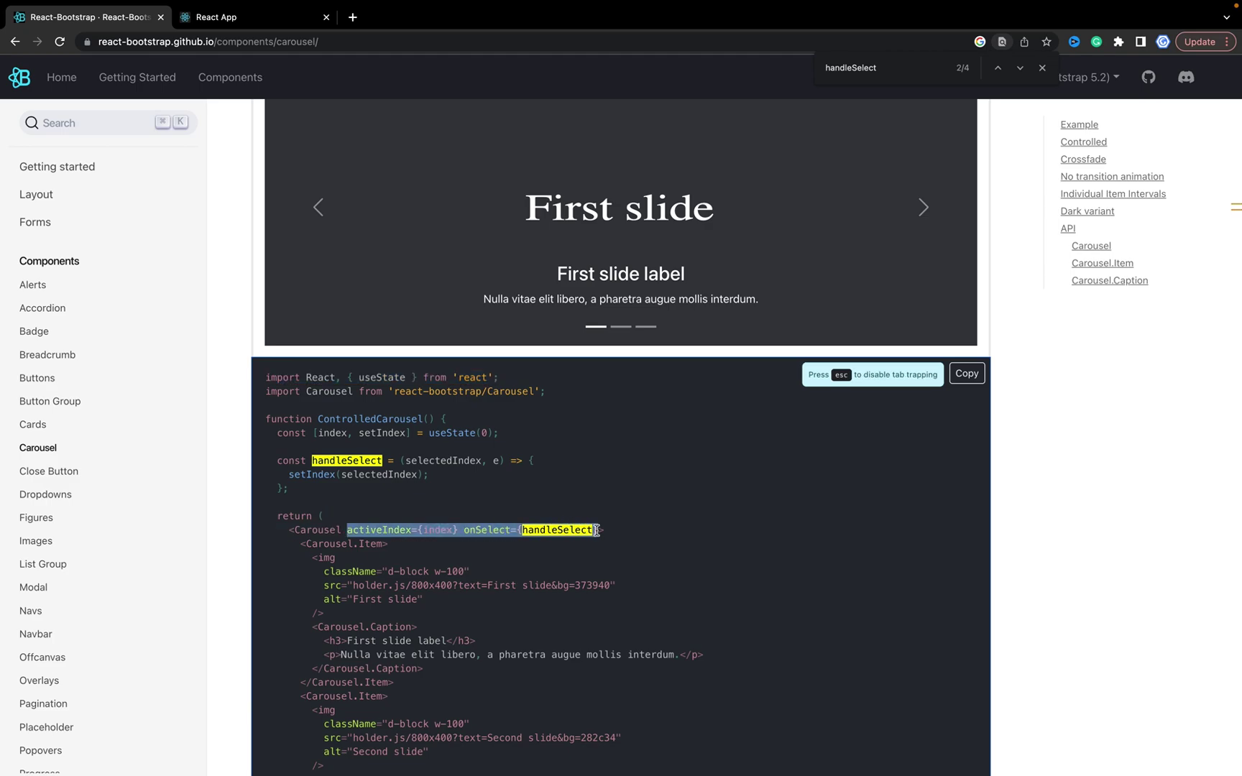
{"action": "key", "text": "super+Tab"}
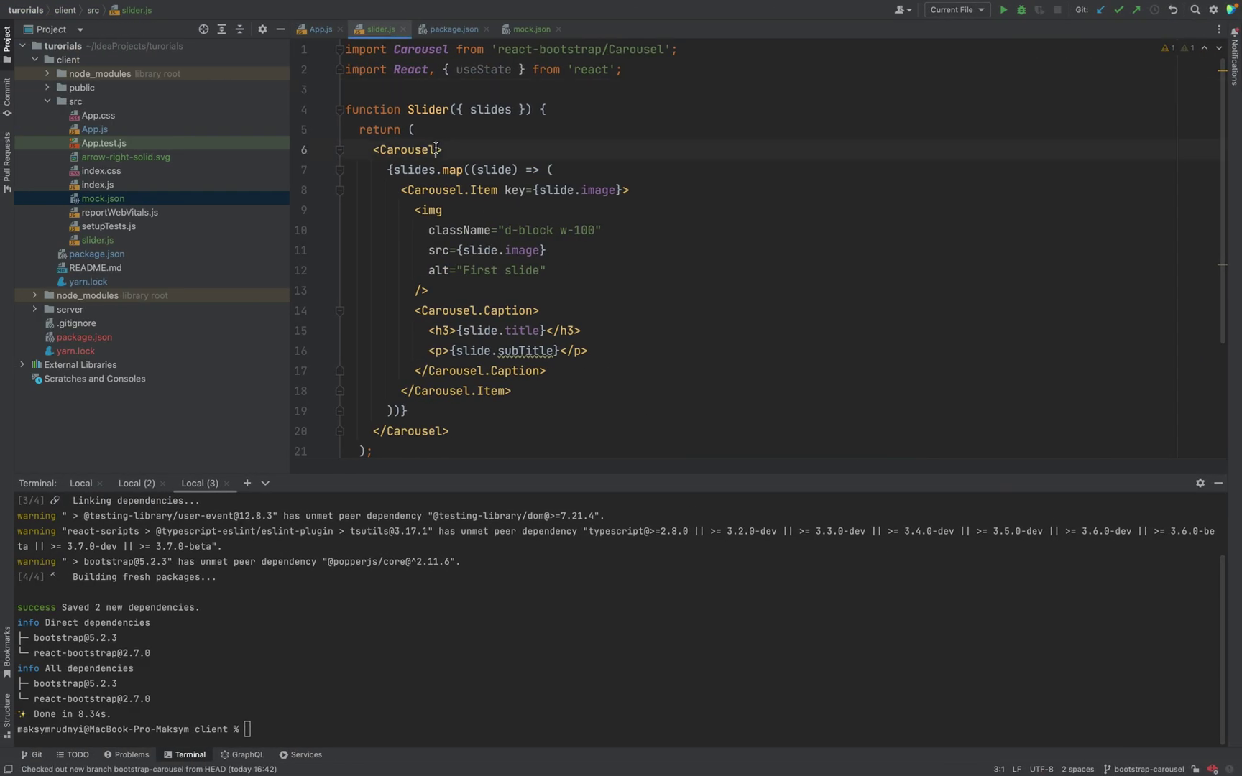
{"action": "key", "text": "super+v"}
Paste the index state and handleSelect handler code inside the Slider function
{"action": "key", "text": "super+Tab"}
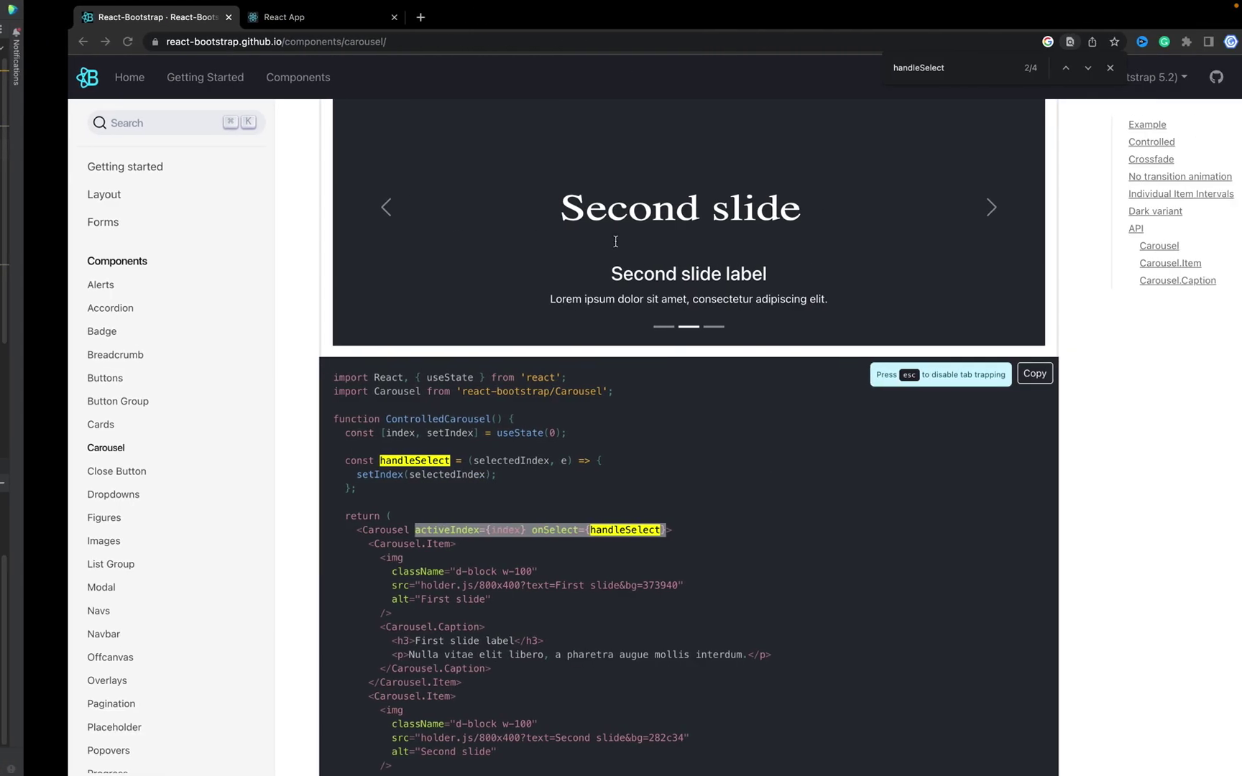
{"action": "left_click_drag", "start_coordinate": [277, 432], "coordinate": [306, 490]}
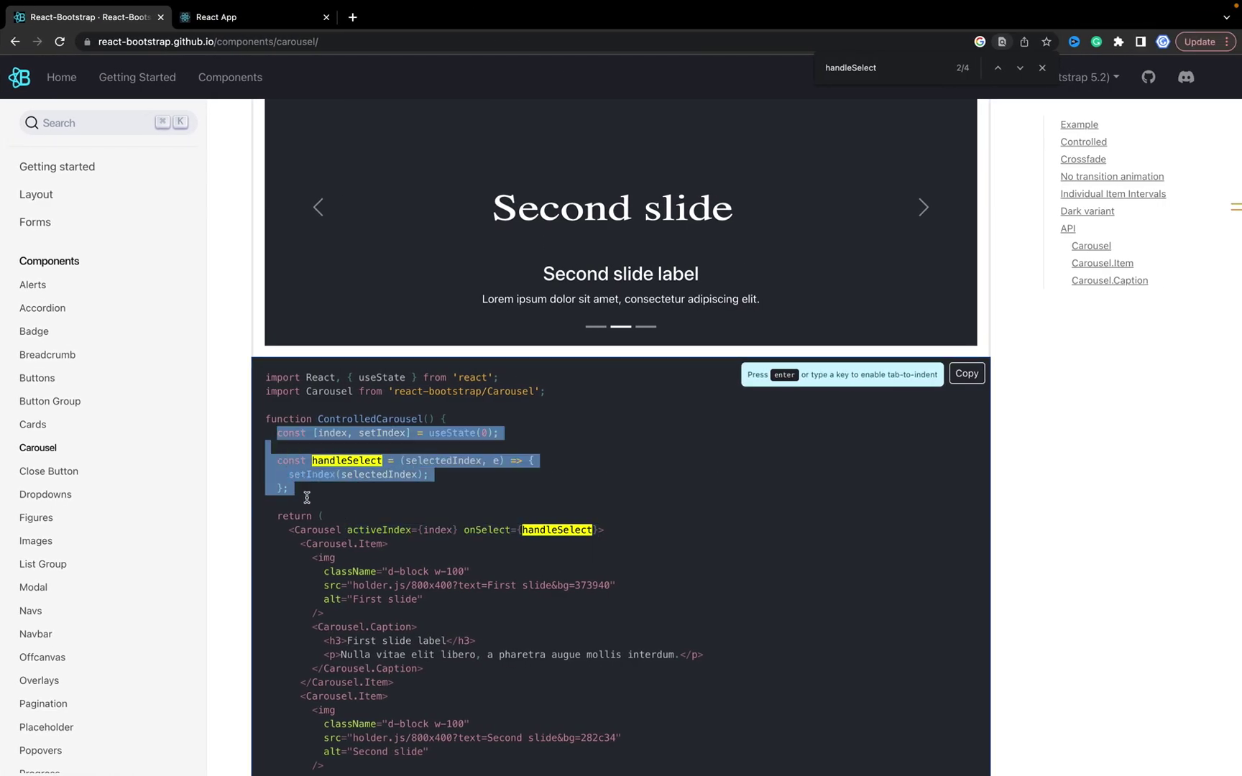
{"action": "key", "text": "super+c"}
{"action": "key", "text": "super+Tab"}
{"action": "left_click", "coordinate": [549, 109]}
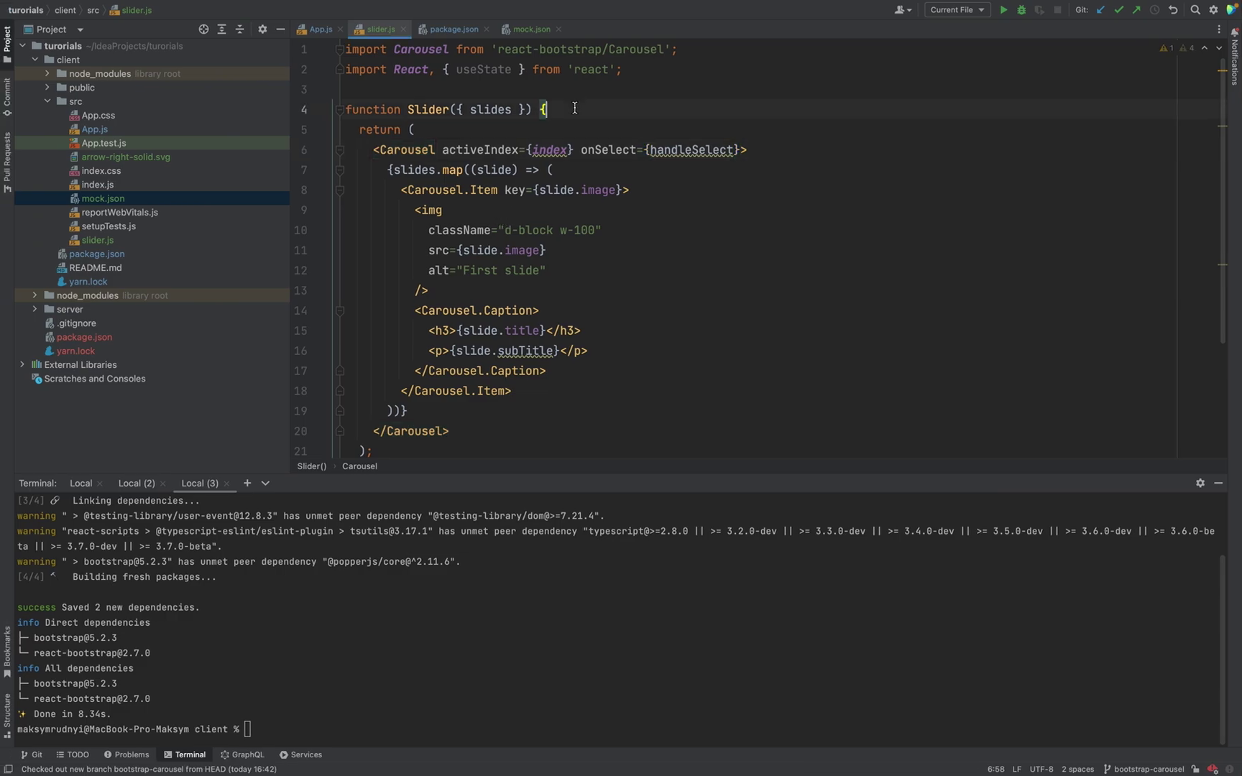
{"action": "key", "text": "Return"}
{"action": "key", "text": "super+v"}
{"action": "key", "text": "Return"}
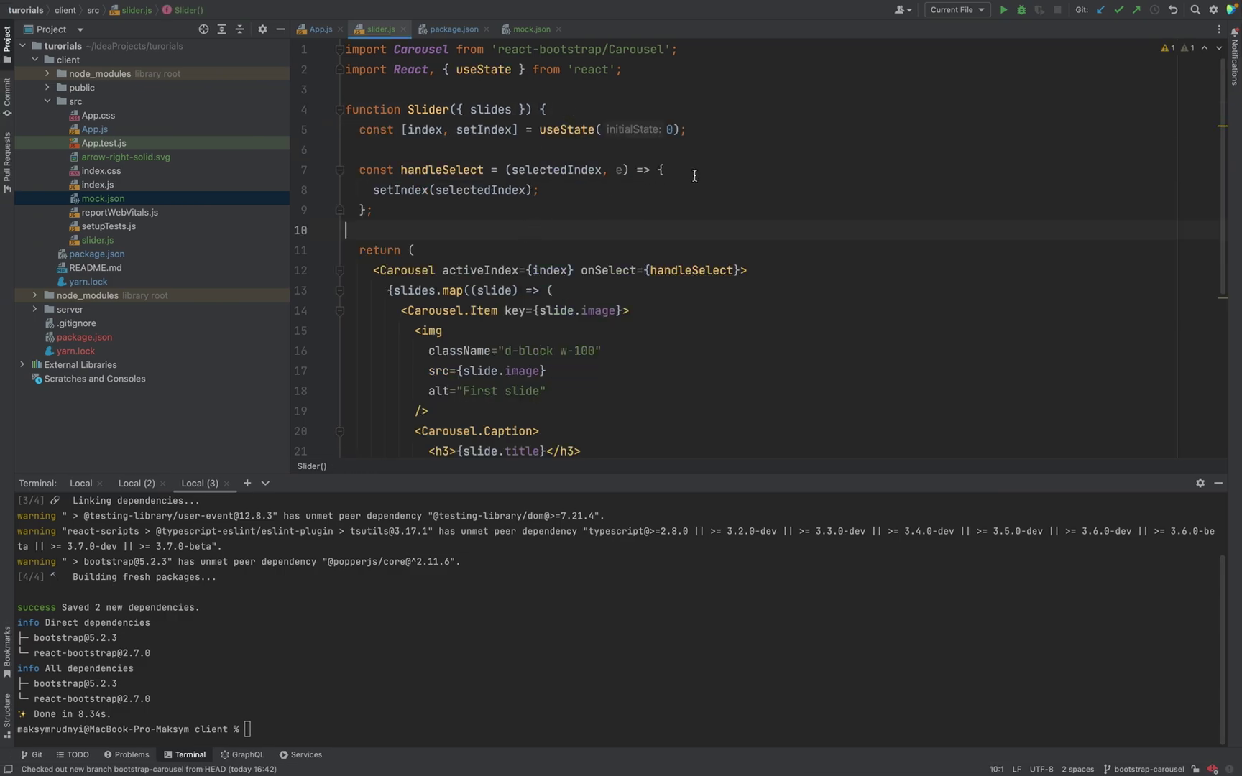
Add console.log('selected index: ', selectedIndex) inside handleSelect
{"action": "left_click", "coordinate": [695, 170]}
{"action": "key", "text": "Return"}
{"action": "type", "text": "co"}
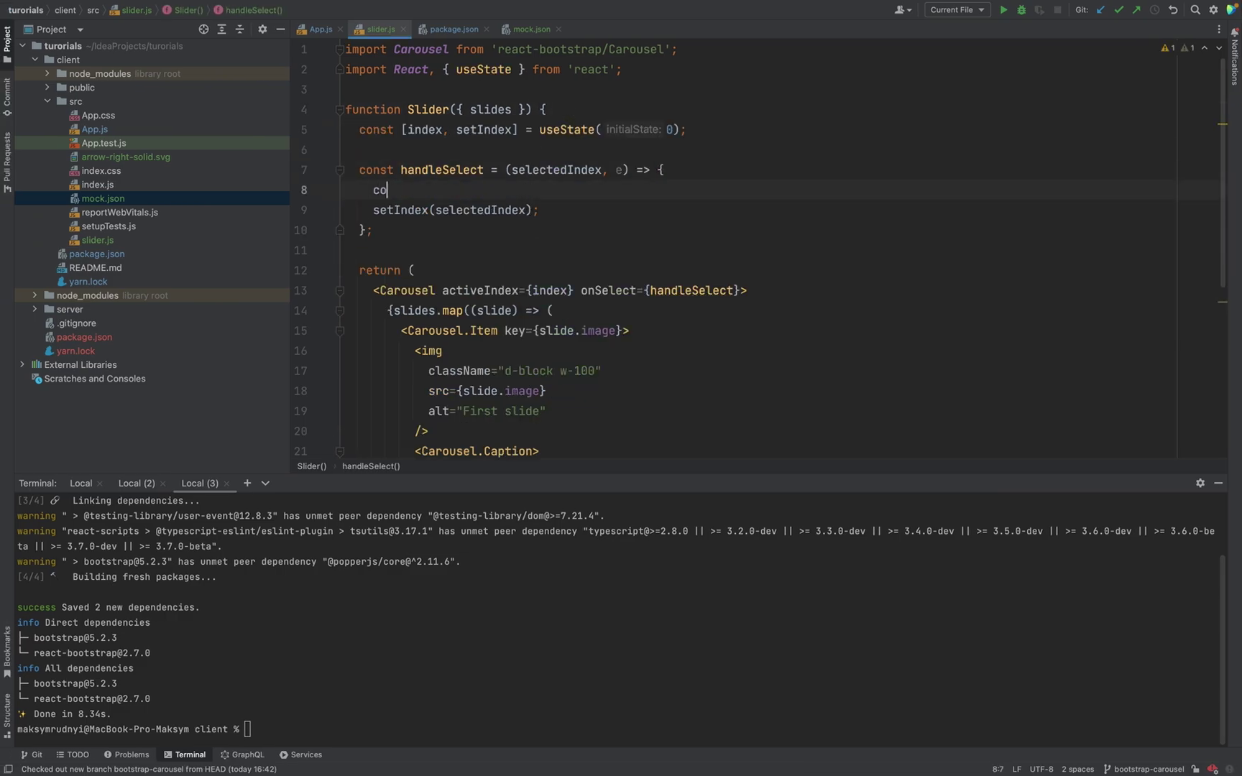
{"action": "type", "text": "nsole.log('s"}
{"action": "type", "text": "elected index"}
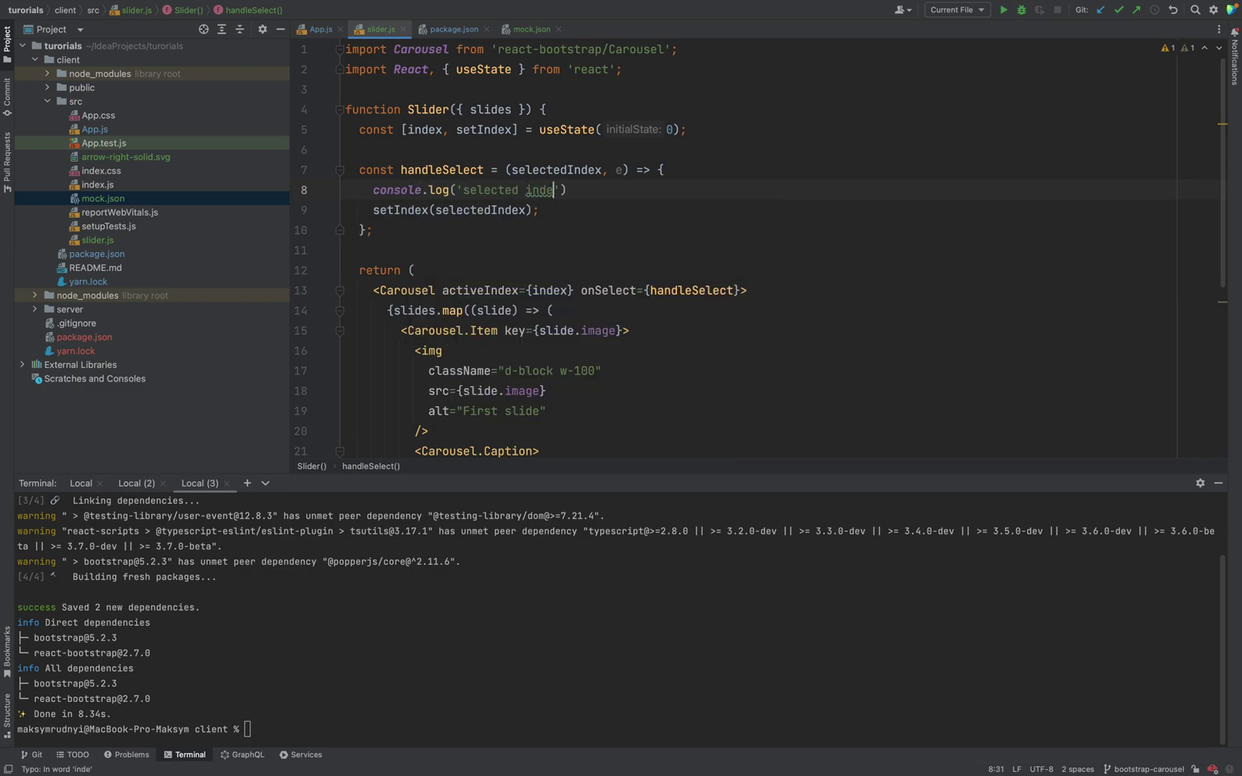
{"action": "type", "text": ":"}
{"action": "key", "text": "Right"}
{"action": "type", "text": ", se"}
{"action": "key", "text": "Return"}
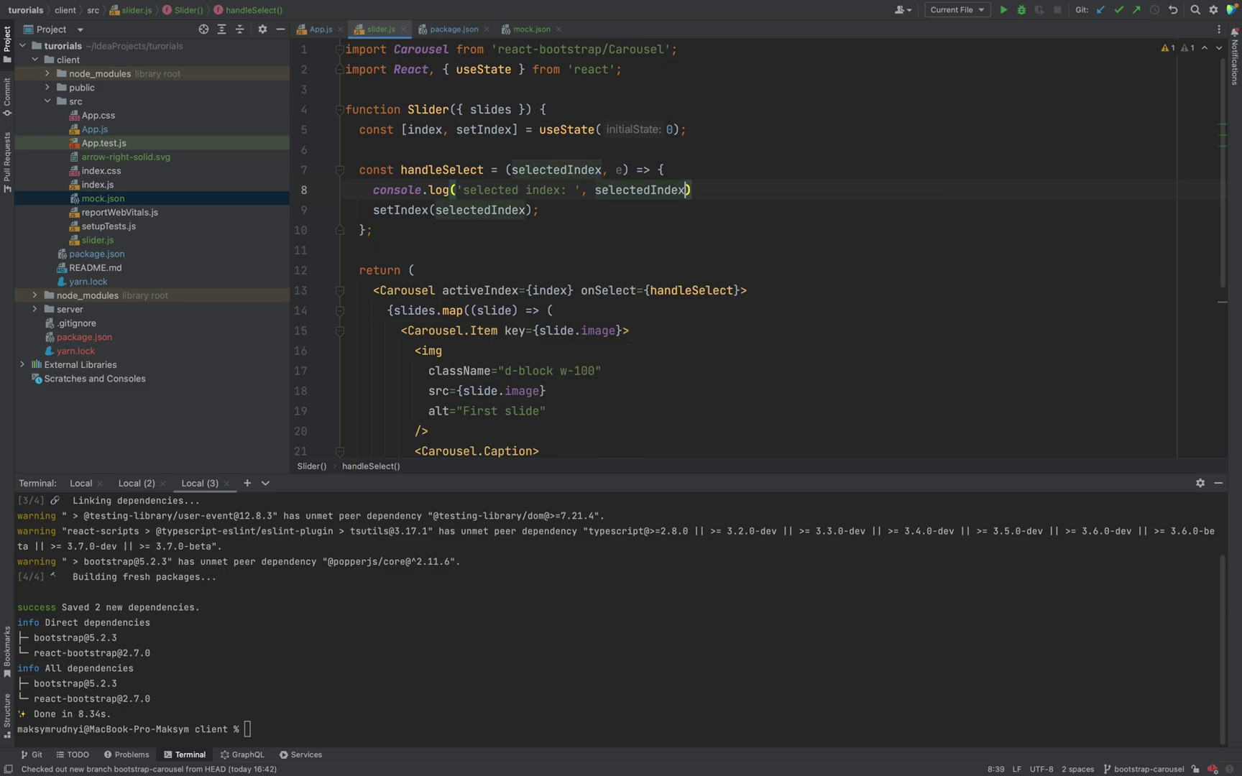
{"action": "left_click", "coordinate": [598, 217]}
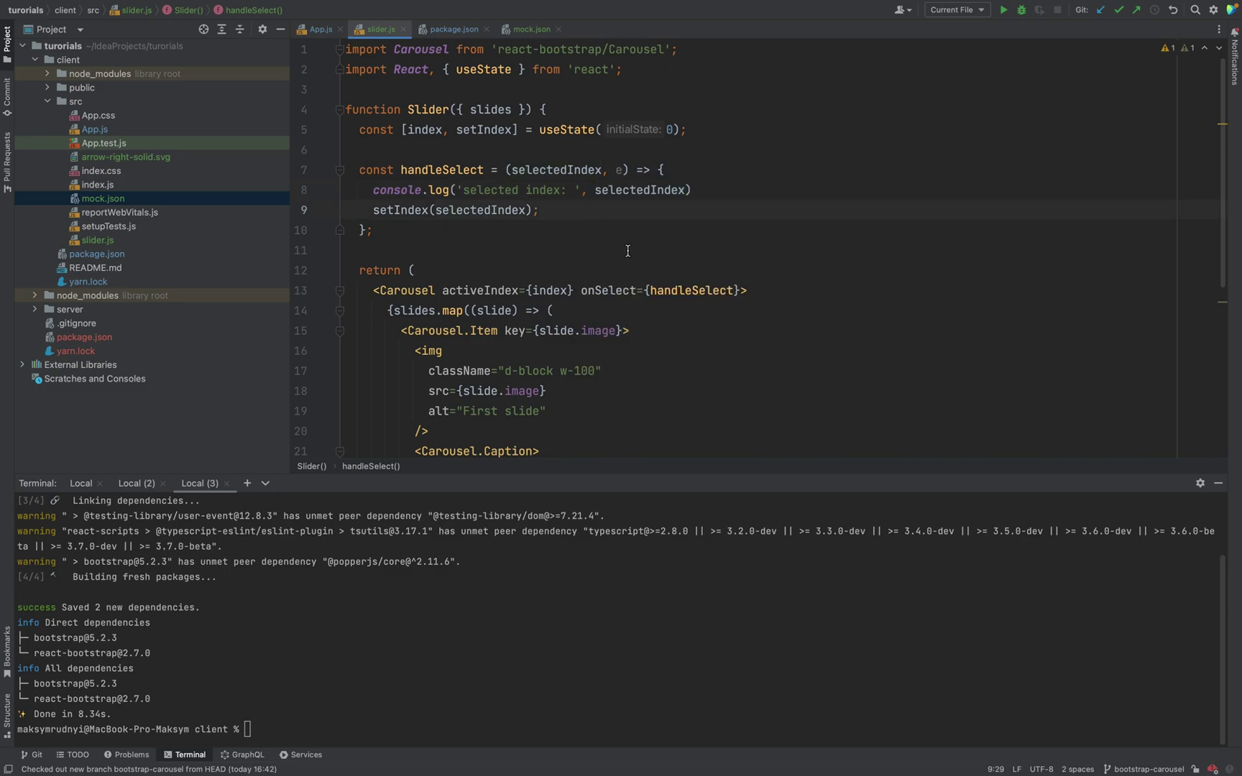
{"action": "key", "text": "super+Tab"}
Open the React App's developer tools Console via Inspect and reload the page
{"action": "left_click", "coordinate": [265, 18]}
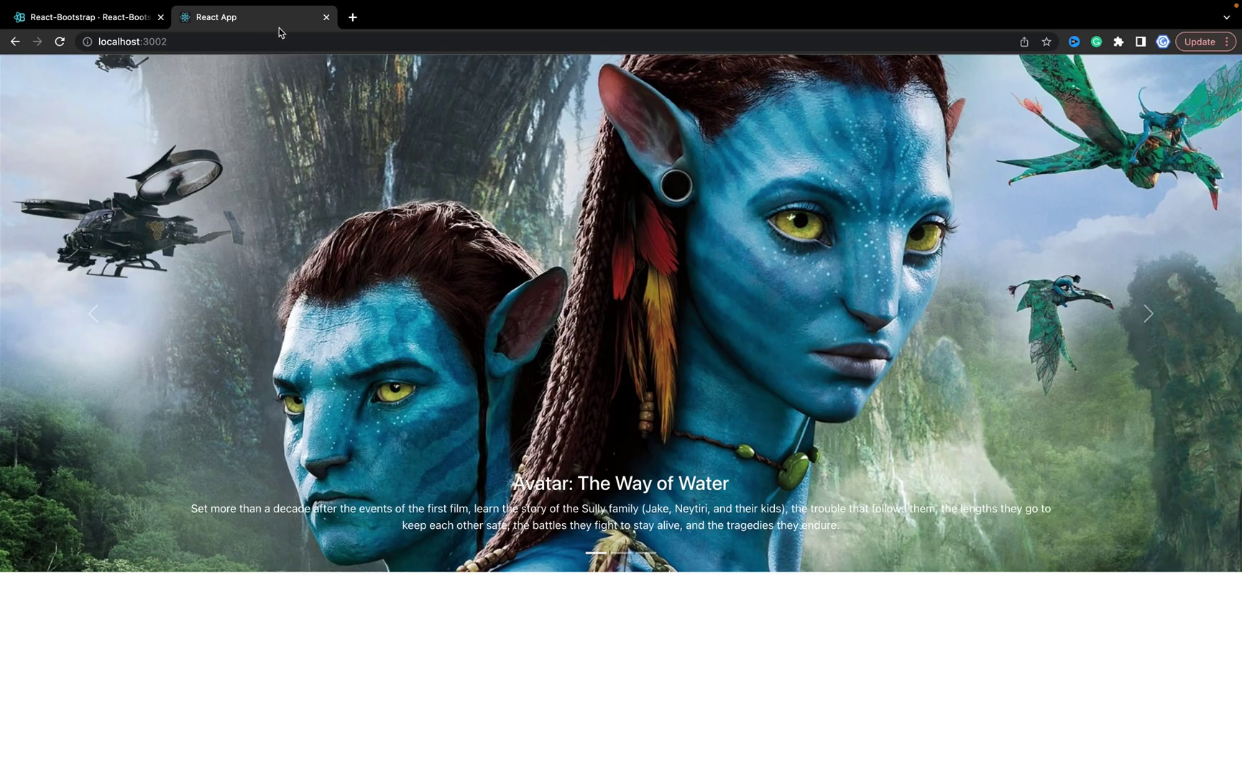
{"action": "right_click", "coordinate": [828, 325]}
{"action": "left_click", "coordinate": [862, 433]}
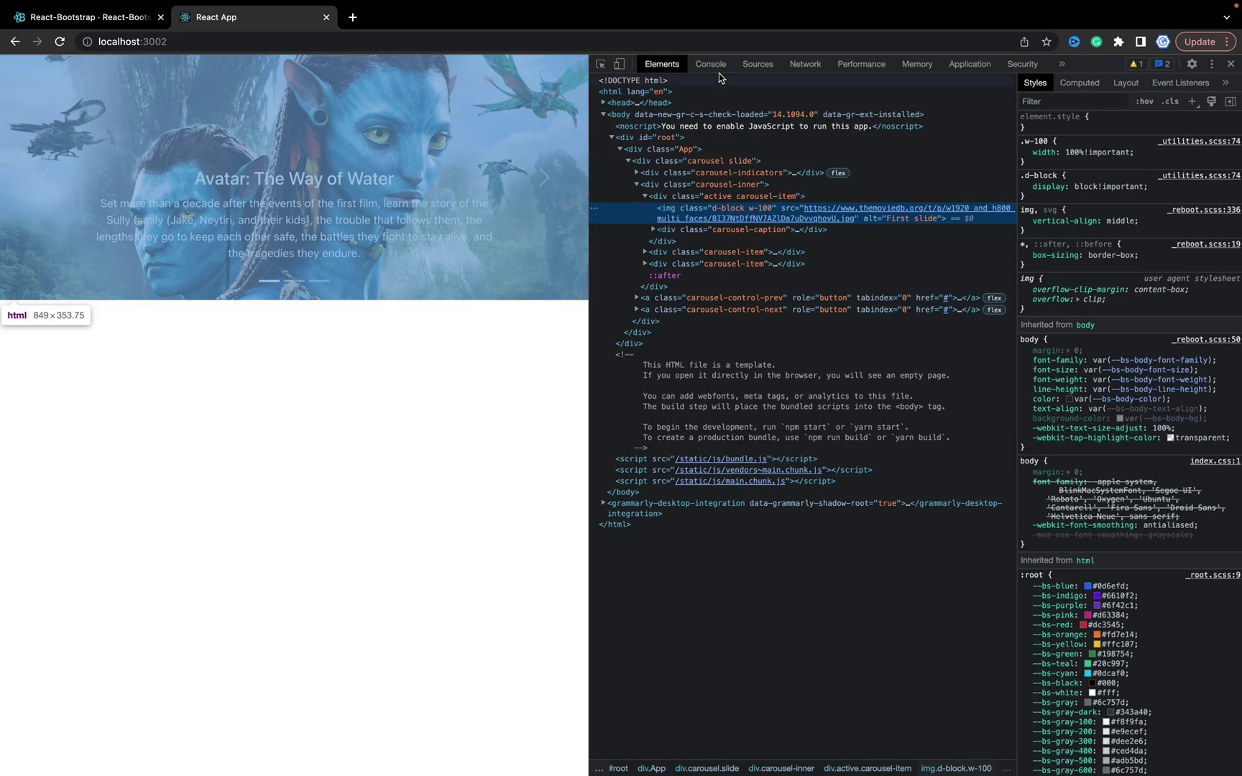
{"action": "left_click", "coordinate": [711, 64]}
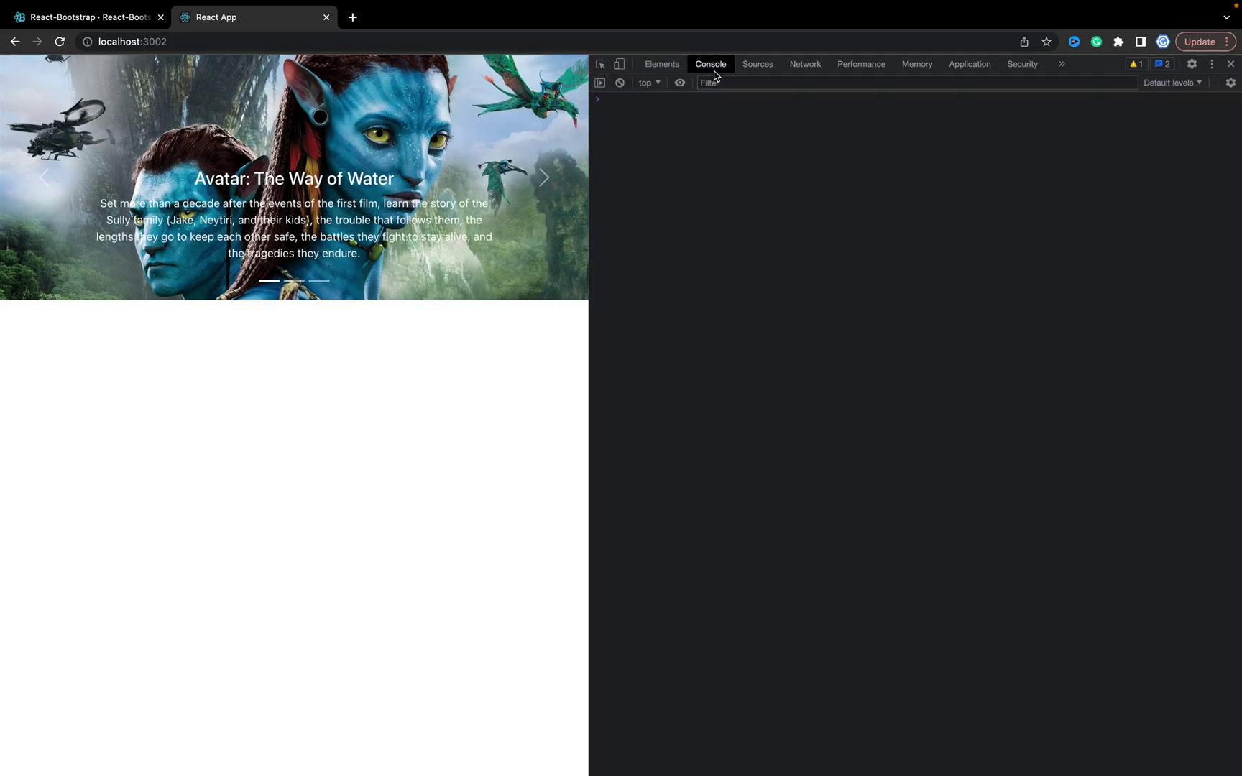
{"action": "left_click", "coordinate": [59, 41]}
Change slides with the next arrow and indicators, watching indices 1, 2, 0, 2, 1, 0 logged
{"action": "left_click", "coordinate": [545, 179]}
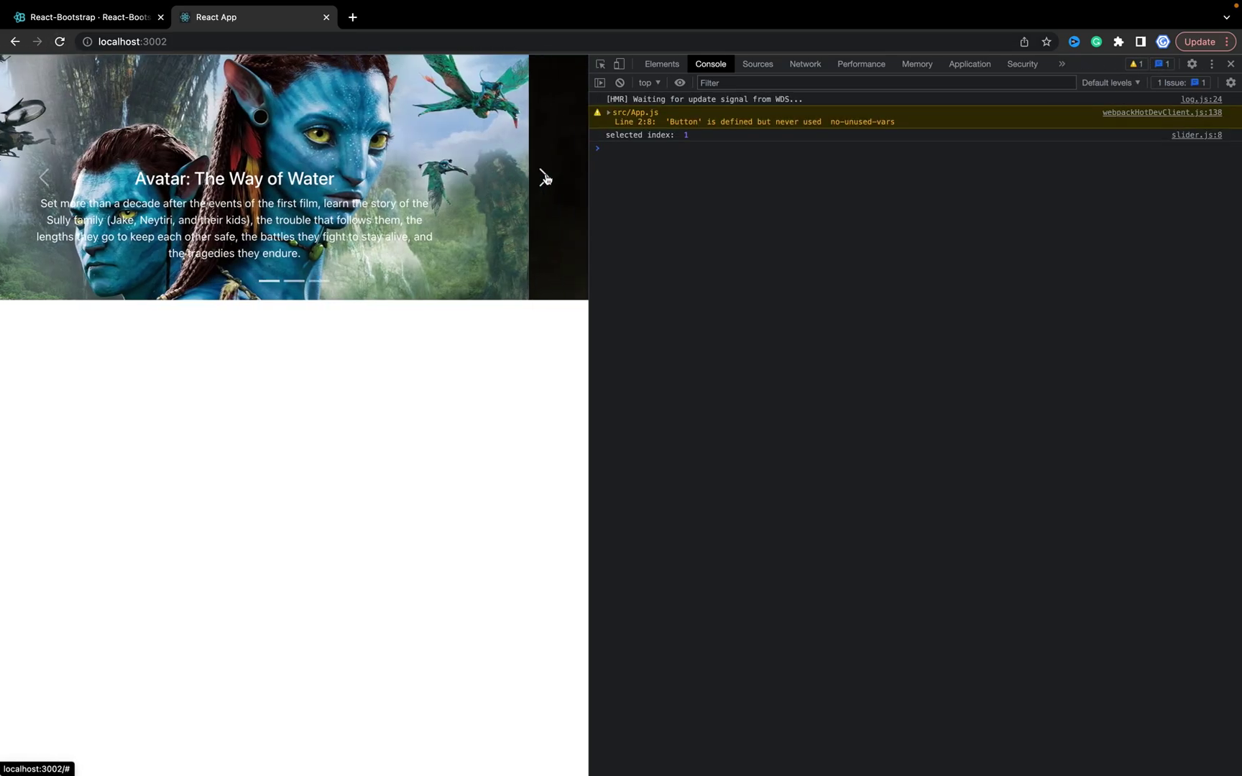
{"action": "left_click", "coordinate": [547, 179]}
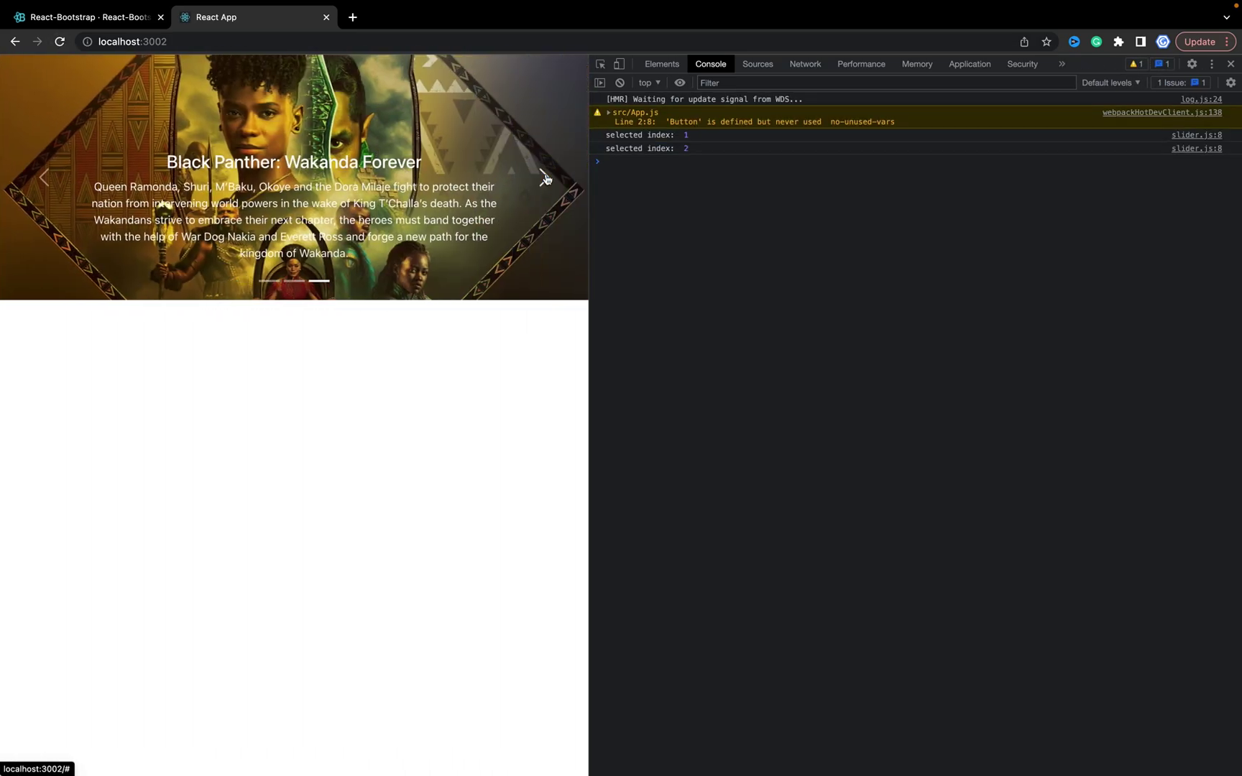
{"action": "left_click", "coordinate": [276, 284]}
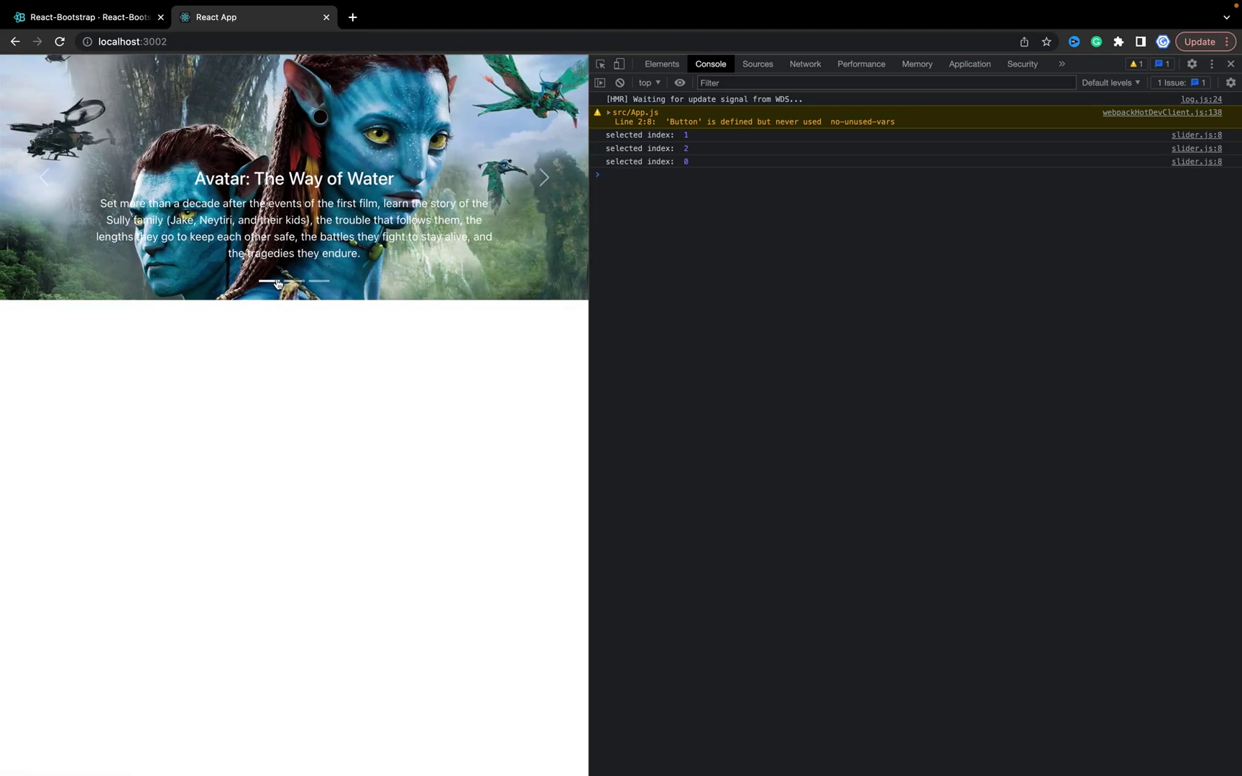
{"action": "left_click", "coordinate": [326, 283]}
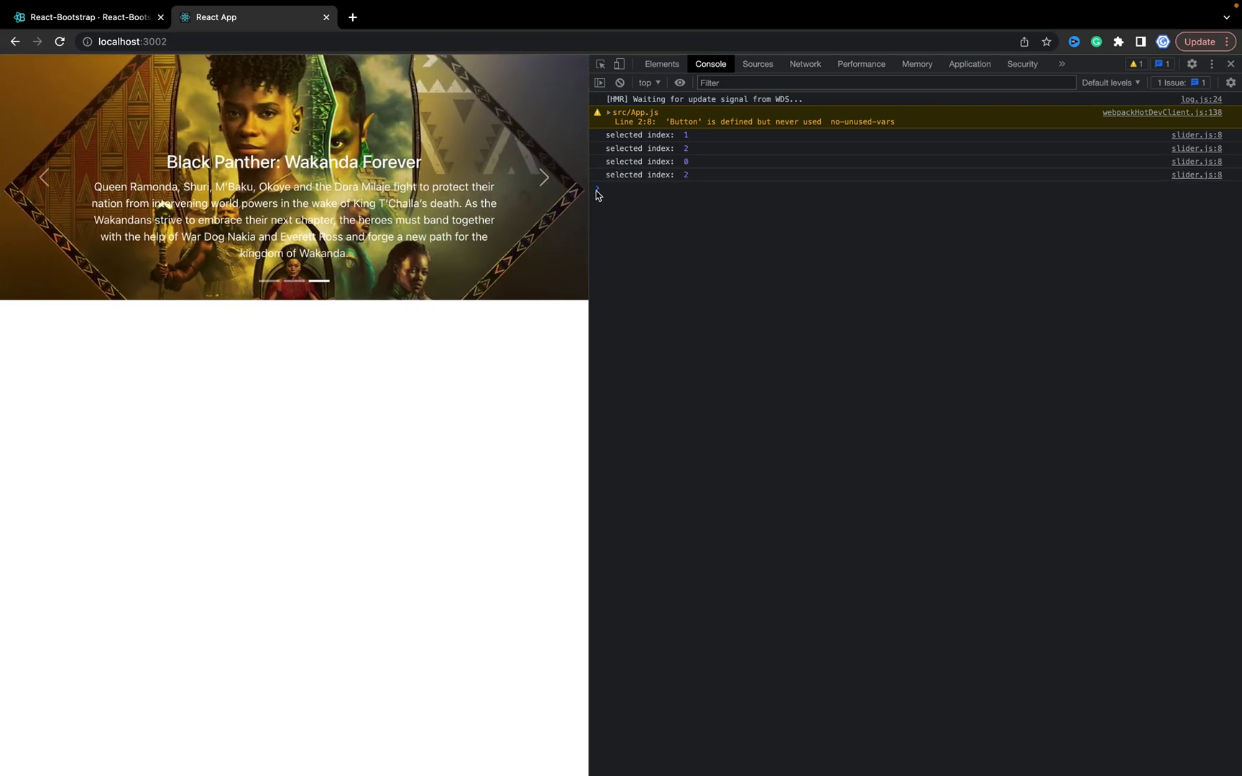
{"action": "left_click_drag", "start_coordinate": [606, 176], "coordinate": [731, 181]}
{"action": "left_click", "coordinate": [293, 284]}
{"action": "left_click", "coordinate": [275, 287]}
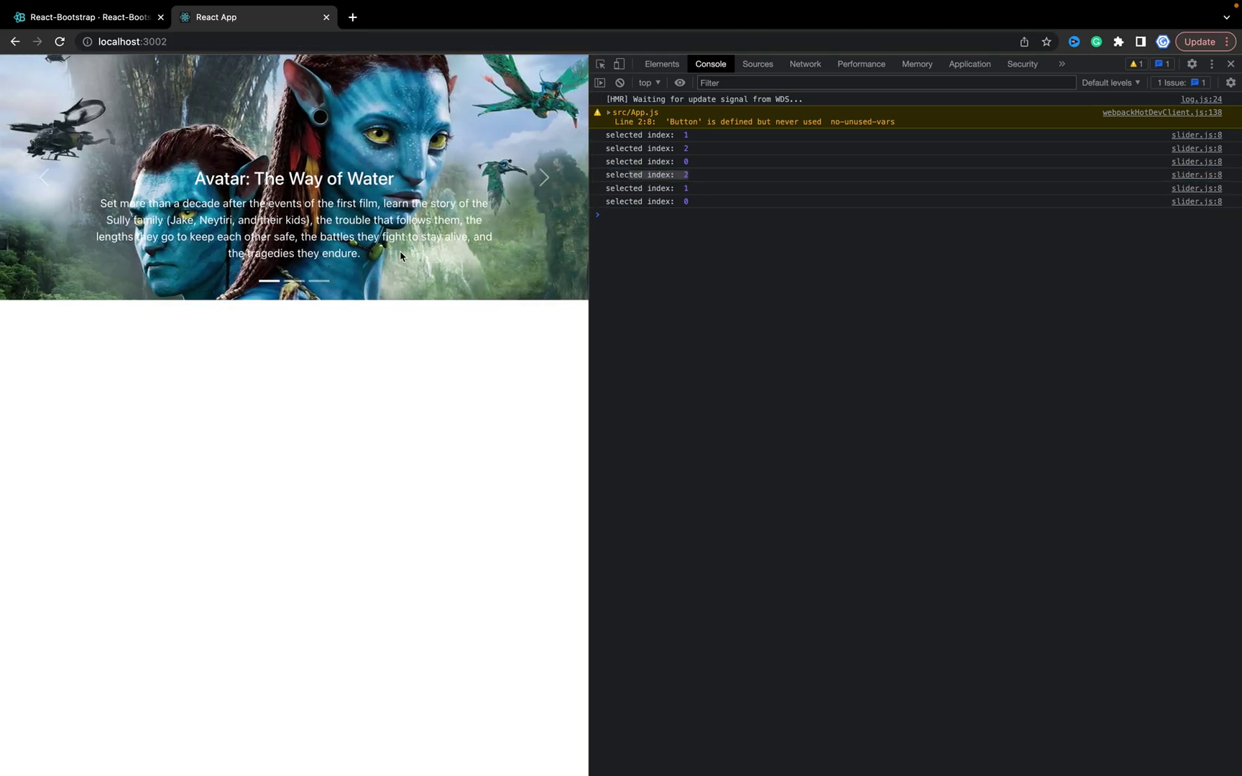
{"action": "left_click_drag", "start_coordinate": [590, 403], "coordinate": [402, 406]}
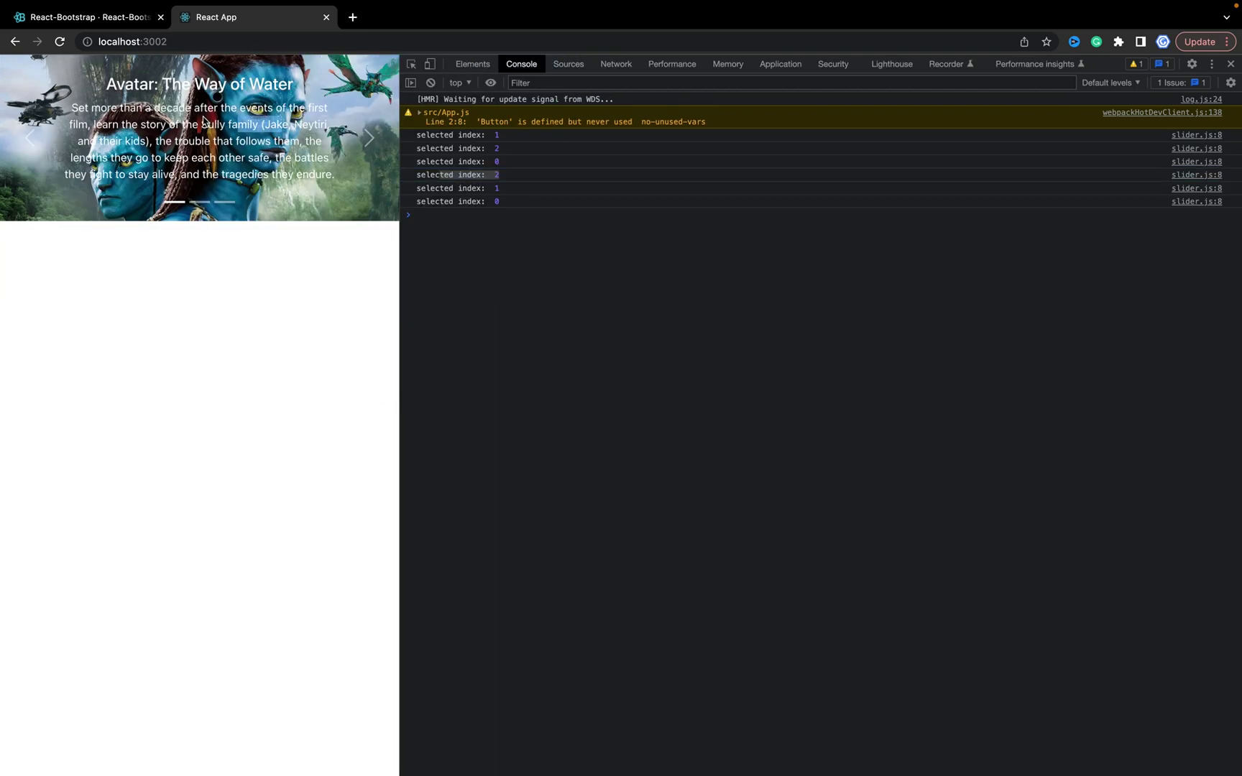
{"action": "left_click_drag", "start_coordinate": [197, 86], "coordinate": [354, 187]}
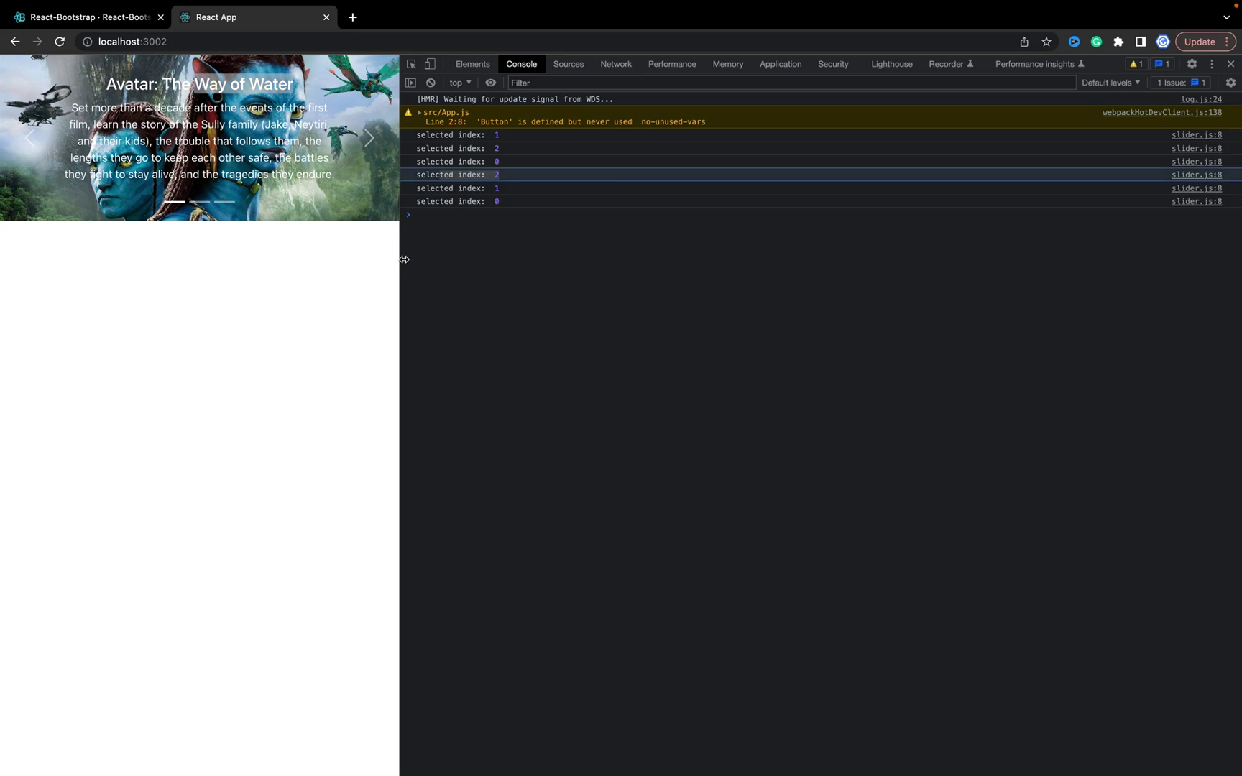
{"action": "left_click_drag", "start_coordinate": [401, 259], "coordinate": [493, 250]}
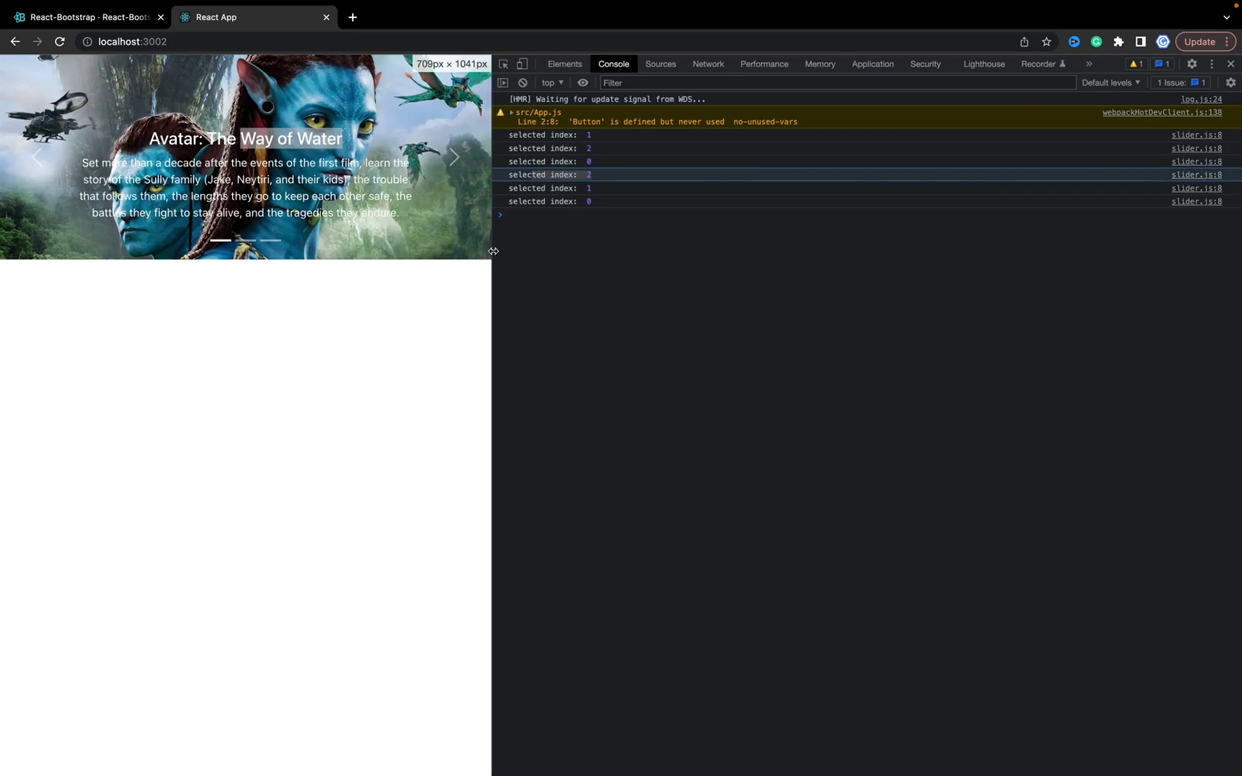
{"action": "left_click", "coordinate": [523, 64]}
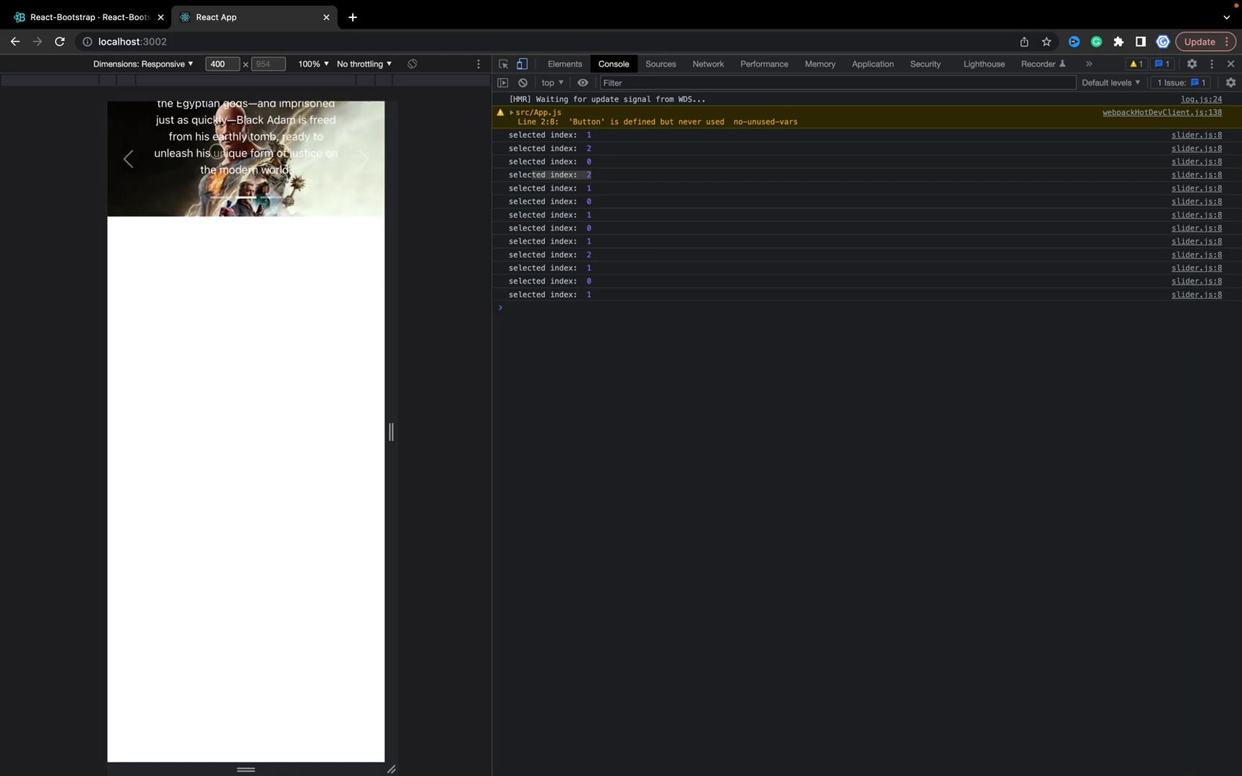
{"action": "left_click_drag", "start_coordinate": [209, 146], "coordinate": [359, 152]}
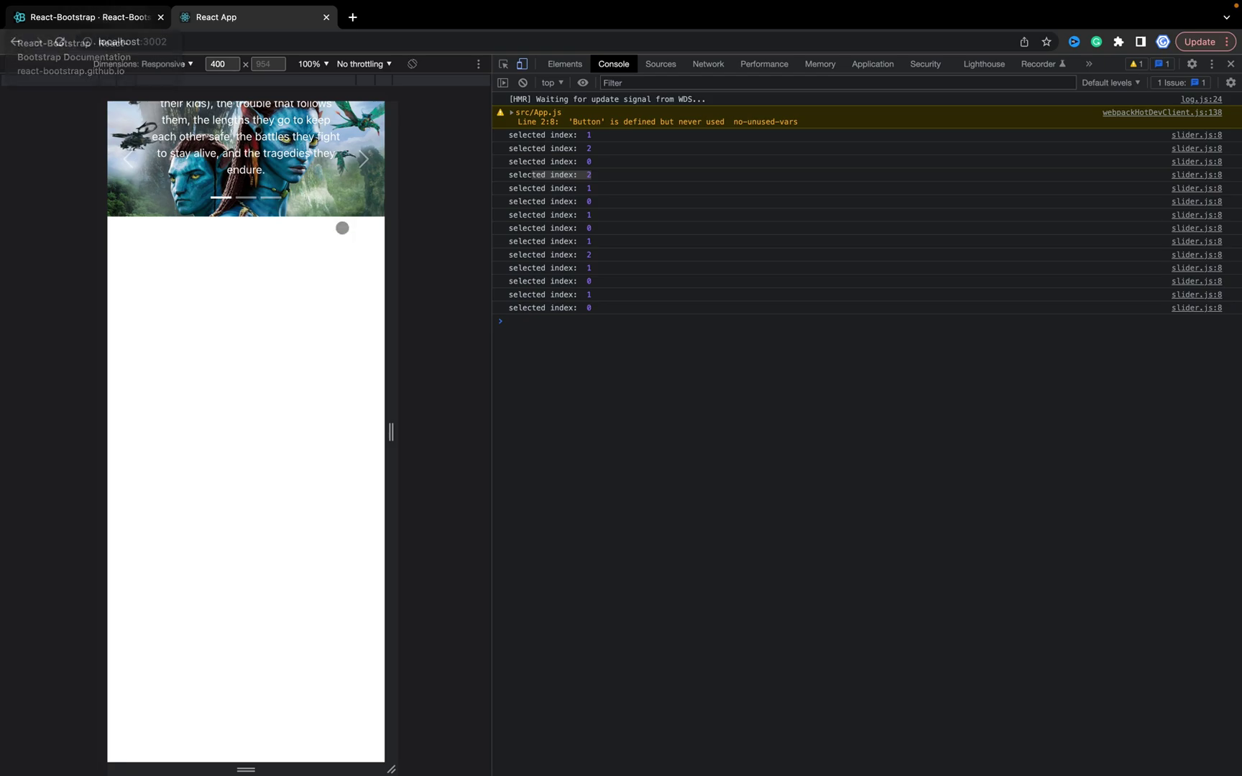
{"action": "left_click", "coordinate": [522, 65]}
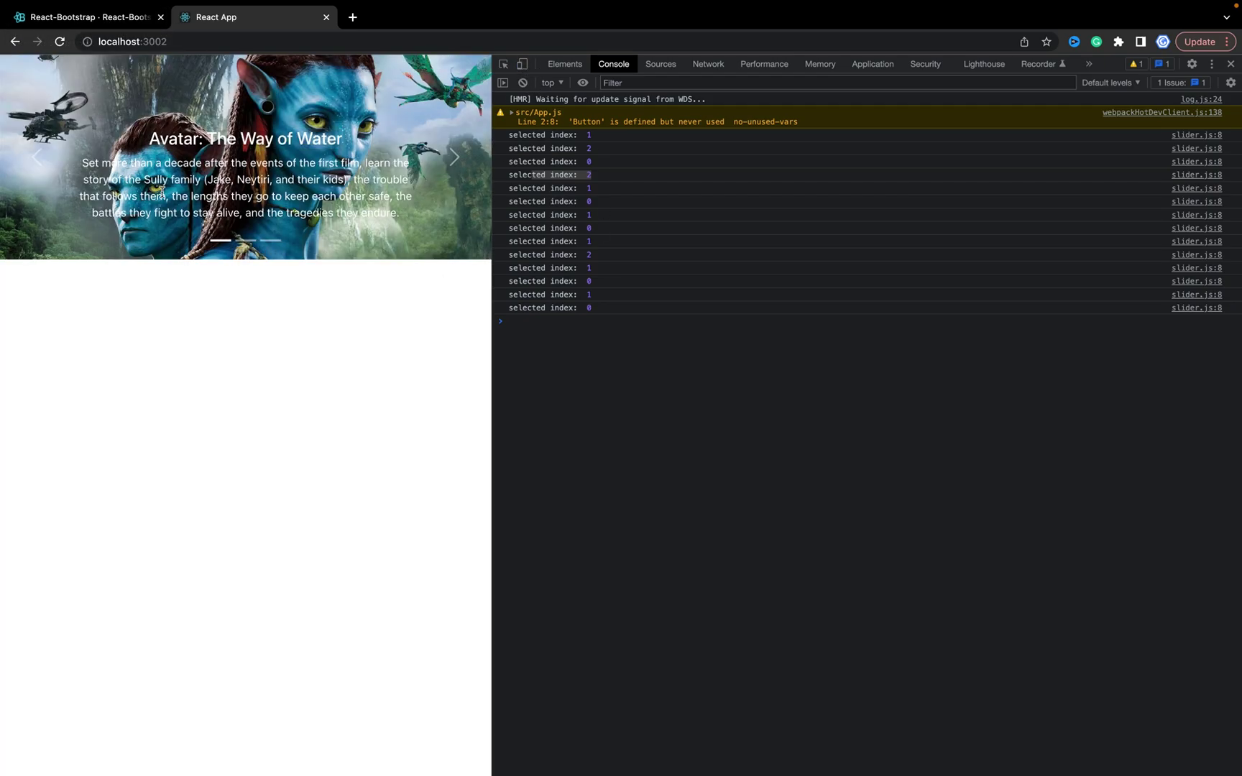
{"action": "key", "text": "ctrl+Left"}
{"action": "key", "text": "ctrl+Right"}
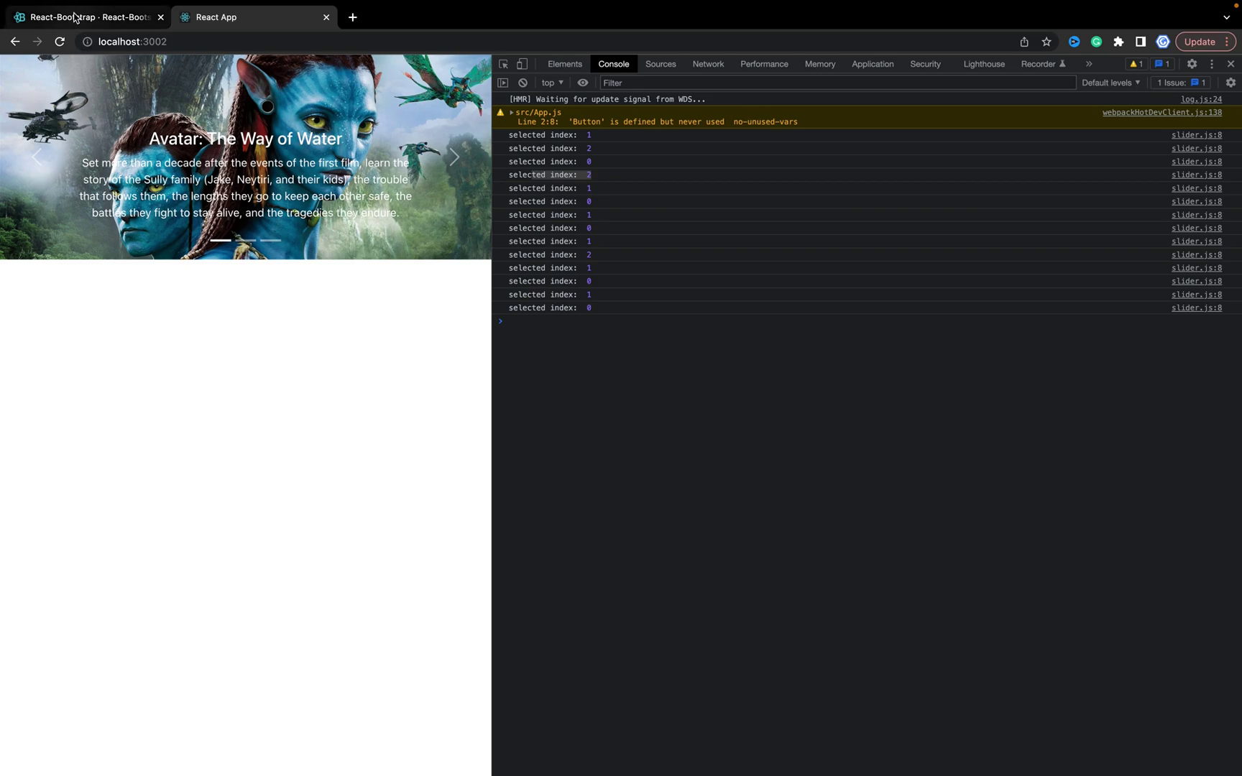
{"action": "left_click", "coordinate": [74, 17]}
{"action": "scroll", "coordinate": [474, 465], "scroll_direction": "down", "scroll_amount": 5}
{"action": "scroll", "coordinate": [475, 465], "scroll_direction": "down", "scroll_amount": 5}
{"action": "scroll", "coordinate": [475, 464], "scroll_direction": "down", "scroll_amount": 5}
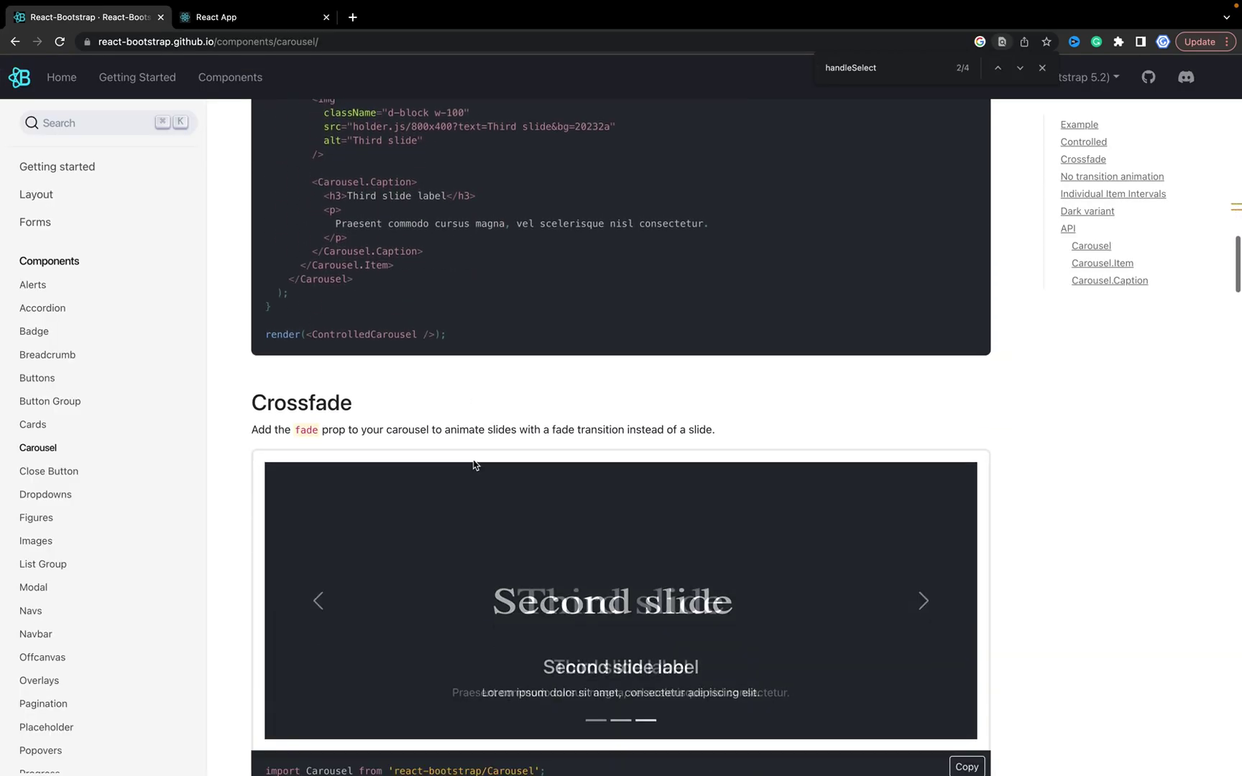
{"action": "scroll", "coordinate": [474, 464], "scroll_direction": "down", "scroll_amount": 3}
{"action": "scroll", "coordinate": [473, 463], "scroll_direction": "down", "scroll_amount": 3}
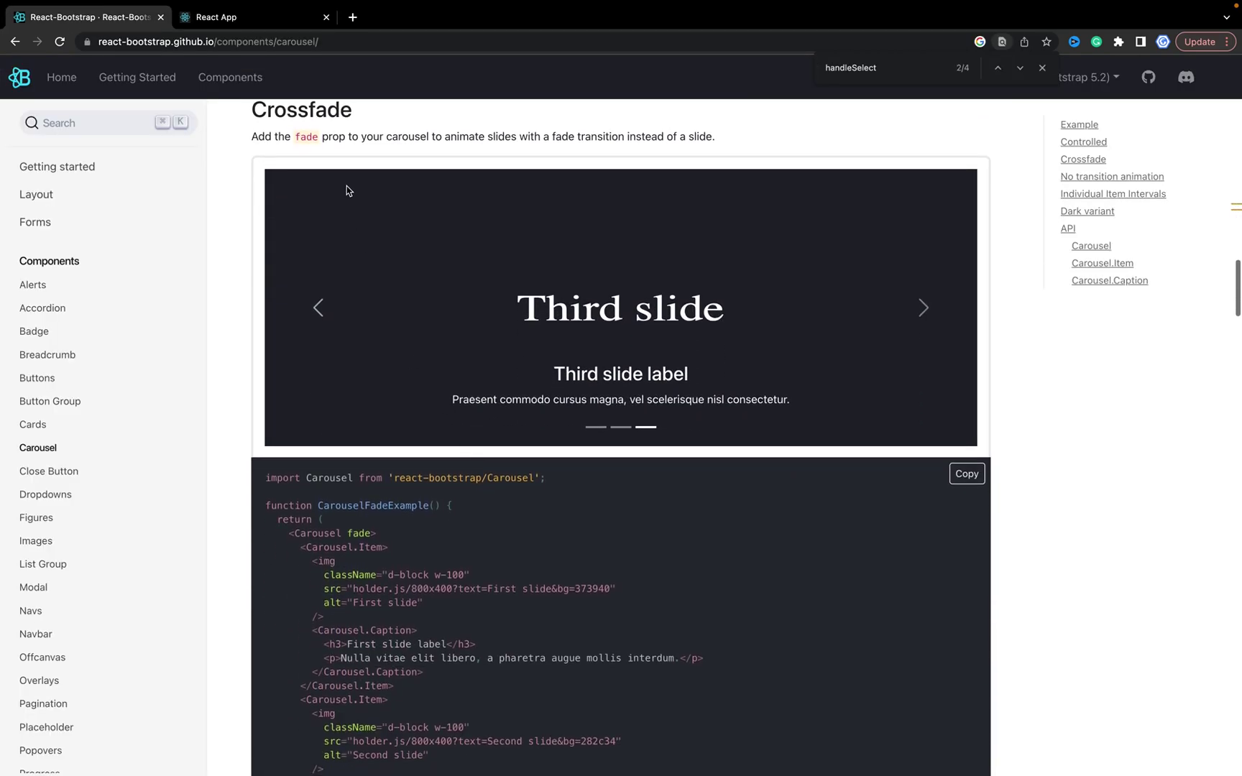
Cycle the Crossfade and No transition examples and select the slide={false} prop
{"action": "left_click", "coordinate": [928, 311]}
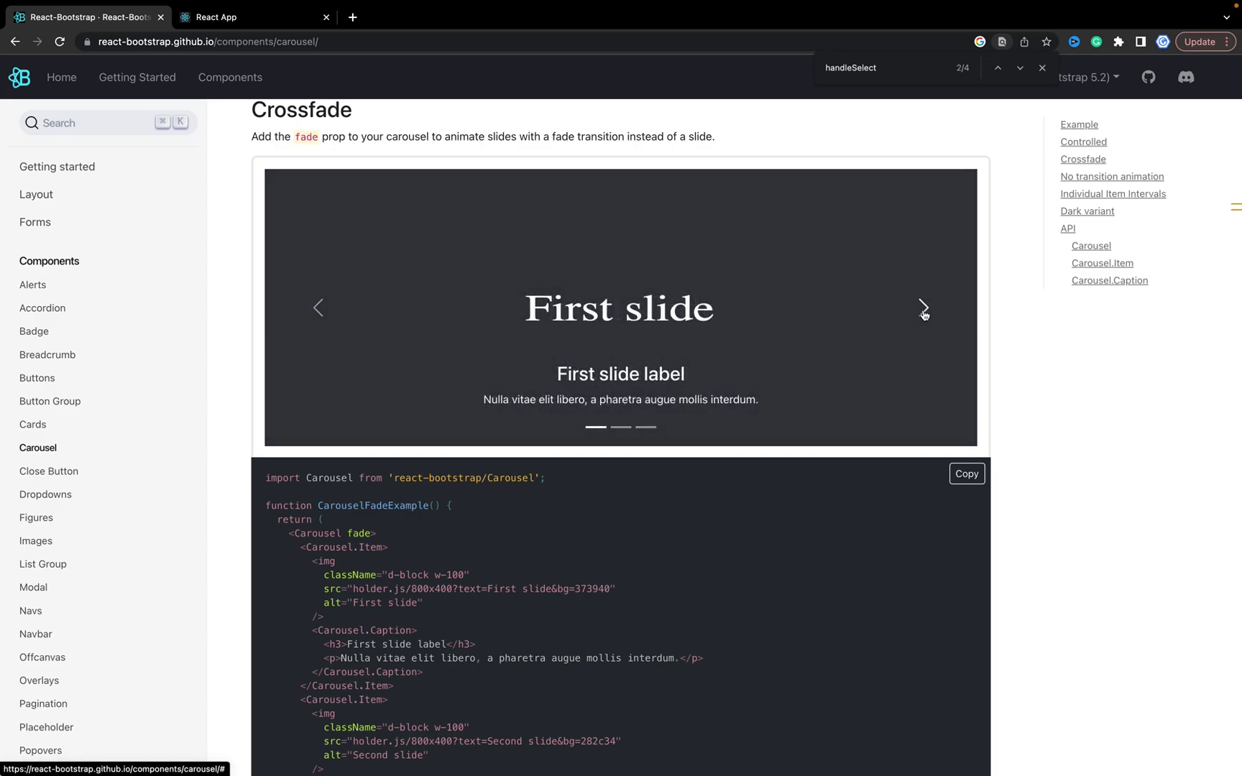
{"action": "left_click", "coordinate": [924, 312]}
{"action": "scroll", "coordinate": [925, 312], "scroll_direction": "down", "scroll_amount": 8}
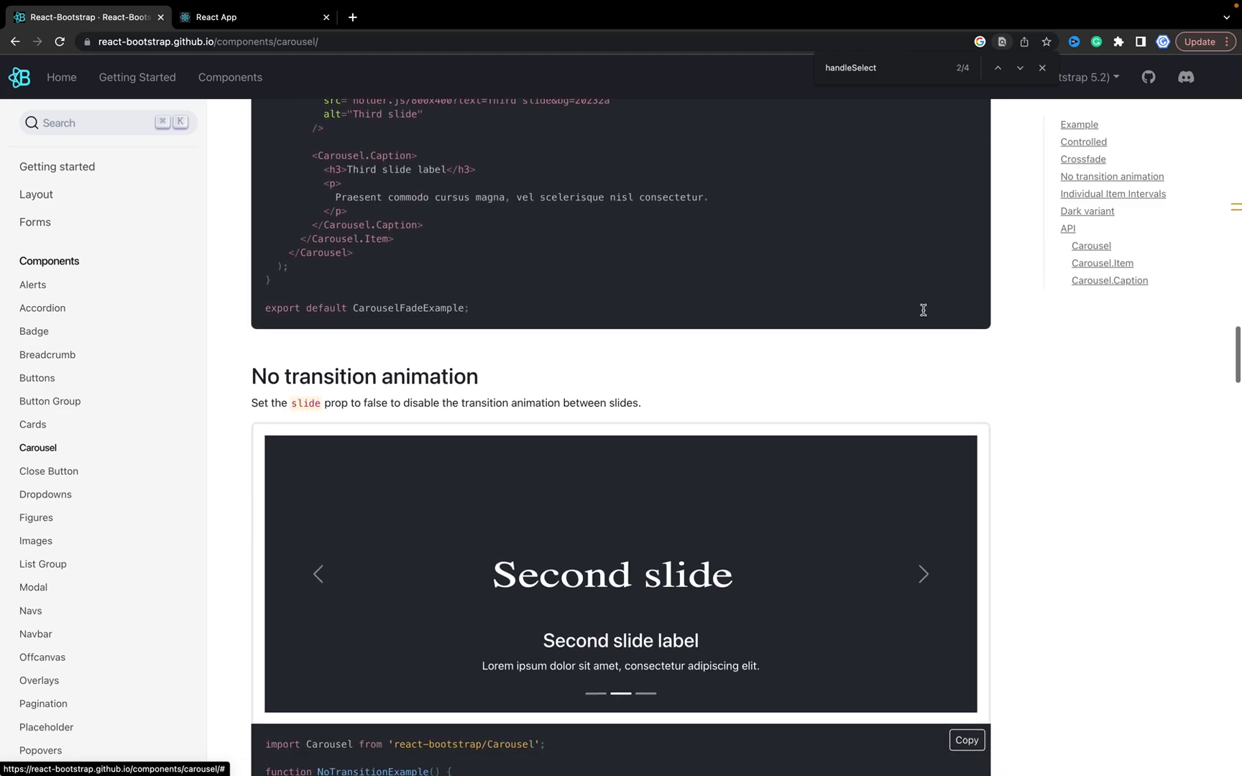
{"action": "scroll", "coordinate": [924, 312], "scroll_direction": "down", "scroll_amount": 2}
{"action": "scroll", "coordinate": [869, 407], "scroll_direction": "down", "scroll_amount": 2}
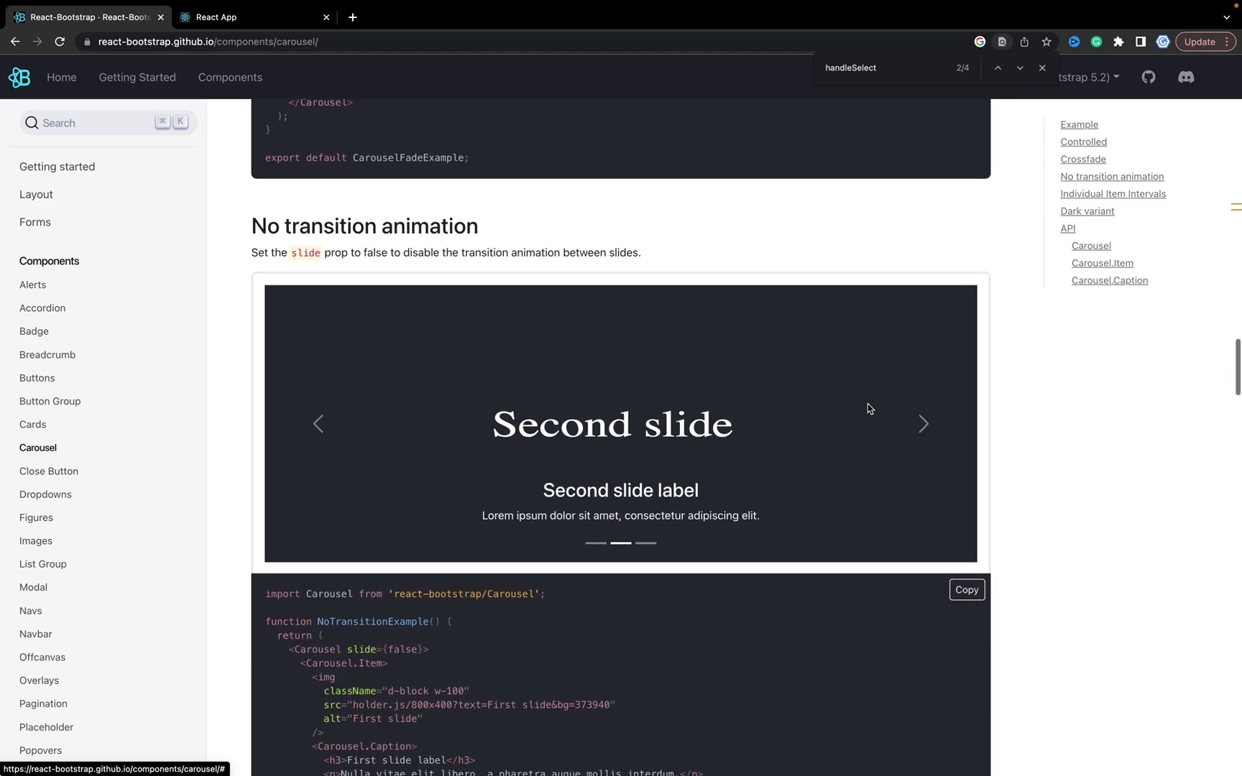
{"action": "left_click", "coordinate": [924, 425]}
{"action": "left_click", "coordinate": [924, 425]}
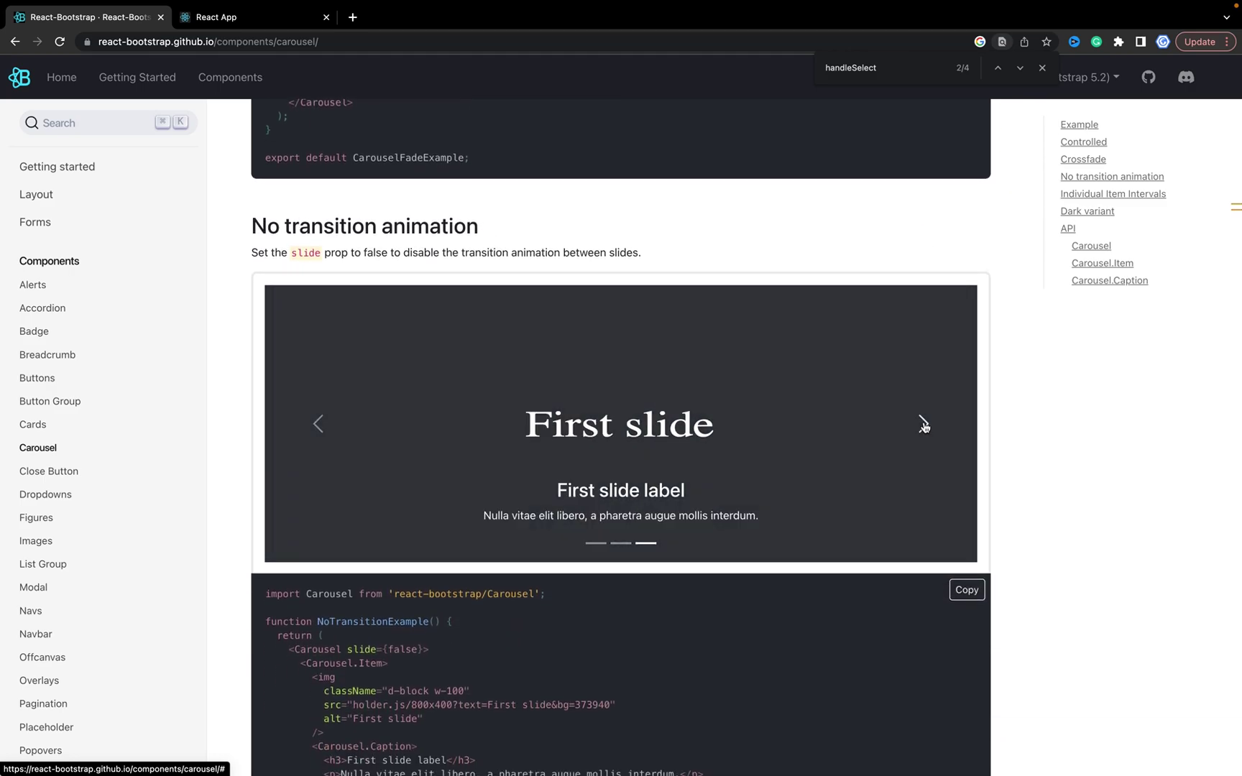
{"action": "left_click", "coordinate": [924, 426]}
{"action": "scroll", "coordinate": [923, 424], "scroll_direction": "down", "scroll_amount": 10}
{"action": "scroll", "coordinate": [923, 422], "scroll_direction": "down", "scroll_amount": 2}
{"action": "scroll", "coordinate": [680, 428], "scroll_direction": "up", "scroll_amount": 8}
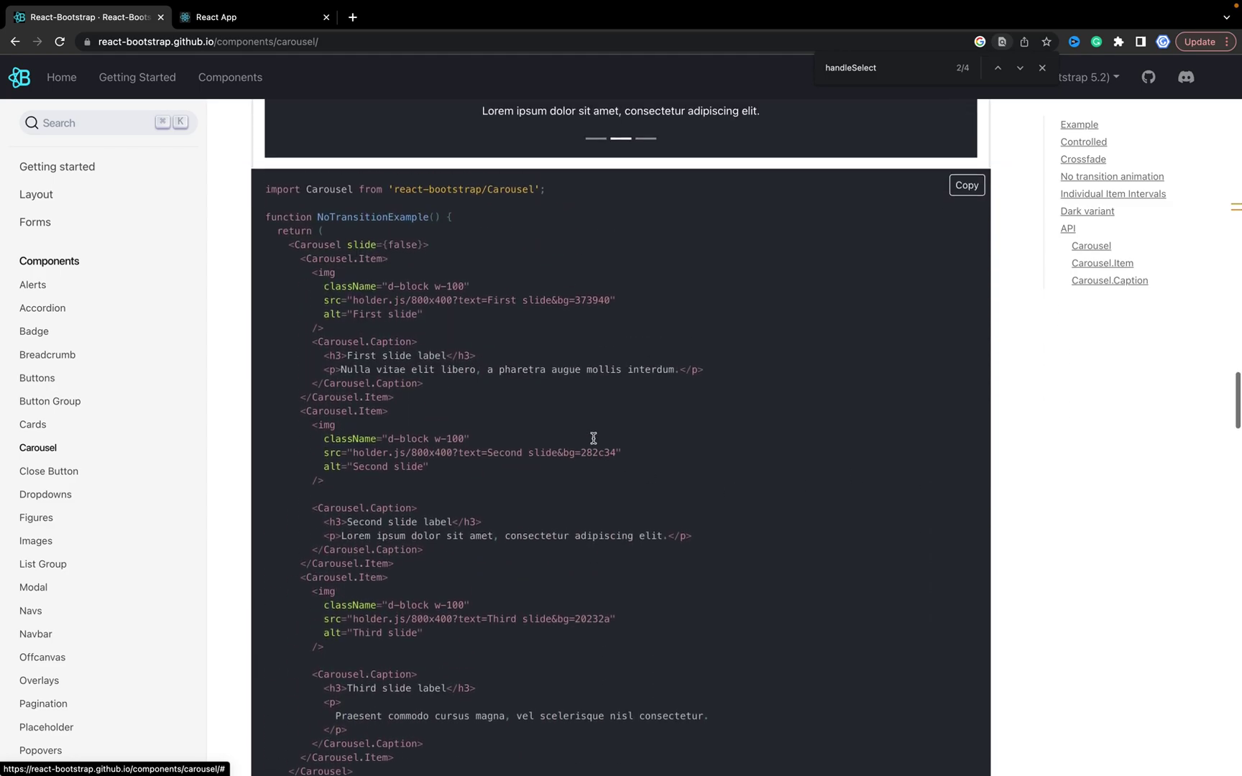
{"action": "scroll", "coordinate": [592, 437], "scroll_direction": "up", "scroll_amount": 2}
{"action": "left_click_drag", "start_coordinate": [347, 301], "coordinate": [431, 302]}
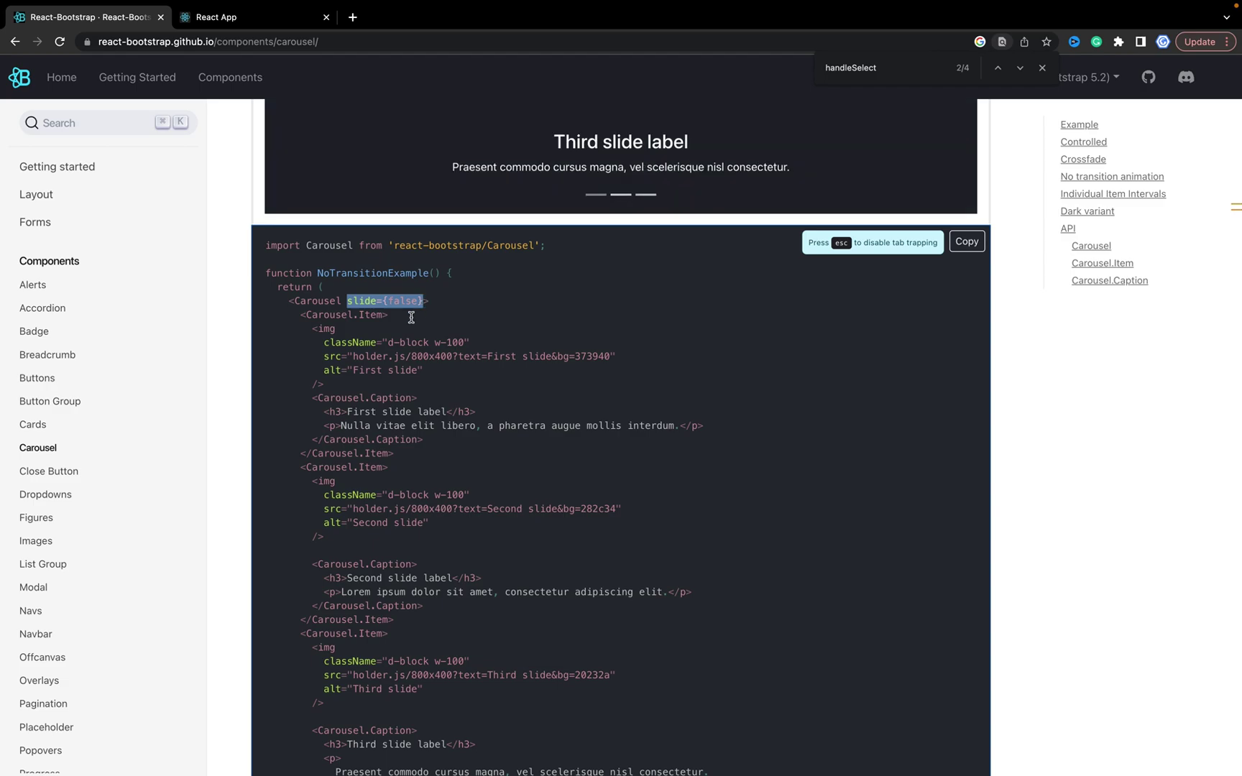
{"action": "scroll", "coordinate": [442, 400], "scroll_direction": "down", "scroll_amount": 10}
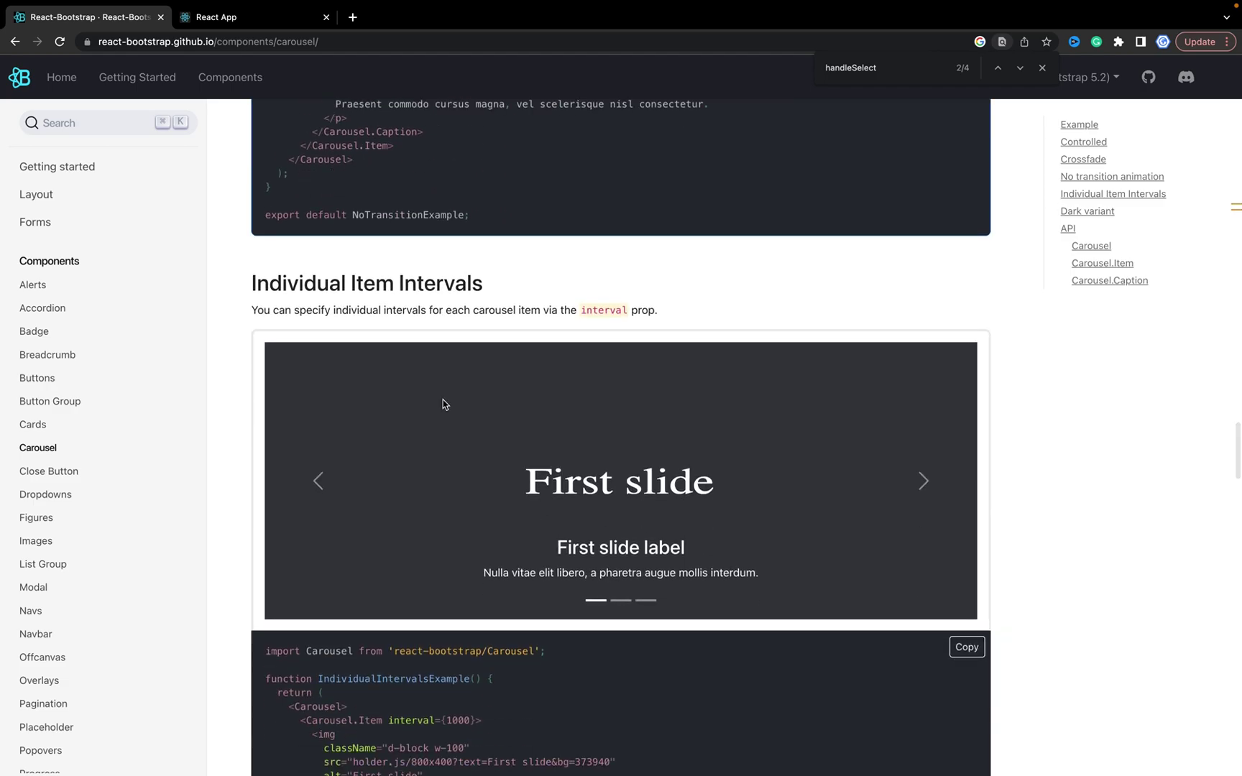
{"action": "scroll", "coordinate": [411, 343], "scroll_direction": "down", "scroll_amount": 2}
{"action": "scroll", "coordinate": [411, 344], "scroll_direction": "down", "scroll_amount": 5}
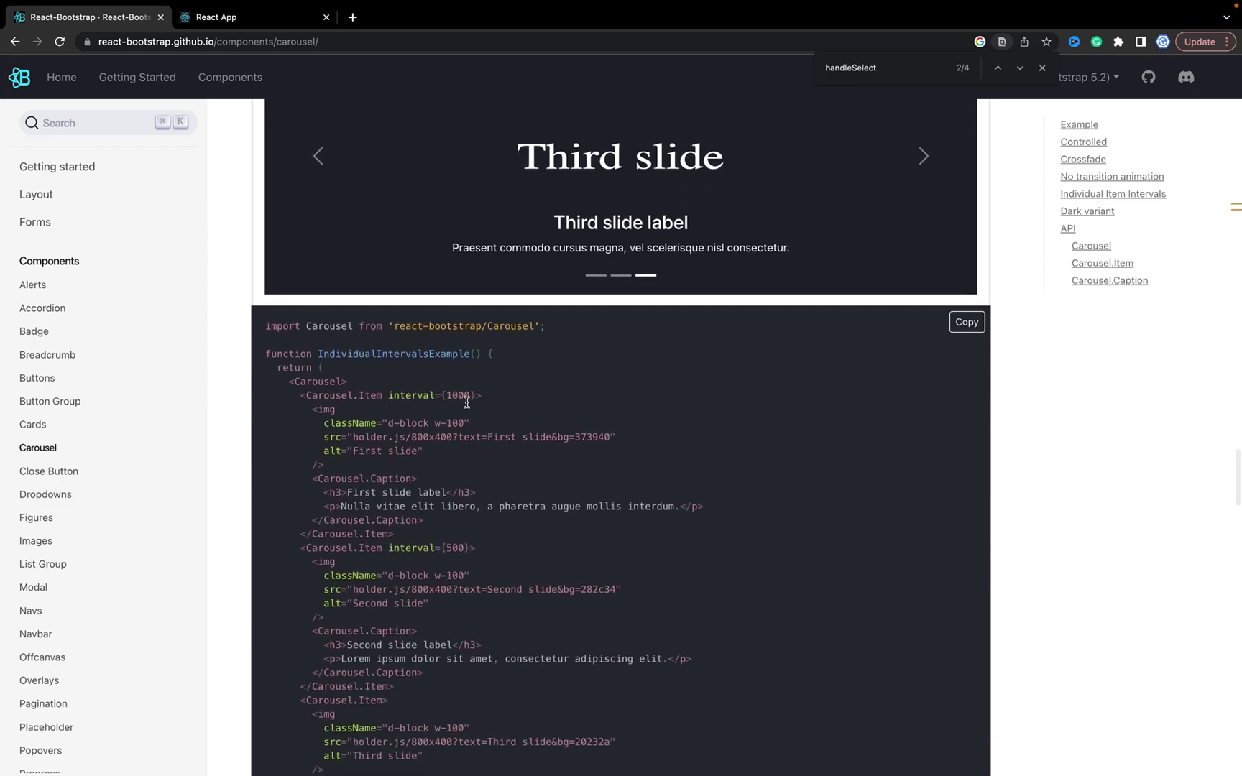
Select the interval={1000} prop in the Individual Item Intervals example code
{"action": "left_click", "coordinate": [368, 396]}
{"action": "left_click_drag", "start_coordinate": [388, 394], "coordinate": [493, 394]}
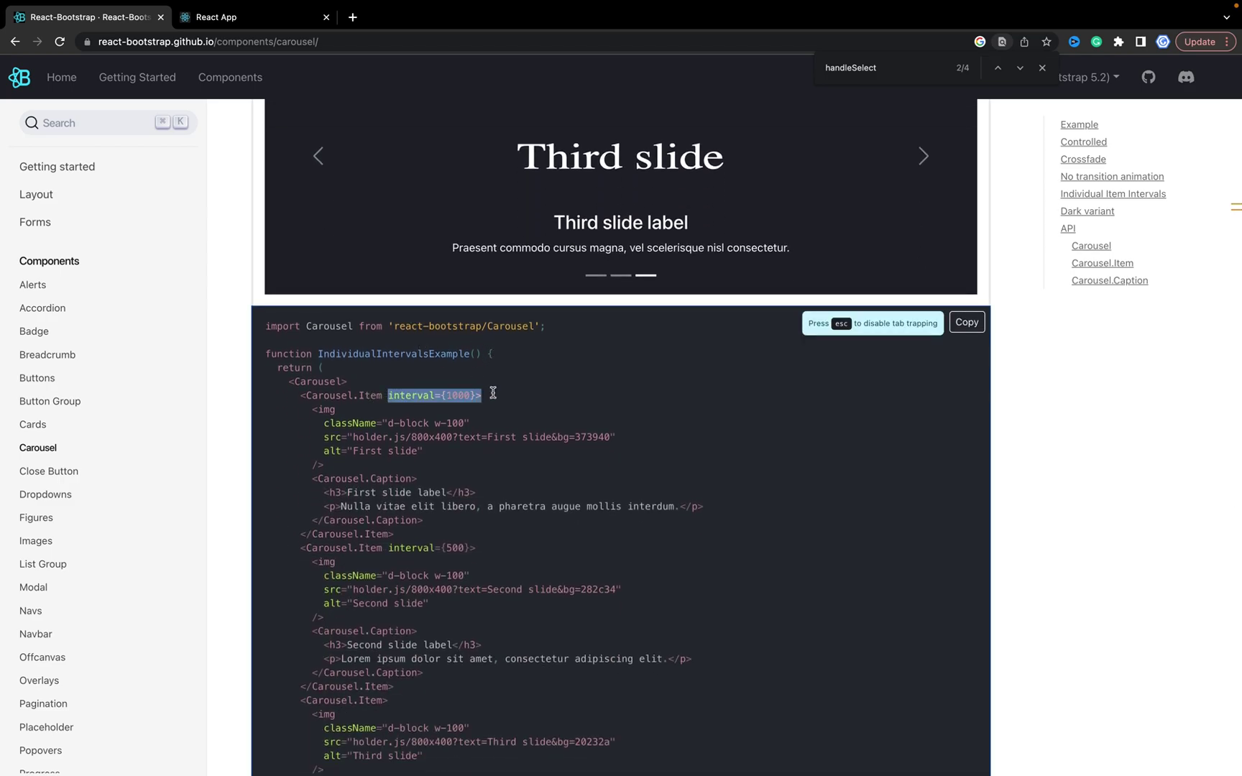
{"action": "left_click", "coordinate": [350, 398]}
{"action": "key", "text": "super+Tab"}
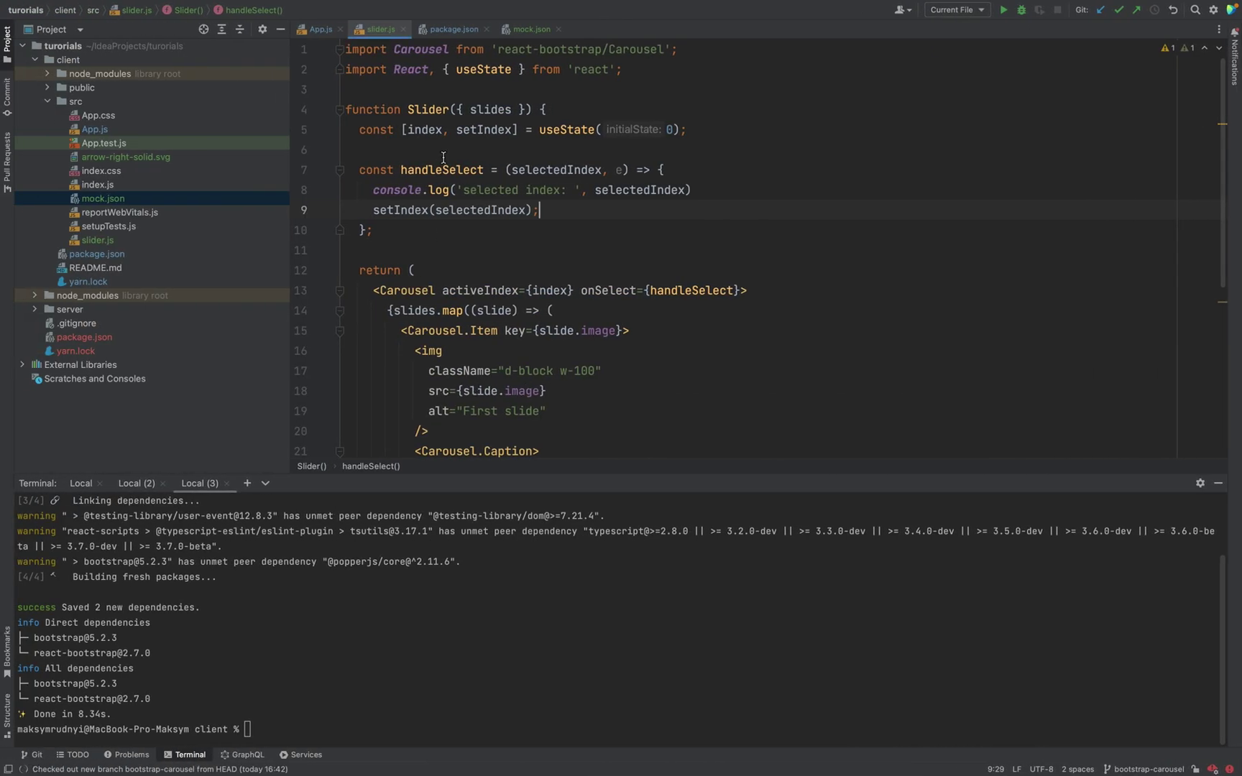
Add interval lines to the Avatar and Black Adam entries in mock.json
{"action": "left_click", "coordinate": [520, 31]}
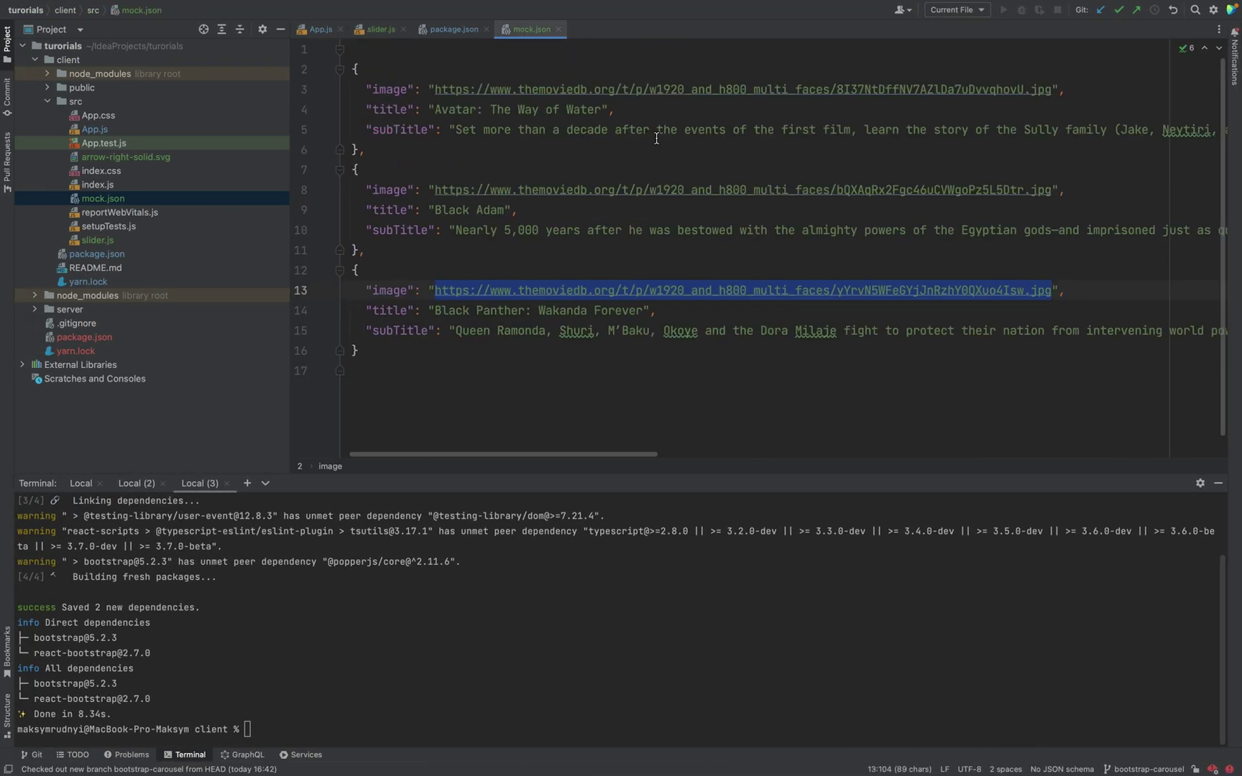
{"action": "scroll", "coordinate": [512, 154], "scroll_direction": "down", "scroll_amount": 1}
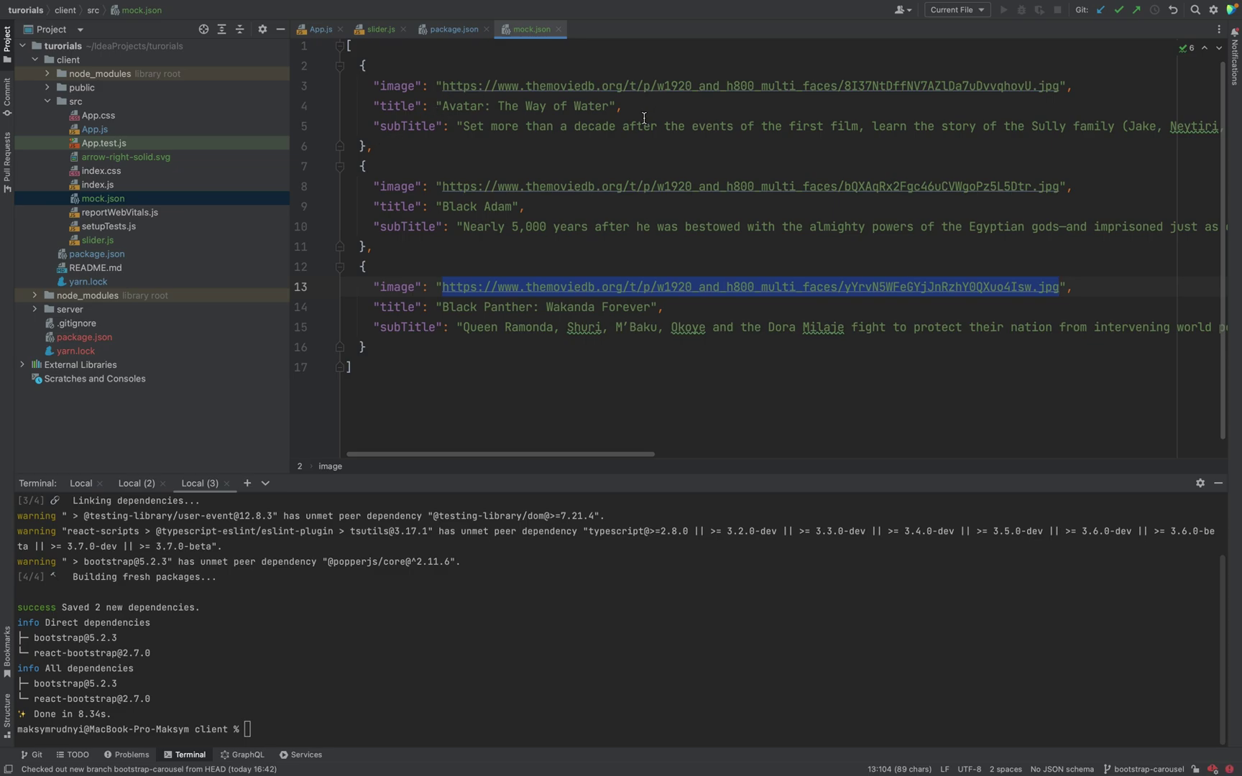
{"action": "scroll", "coordinate": [582, 194], "scroll_direction": "right", "scroll_amount": 5}
{"action": "scroll", "coordinate": [437, 165], "scroll_direction": "left", "scroll_amount": 5}
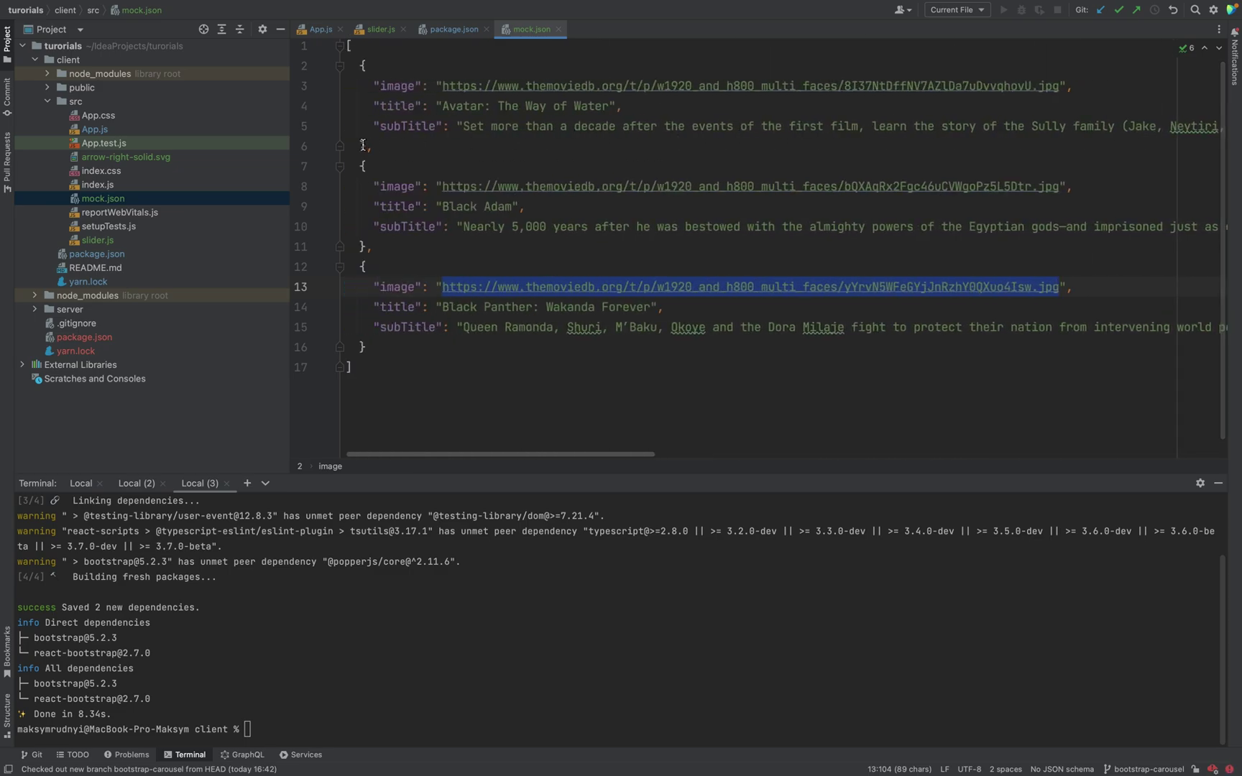
{"action": "left_click", "coordinate": [363, 145]}
{"action": "key", "text": "Return"}
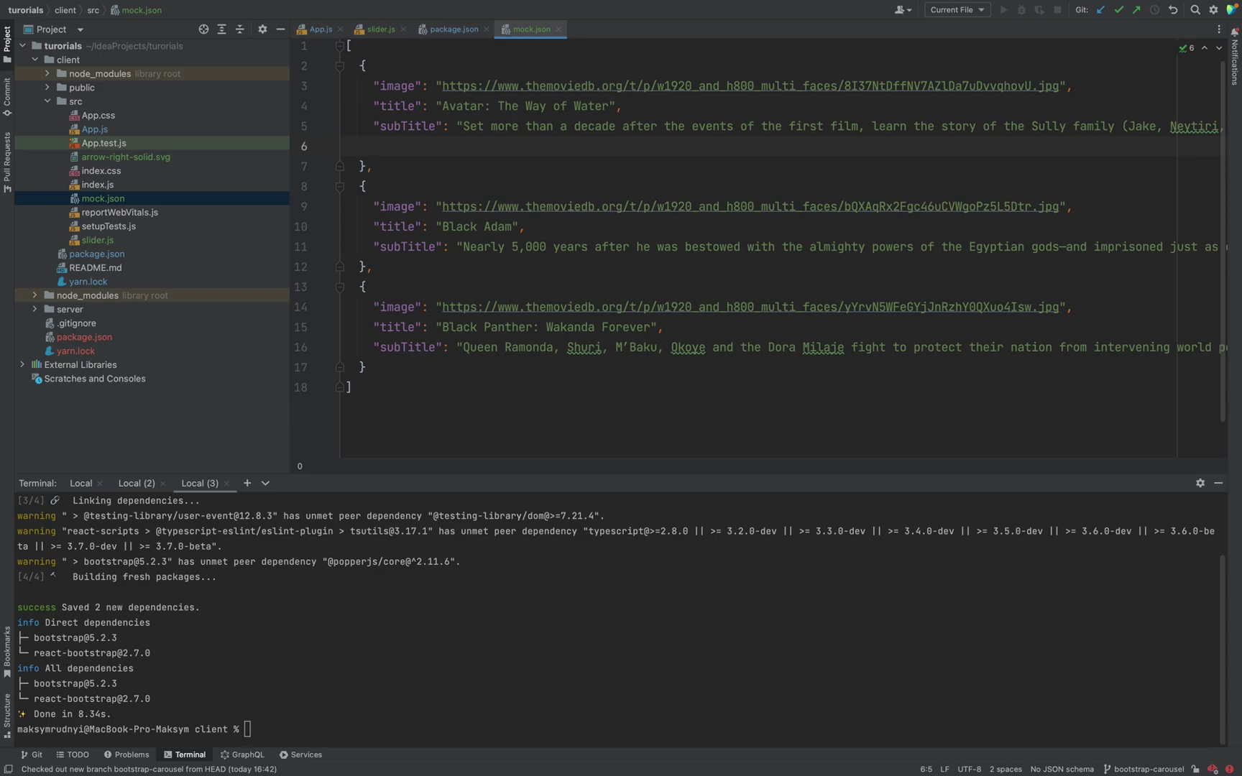
{"action": "type", "text": "\"interval\""}
{"action": "type", "text": ": \"1500\""}
{"action": "left_click", "coordinate": [372, 265]}
{"action": "key", "text": "ctrl+alt+Return"}
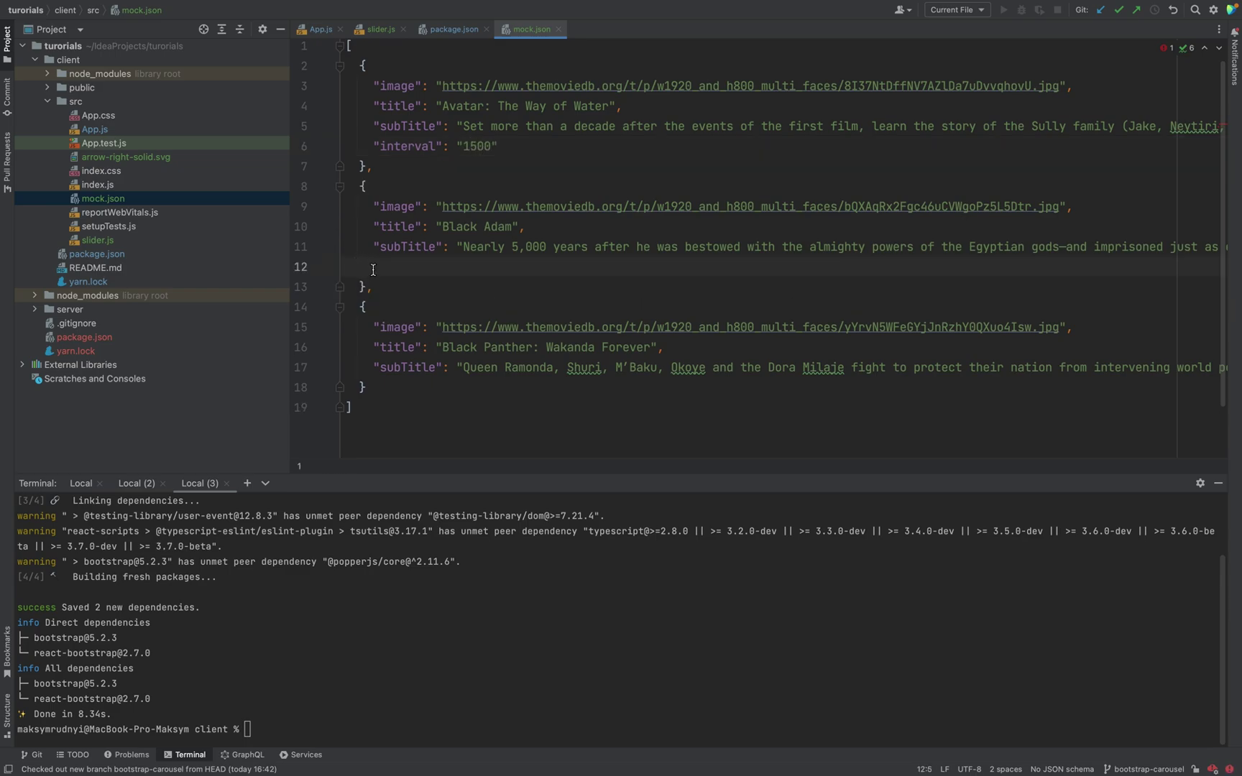
{"action": "type", "text": "\"interval:"}
{"action": "key", "text": "BackSpace"}
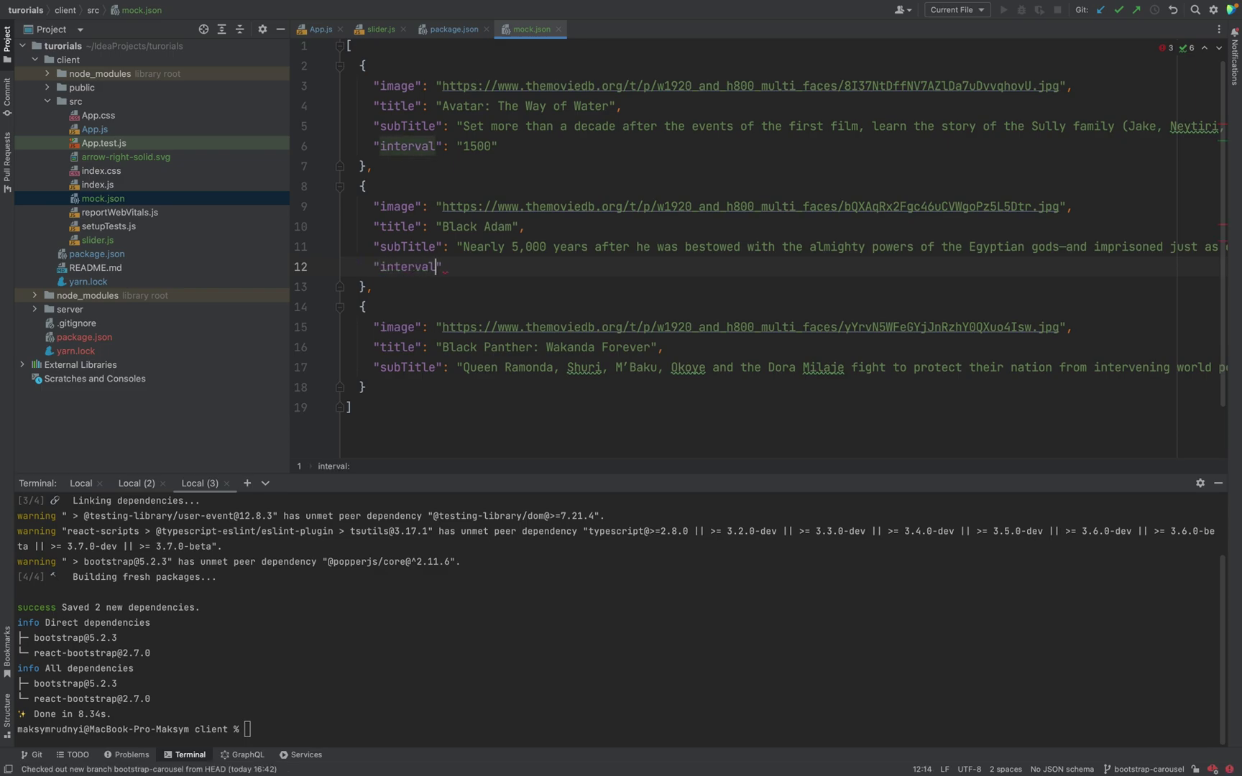
{"action": "type", "text": "\": \""}
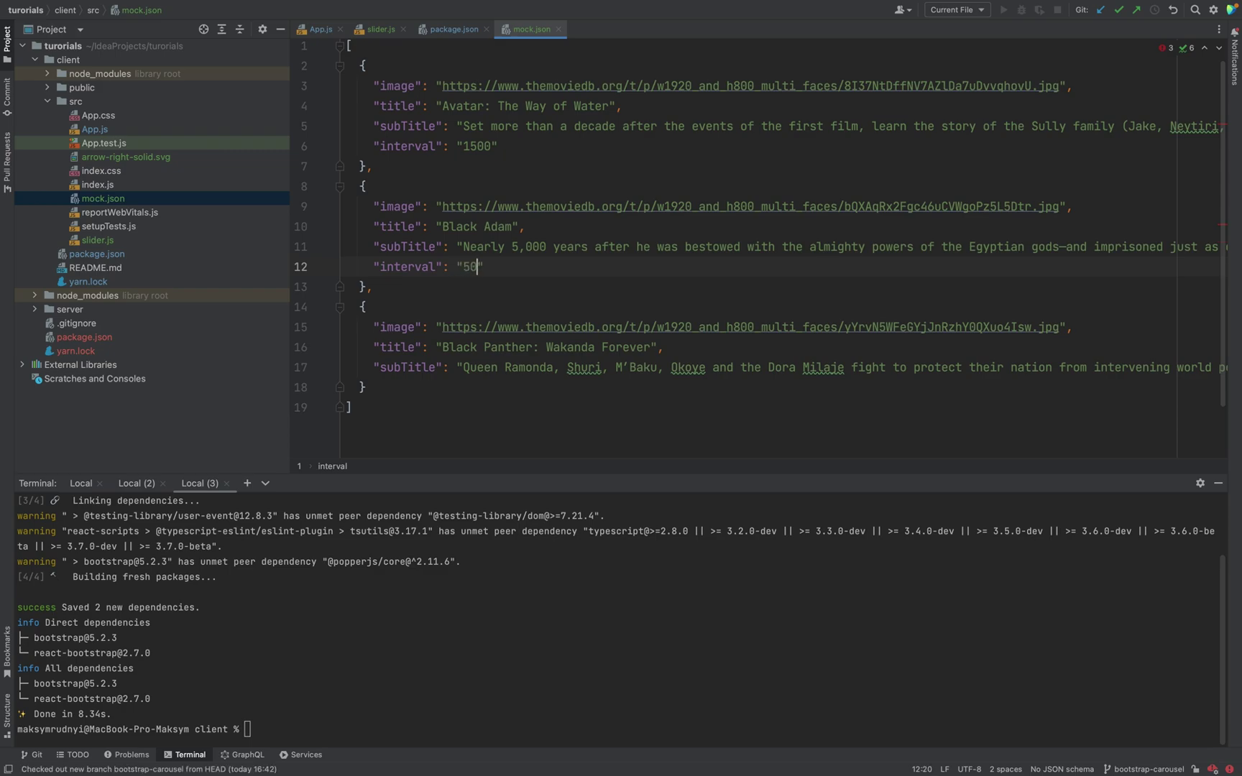
{"action": "type", "text": "500"}
{"action": "key", "text": "super+Tab"}
{"action": "left_click", "coordinate": [446, 401]}
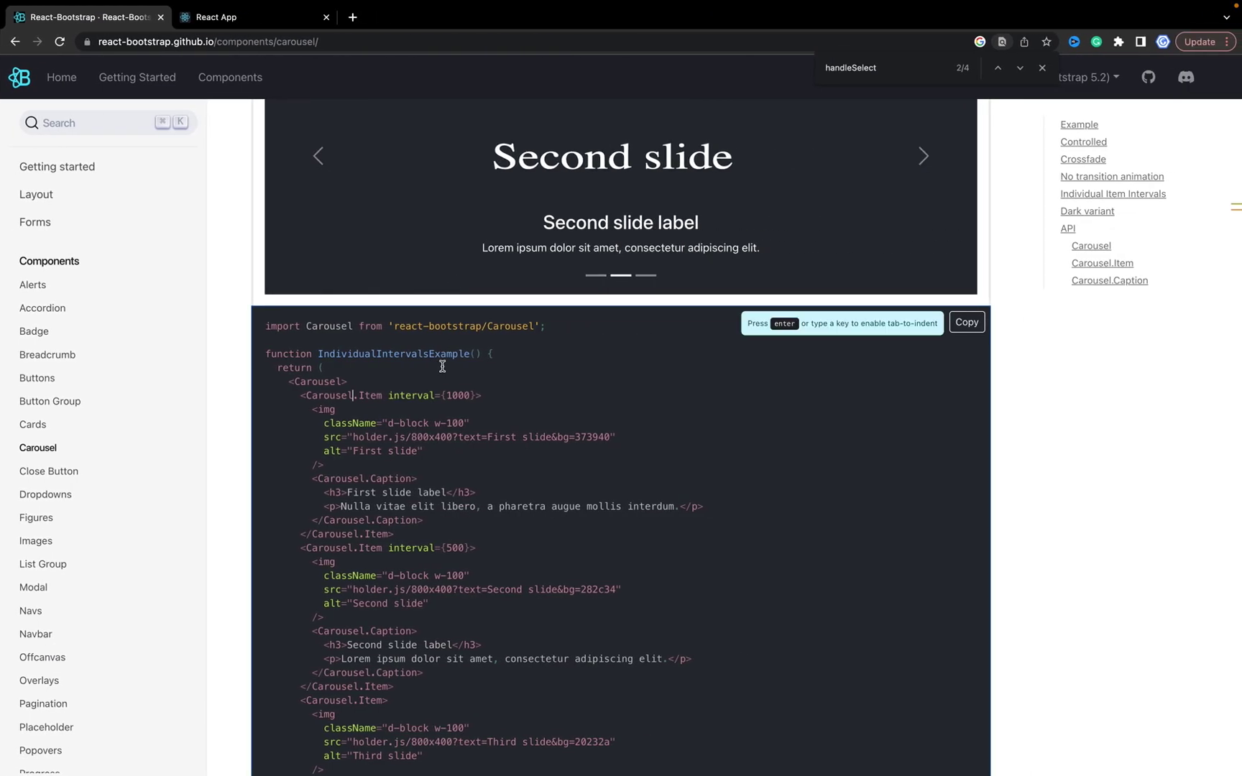
{"action": "key", "text": "super+Tab"}
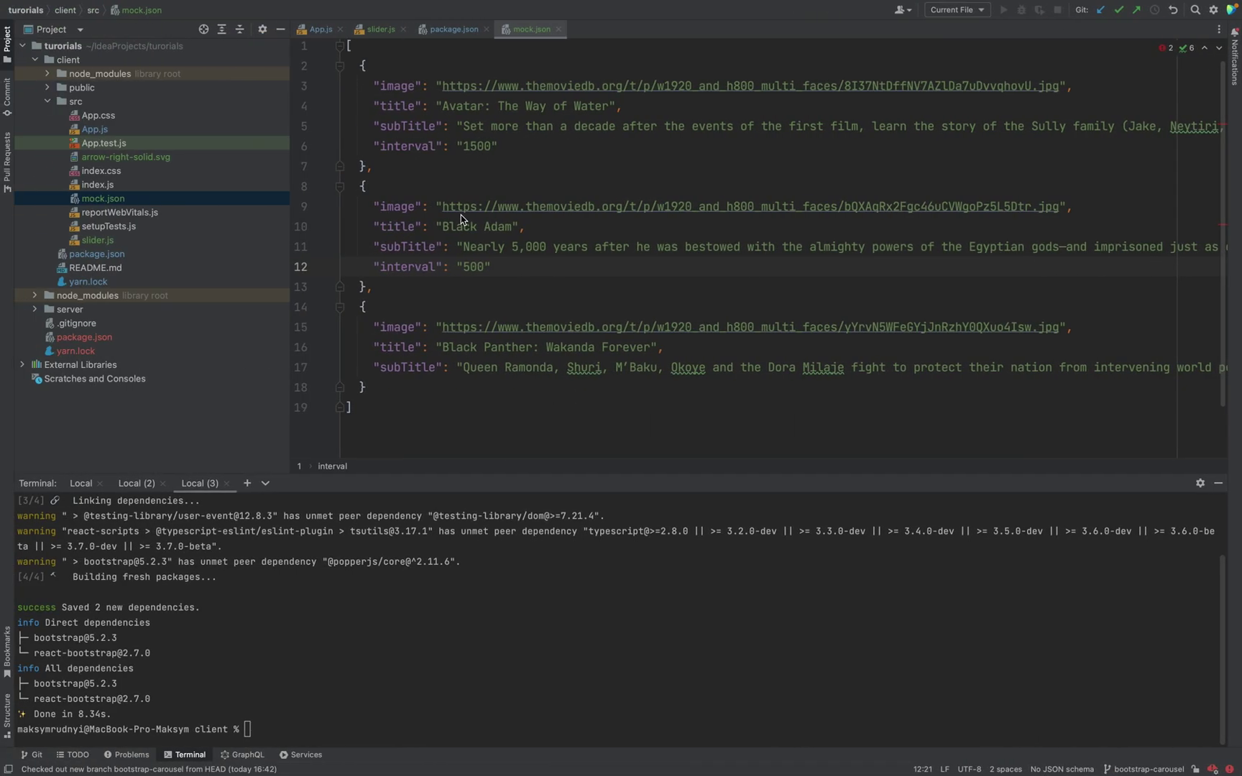
Remove the quotes so the 1500 and 500 intervals become numbers
{"action": "left_click", "coordinate": [465, 148]}
{"action": "key", "text": "BackSpace"}
{"action": "left_click", "coordinate": [498, 148]}
{"action": "key", "text": "BackSpace"}
{"action": "left_click", "coordinate": [464, 266]}
{"action": "key", "text": "BackSpace"}
{"action": "left_click", "coordinate": [491, 267]}
{"action": "key", "text": "BackSpace"}
Copy the interval line under Black Panther's subTitle and set it to 2500
{"action": "left_click_drag", "start_coordinate": [372, 267], "coordinate": [525, 267]}
{"action": "key", "text": "ctrl+c"}
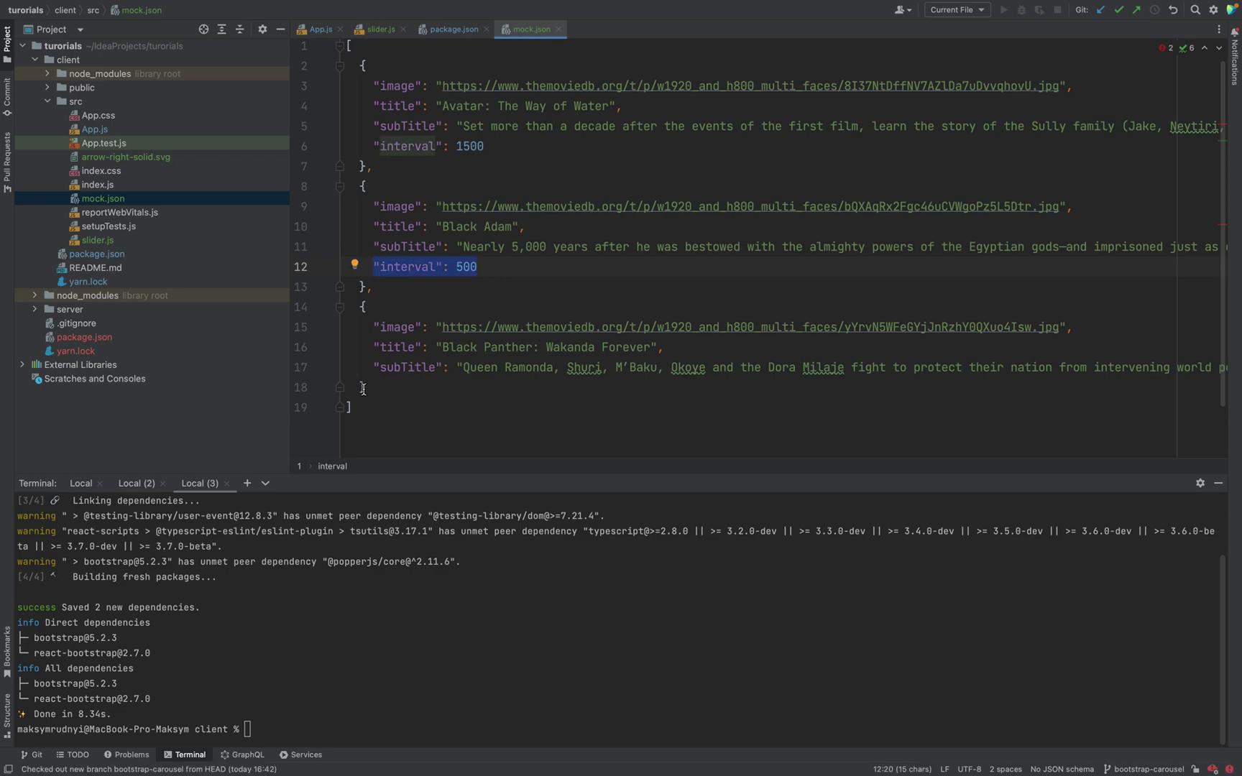
{"action": "left_click", "coordinate": [1223, 367]}
{"action": "key", "text": "Return"}
{"action": "key", "text": "ctrl+v"}
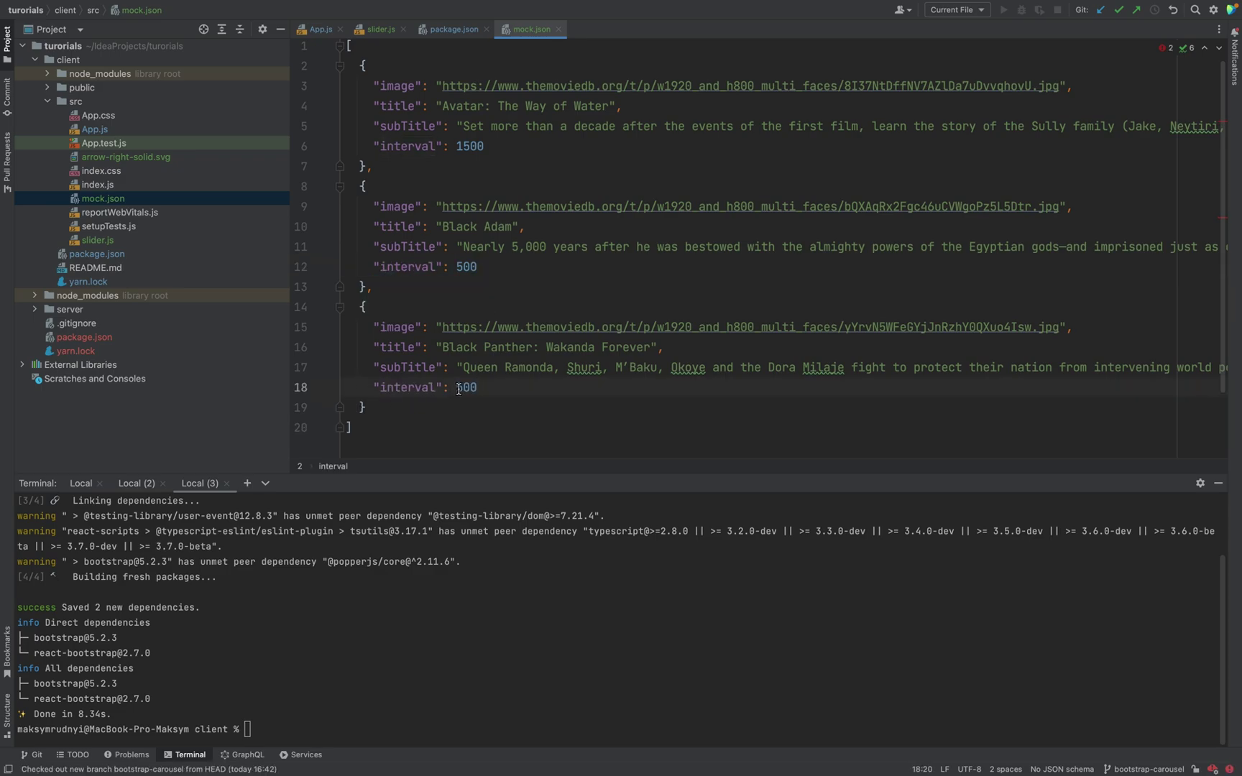
{"action": "left_click", "coordinate": [457, 387]}
{"action": "type", "text": "2"}
{"action": "left_click", "coordinate": [97, 239]}
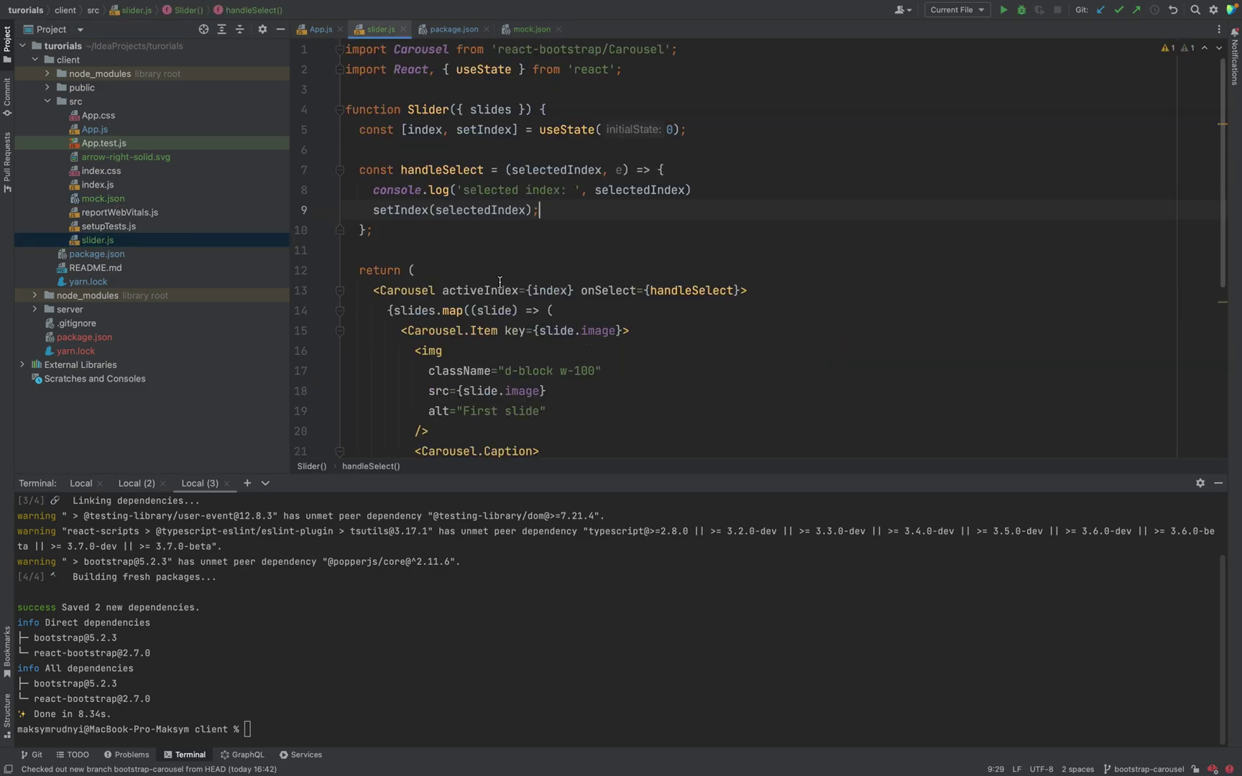
{"action": "scroll", "coordinate": [500, 282], "scroll_direction": "down", "scroll_amount": 1}
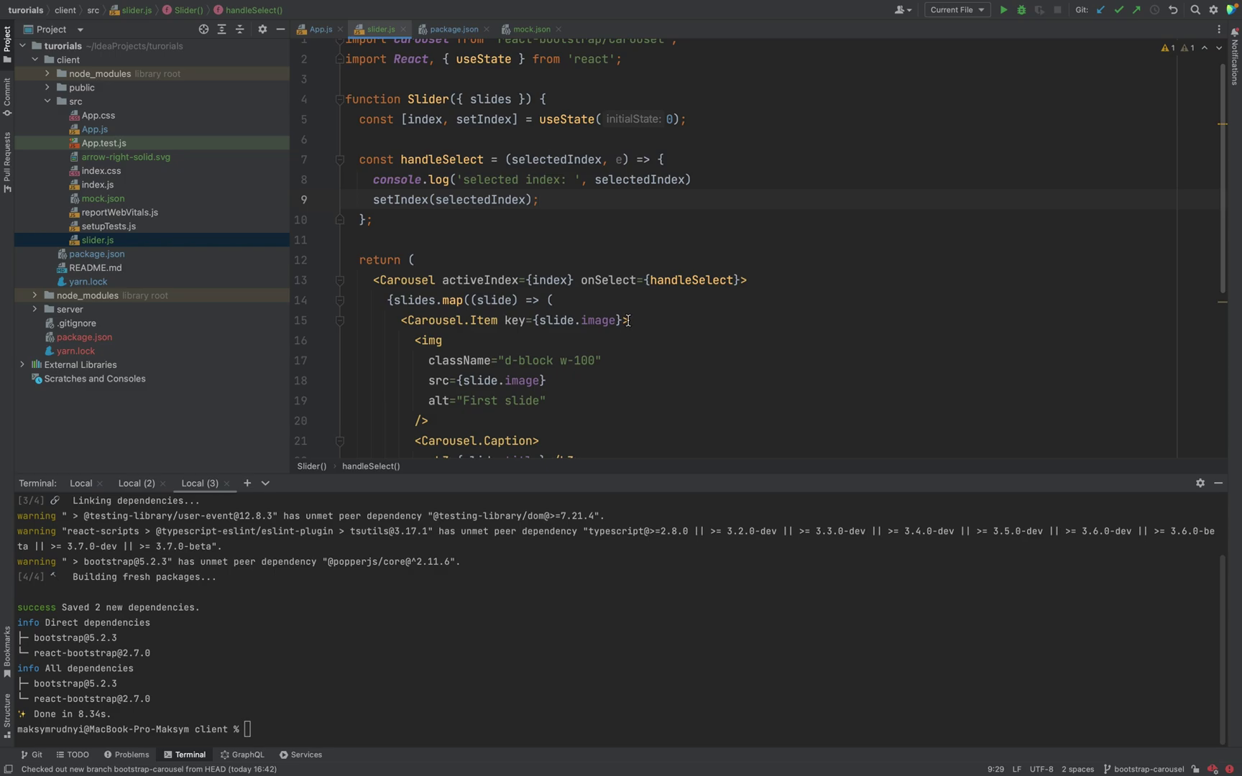
Add interval={slide.interval} to the Carousel.Item on line 15 using autocomplete
{"action": "left_click", "coordinate": [627, 321]}
{"action": "type", "text": "in"}
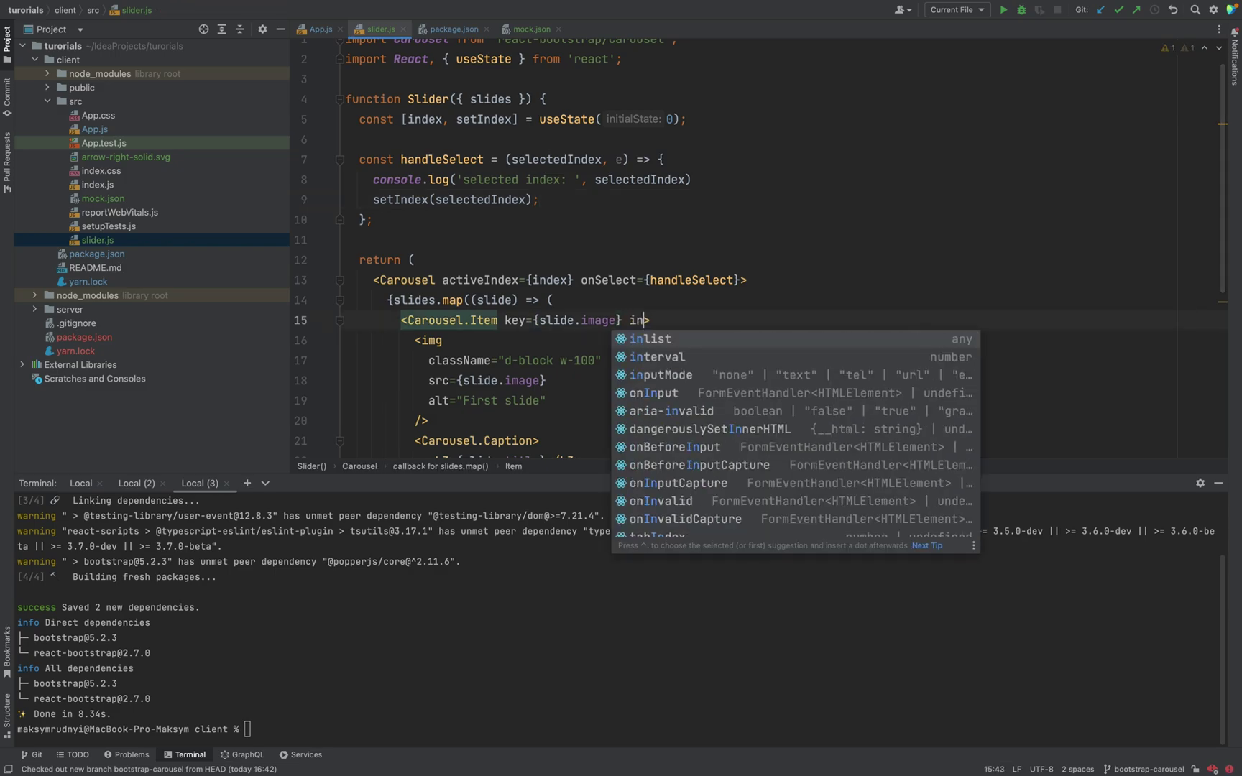
{"action": "key", "text": "Down"}
{"action": "key", "text": "Return"}
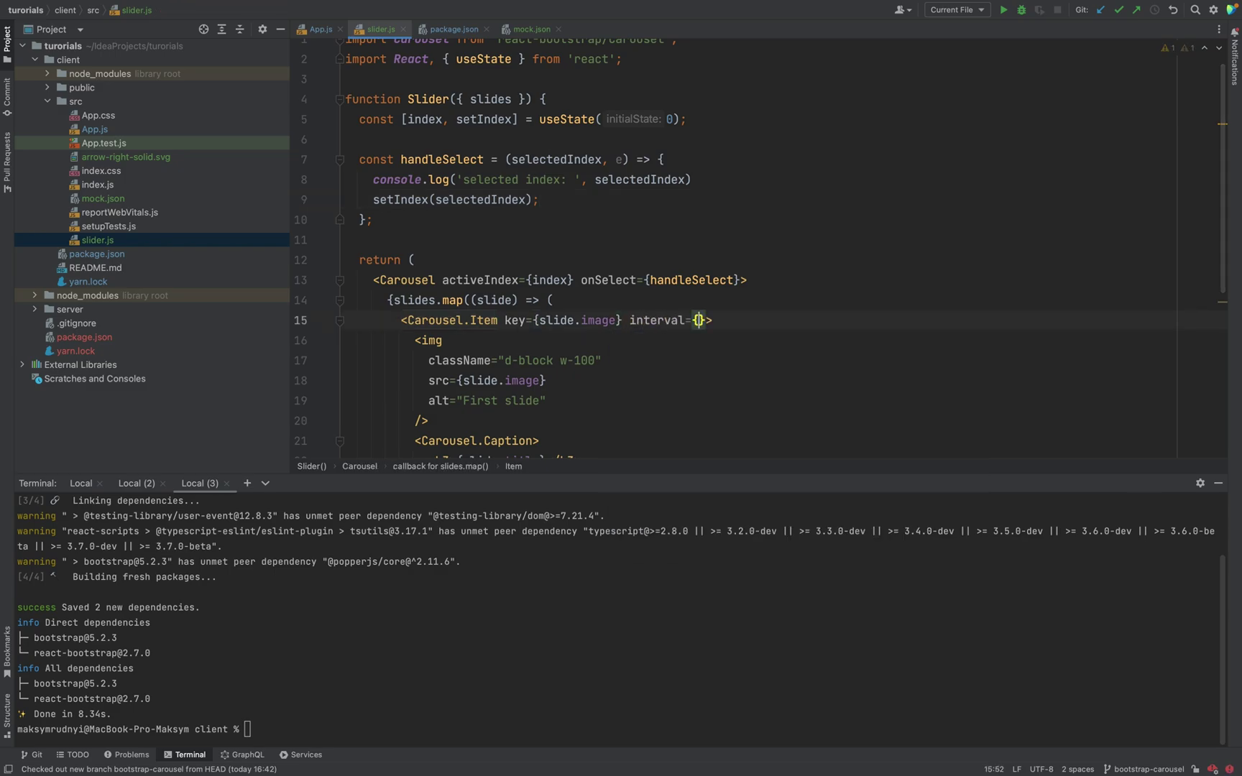
{"action": "type", "text": "slide"}
{"action": "key", "text": "Return"}
{"action": "type", "text": ".image} interval"}
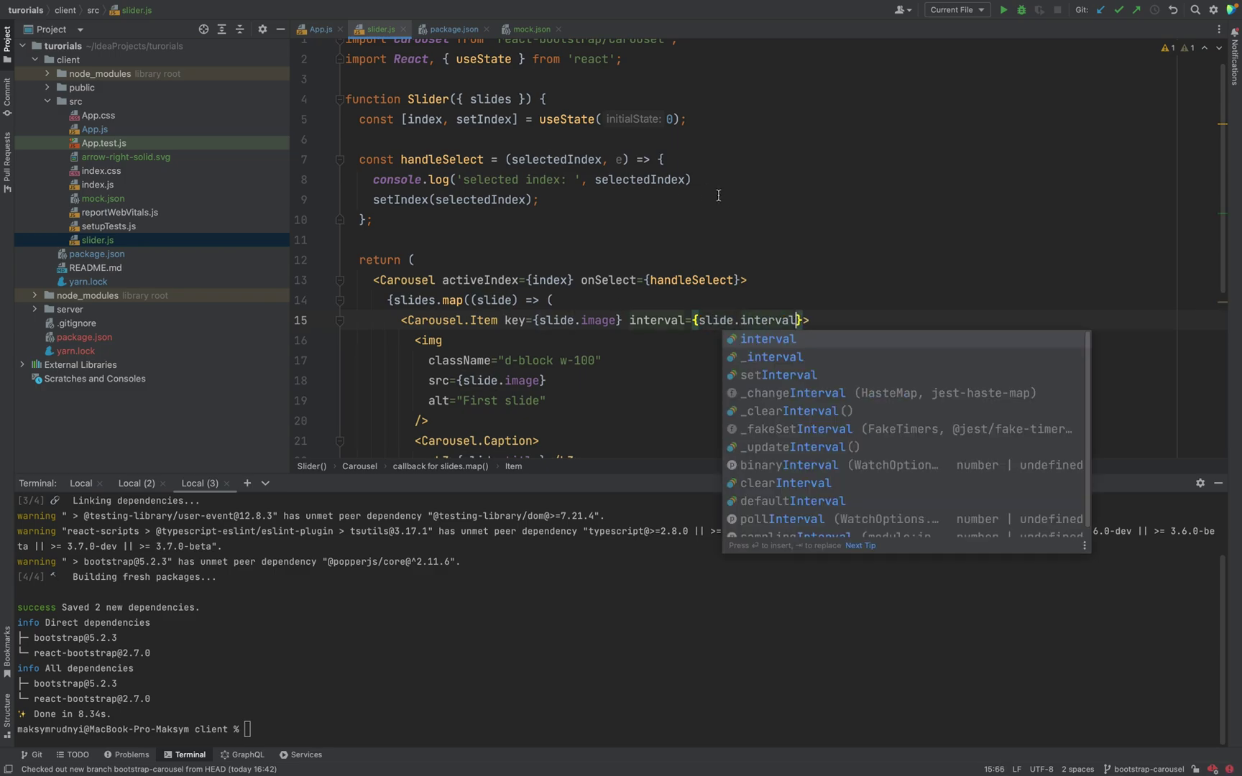
{"action": "left_click", "coordinate": [729, 198]}
{"action": "key", "text": "super+Tab"}
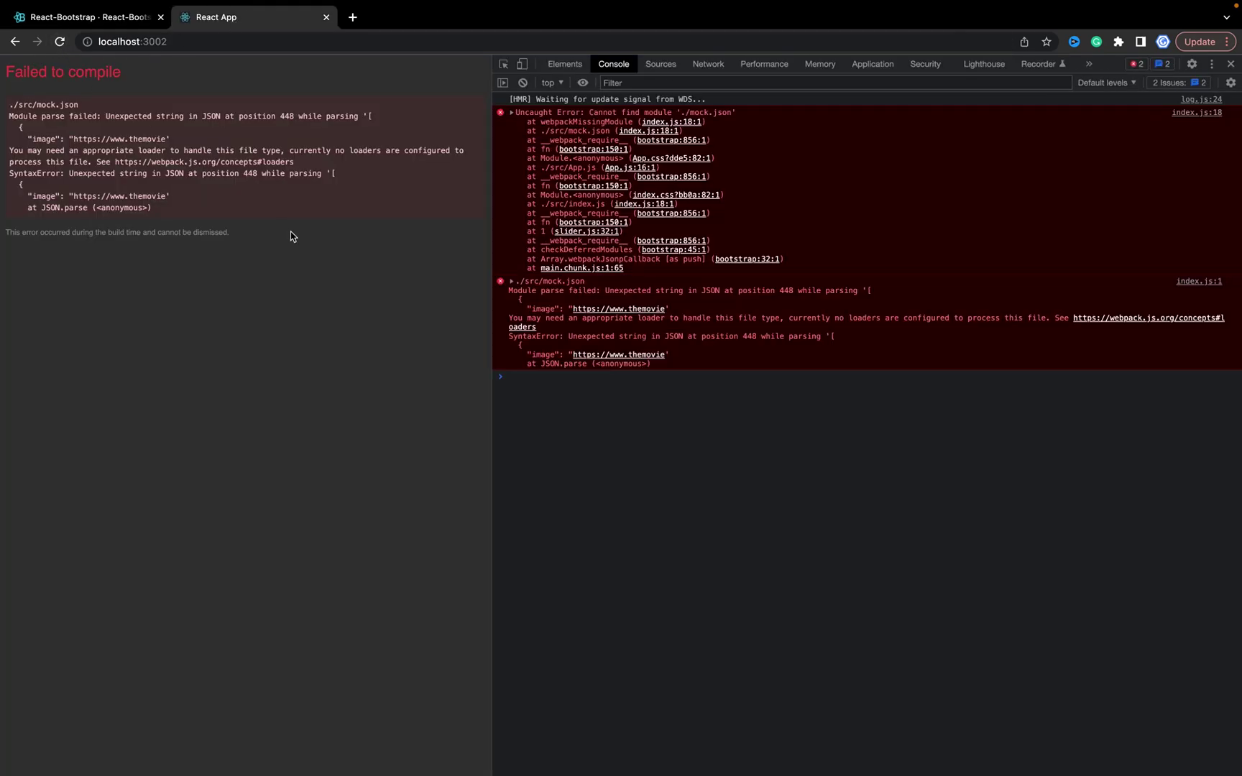
Open mock.json and reload the app to recheck the compile error
{"action": "key", "text": "ctrl+Left"}
{"action": "left_click", "coordinate": [529, 28]}
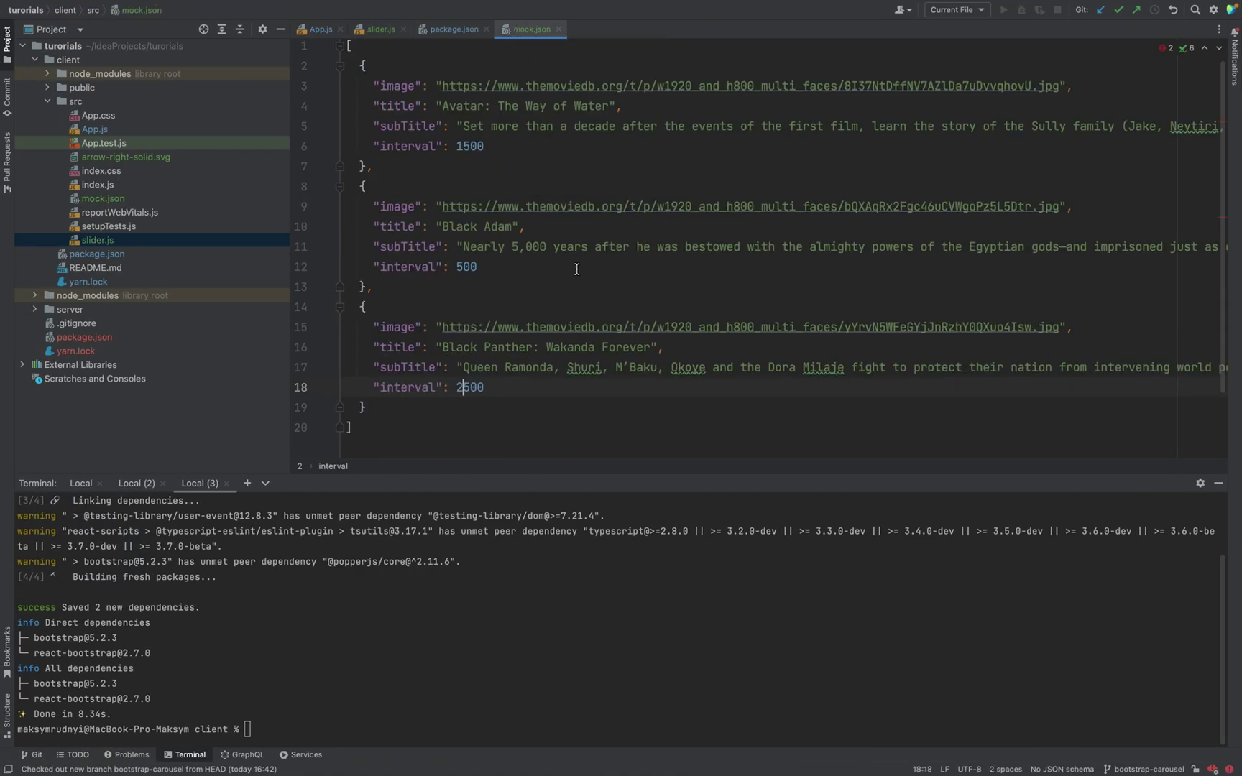
{"action": "scroll", "coordinate": [544, 284], "scroll_direction": "up", "scroll_amount": 1}
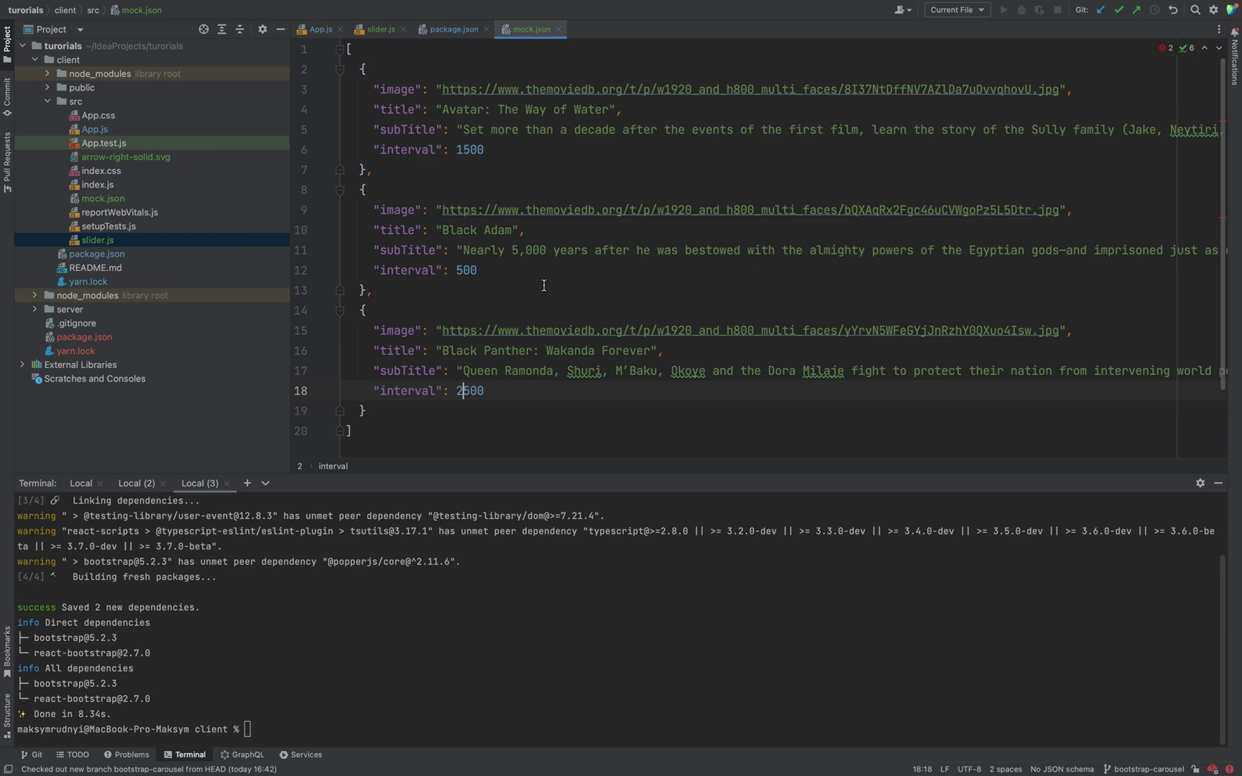
{"action": "key", "text": "ctrl+Right"}
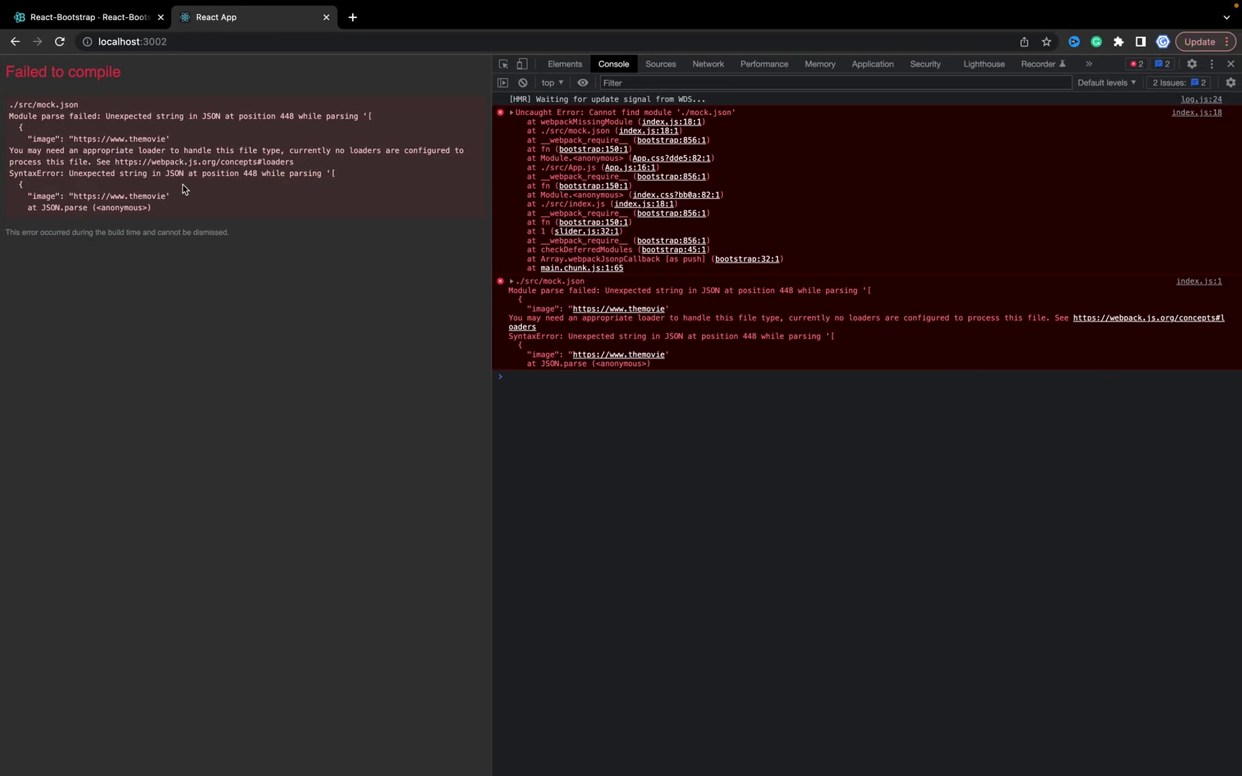
{"action": "left_click", "coordinate": [60, 41]}
{"action": "key", "text": "ctrl+Left"}
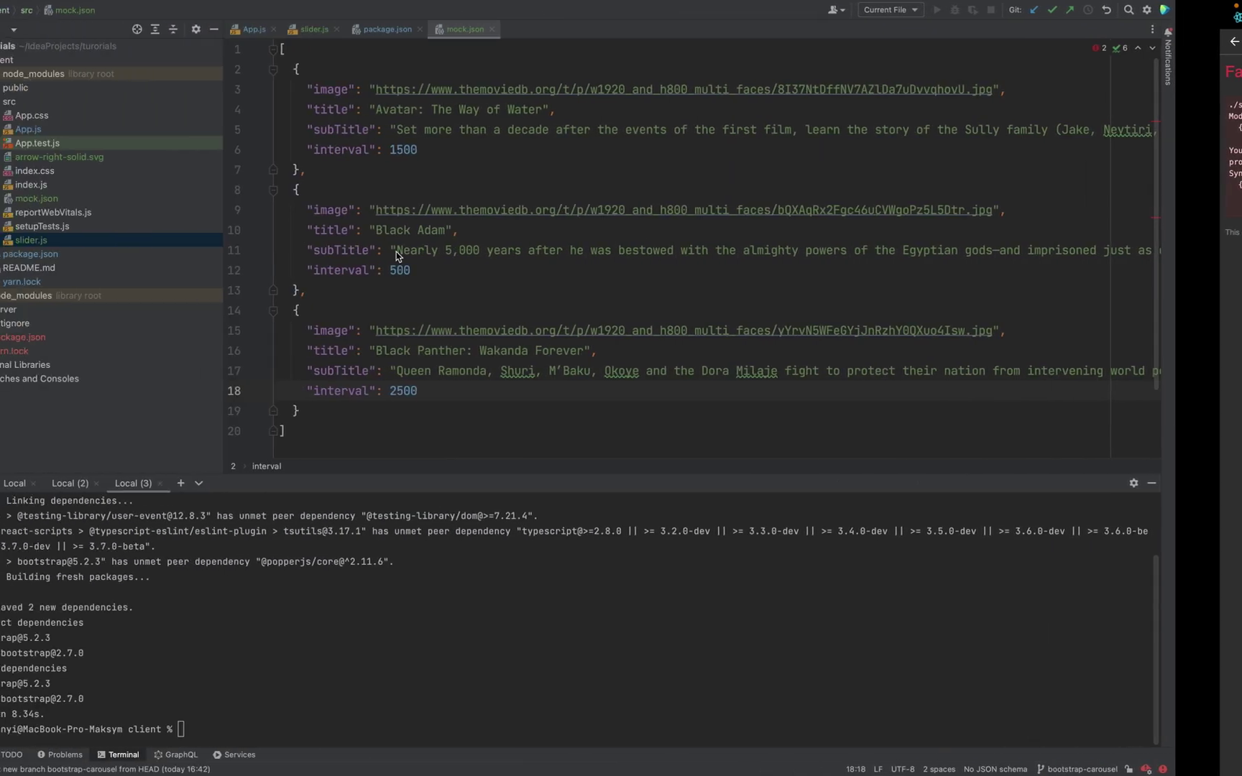
Add commas after the Avatar and Black Adam subTitle values on lines 5 and 11
{"action": "left_click", "coordinate": [469, 150]}
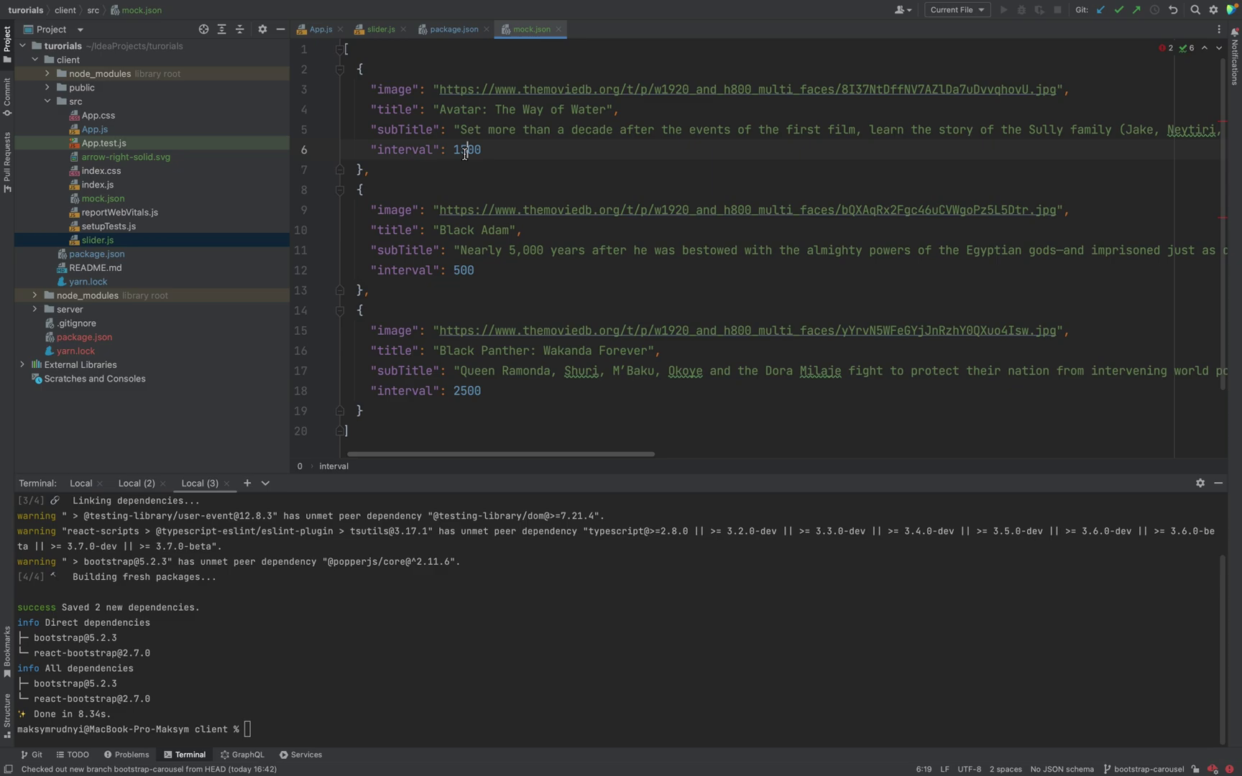
{"action": "scroll", "coordinate": [469, 155], "scroll_direction": "right", "scroll_amount": 15}
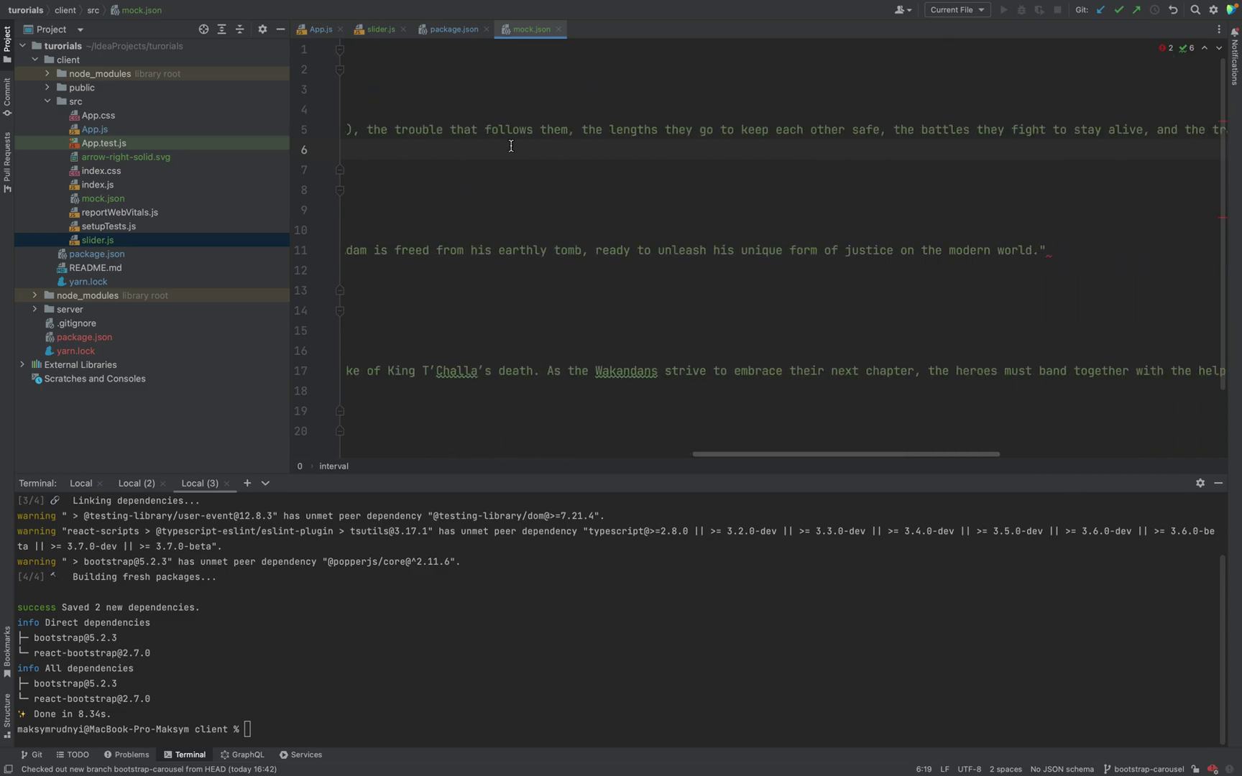
{"action": "left_click", "coordinate": [885, 133]}
{"action": "type", "text": ","}
{"action": "left_click", "coordinate": [464, 249]}
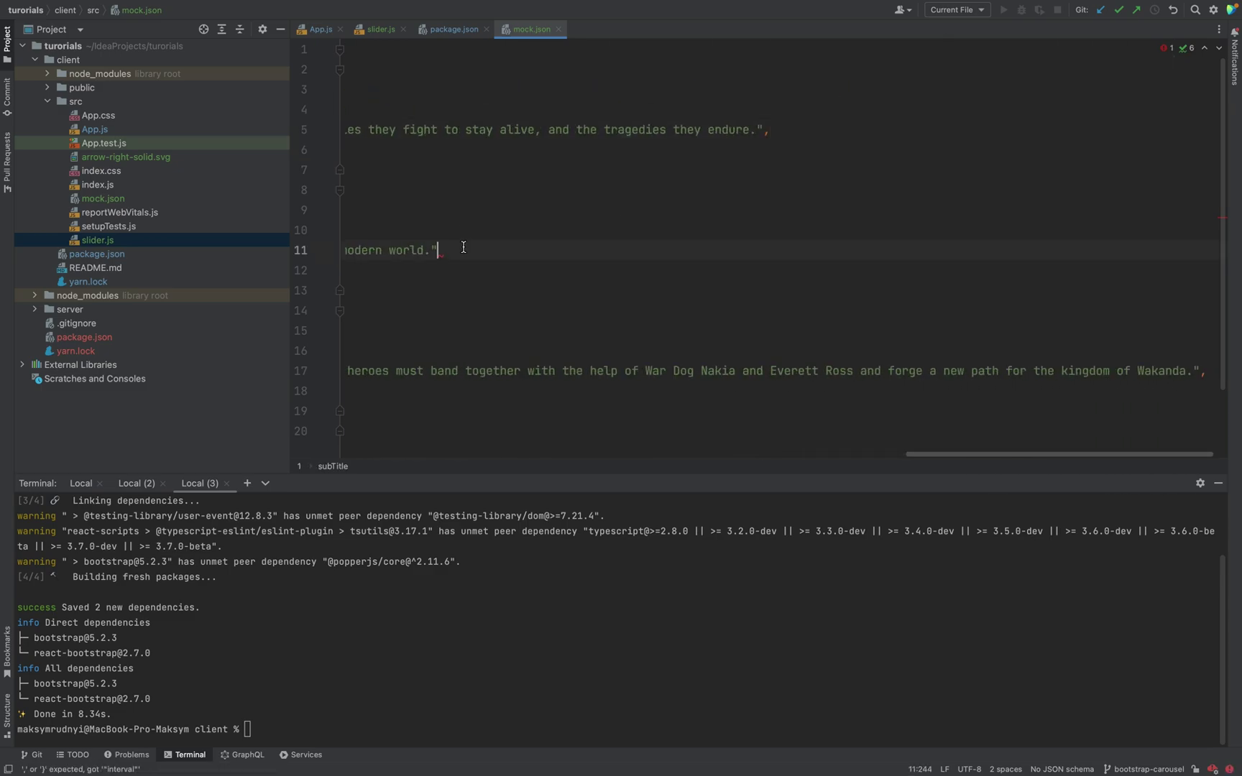
{"action": "type", "text": ","}
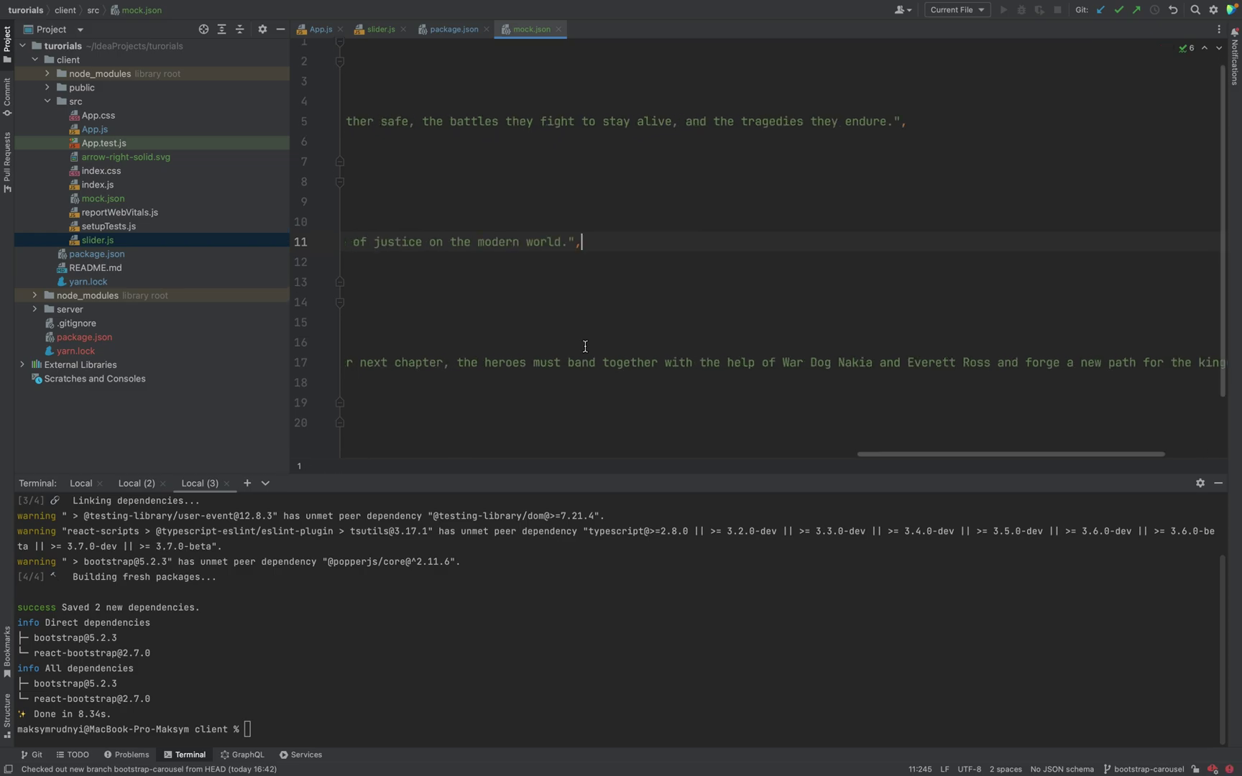
{"action": "scroll", "coordinate": [585, 347], "scroll_direction": "left", "scroll_amount": 15}
{"action": "key", "text": "super+Tab"}
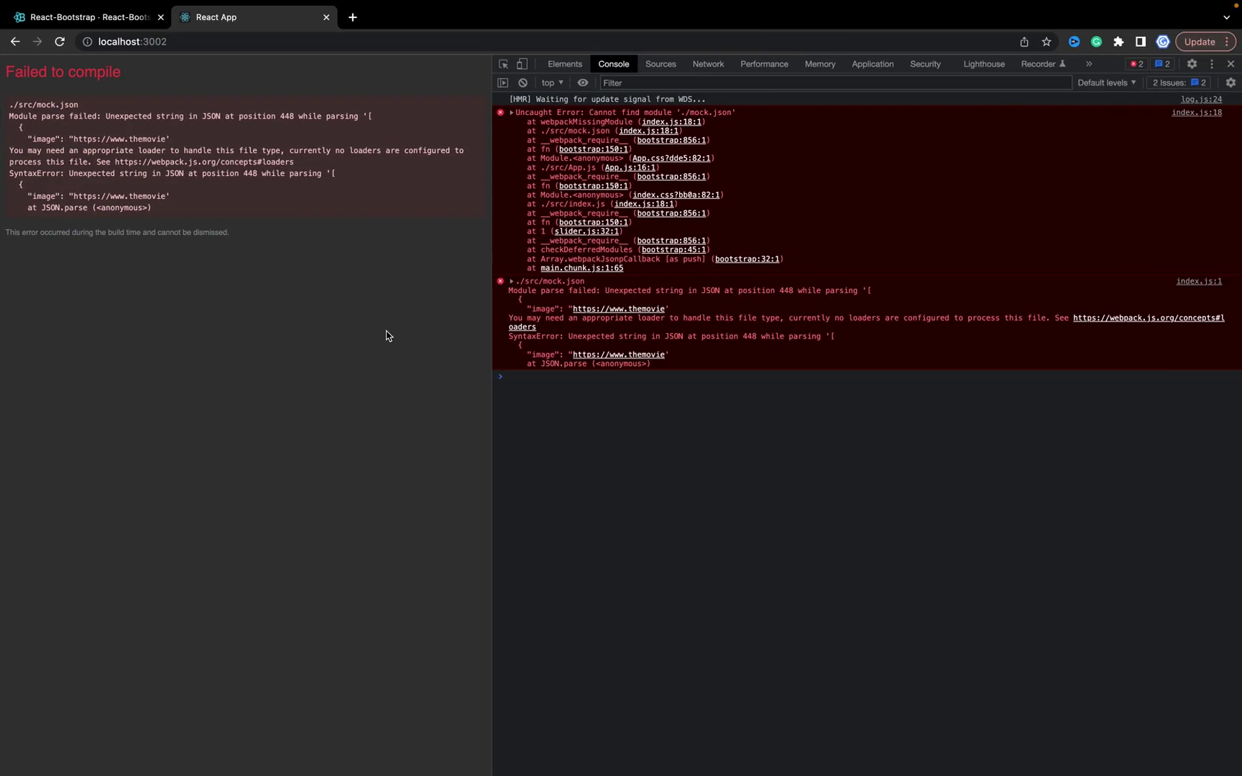
Reload the app and advance the carousel two slides from Avatar to Black Panther
{"action": "left_click", "coordinate": [61, 41]}
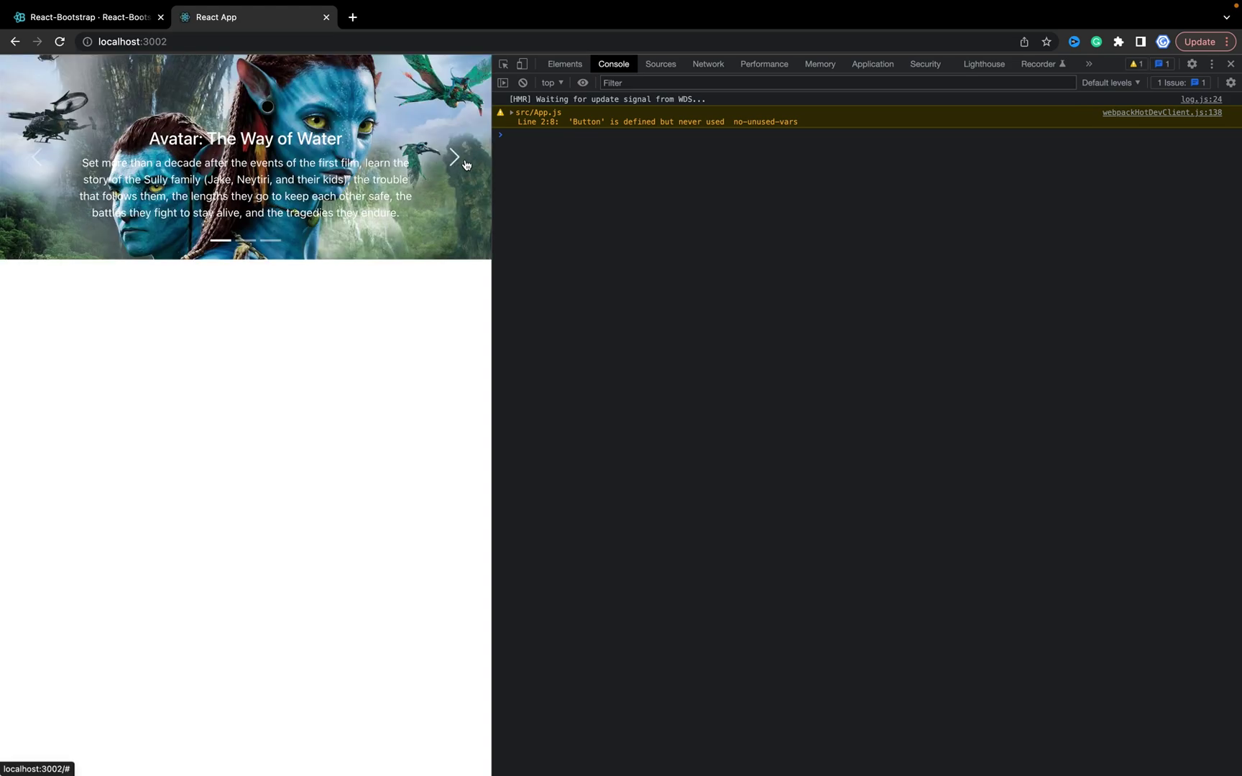
{"action": "left_click", "coordinate": [454, 156]}
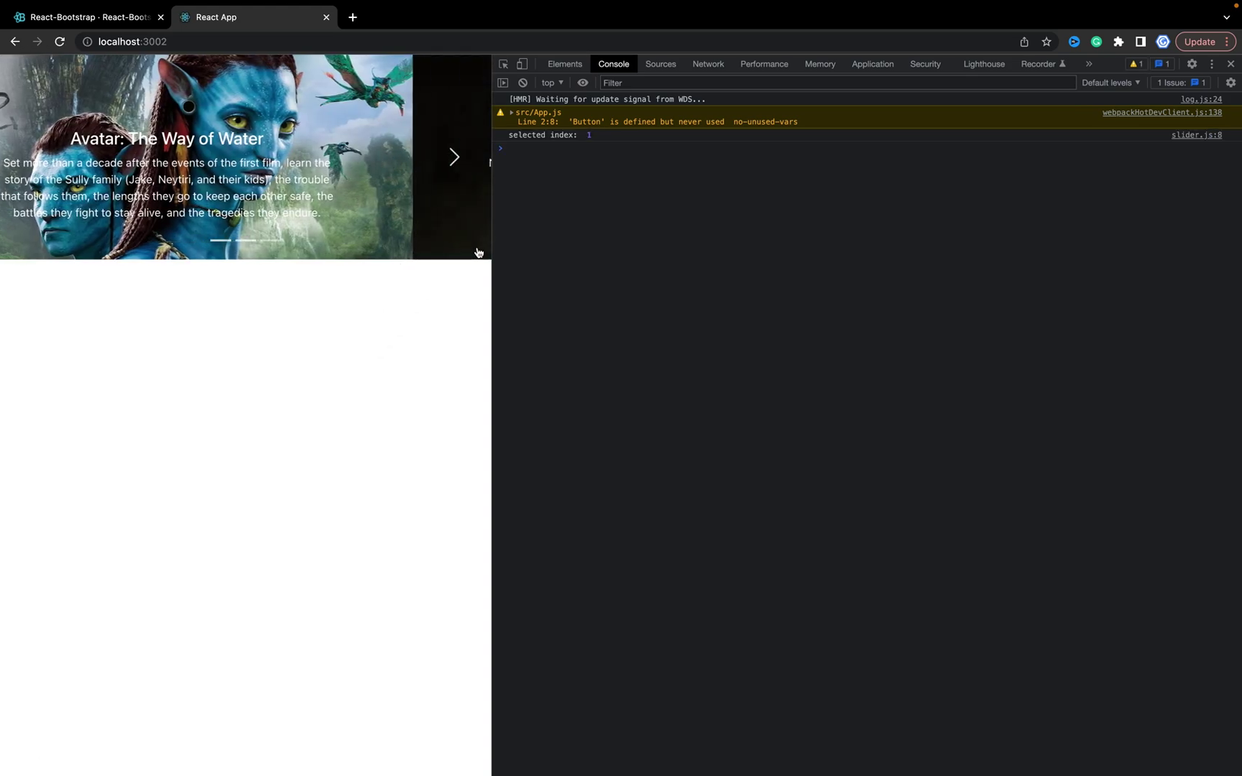
{"action": "left_click", "coordinate": [453, 156]}
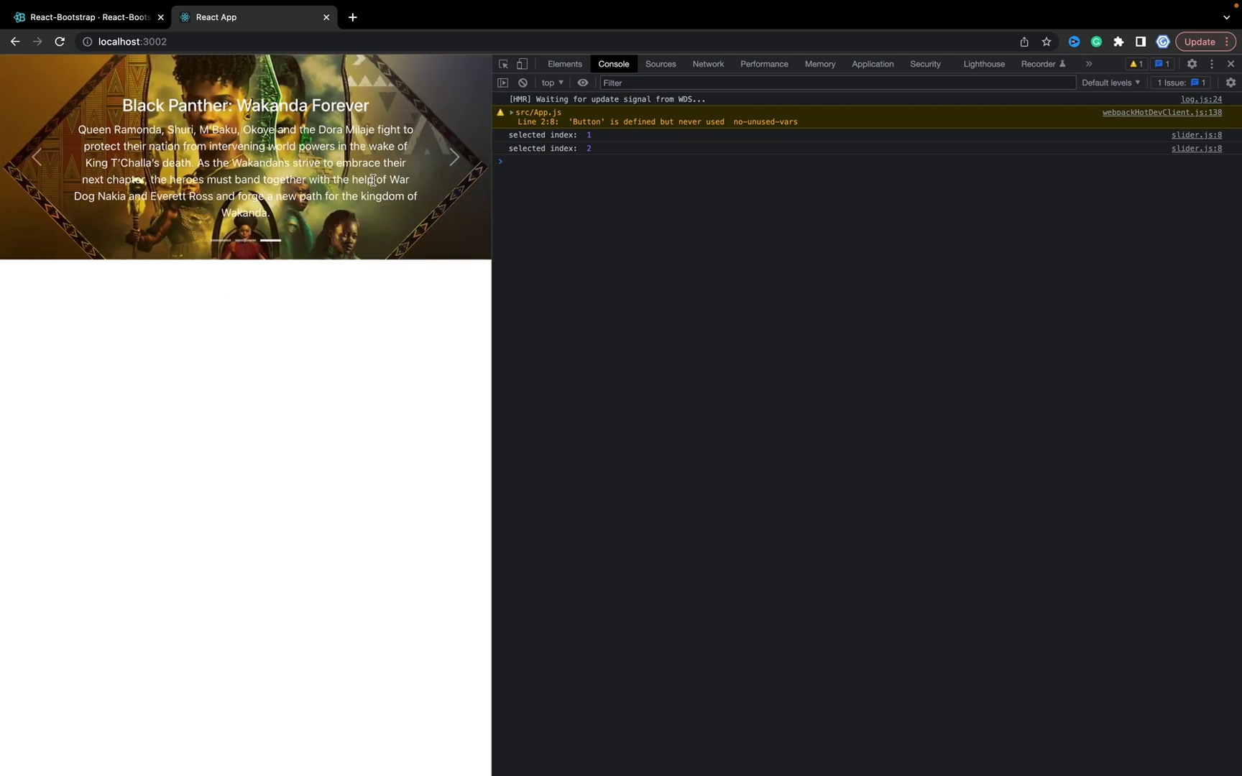
{"action": "key", "text": "ctrl+Left"}
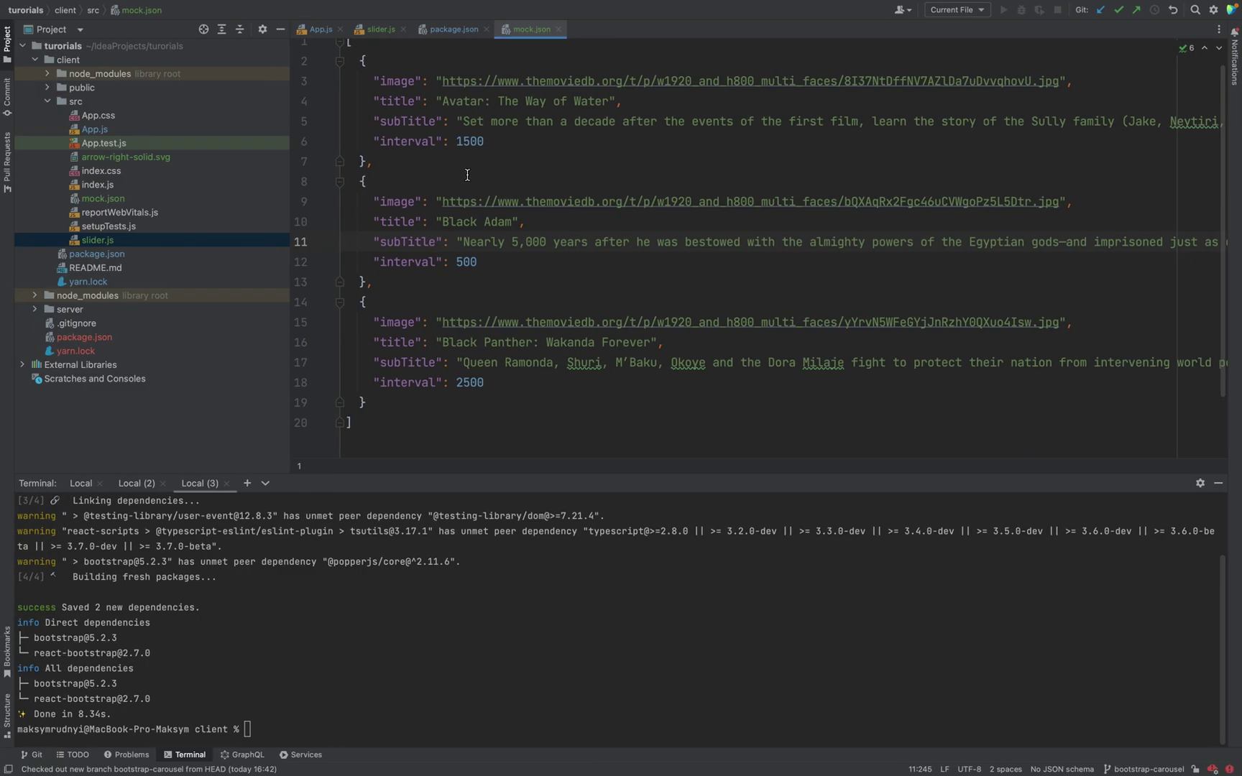
{"action": "key", "text": "ctrl+Right"}
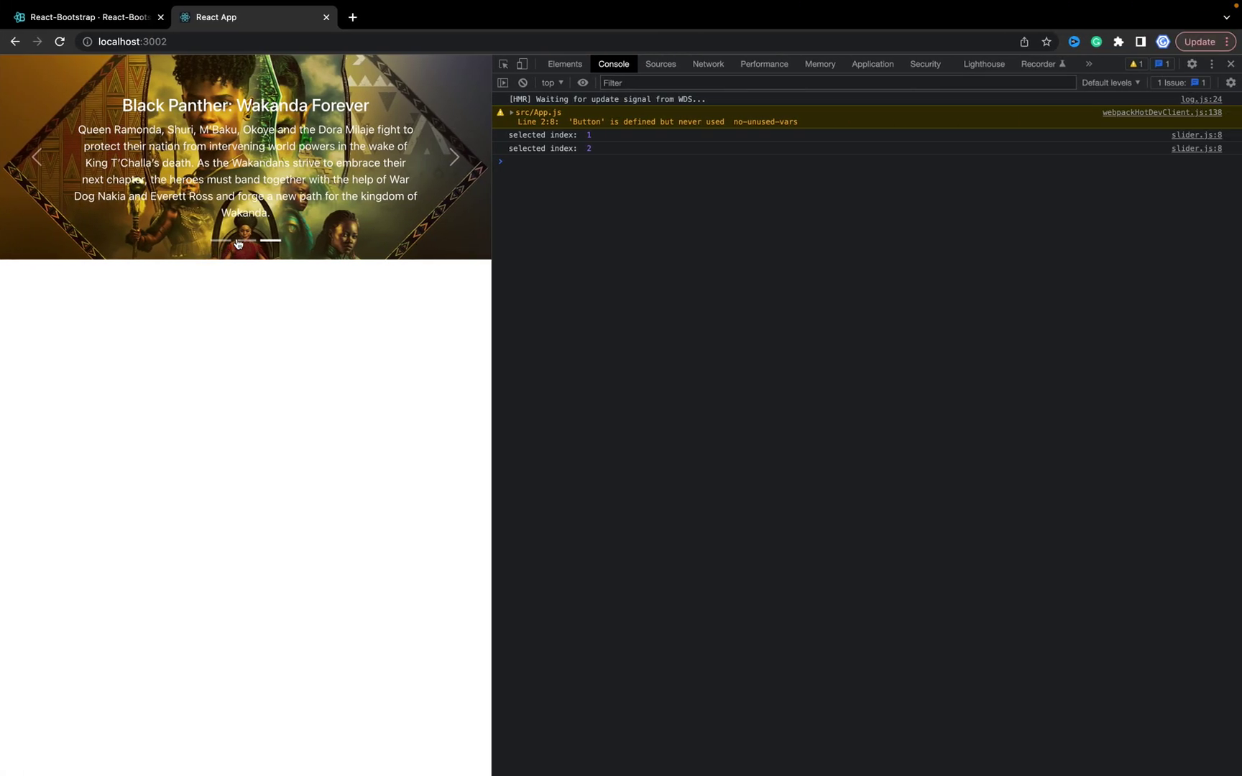
{"action": "right_click", "coordinate": [249, 243]}
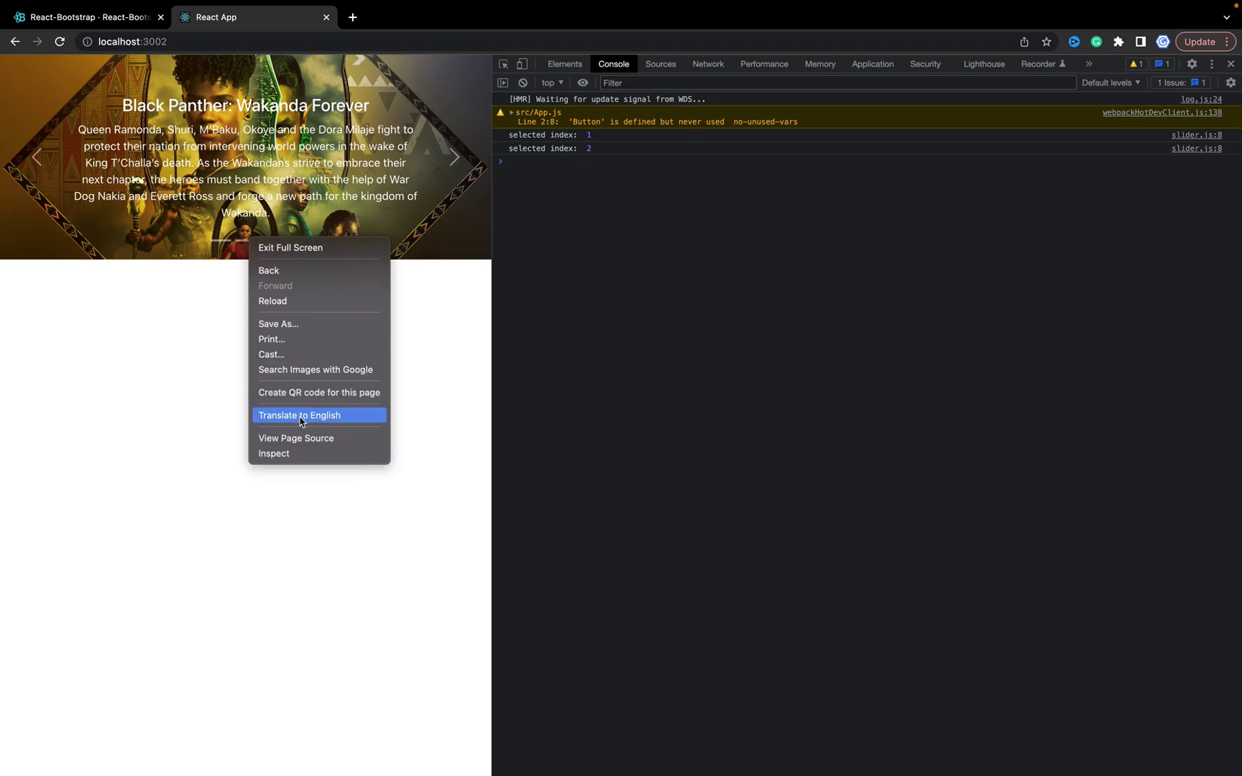
Inspect the page and select div.carousel-indicators in the Elements panel
{"action": "left_click", "coordinate": [291, 453]}
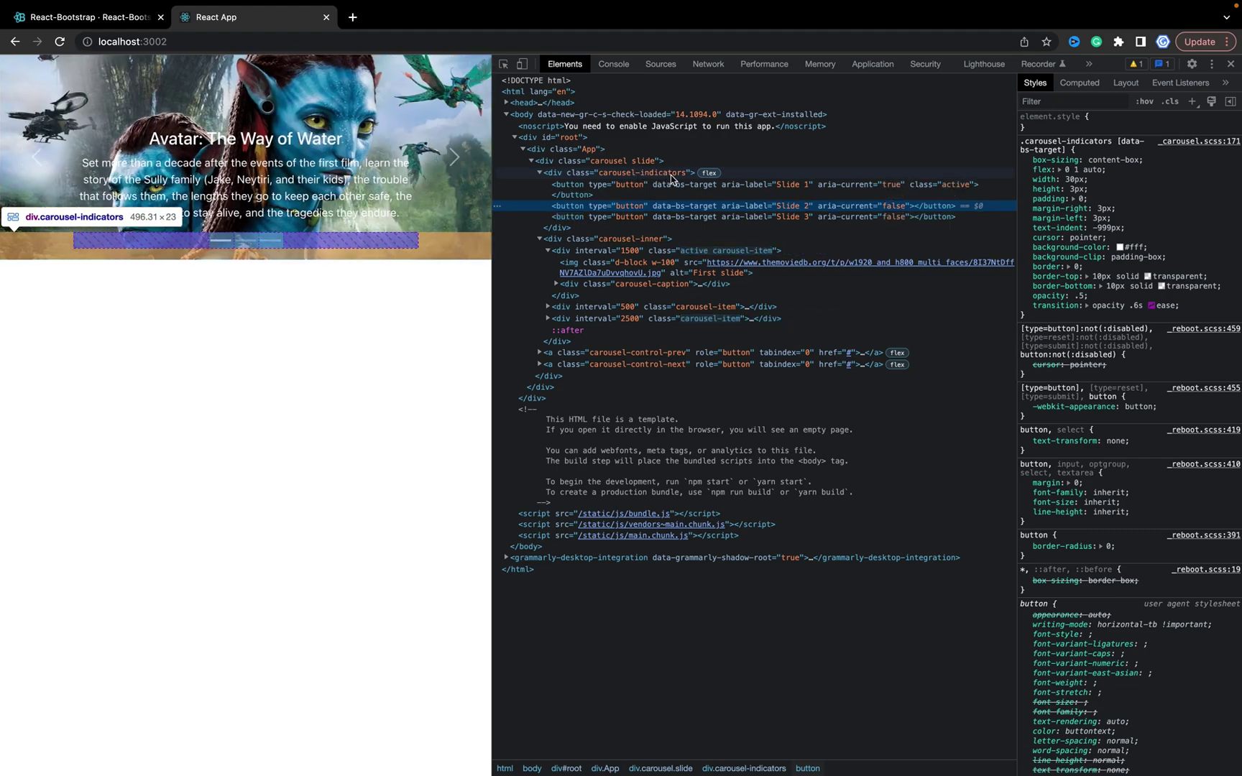
{"action": "left_click", "coordinate": [640, 172]}
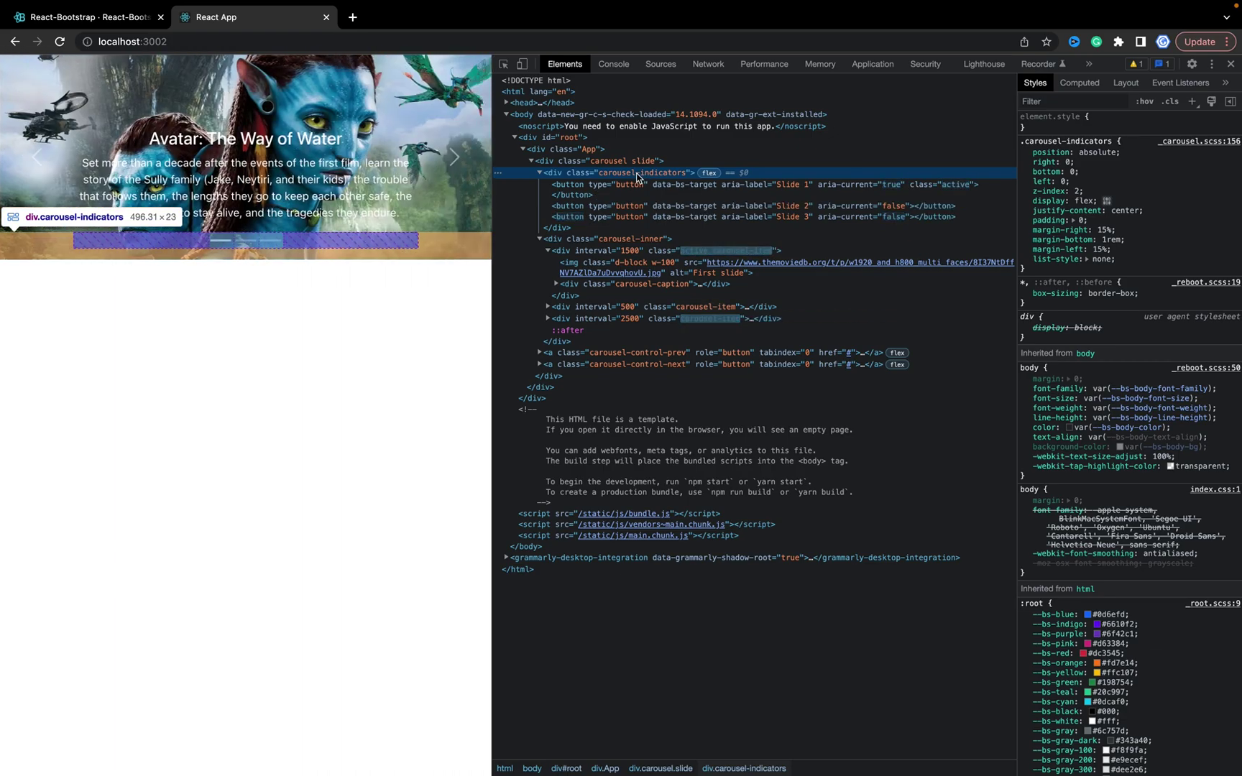
{"action": "key", "text": "super+Tab"}
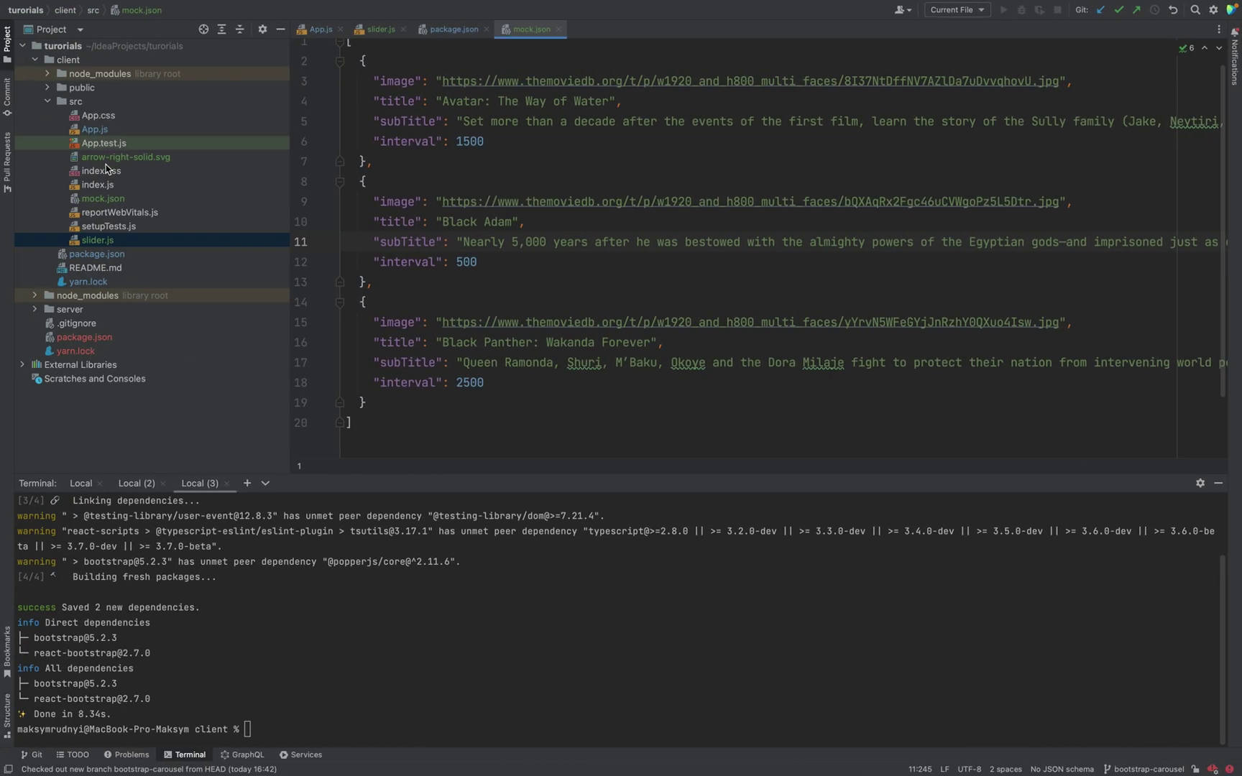
Create a new slider.css file in the src folder
{"action": "right_click", "coordinate": [78, 106]}
{"action": "mouse_move", "coordinate": [155, 110]}
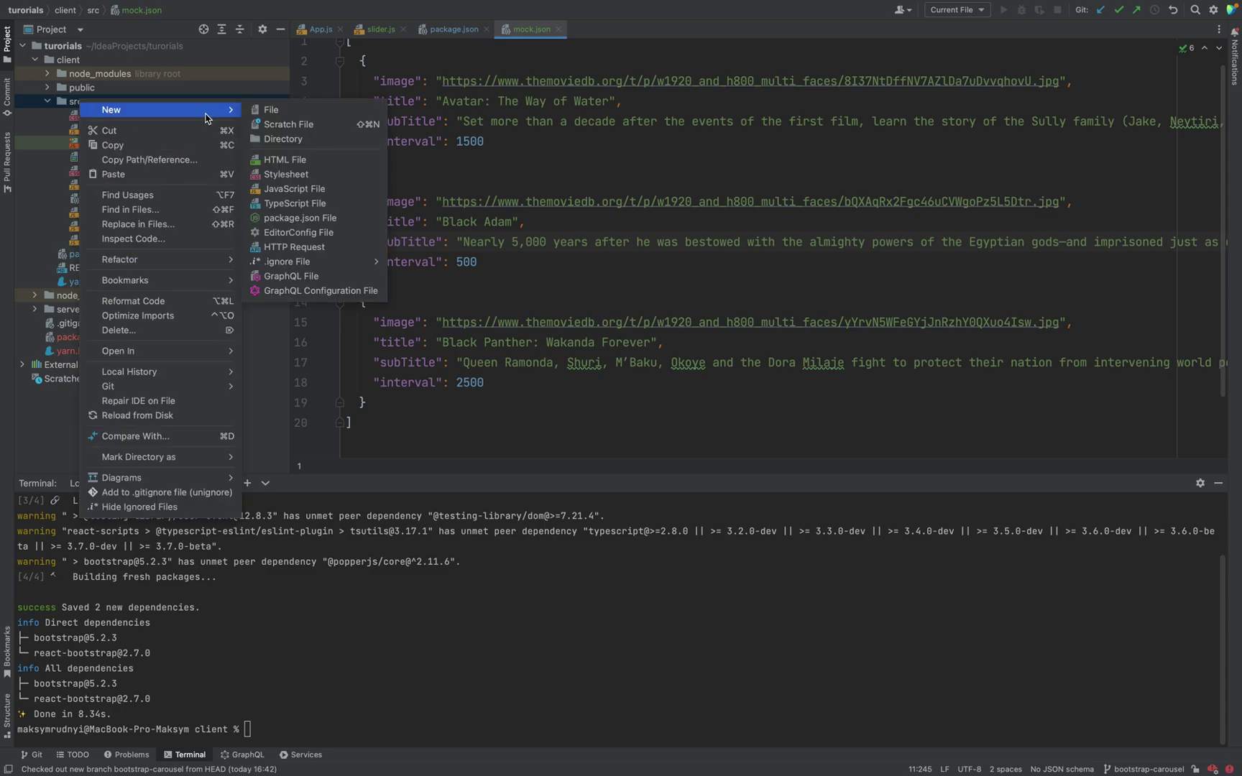
{"action": "left_click", "coordinate": [269, 111]}
{"action": "type", "text": "slider.css"}
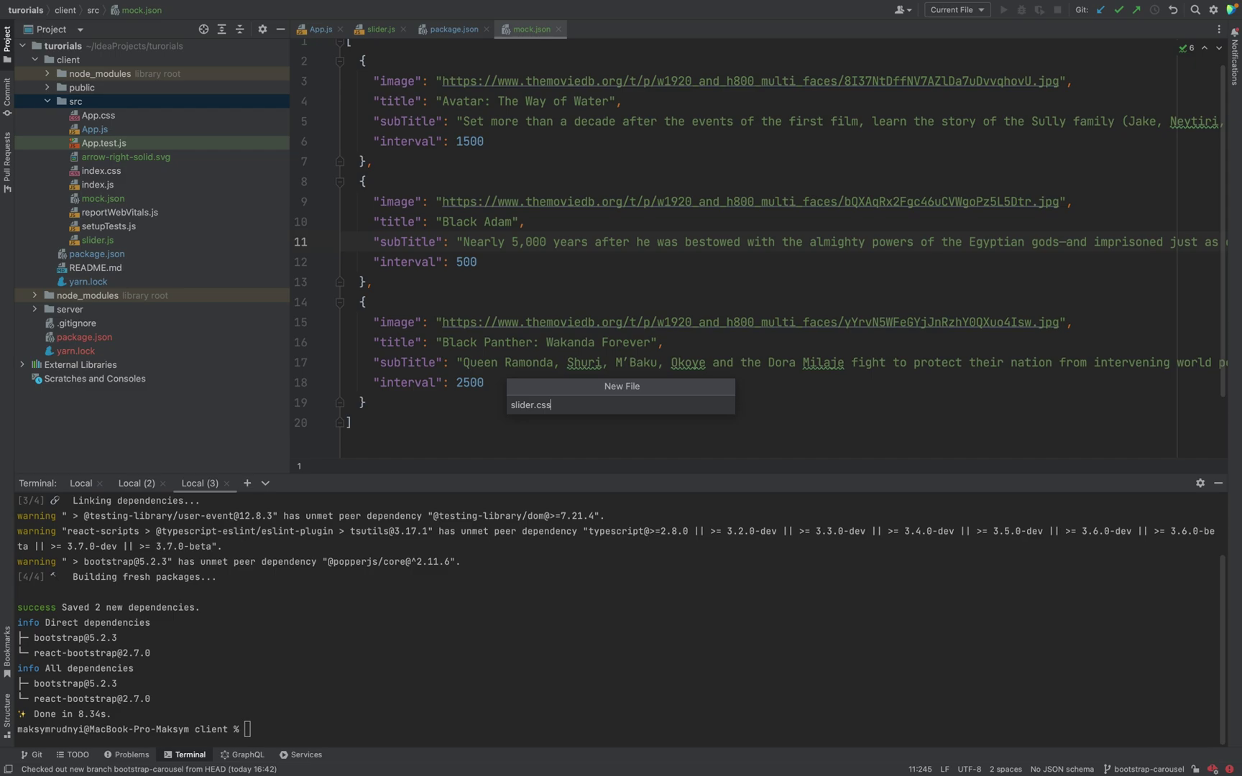
{"action": "key", "text": "Return"}
{"action": "key", "text": "Return"}
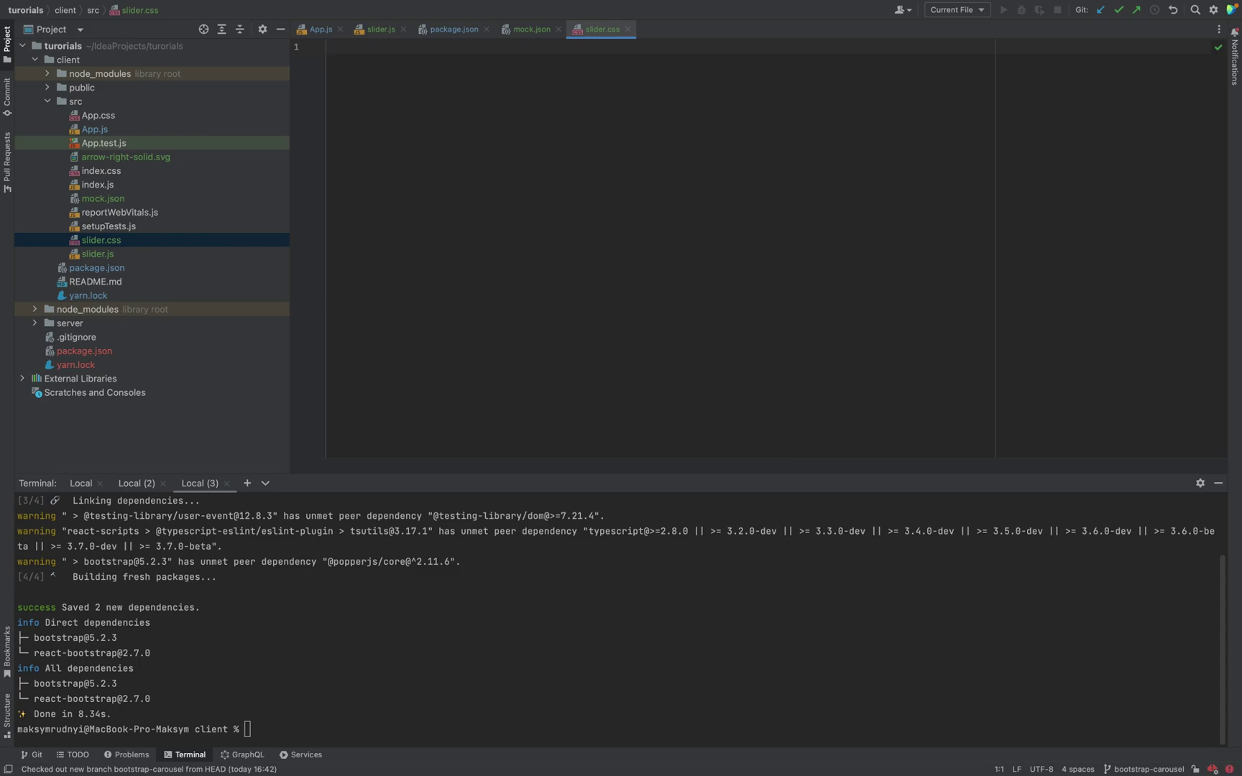
Paste the carousel container's class names as the selector, dropping 'slide'
{"action": "key", "text": "super+Tab"}
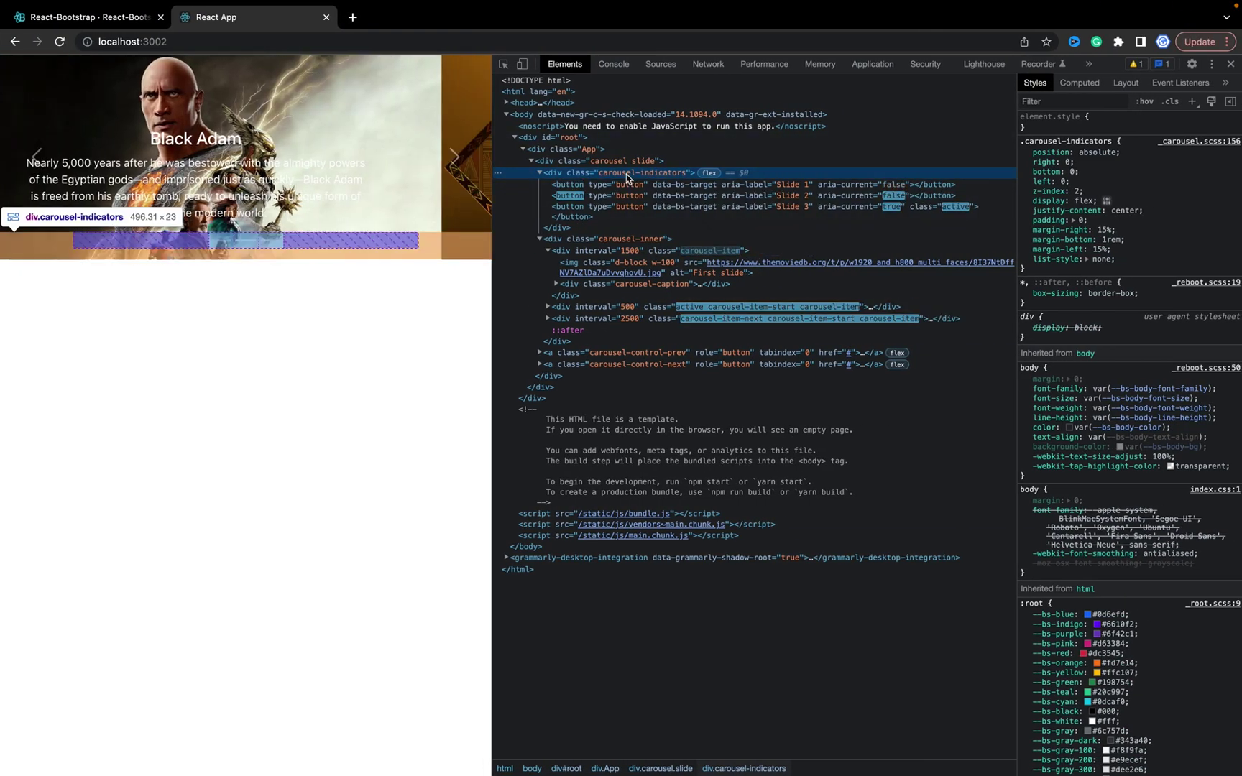
{"action": "left_click", "coordinate": [621, 161]}
{"action": "key", "text": "ctrl+Left"}
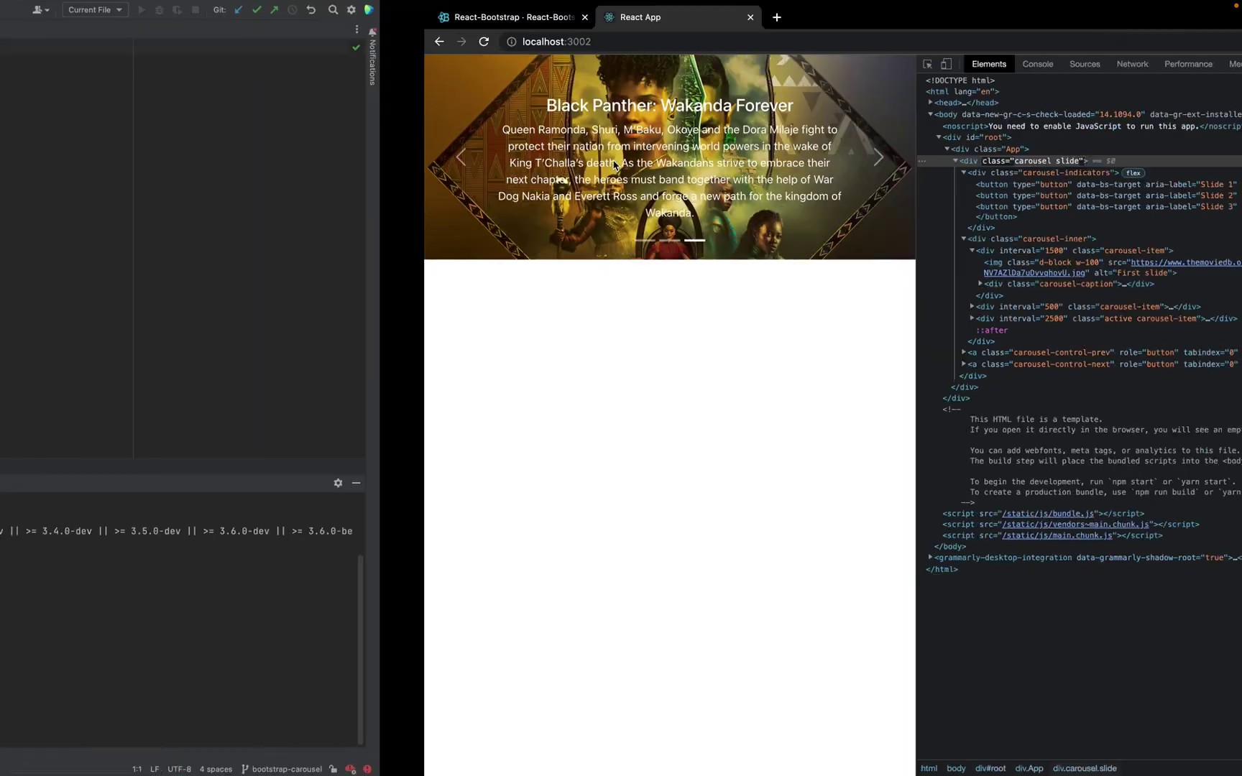
{"action": "type", "text": "carousel slide"}
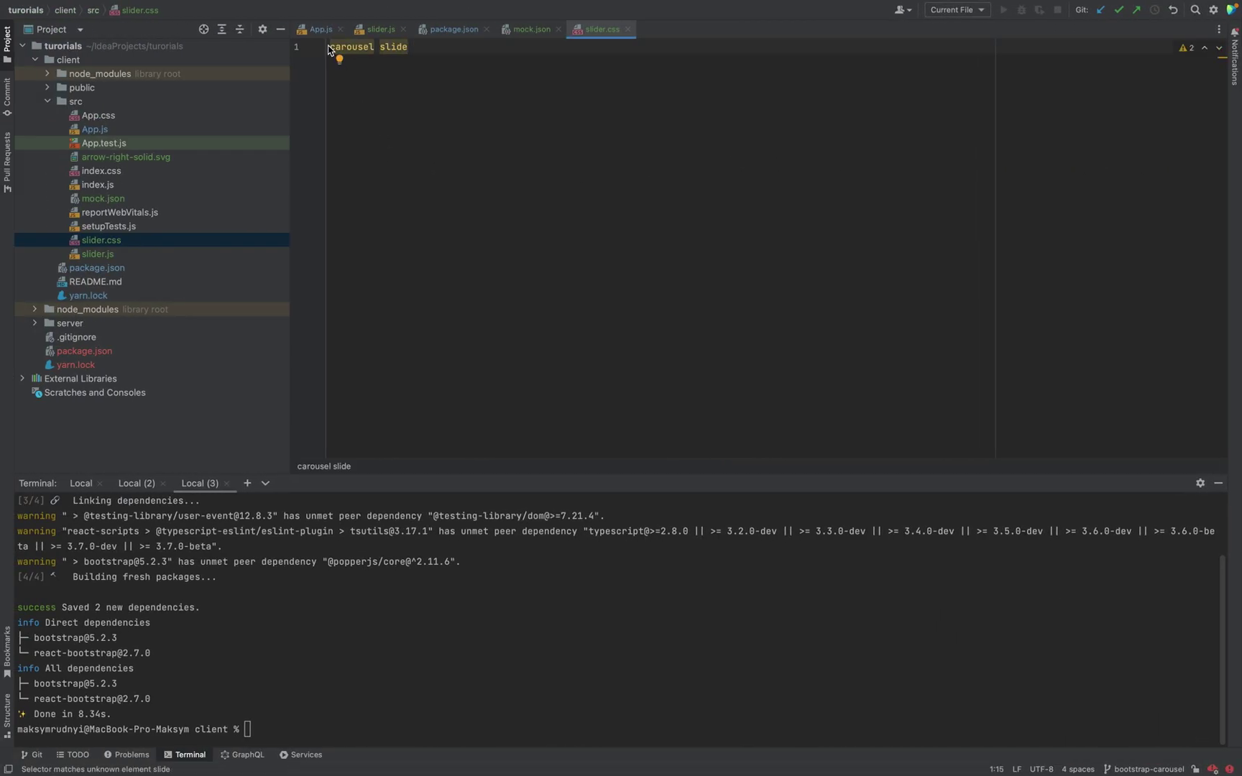
{"action": "left_click", "coordinate": [330, 47]}
{"action": "type", "text": "."}
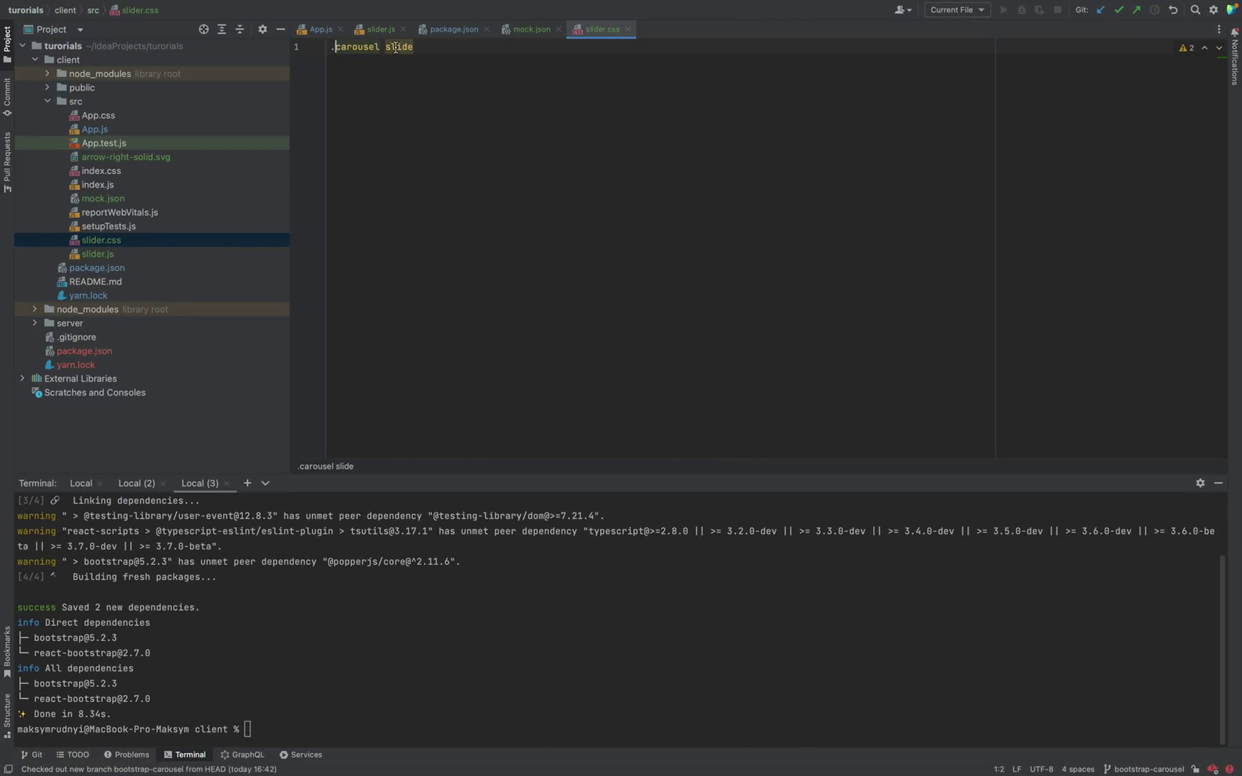
{"action": "double_click", "coordinate": [399, 46]}
{"action": "key", "text": "BackSpace"}
Extend the selector to .carousel .carousel-indicators button using DevTools class names
{"action": "key", "text": "super+Tab"}
{"action": "left_click", "coordinate": [641, 174]}
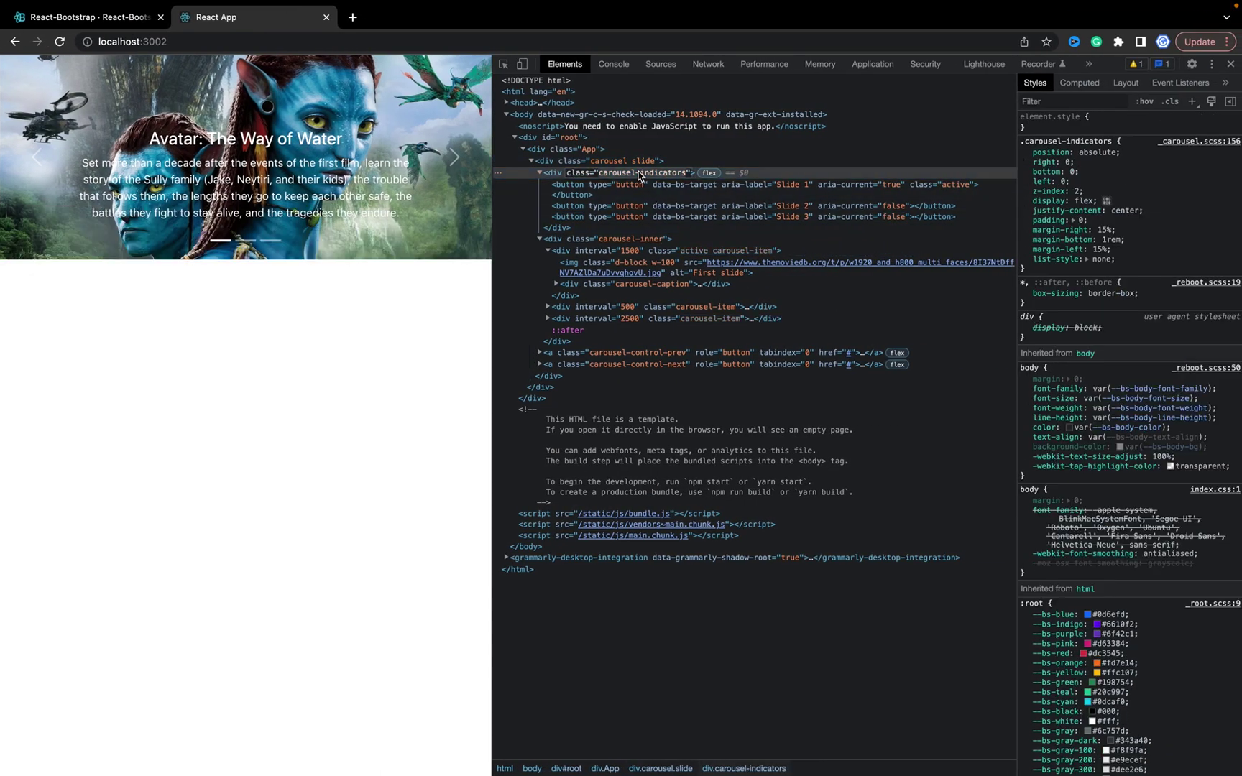
{"action": "key", "text": "super+Tab"}
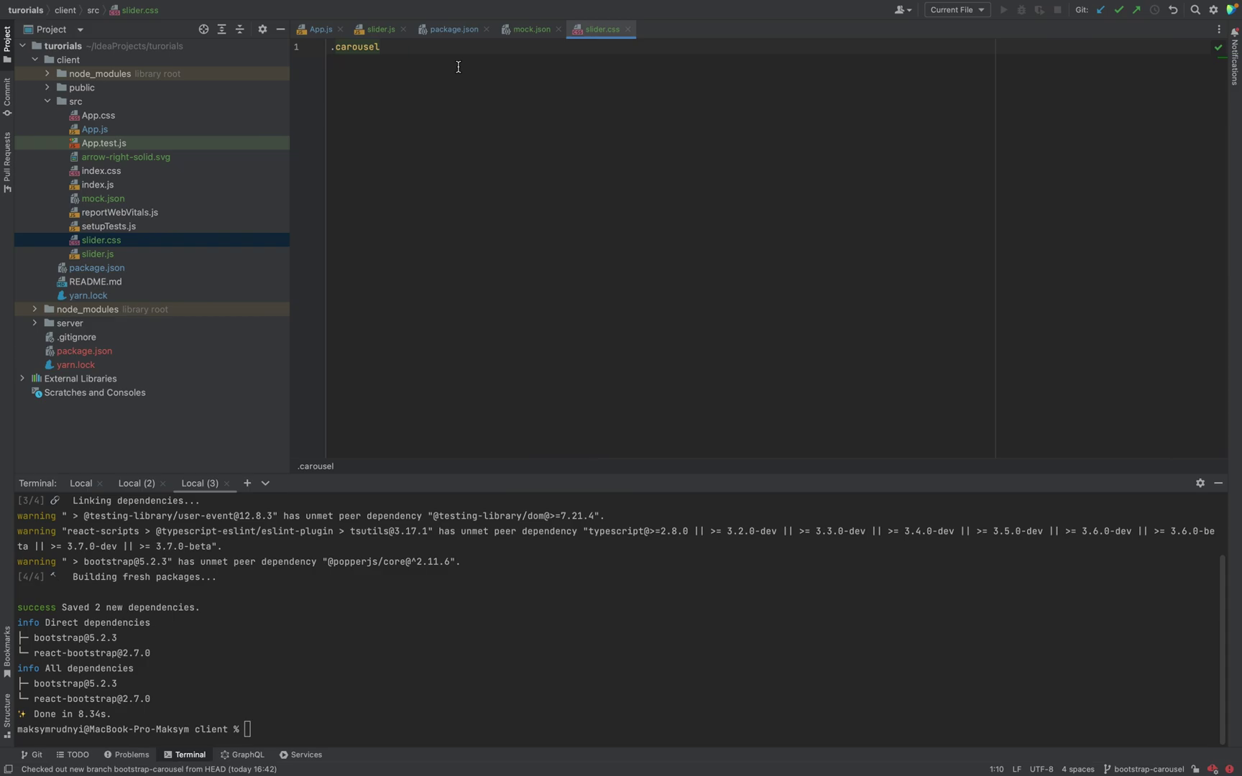
{"action": "type", "text": " ."}
{"action": "type", "text": "carousel-indicators"}
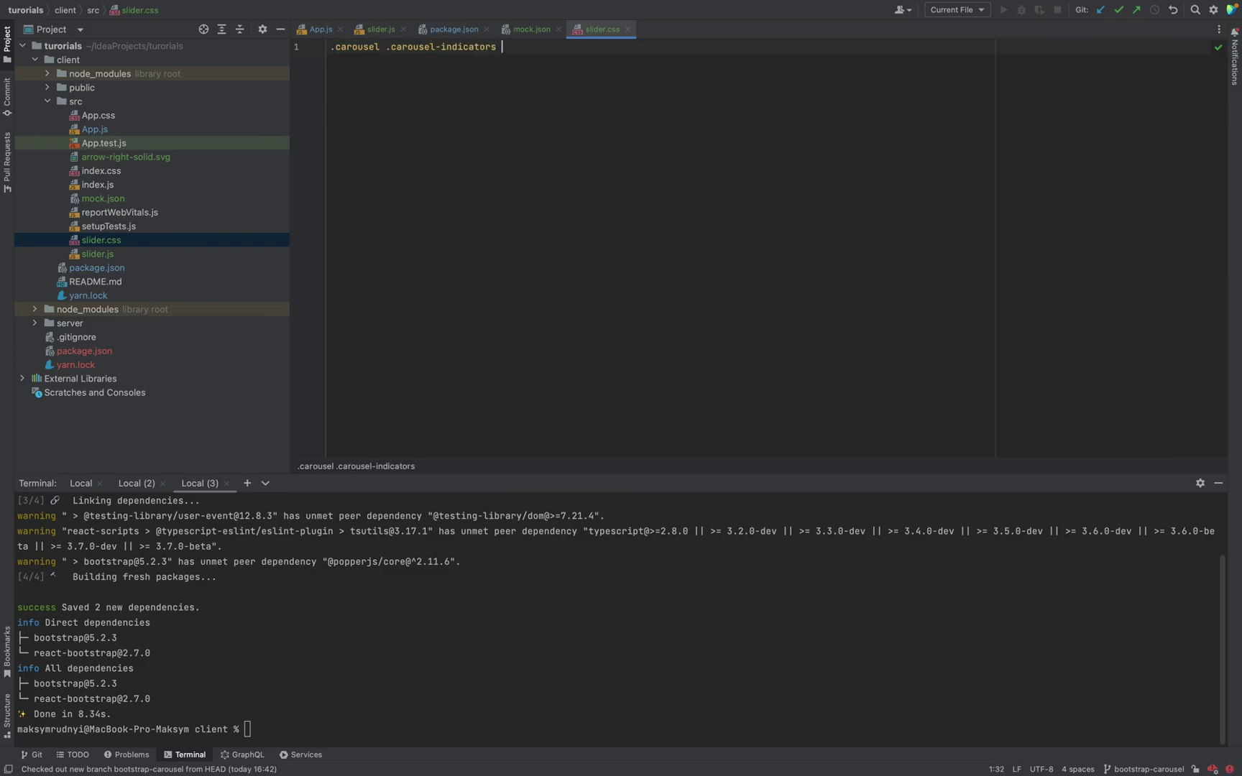
{"action": "key", "text": "super+Tab"}
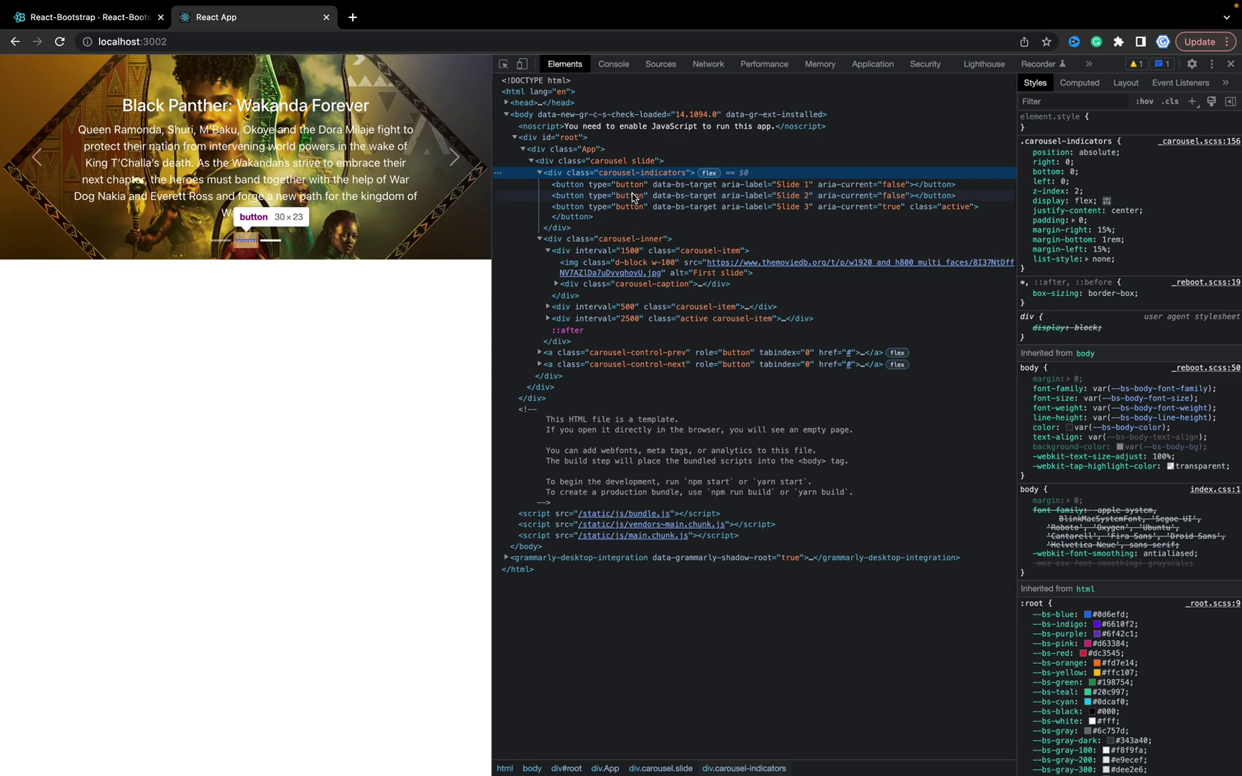
{"action": "left_click", "coordinate": [581, 184]}
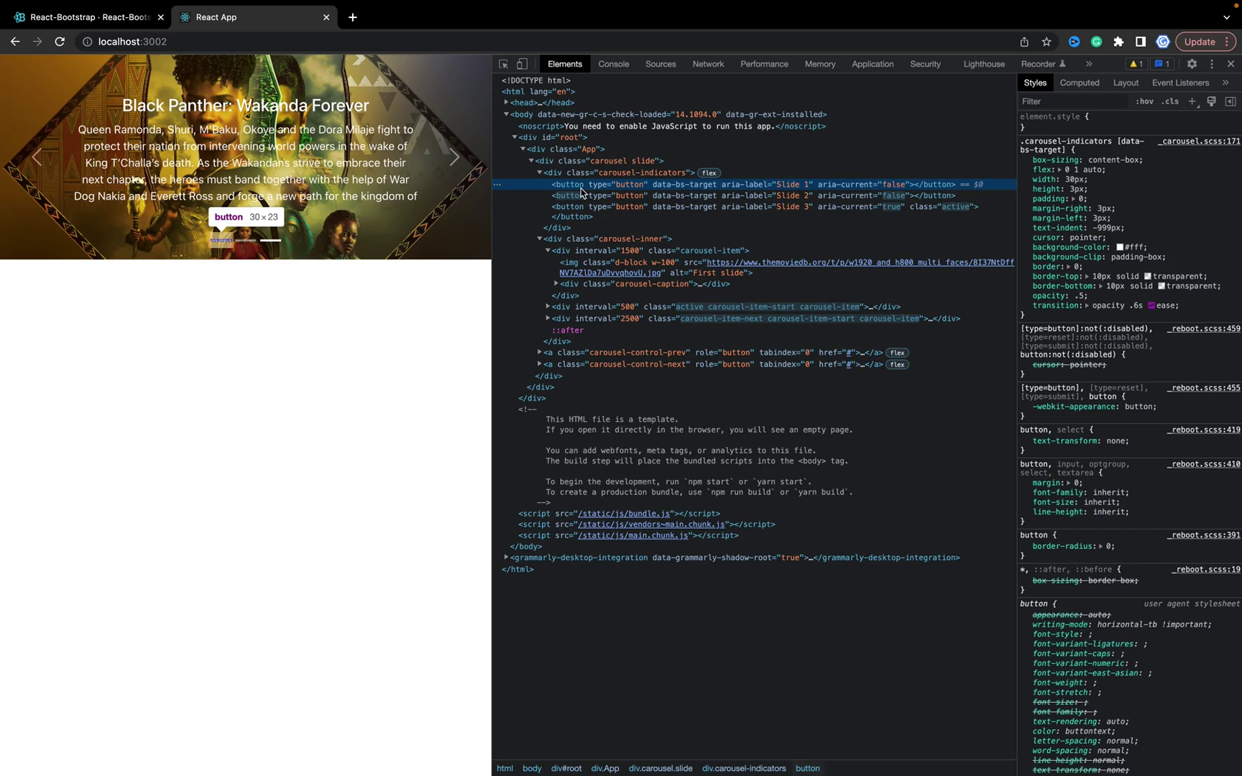
{"action": "key", "text": "super+Tab"}
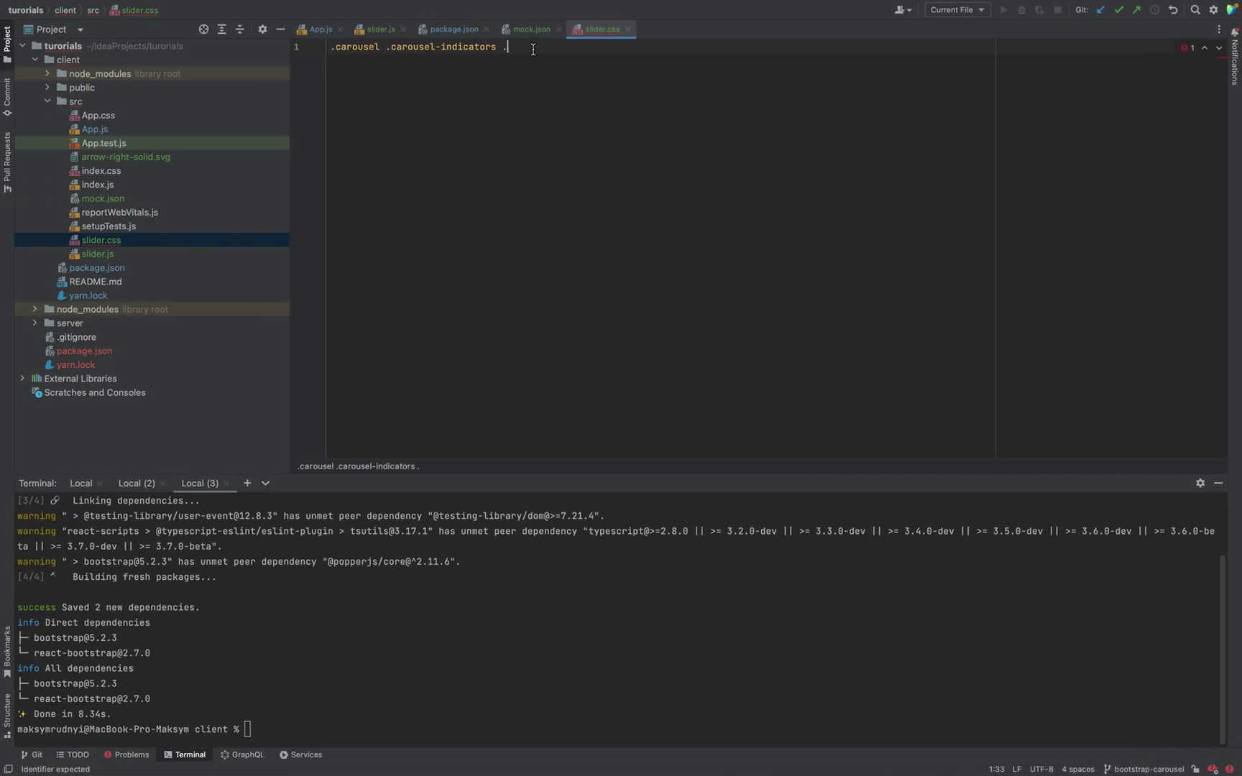
{"action": "key", "text": "BackSpace"}
{"action": "type", "text": "button "}
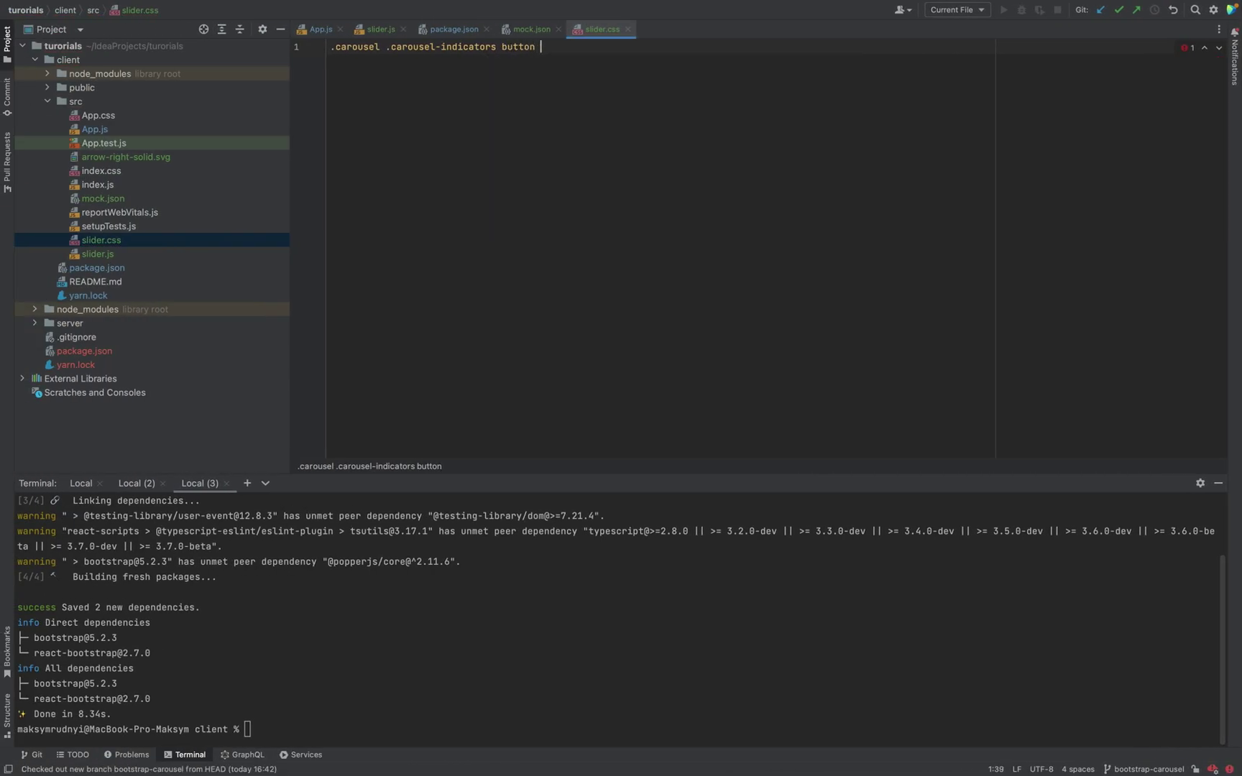
{"action": "type", "text": "{"}
Write the rule body: width 20px, height 20px, border-radius 50%
{"action": "key", "text": "Return"}
{"action": "type", "text": "w"}
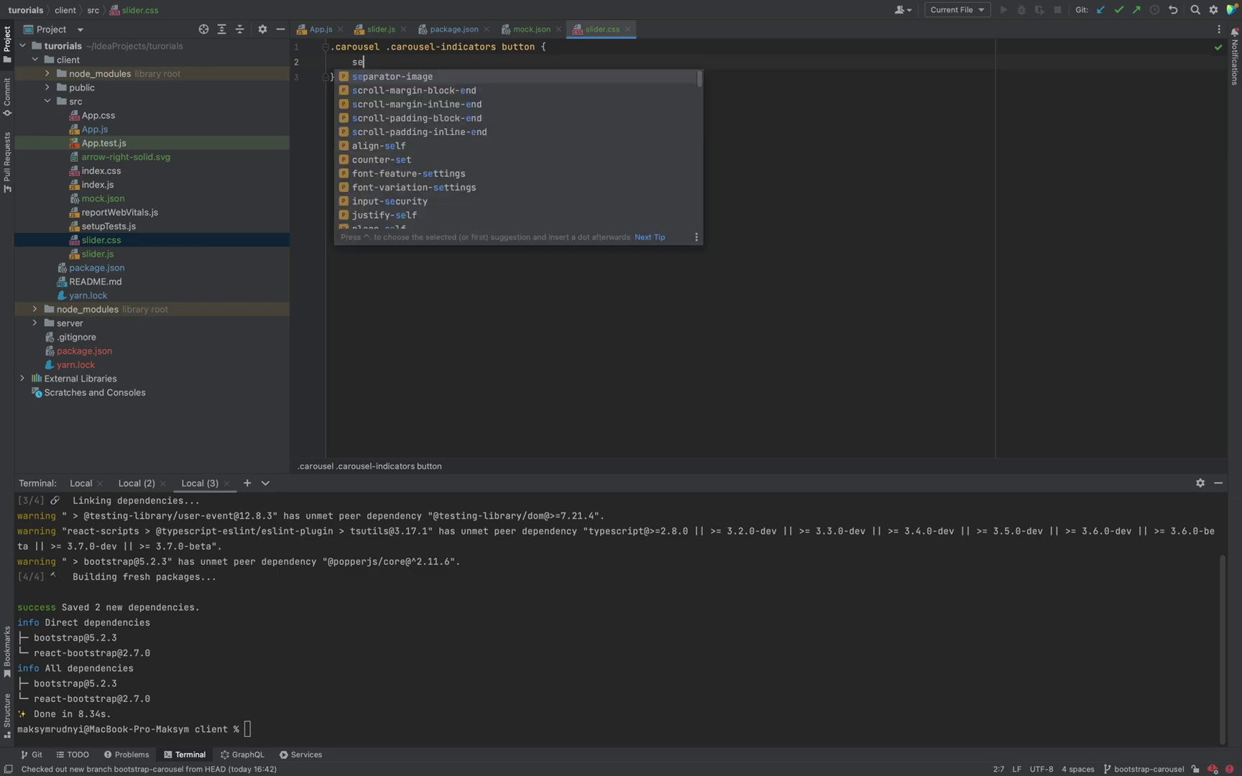
{"action": "key", "text": "BackSpace"}
{"action": "type", "text": "wid"}
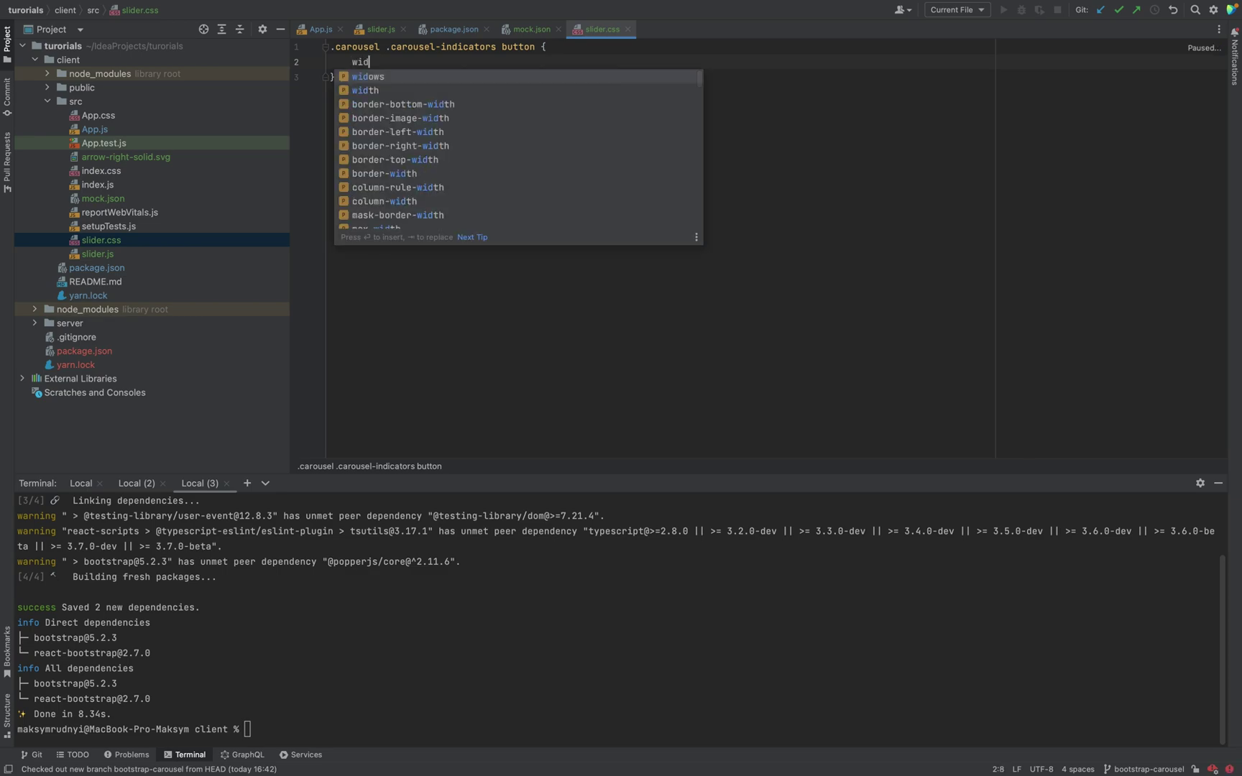
{"action": "key", "text": "Return"}
{"action": "type", "text": "20px;"}
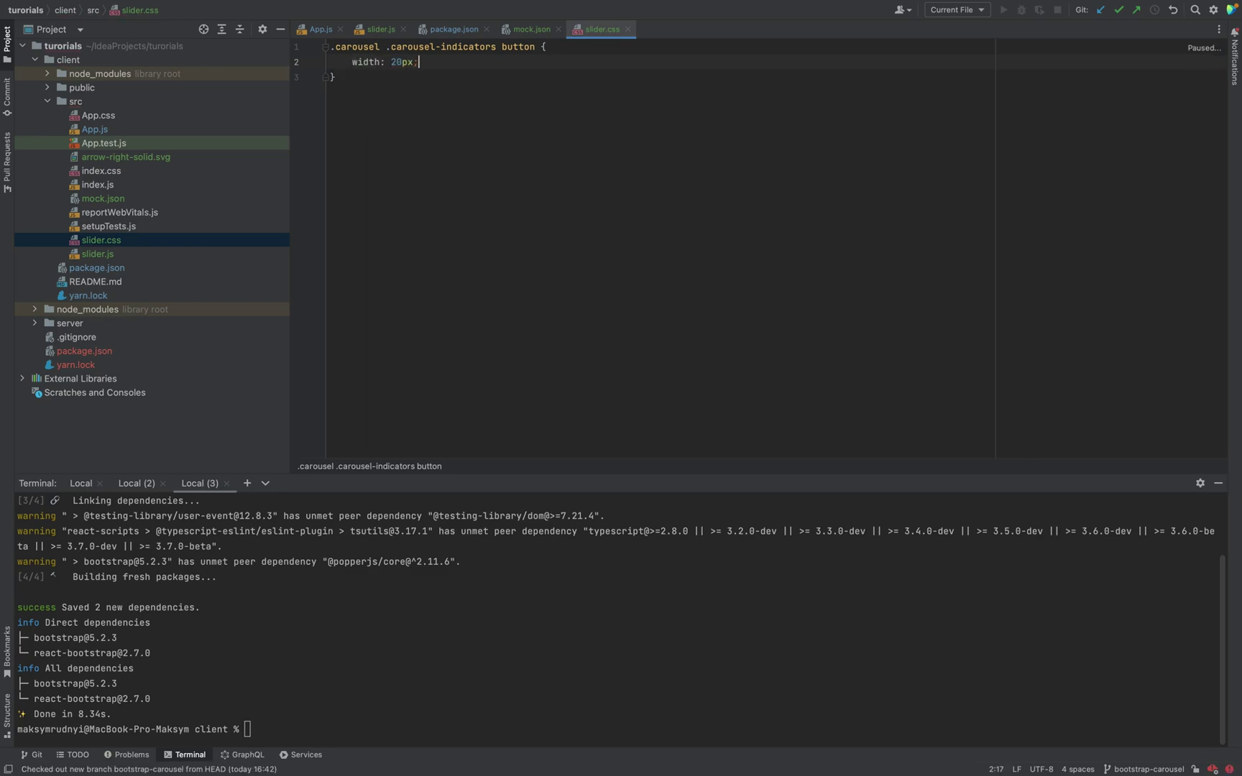
{"action": "key", "text": "Return"}
{"action": "type", "text": "heig"}
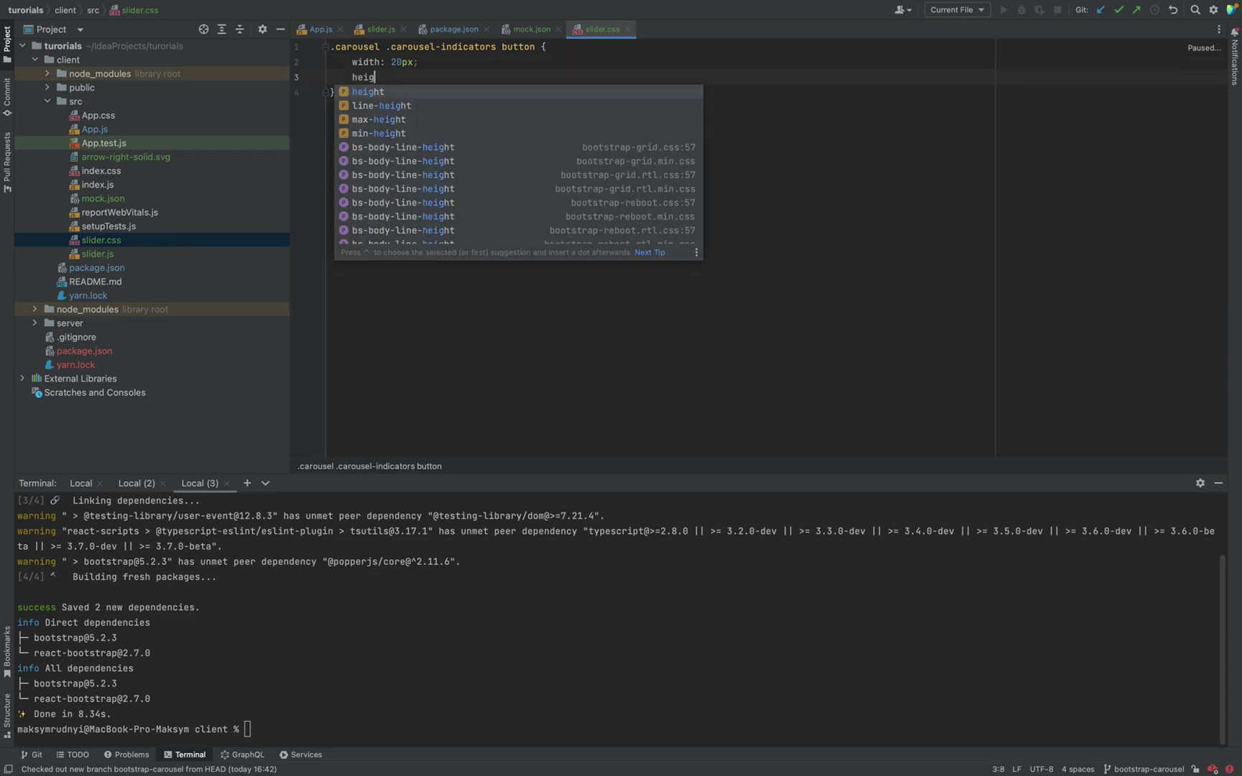
{"action": "key", "text": "Return"}
{"action": "type", "text": "20px;"}
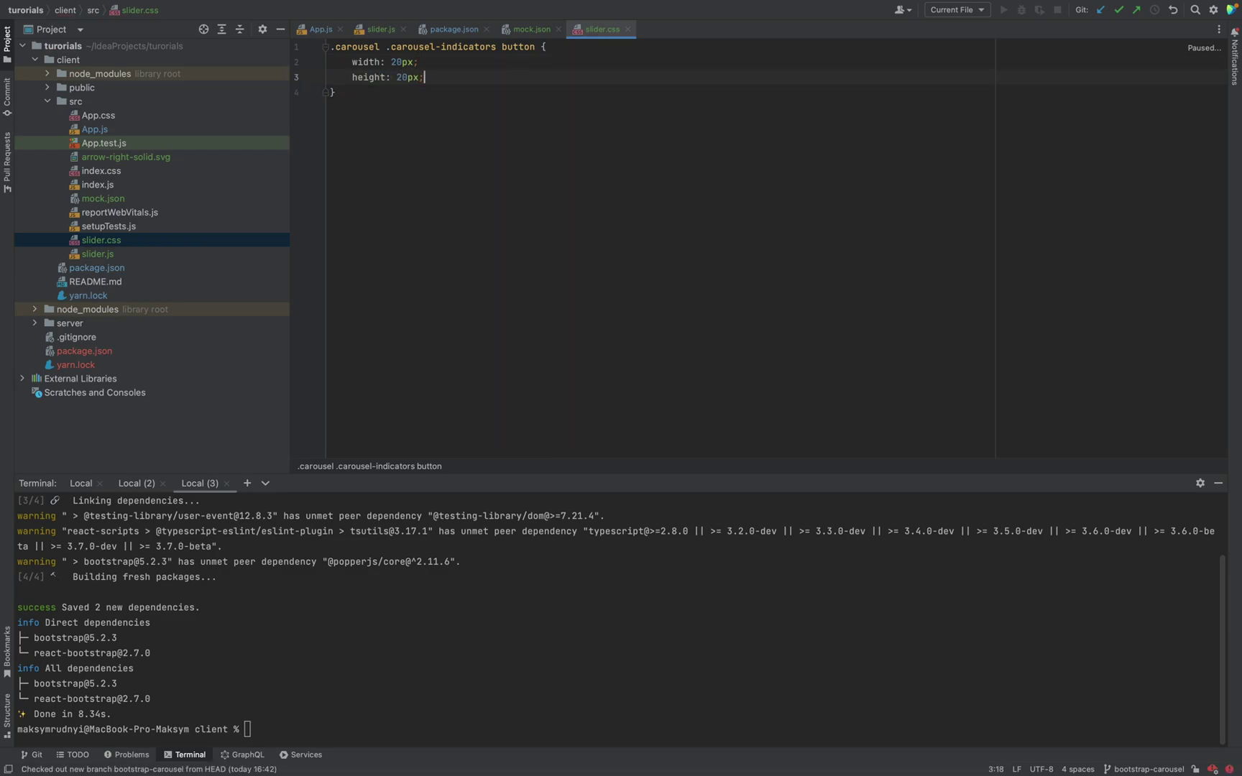
{"action": "key", "text": "Return"}
{"action": "type", "text": "border-ra"}
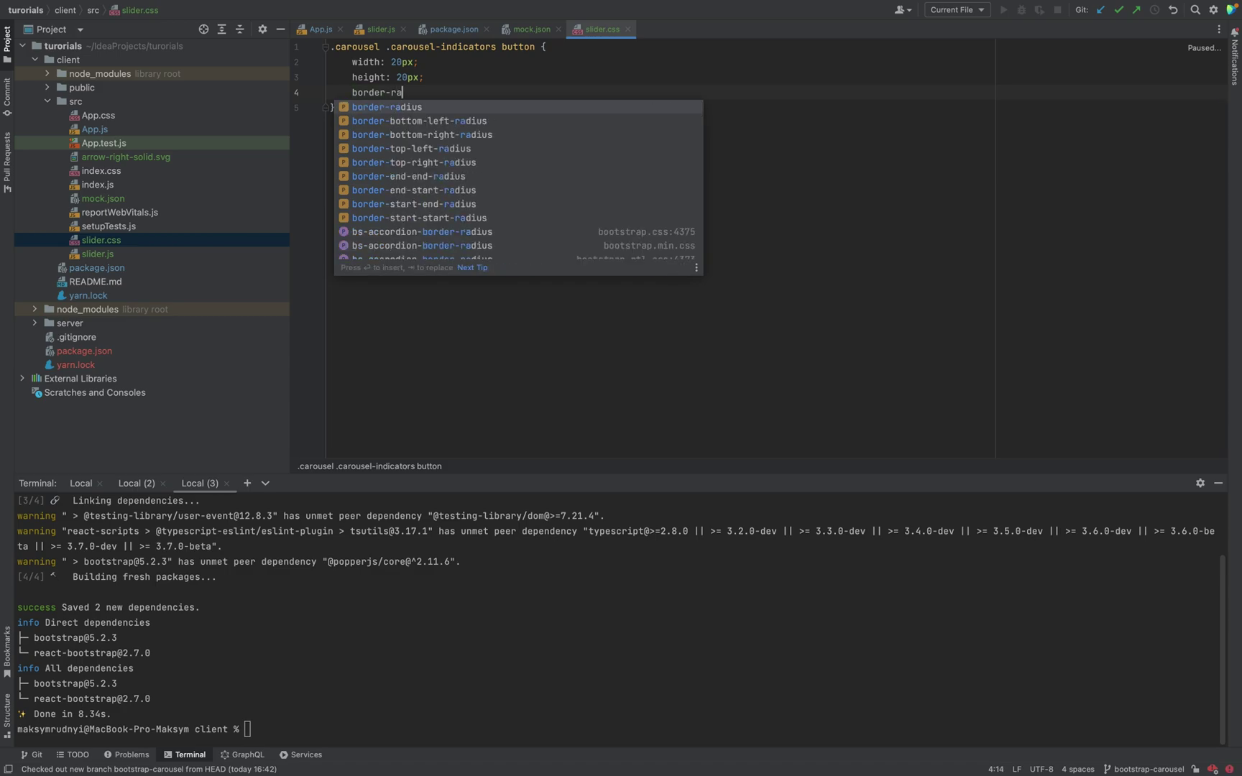
{"action": "key", "text": "Return"}
{"action": "type", "text": "50%"}
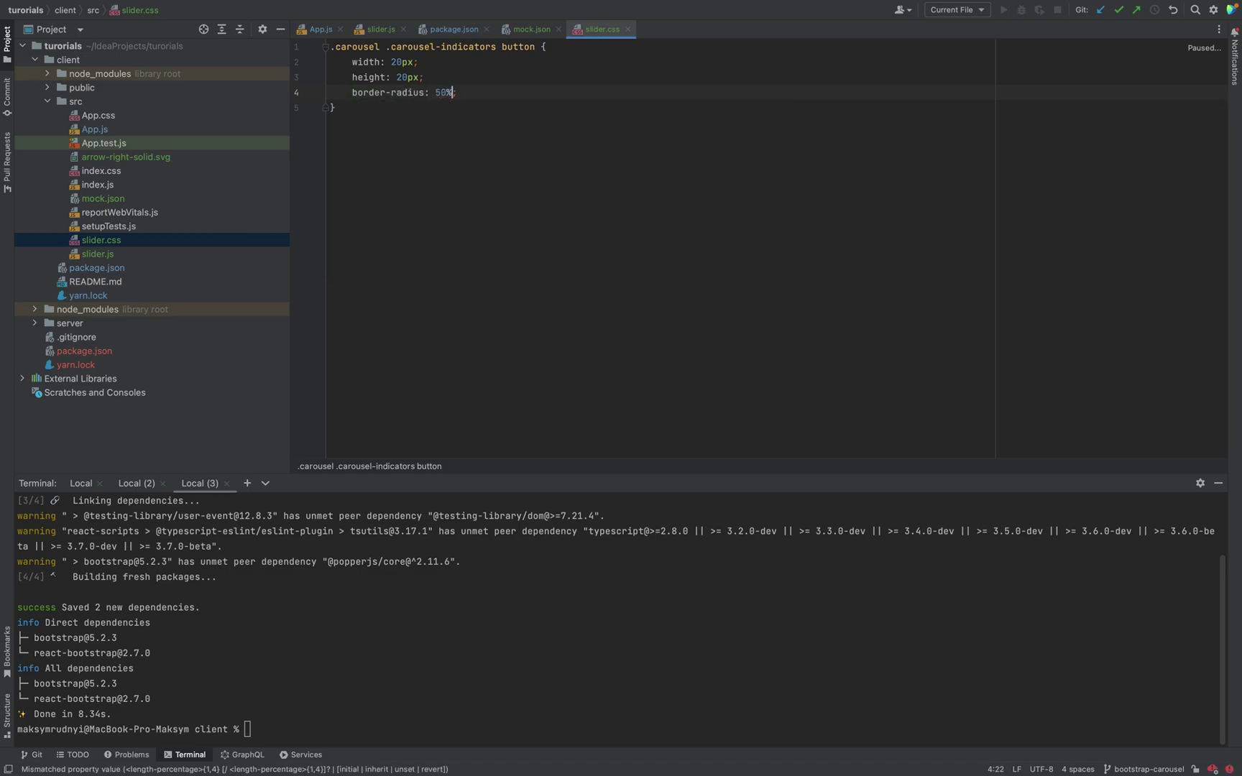
{"action": "type", "text": ";"}
{"action": "key", "text": "Down"}
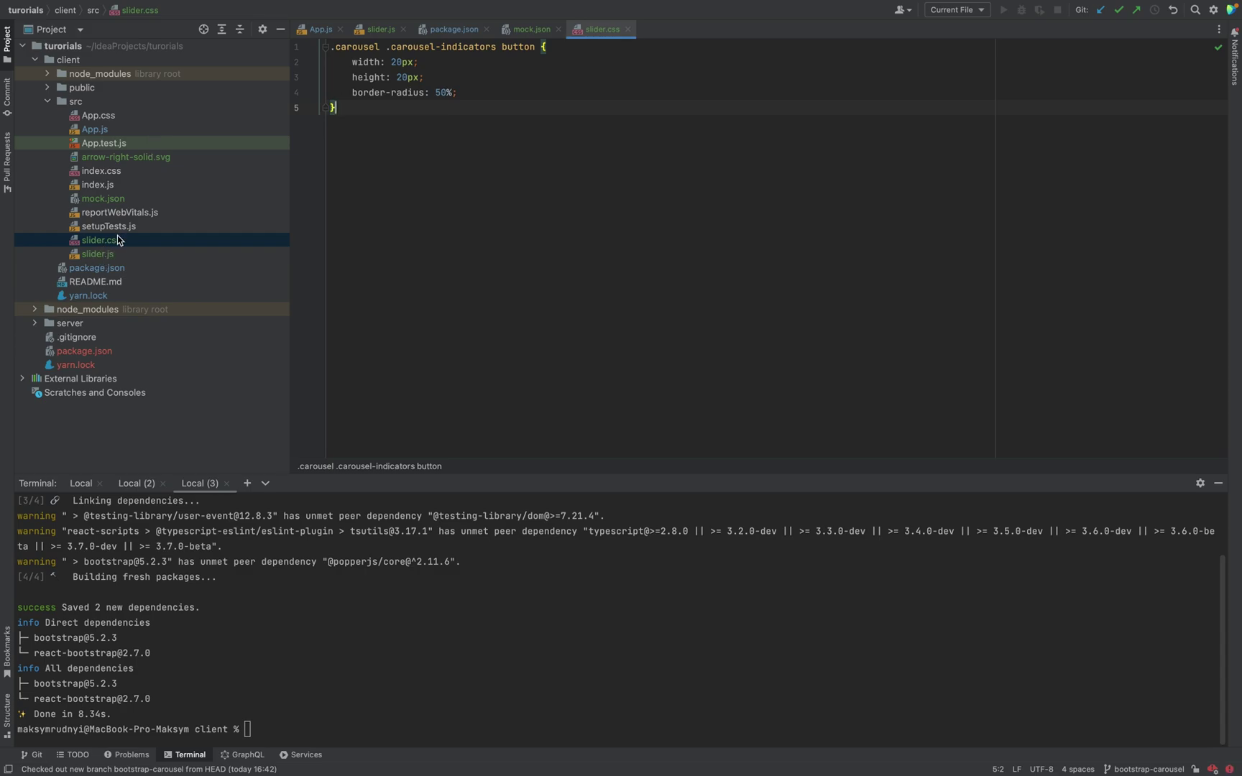
{"action": "scroll", "coordinate": [394, 156], "scroll_direction": "up", "scroll_amount": 5}
{"action": "scroll", "coordinate": [394, 155], "scroll_direction": "up", "scroll_amount": 5}
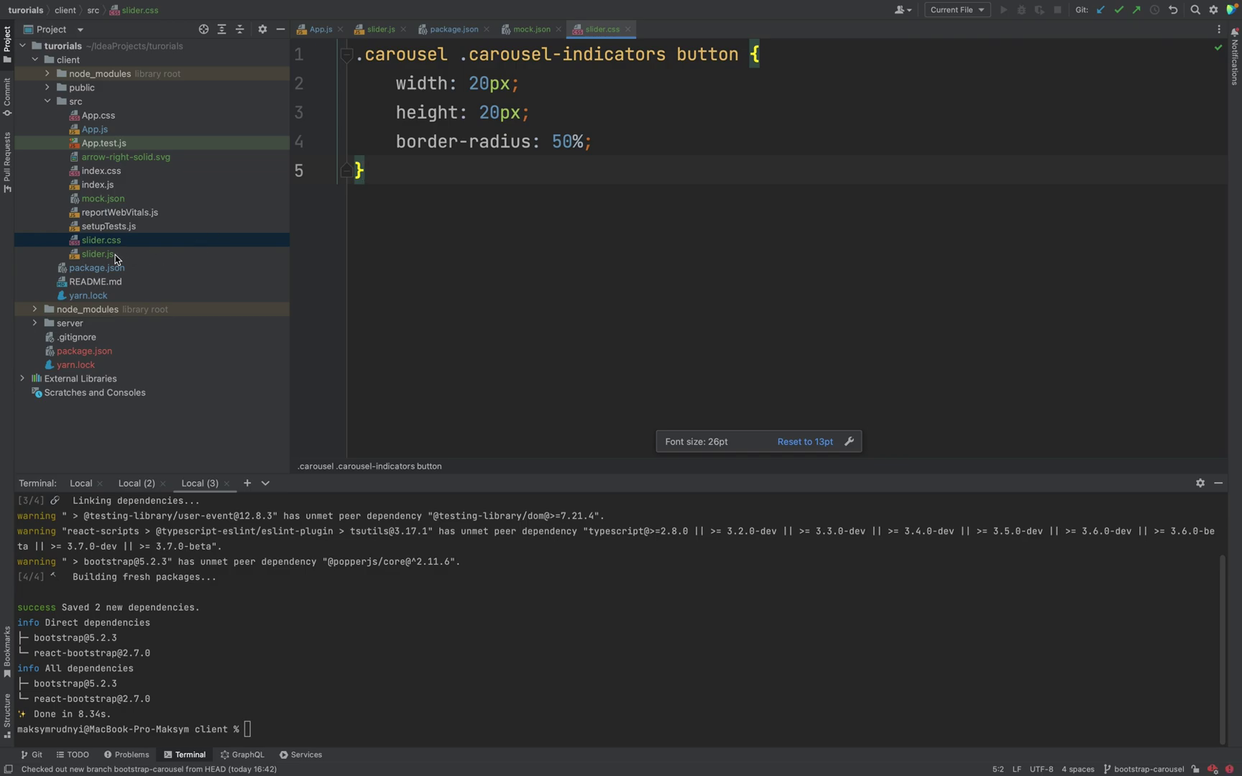
Add import './slider.css'; below the existing imports in slider.js
{"action": "double_click", "coordinate": [97, 253]}
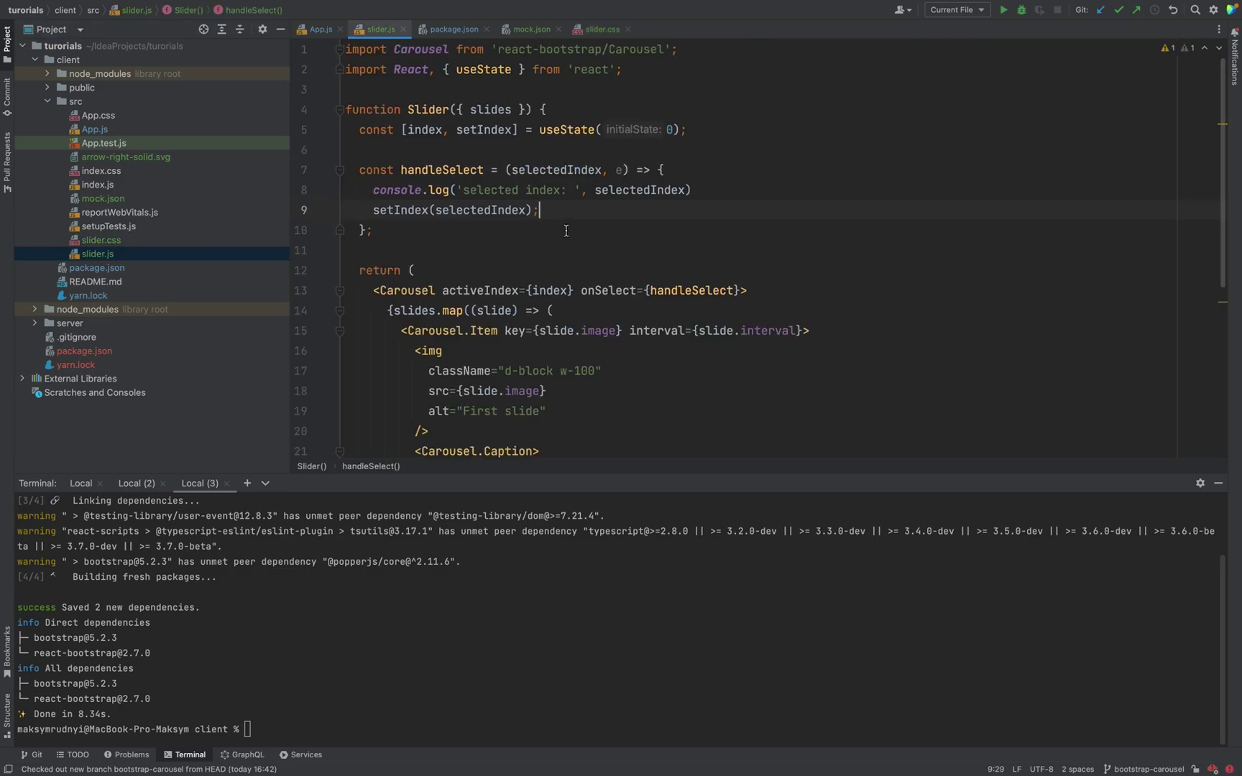
{"action": "scroll", "coordinate": [565, 230], "scroll_direction": "up", "scroll_amount": 2}
{"action": "left_click", "coordinate": [565, 97]}
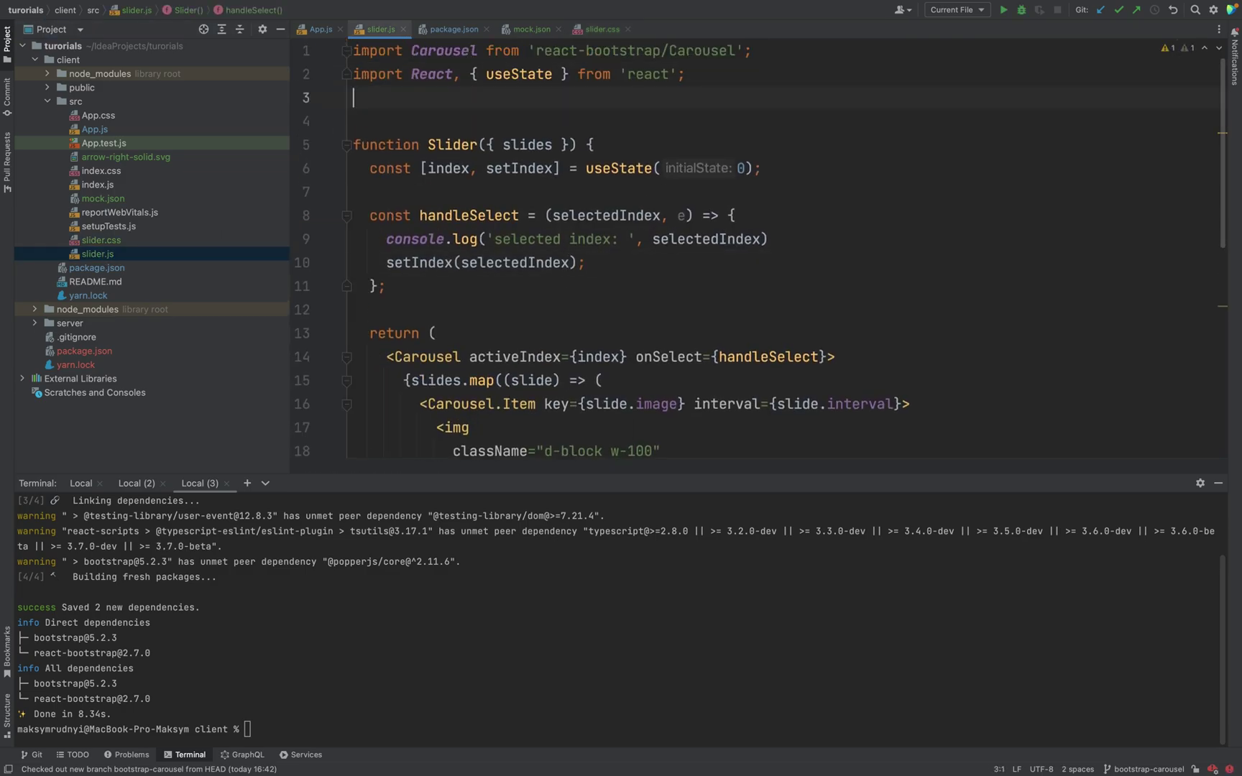
{"action": "type", "text": "impr"}
{"action": "key", "text": "BackSpace"}
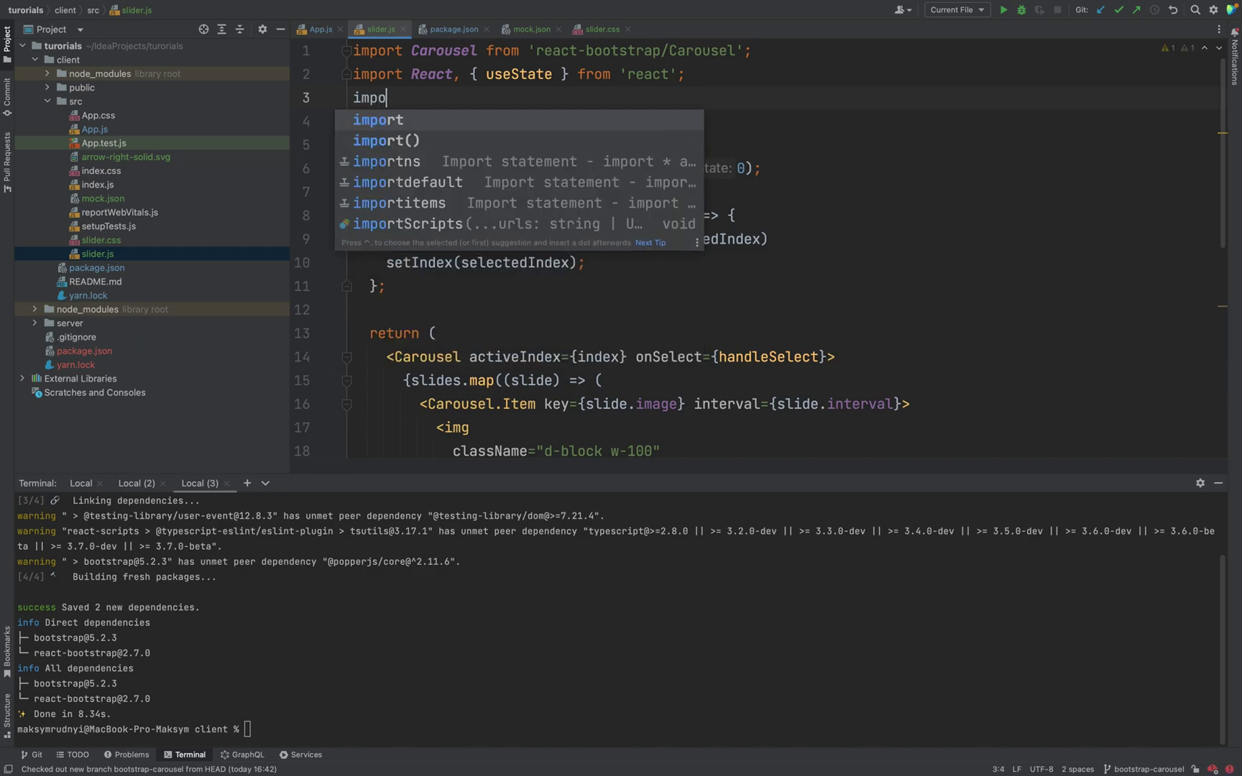
{"action": "type", "text": "ort './s"}
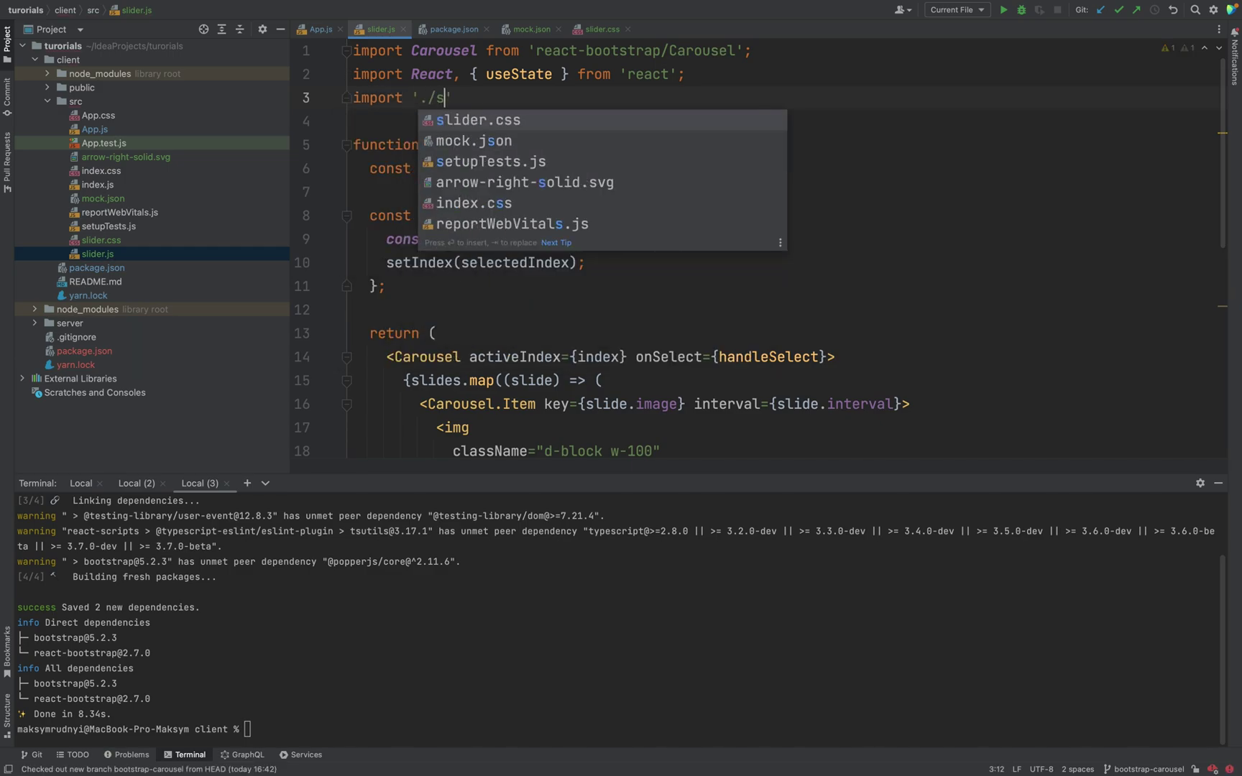
{"action": "type", "text": "l"}
{"action": "key", "text": "Return"}
{"action": "type", "text": ";"}
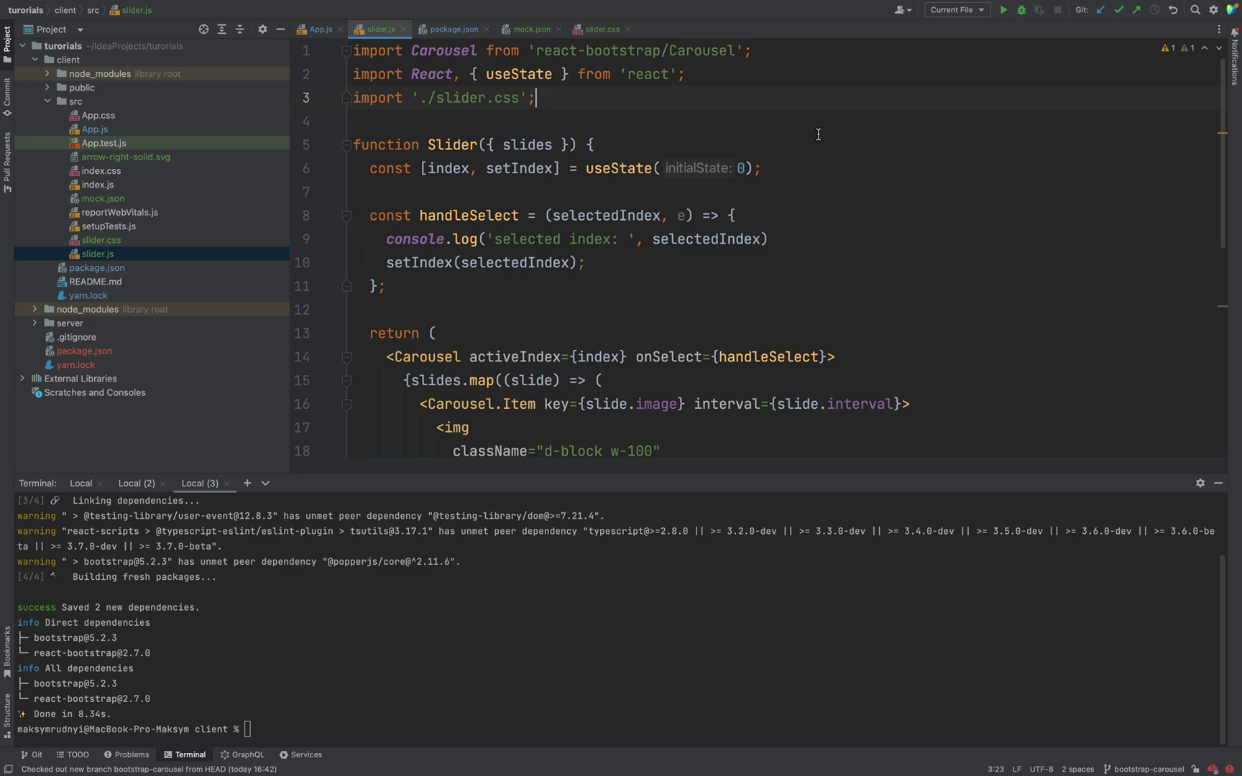
{"action": "key", "text": "super+Tab"}
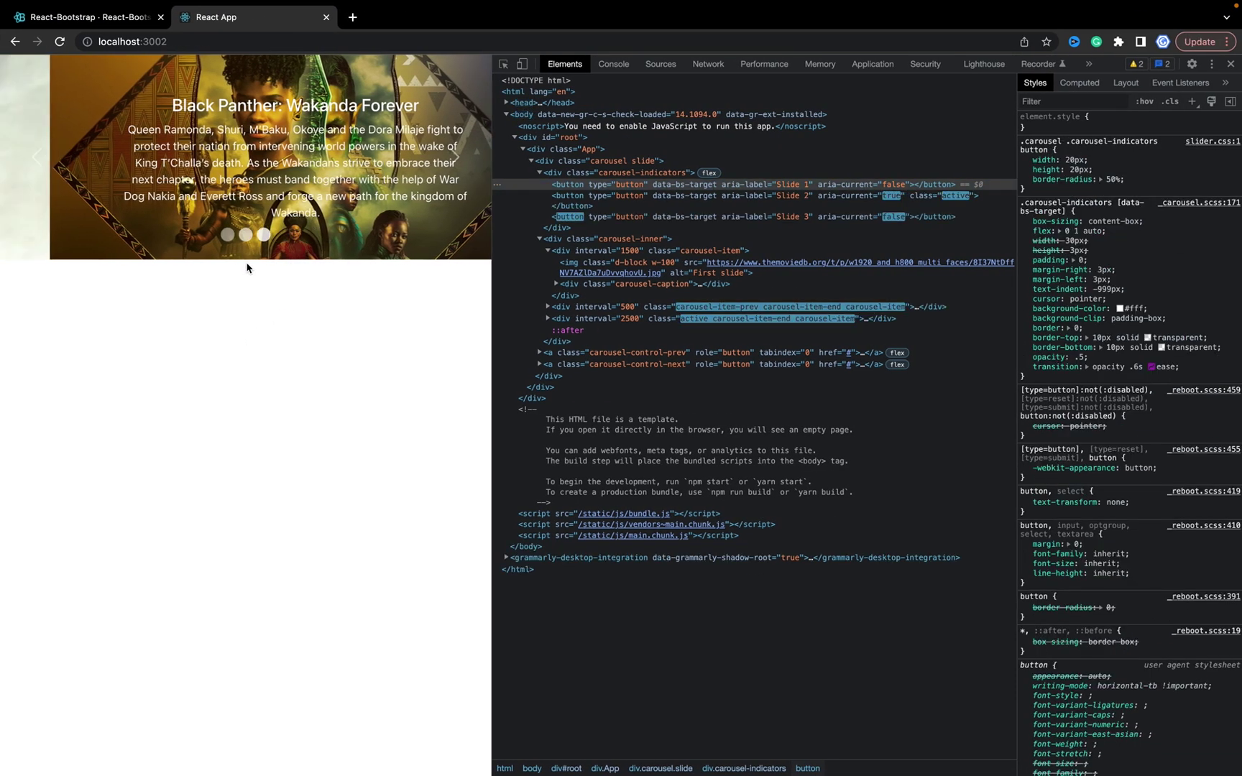
Close DevTools and jump between the first, Black Adam and Avatar slides
{"action": "left_click", "coordinate": [229, 235]}
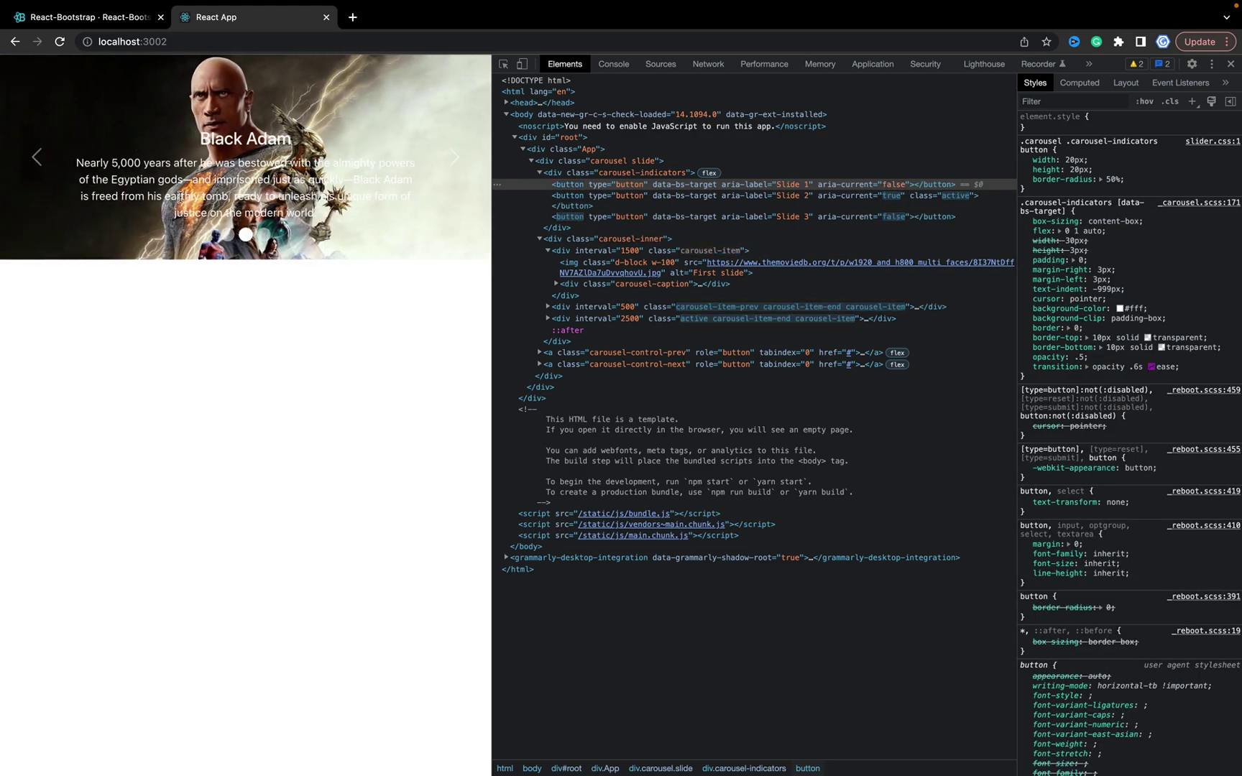
{"action": "left_click", "coordinate": [1230, 63]}
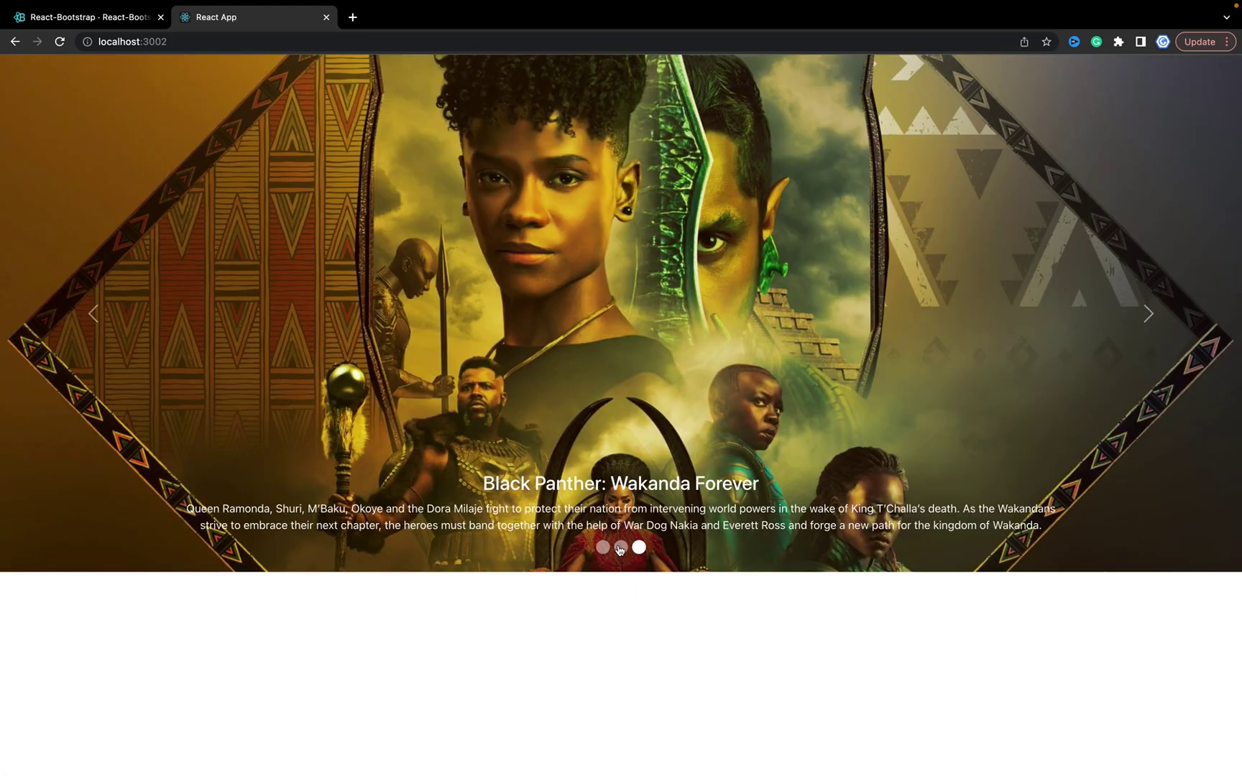
{"action": "left_click", "coordinate": [620, 550]}
{"action": "left_click", "coordinate": [604, 549]}
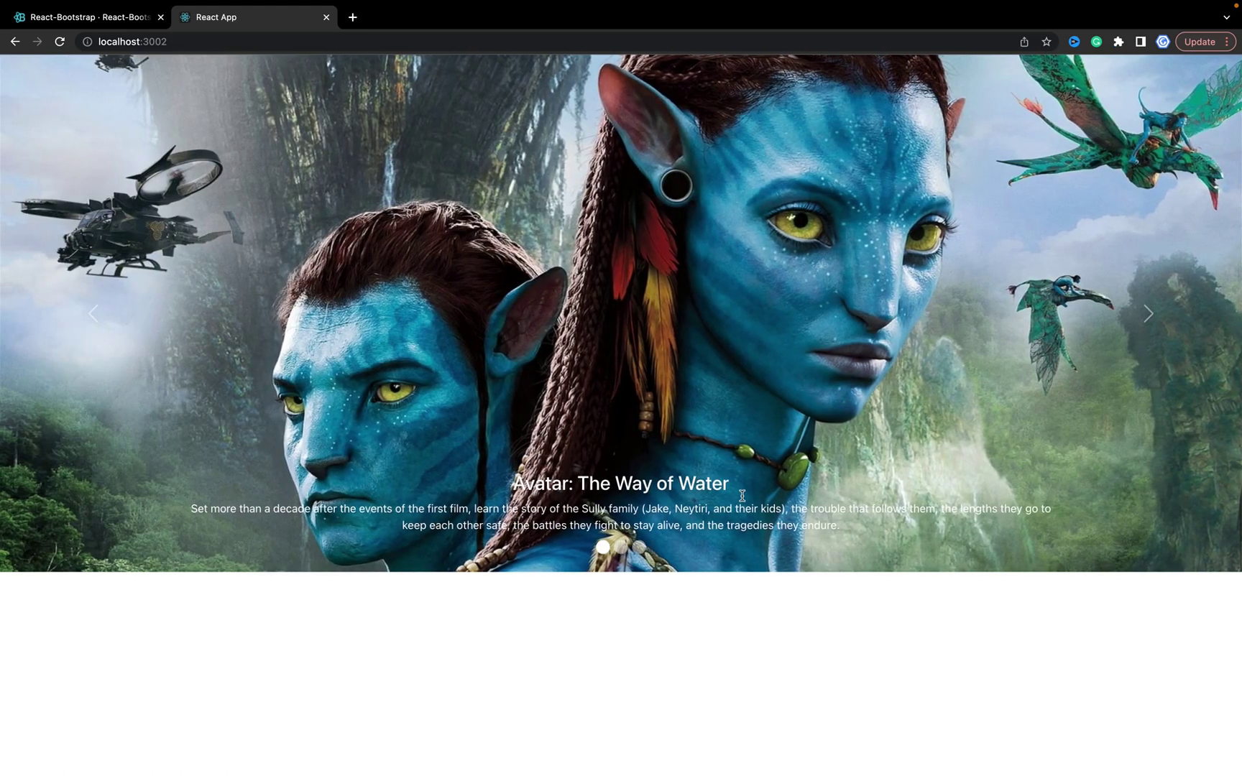
Inspect the carousel-control-prev and carousel-control-next link elements in DevTools
{"action": "right_click", "coordinate": [98, 317]}
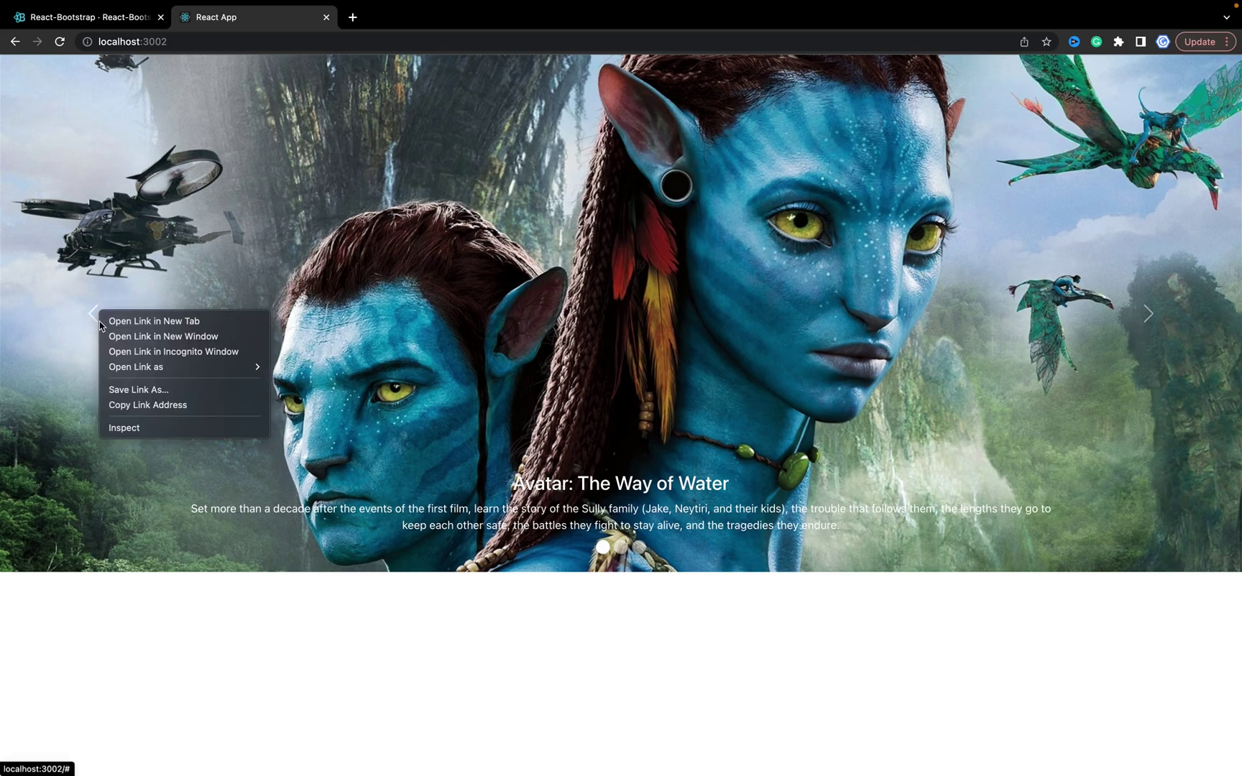
{"action": "left_click", "coordinate": [126, 429]}
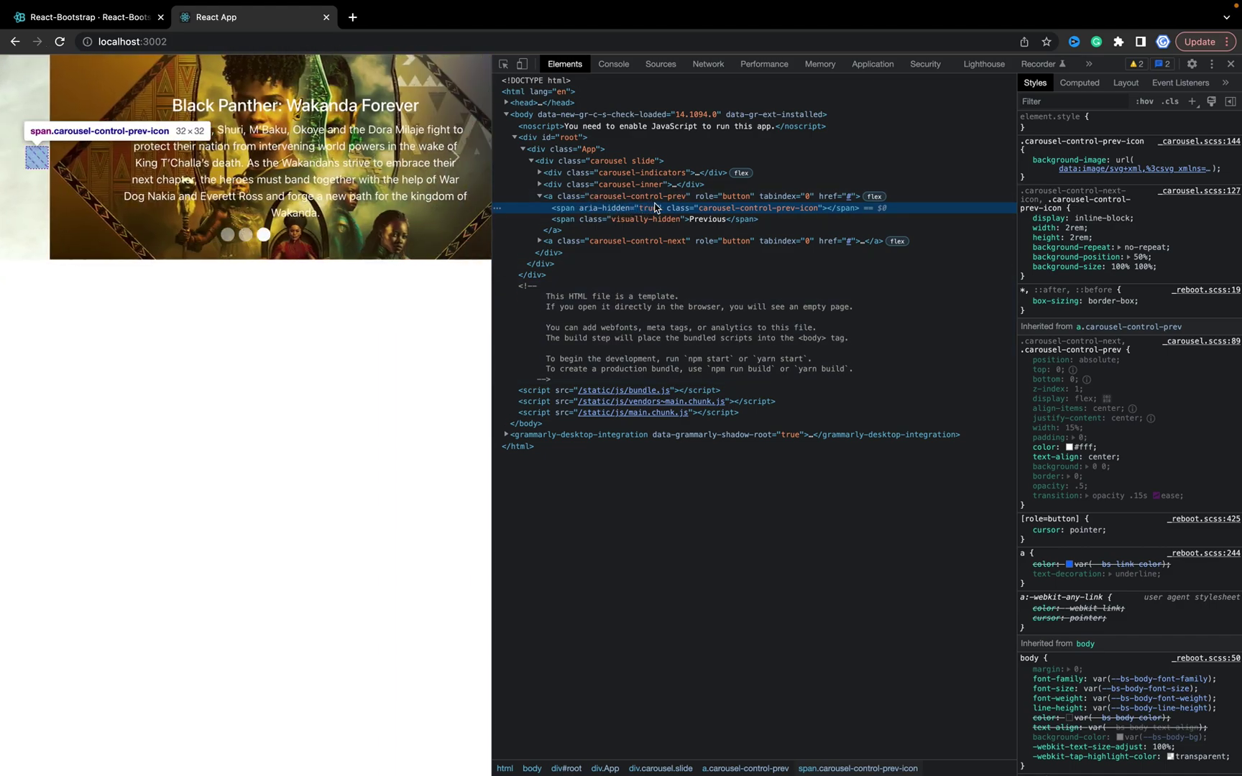
{"action": "left_click", "coordinate": [543, 197]}
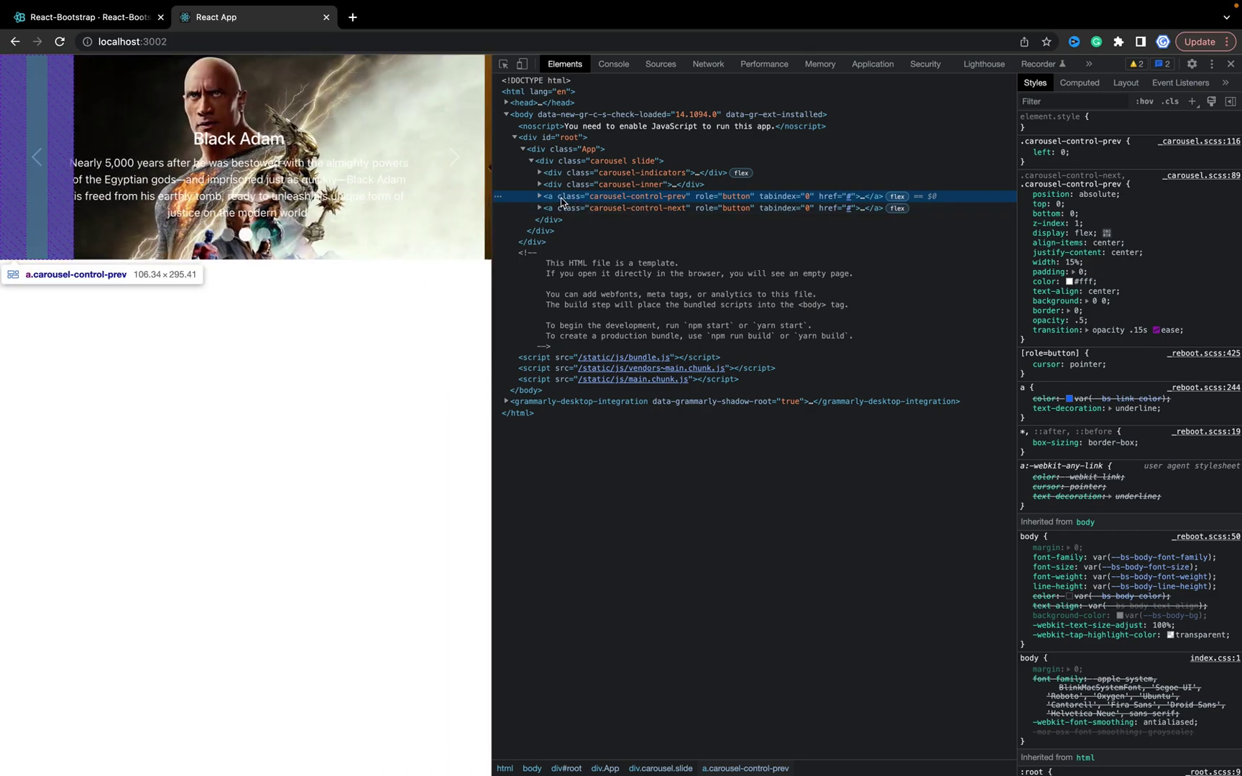
{"action": "left_click", "coordinate": [683, 207]}
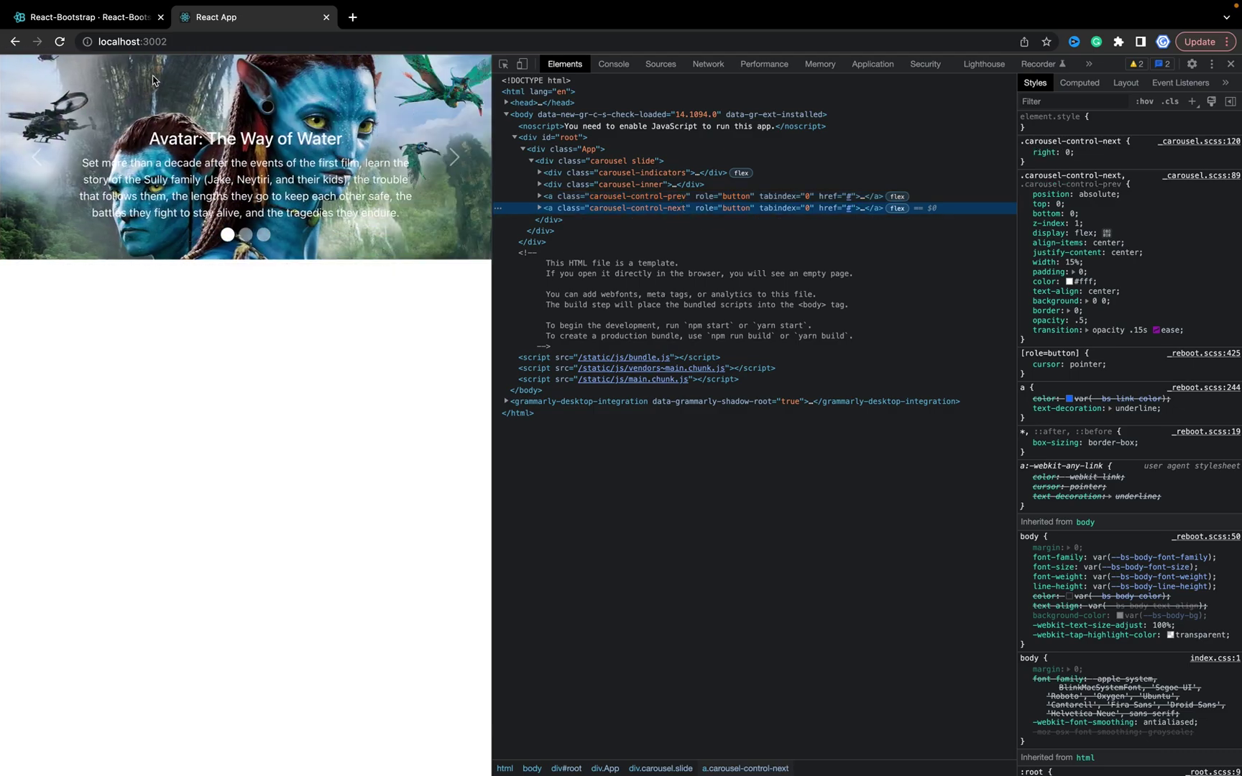
{"action": "left_click", "coordinate": [77, 20]}
{"action": "scroll", "coordinate": [505, 501], "scroll_direction": "down", "scroll_amount": 5}
{"action": "scroll", "coordinate": [505, 501], "scroll_direction": "down", "scroll_amount": 5}
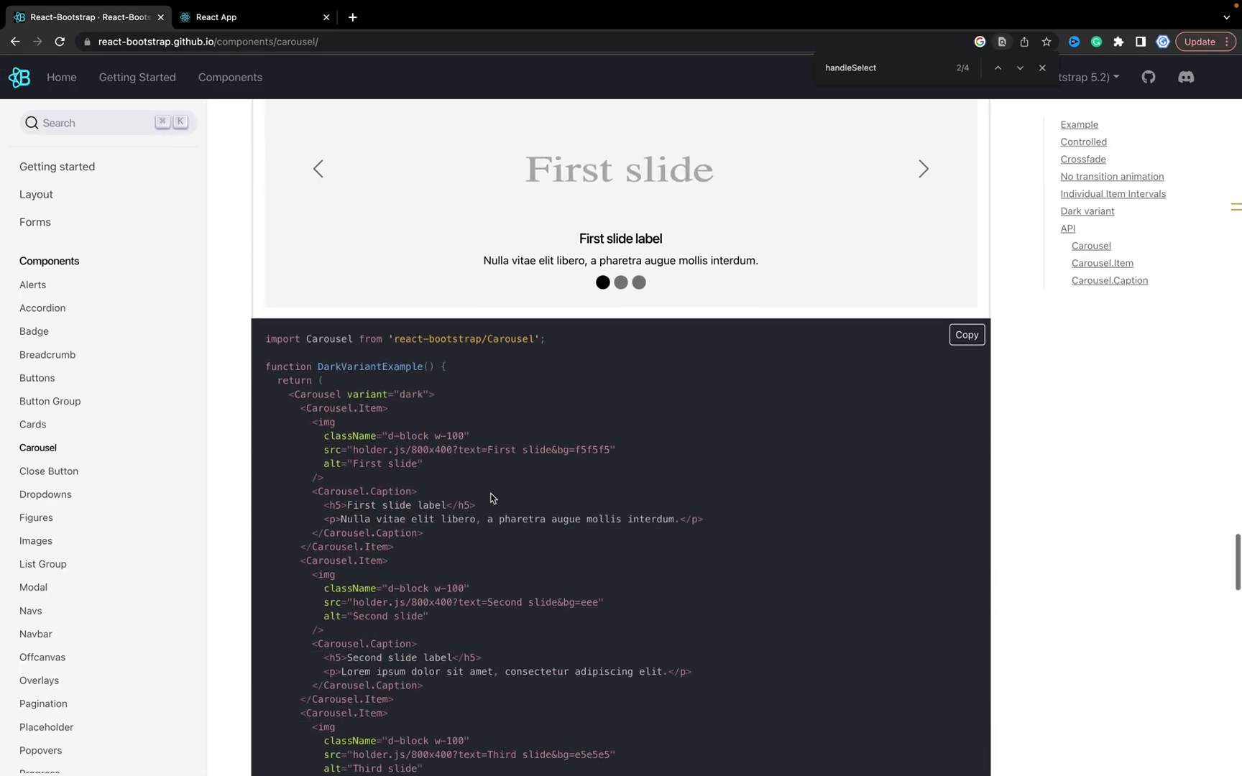
{"action": "scroll", "coordinate": [491, 497], "scroll_direction": "down", "scroll_amount": 8}
{"action": "scroll", "coordinate": [492, 497], "scroll_direction": "down", "scroll_amount": 3}
{"action": "scroll", "coordinate": [491, 497], "scroll_direction": "down", "scroll_amount": 3}
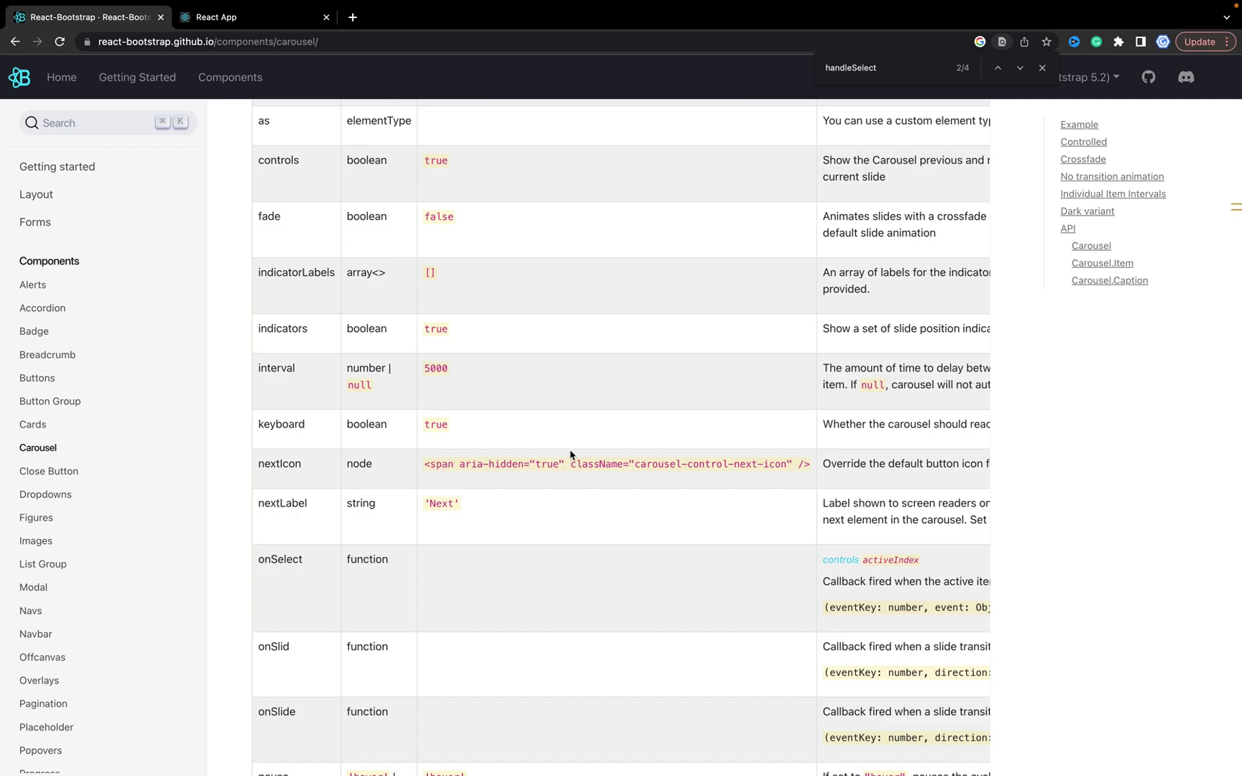
Select the nextIcon prop in the Carousel API table, then return to the editor
{"action": "double_click", "coordinate": [280, 466]}
{"action": "key", "text": "ctrl+Left"}
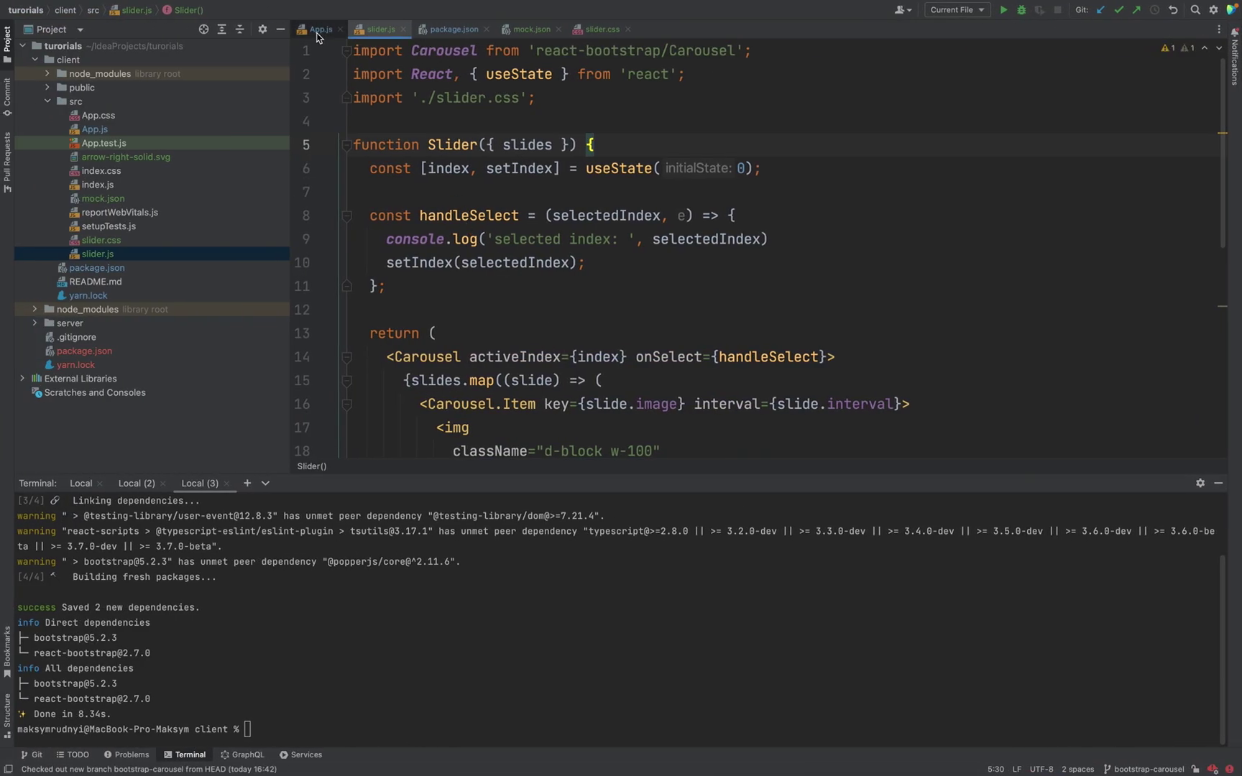
{"action": "scroll", "coordinate": [489, 270], "scroll_direction": "down", "scroll_amount": 3}
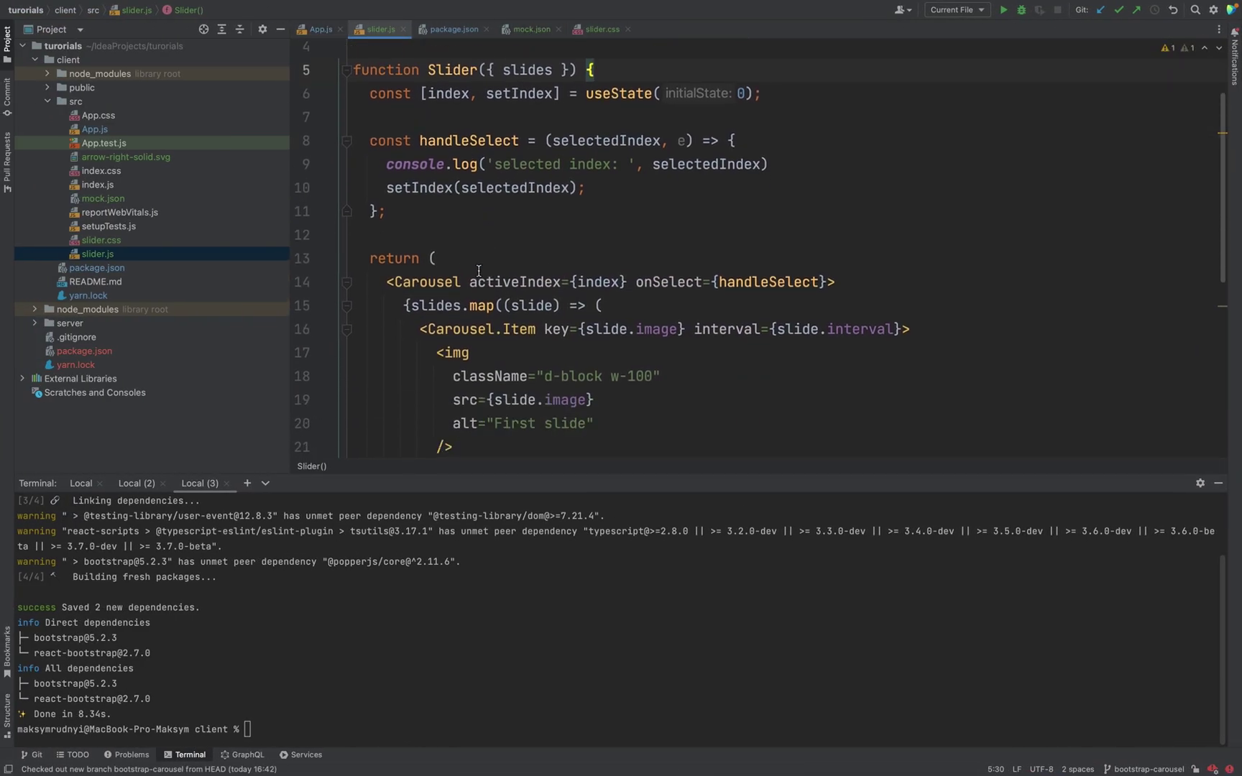
Move the Carousel's onSelect prop and closing bracket onto separate lines, adding a new prop line
{"action": "left_click", "coordinate": [637, 282]}
{"action": "key", "text": "Return"}
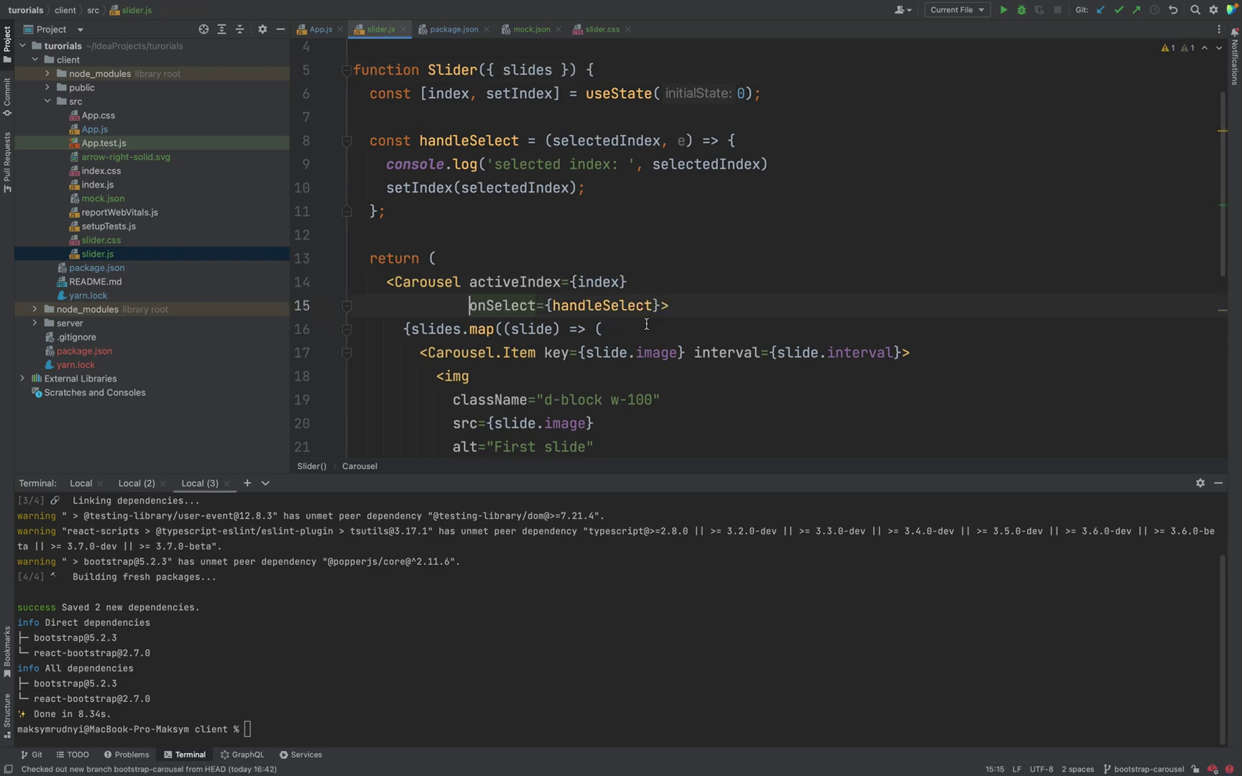
{"action": "key", "text": "End"}
{"action": "key", "text": "Left"}
{"action": "key", "text": "Return"}
{"action": "left_click", "coordinate": [759, 307]}
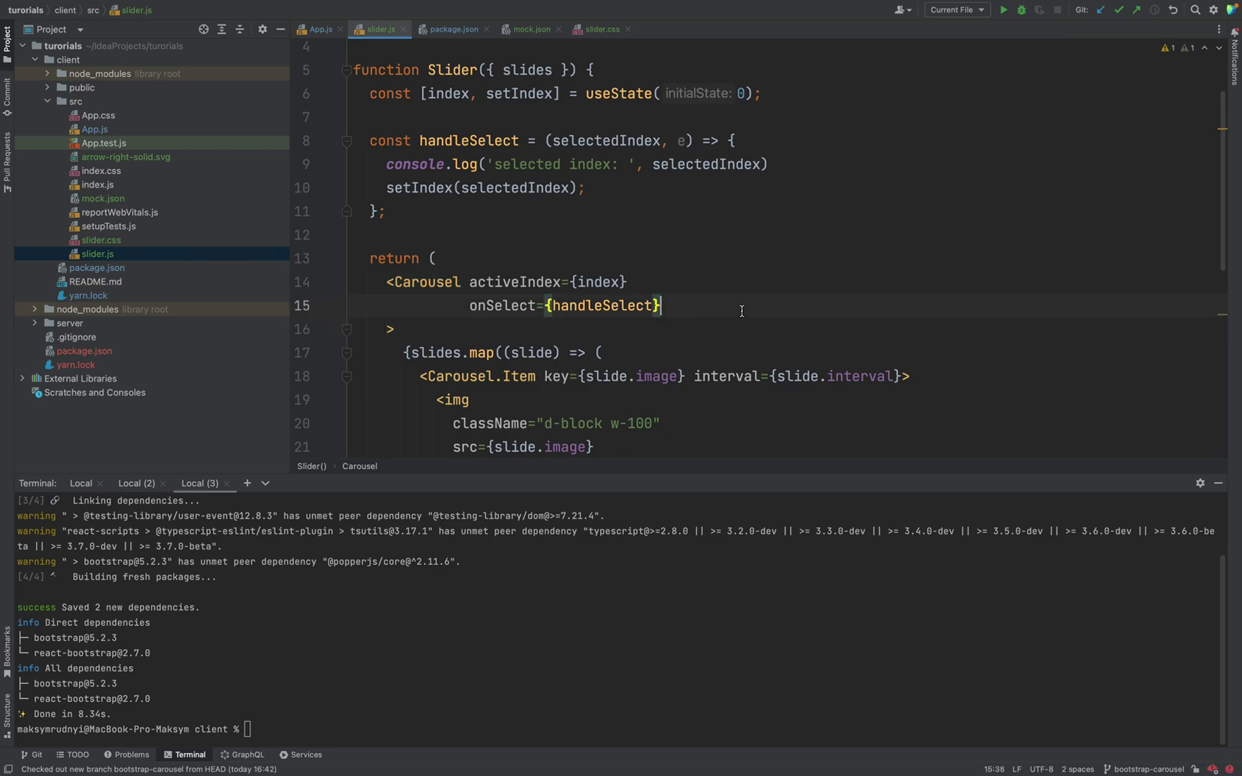
{"action": "key", "text": "Return"}
{"action": "type", "text": "nextIcon={}"}
Copy the docs' default nextIcon span and paste it into the Carousel's nextIcon prop
{"action": "key", "text": "super+Tab"}
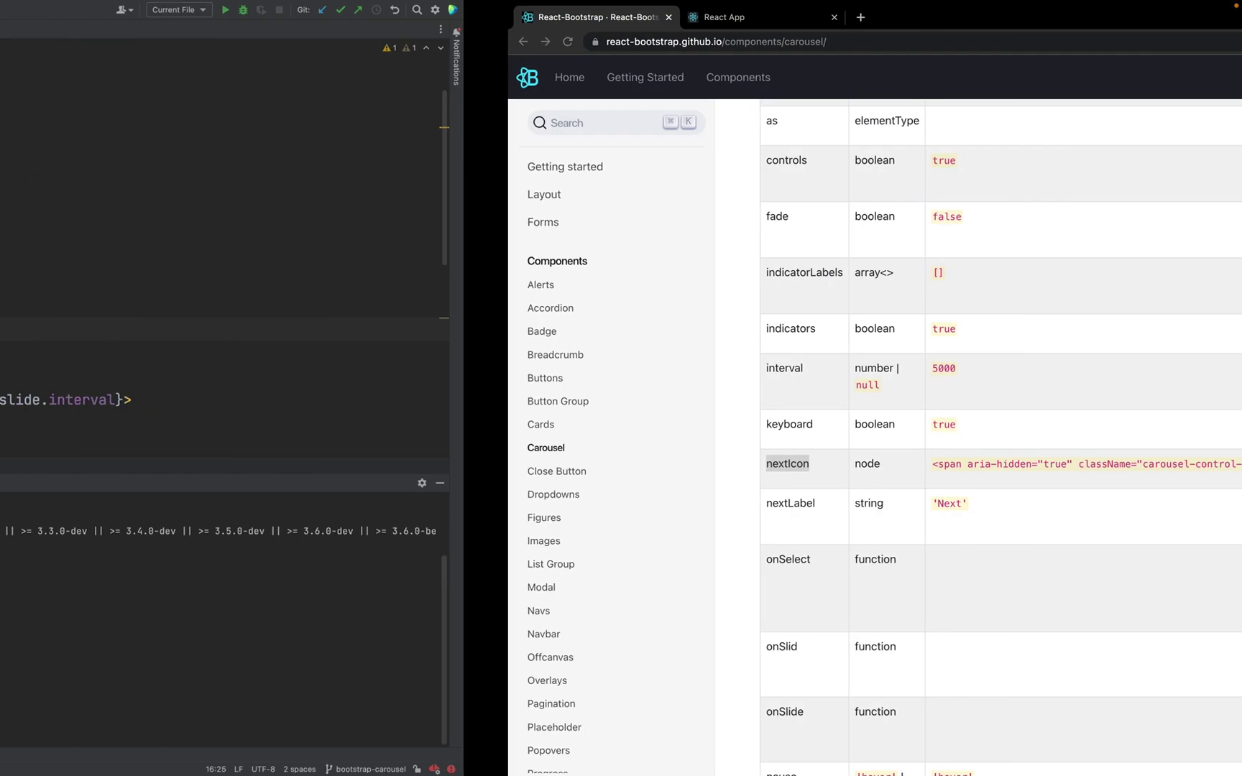
{"action": "left_click_drag", "start_coordinate": [424, 465], "coordinate": [807, 482]}
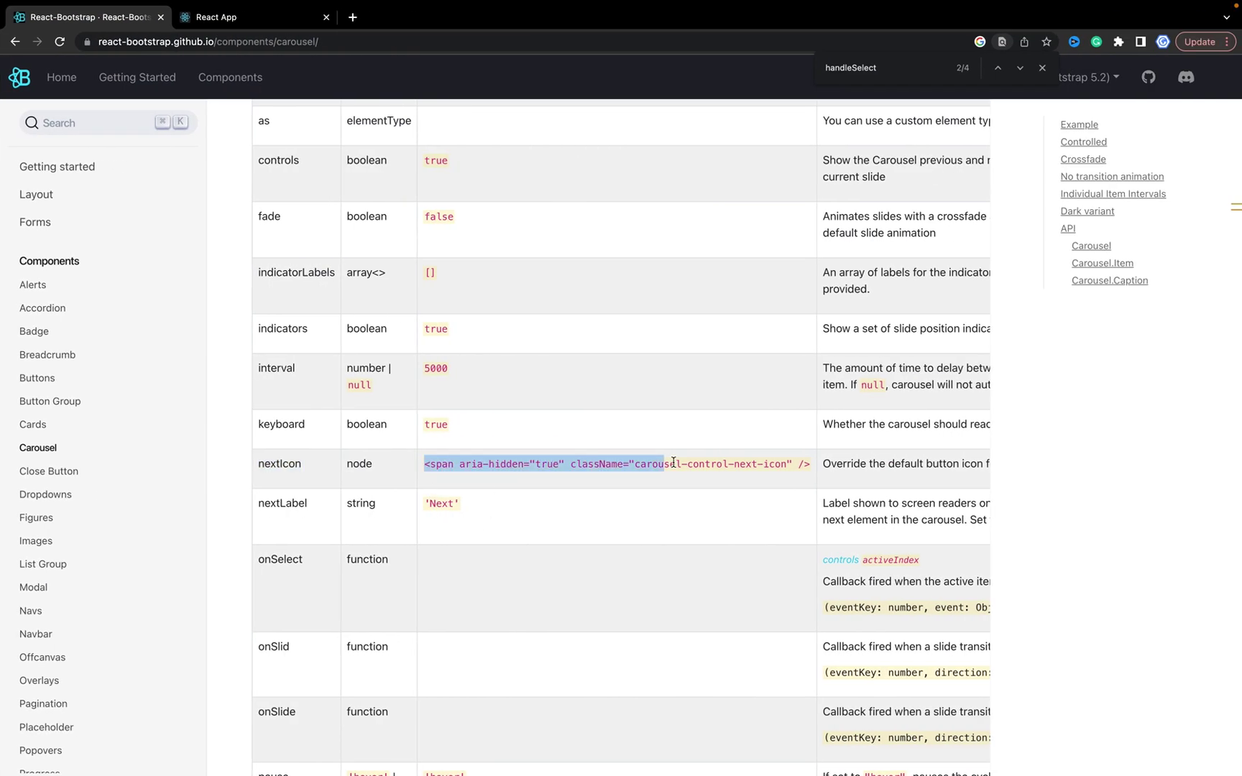
{"action": "key", "text": "super+c"}
{"action": "key", "text": "super+Tab"}
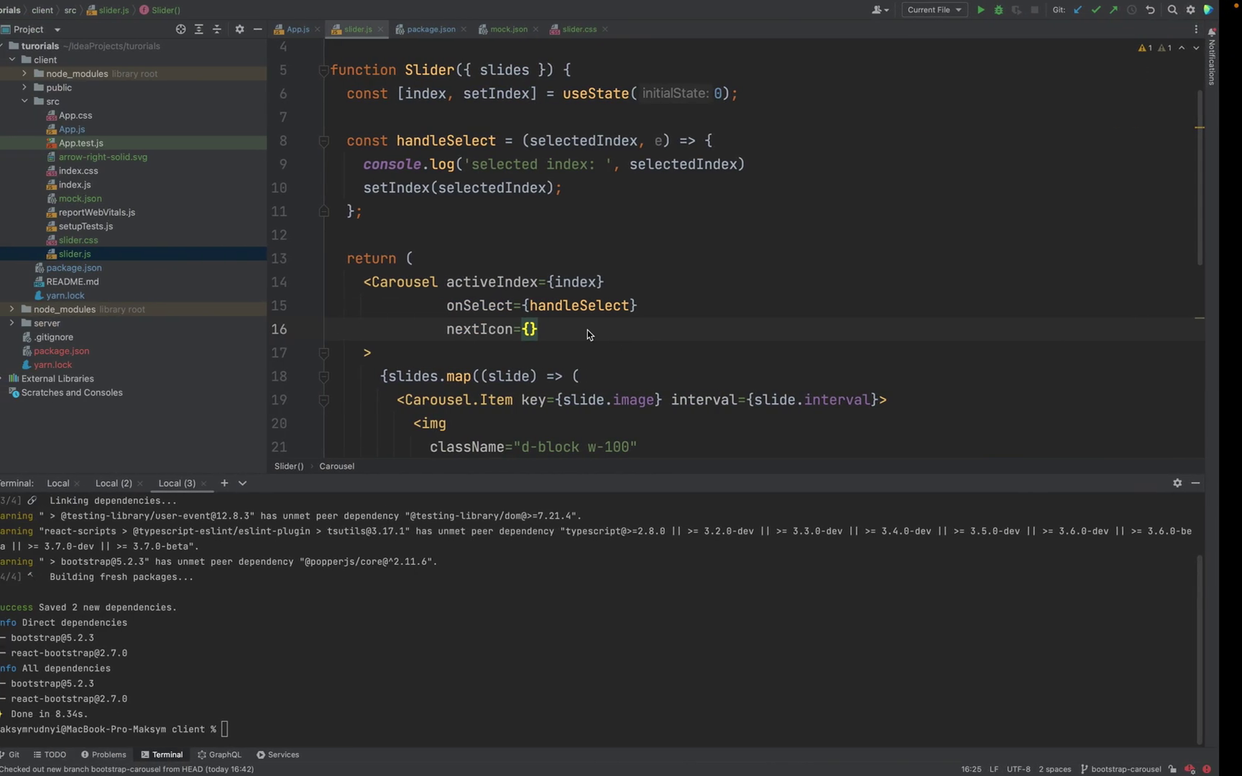
{"action": "key", "text": "super+v"}
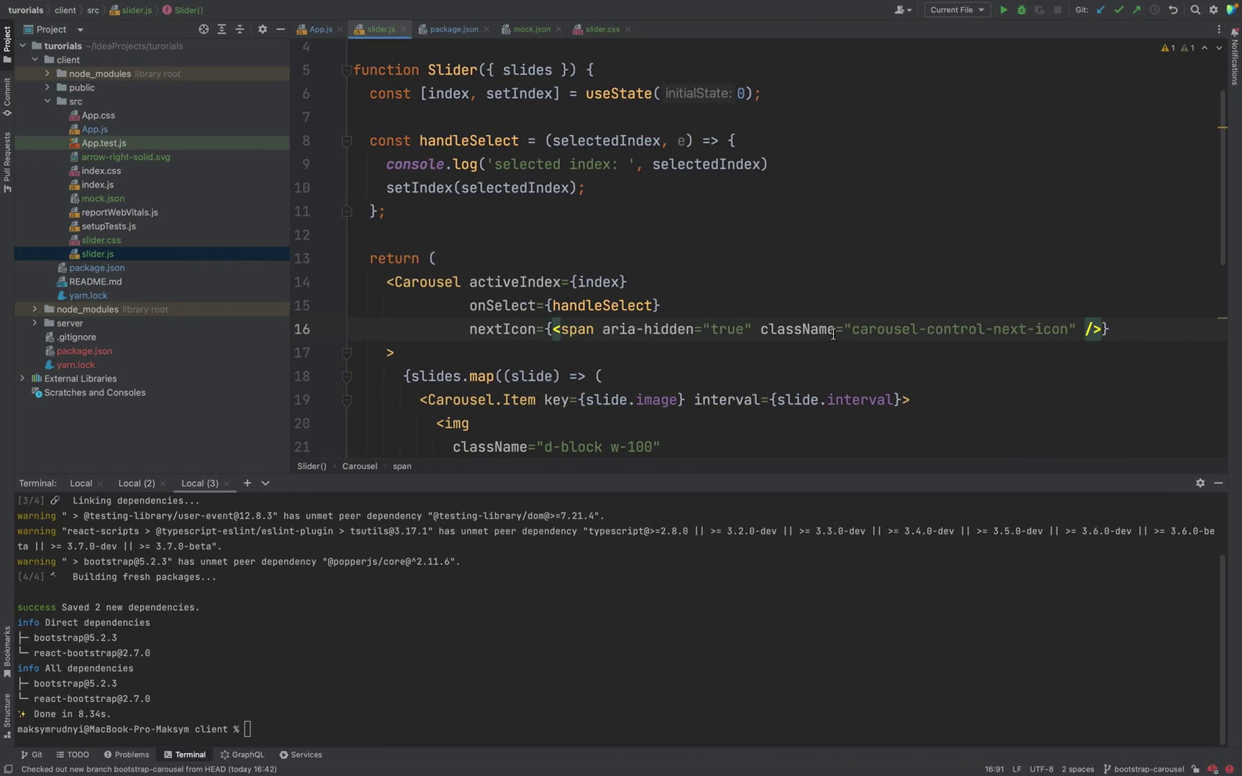
Append 'changed' to the span's className and copy the full class string
{"action": "left_click", "coordinate": [1070, 329]}
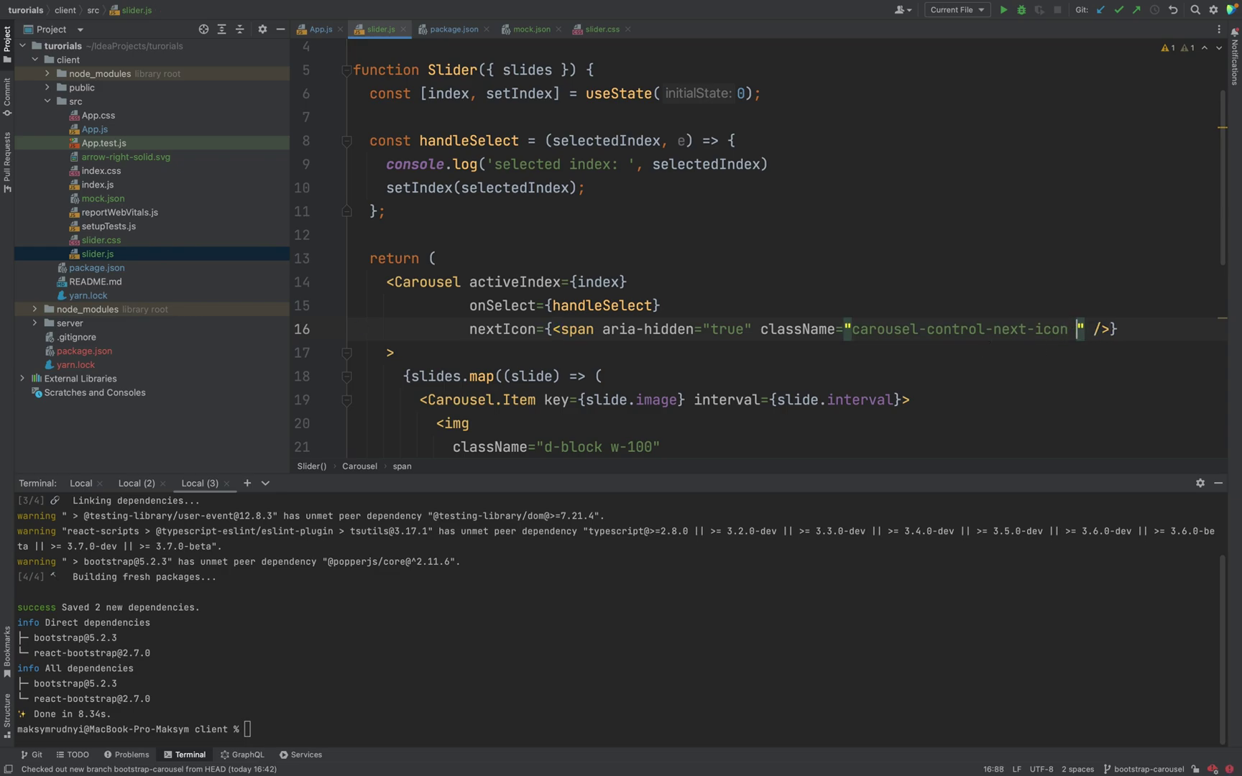
{"action": "type", "text": "changed"}
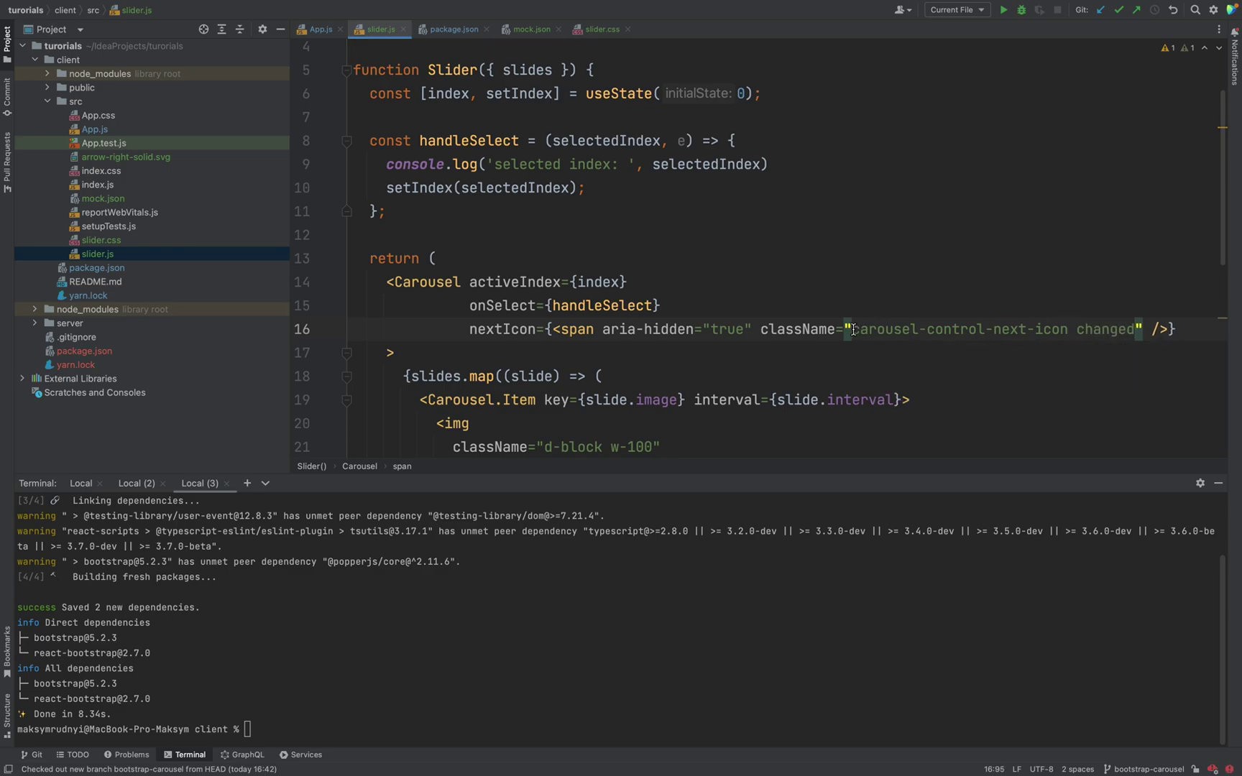
{"action": "left_click_drag", "start_coordinate": [851, 330], "coordinate": [1118, 330]}
{"action": "key", "text": "super+c"}
{"action": "key", "text": "super+Tab"}
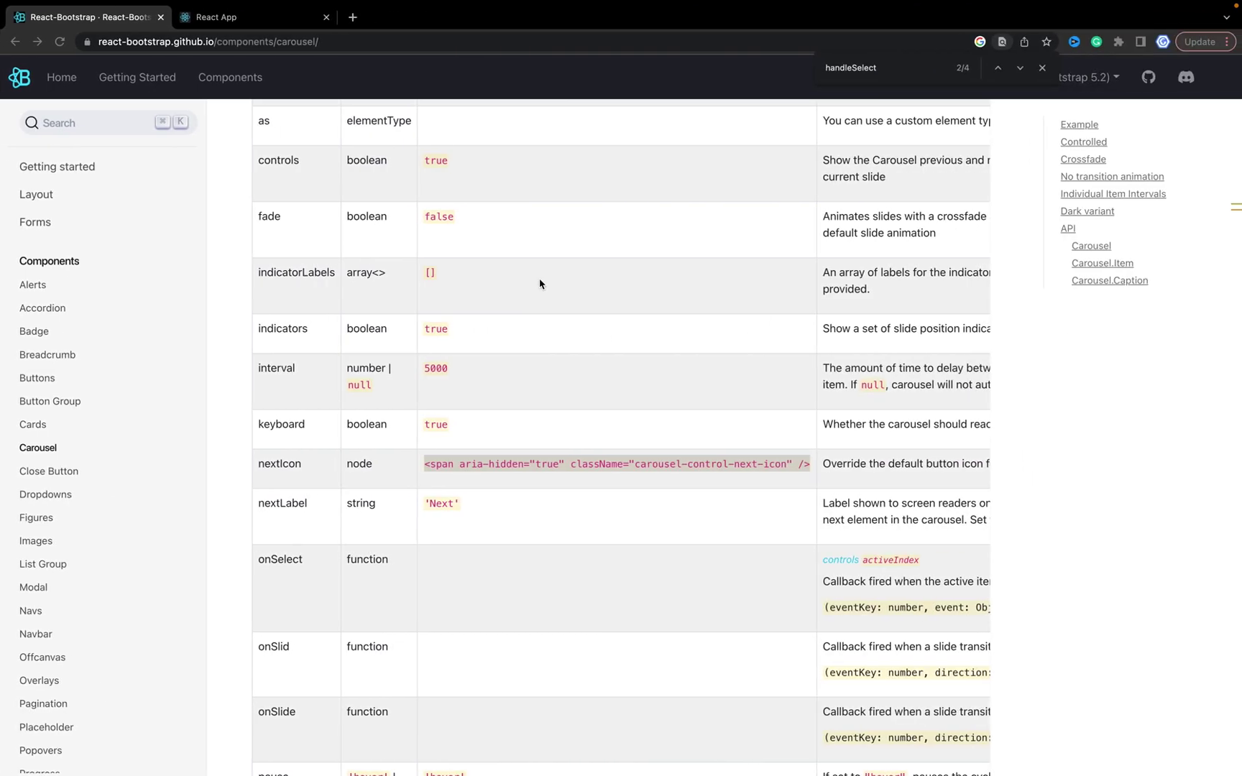
Reload the React App and confirm the next arrow span has class 'carousel-control-next-icon changed'
{"action": "left_click", "coordinate": [237, 23]}
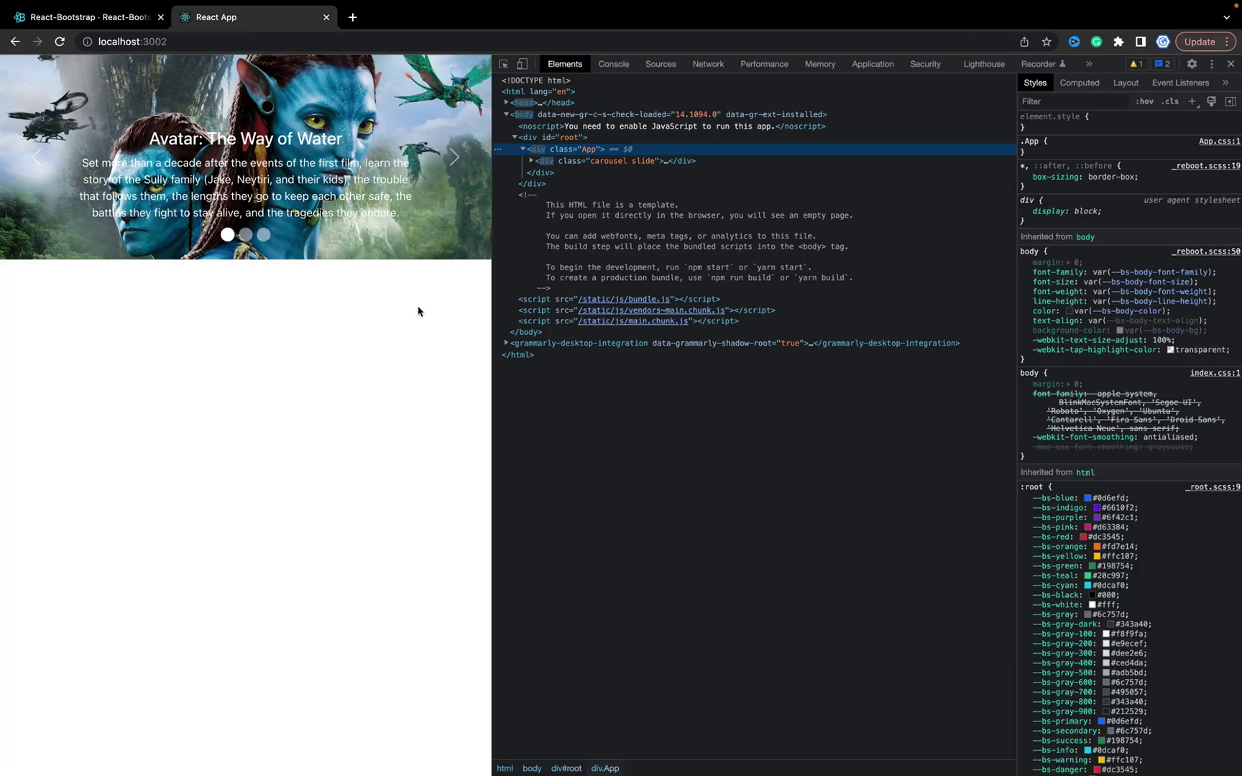
{"action": "key", "text": "super+r"}
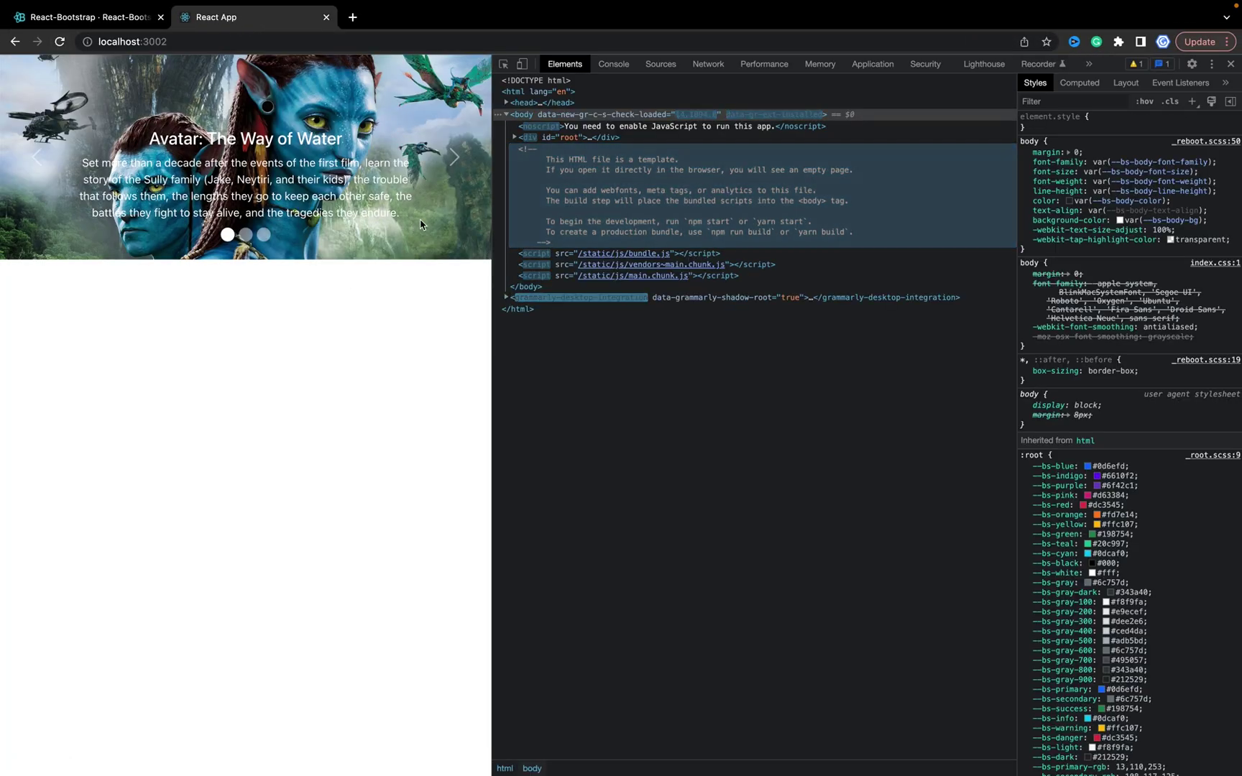
{"action": "right_click", "coordinate": [452, 153]}
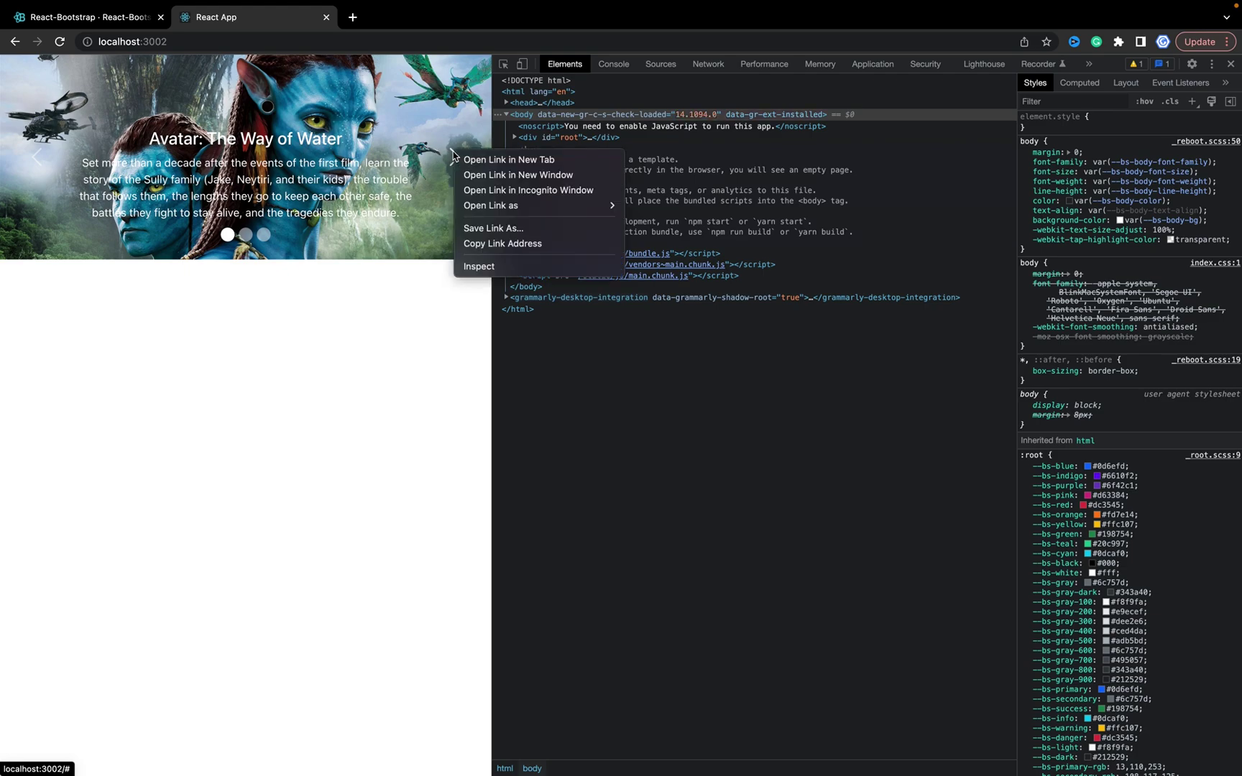
{"action": "left_click", "coordinate": [479, 266]}
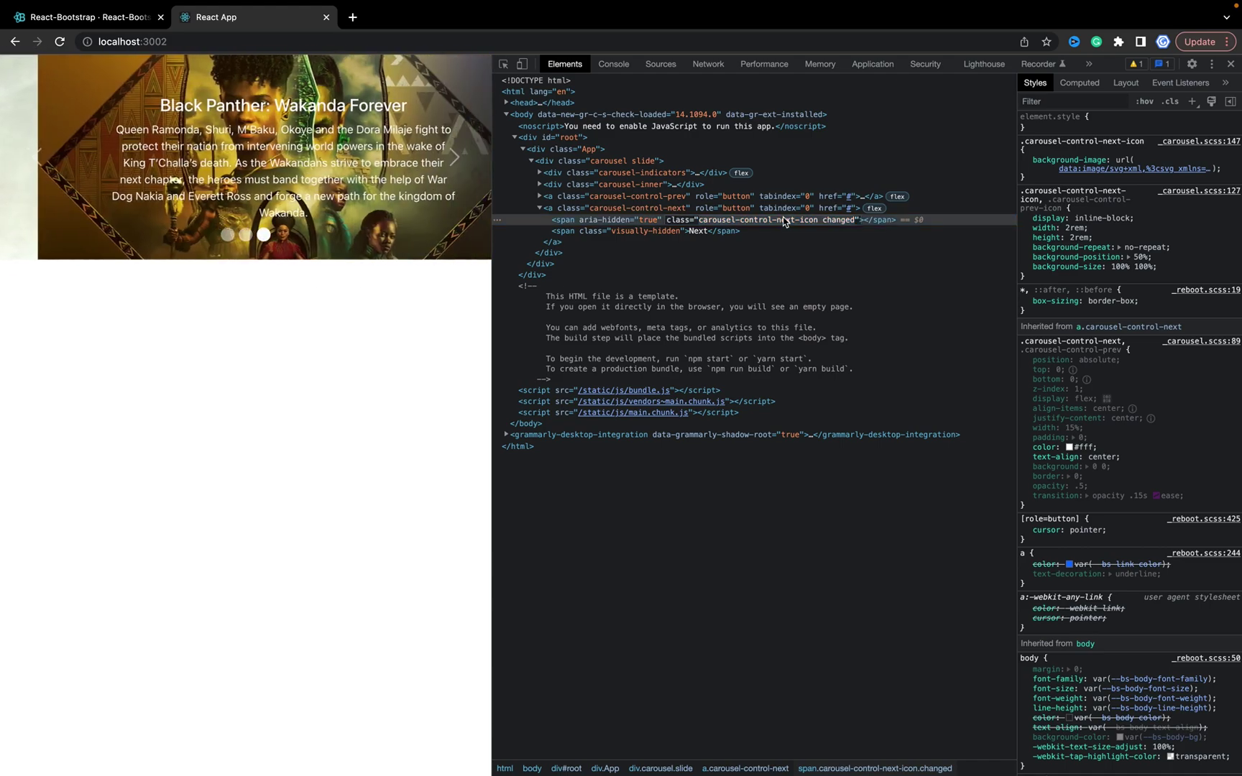
{"action": "key", "text": "super+Tab"}
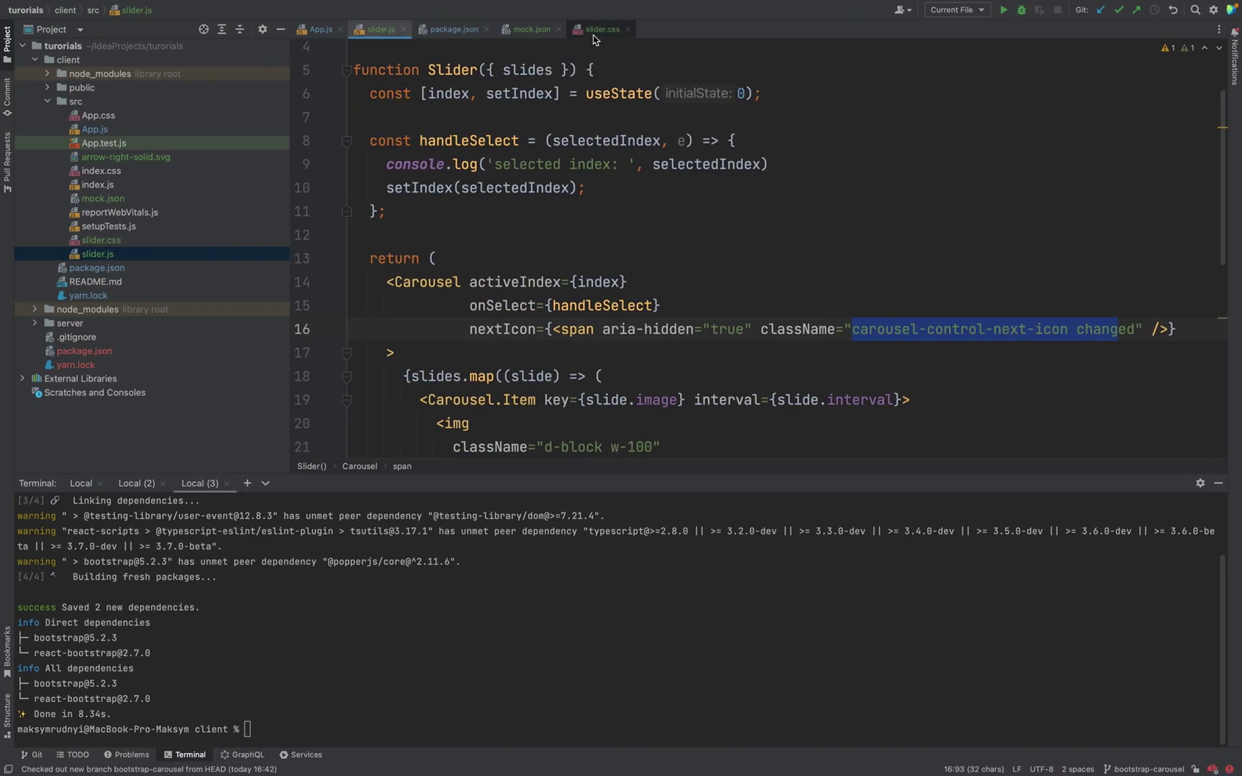
{"action": "left_click", "coordinate": [595, 29]}
Add a '.carousel .carousel-control-next-icon.changed' rule to slider.css
{"action": "key", "text": "Return"}
{"action": "key", "text": "Return"}
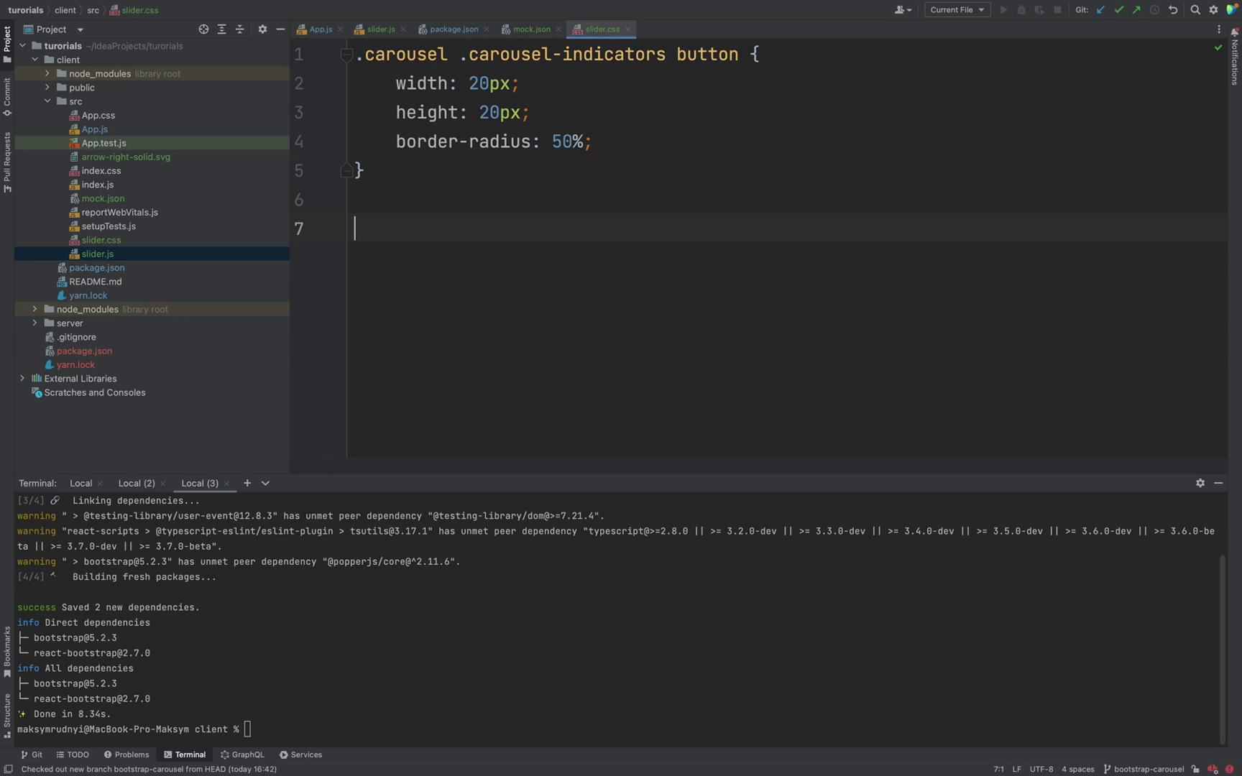
{"action": "type", "text": ".ca"}
{"action": "key", "text": "Tab"}
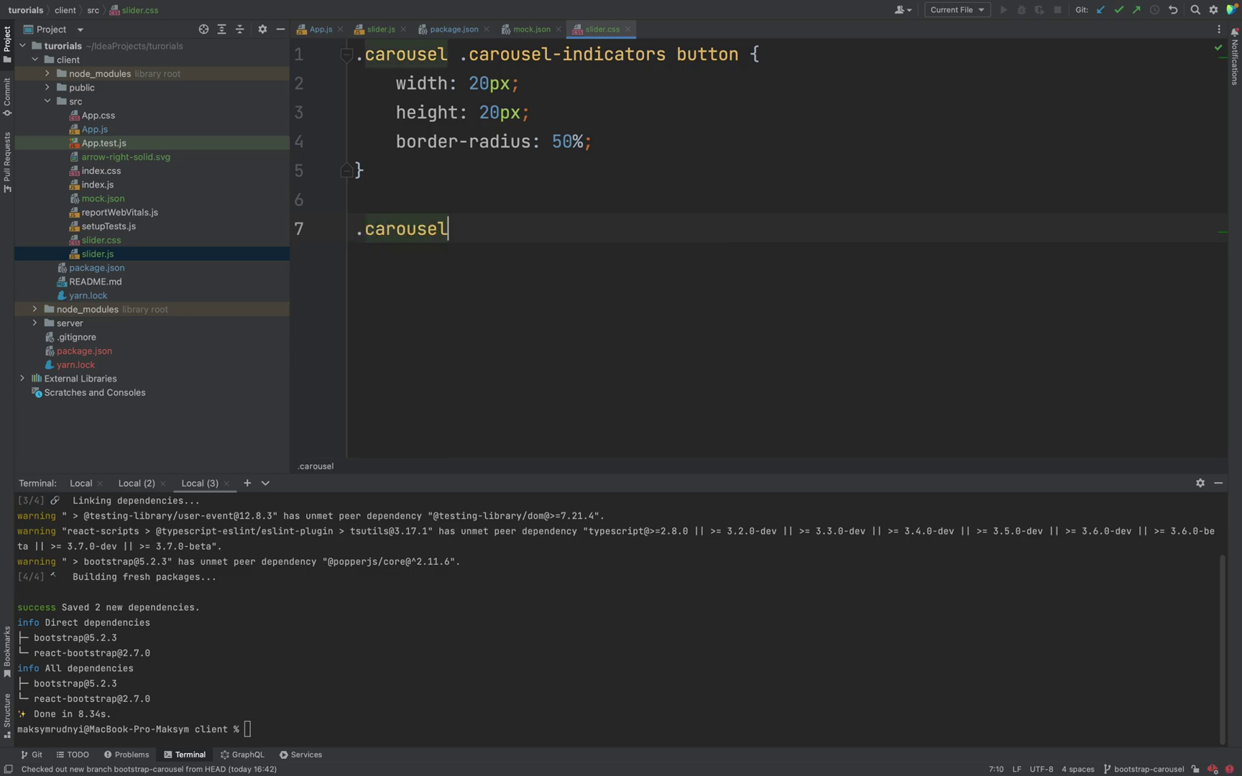
{"action": "type", "text": " ."}
{"action": "key", "text": "super+v"}
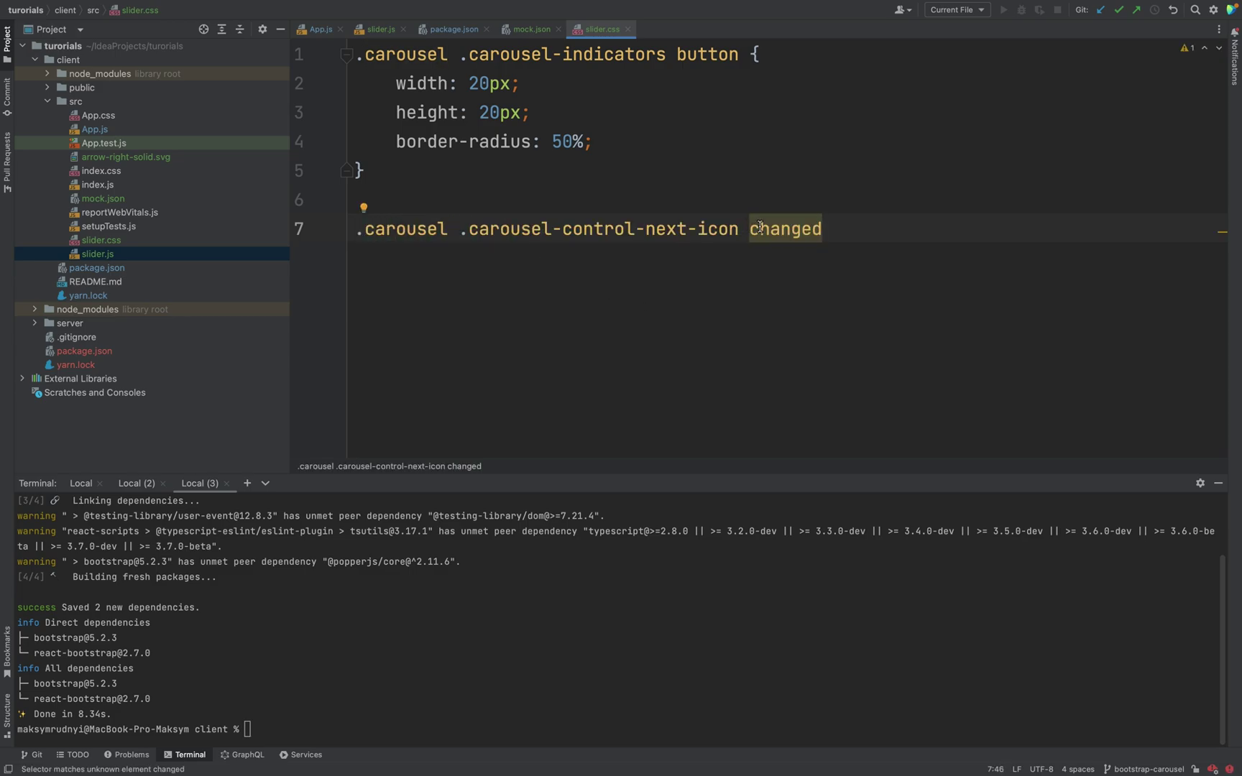
{"action": "left_click", "coordinate": [751, 228]}
{"action": "key", "text": "BackSpace"}
{"action": "type", "text": "."}
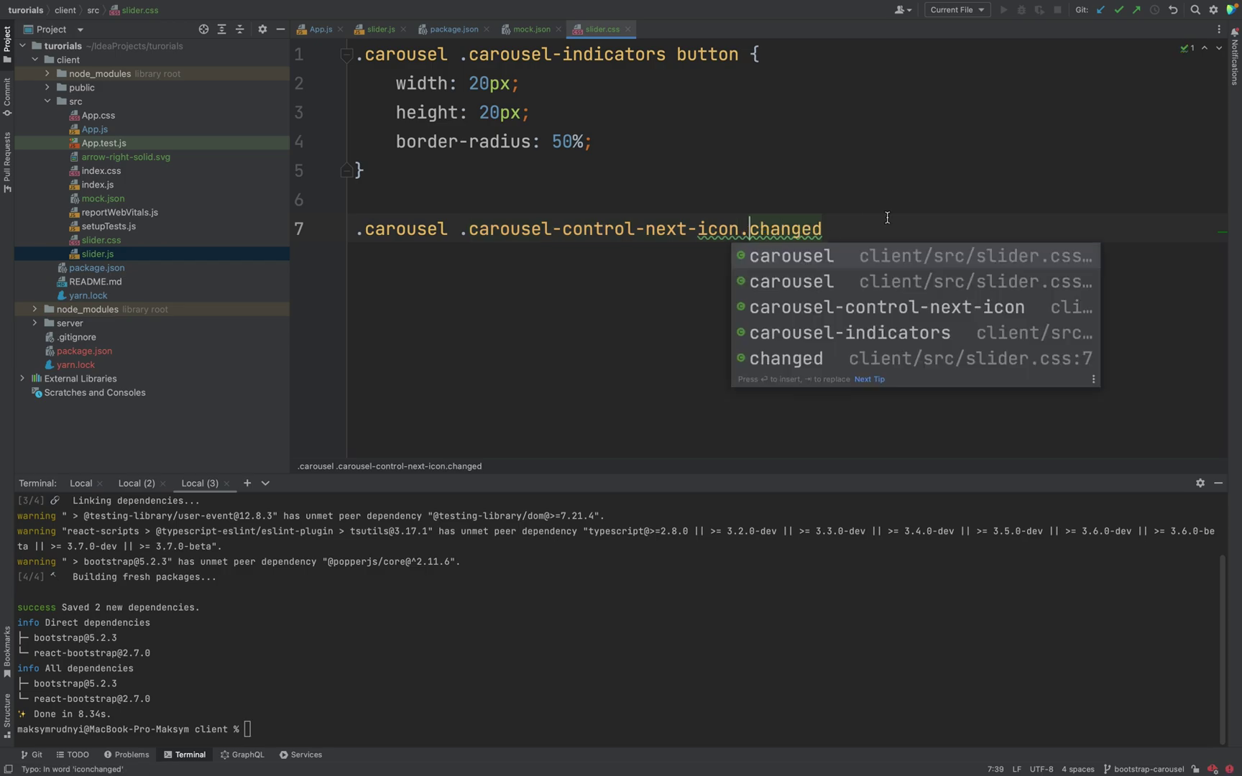
{"action": "key", "text": "Escape"}
{"action": "key", "text": "End"}
{"action": "type", "text": "{"}
{"action": "key", "text": "Return"}
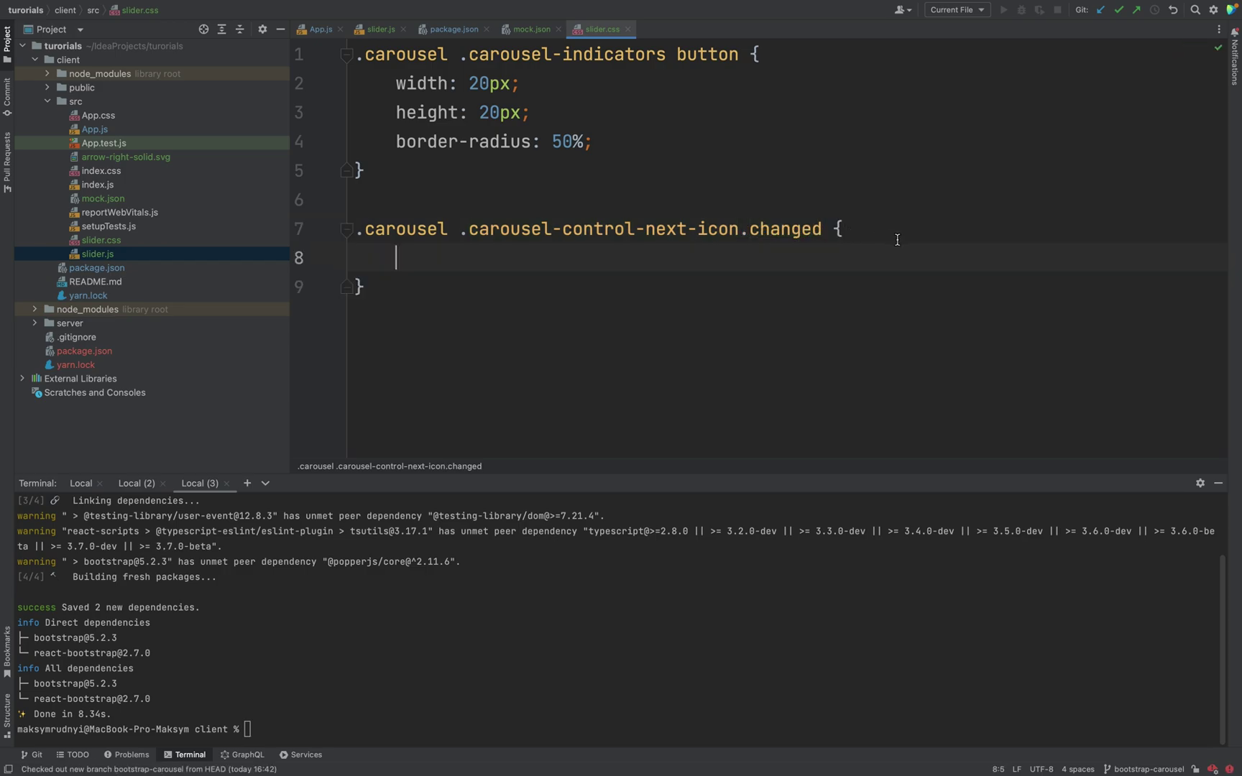
Set the rule's background-image to url("./arrow-right-solid.svg")
{"action": "key", "text": "super+Tab"}
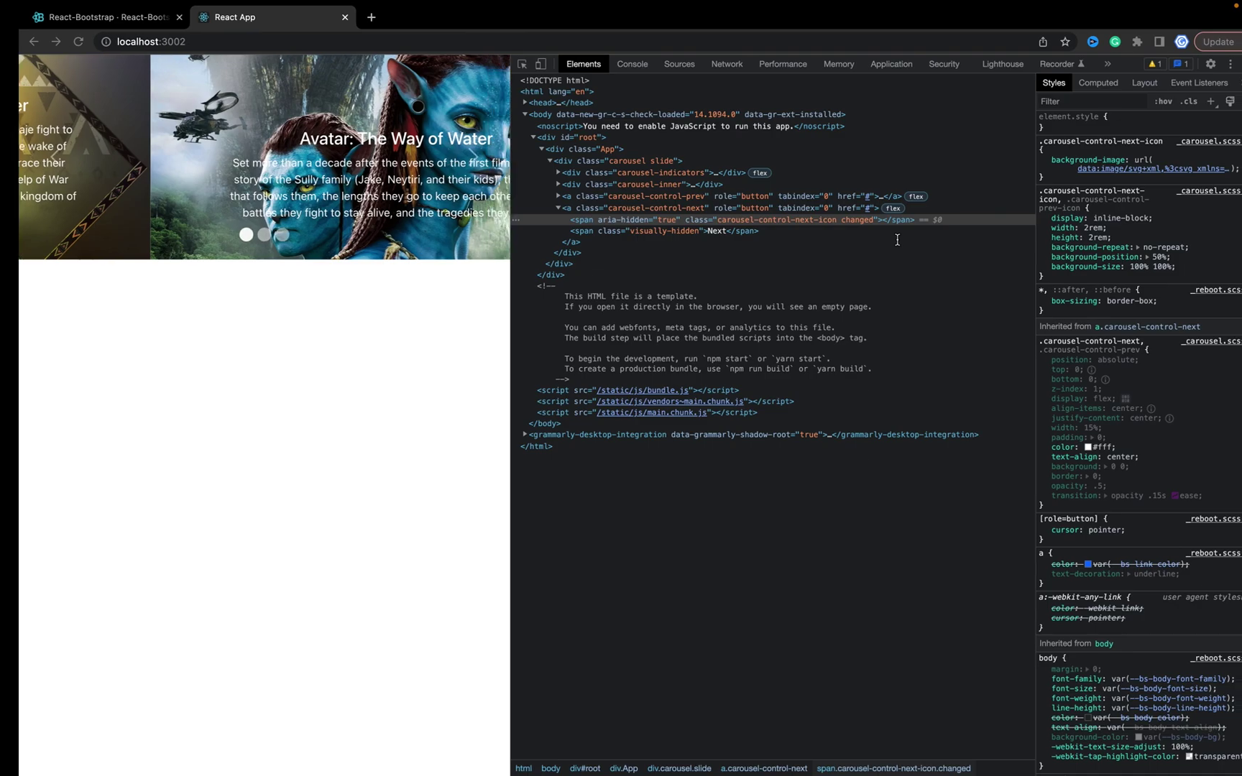
{"action": "key", "text": "super+Tab"}
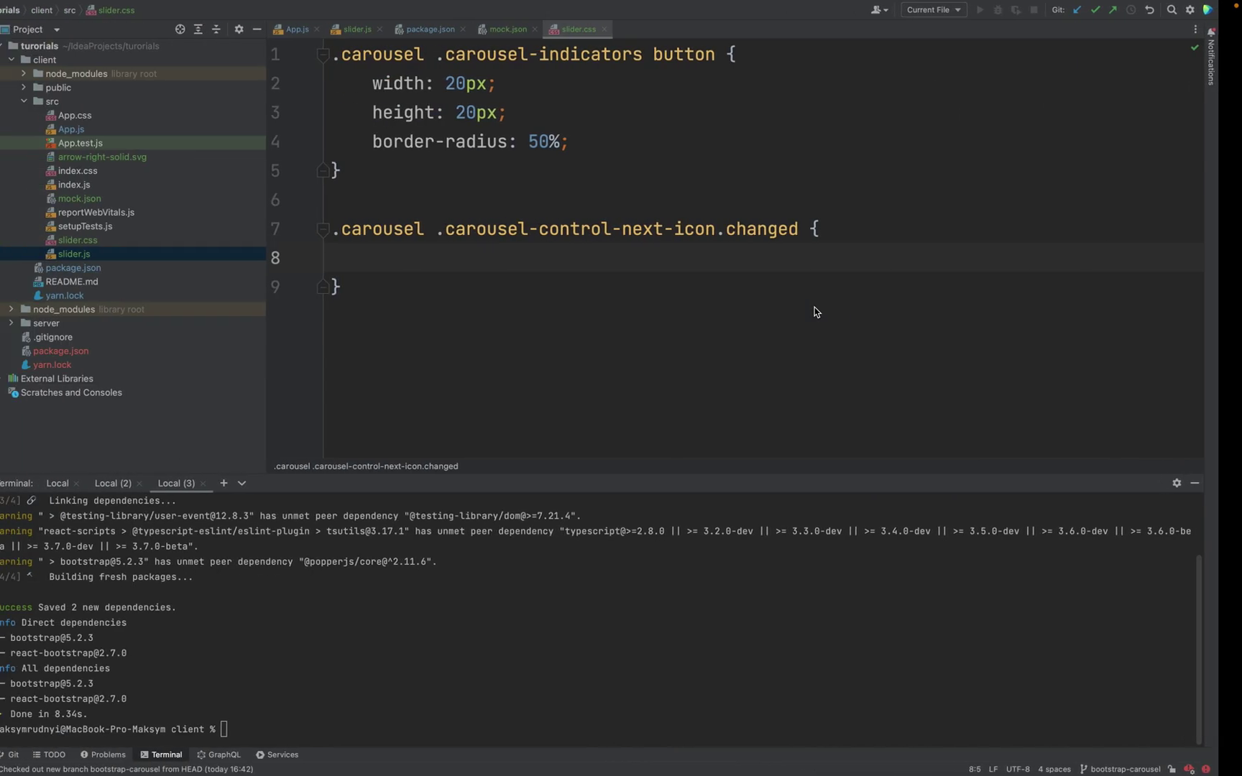
{"action": "type", "text": "bac"}
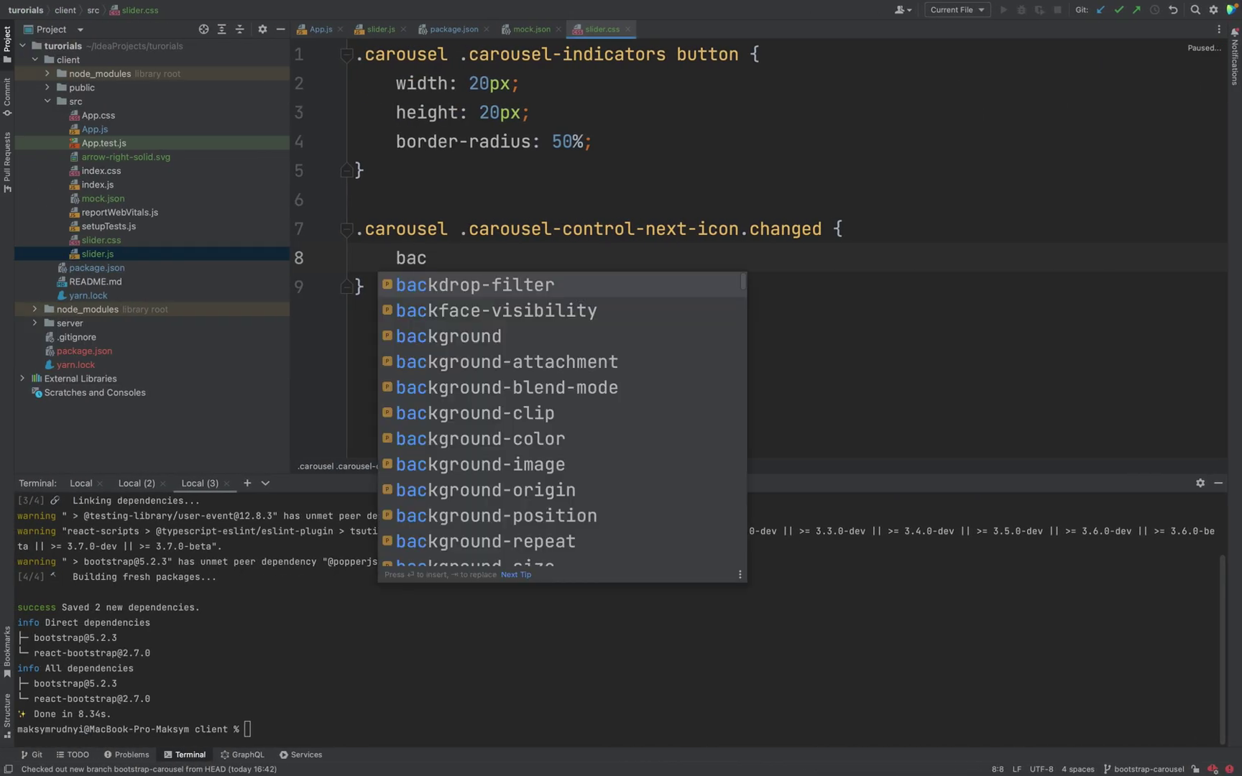
{"action": "type", "text": "kground-im"}
{"action": "key", "text": "Return"}
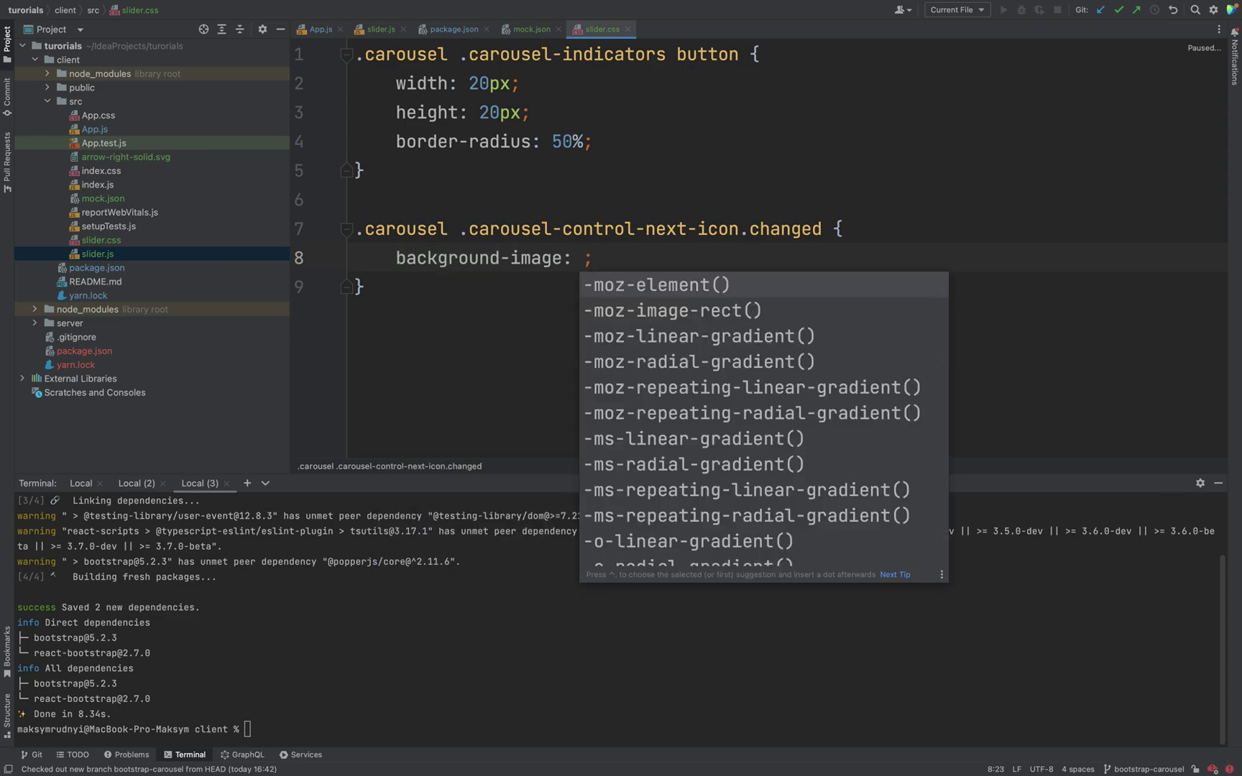
{"action": "type", "text": "url"}
{"action": "key", "text": "Return"}
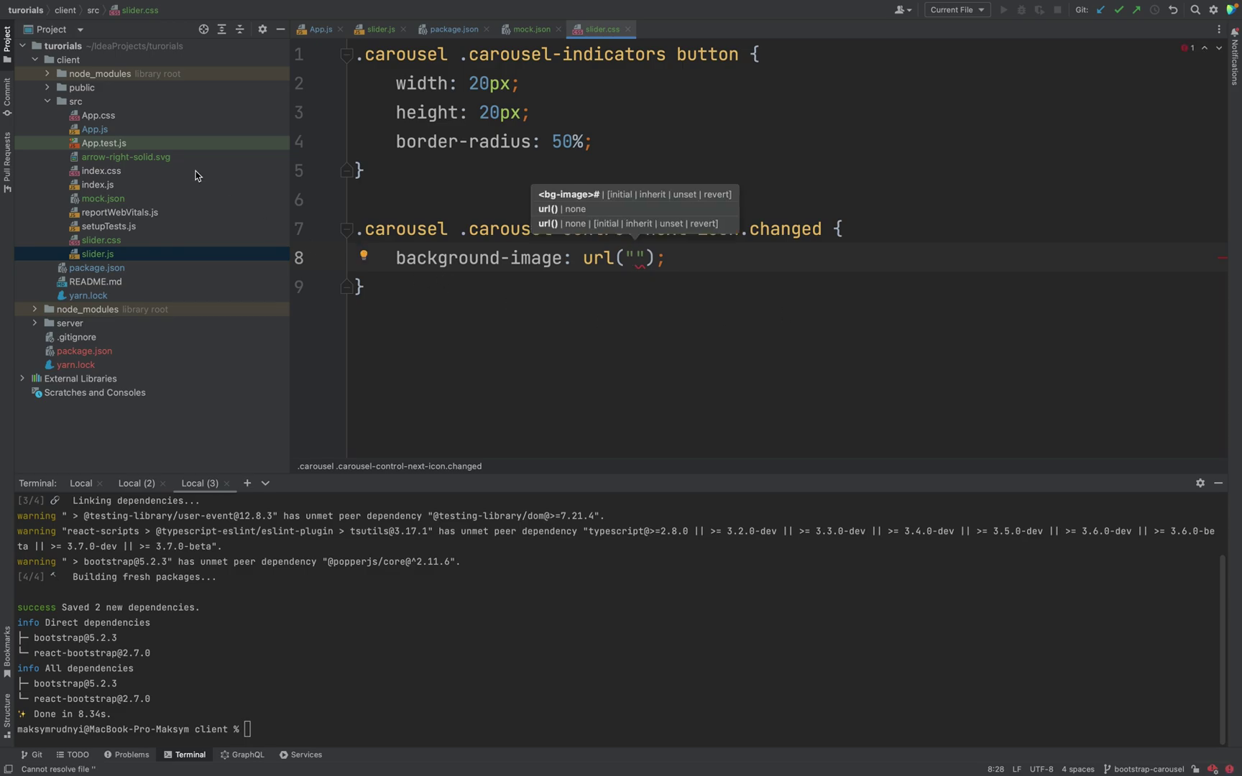
{"action": "double_click", "coordinate": [149, 157]}
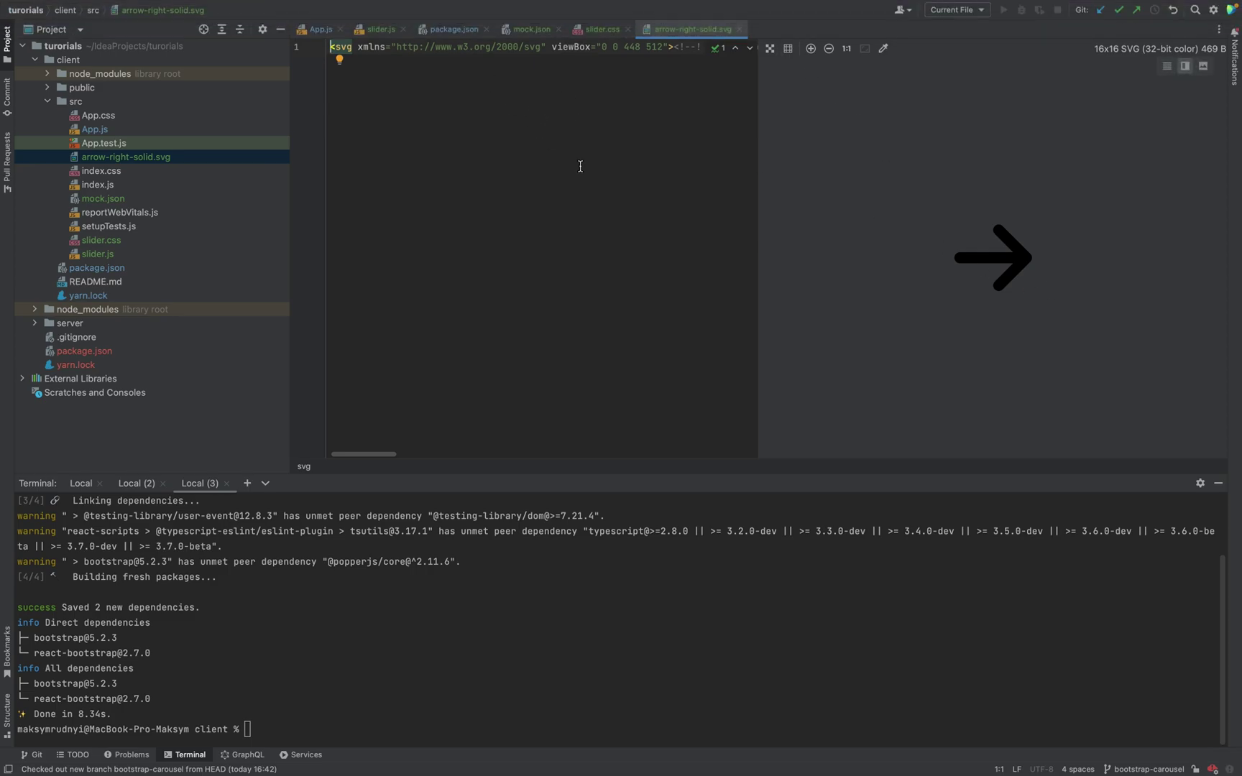
{"action": "left_click", "coordinate": [101, 240]}
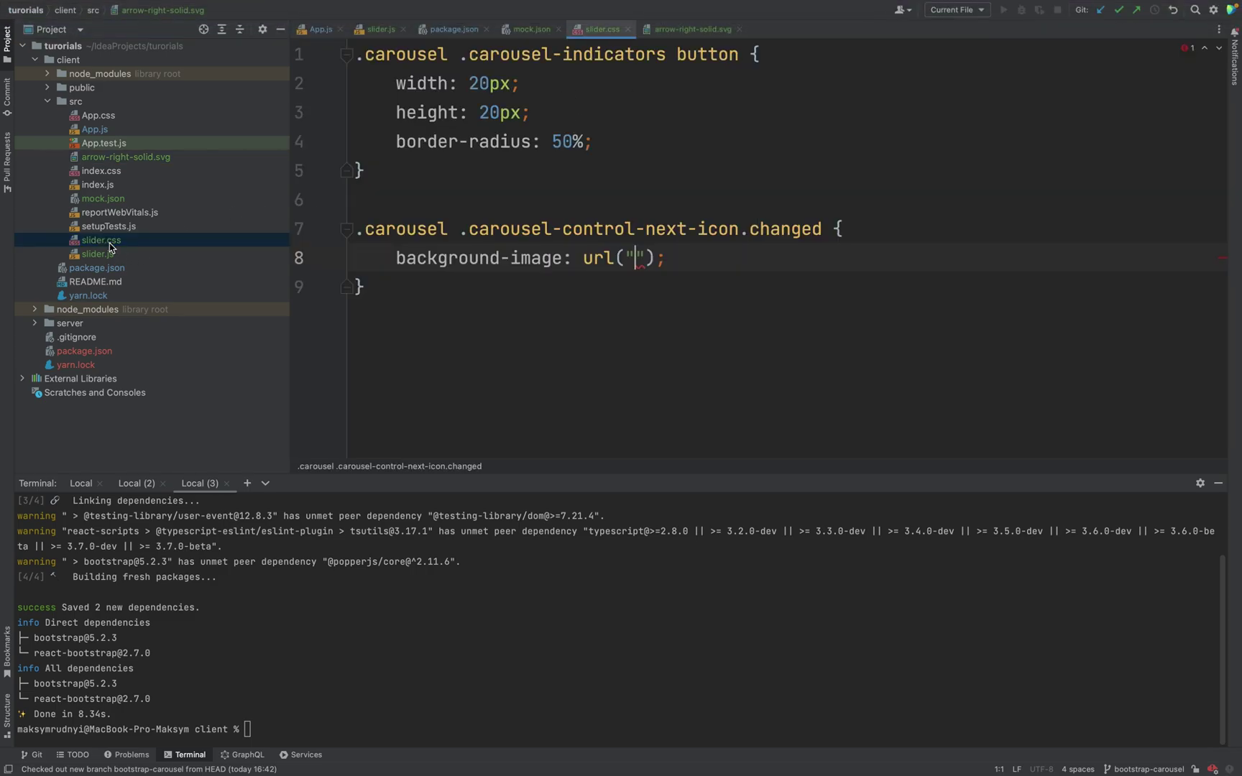
{"action": "type", "text": "./"}
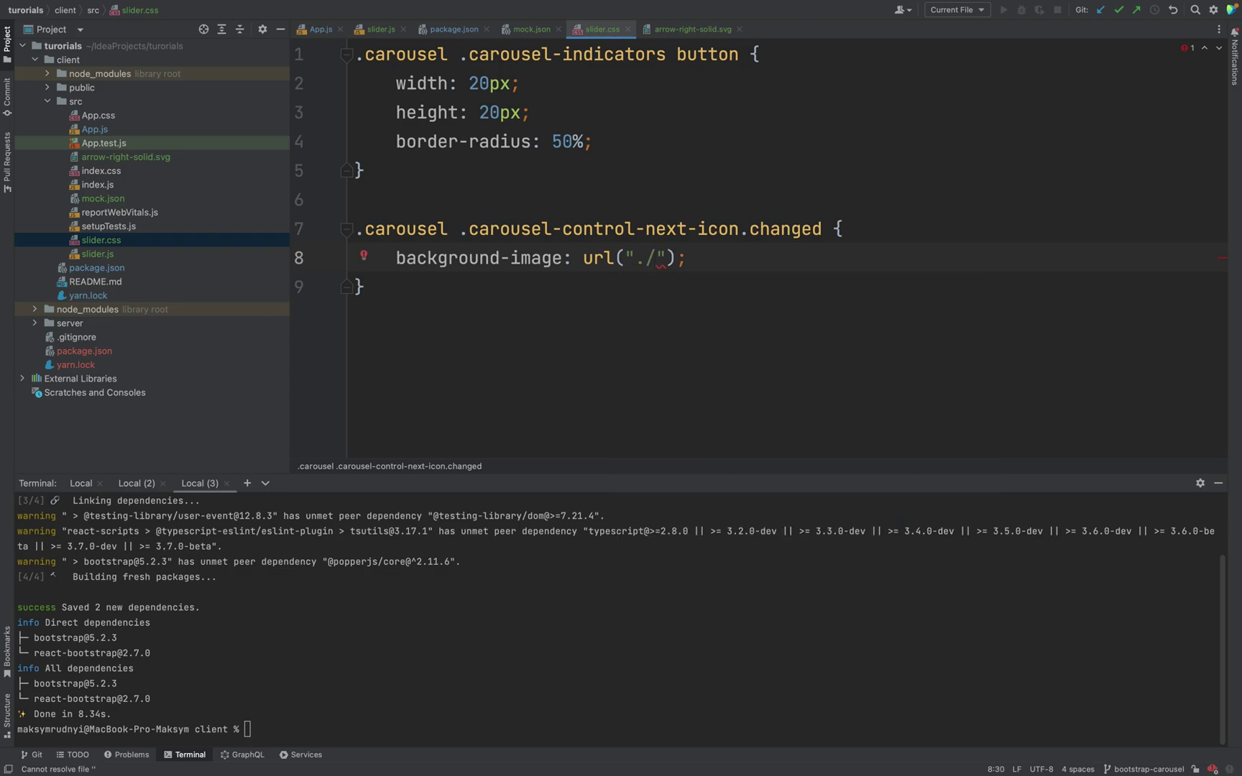
{"action": "type", "text": "a"}
{"action": "key", "text": "Return"}
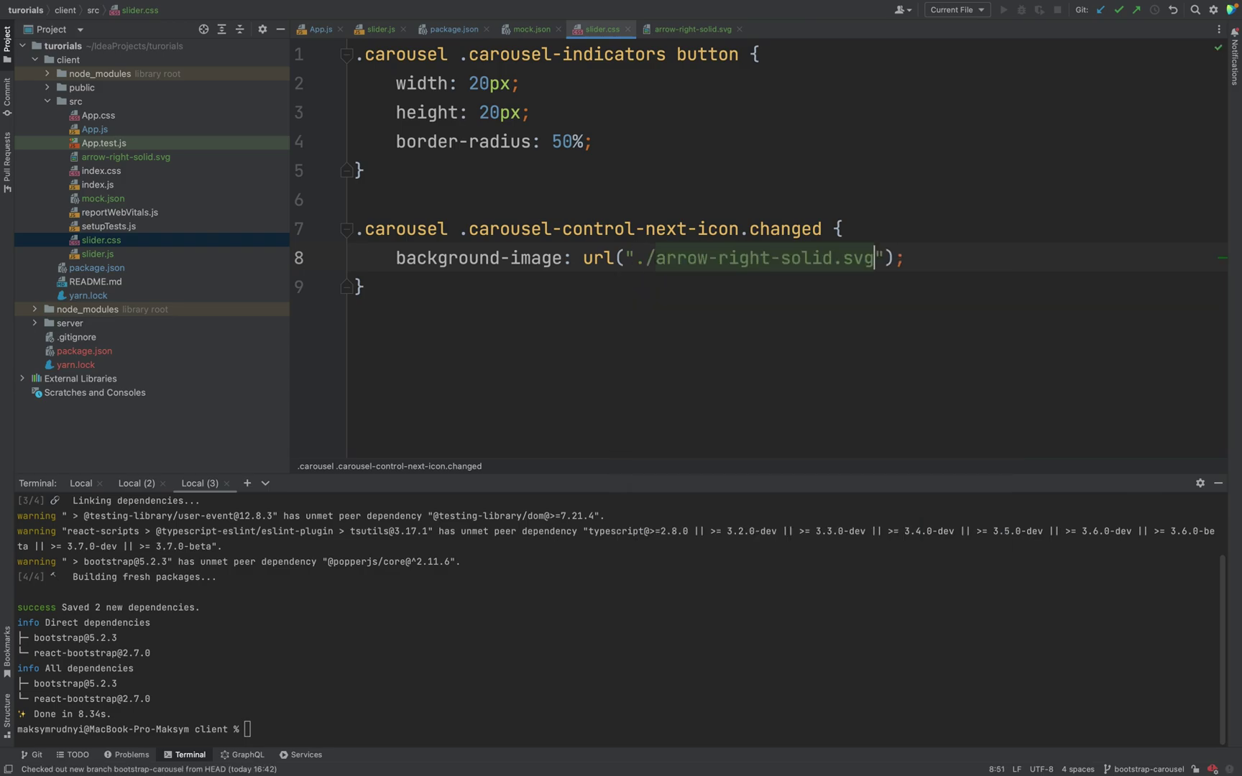
{"action": "left_click", "coordinate": [800, 321]}
{"action": "key", "text": "super+Tab"}
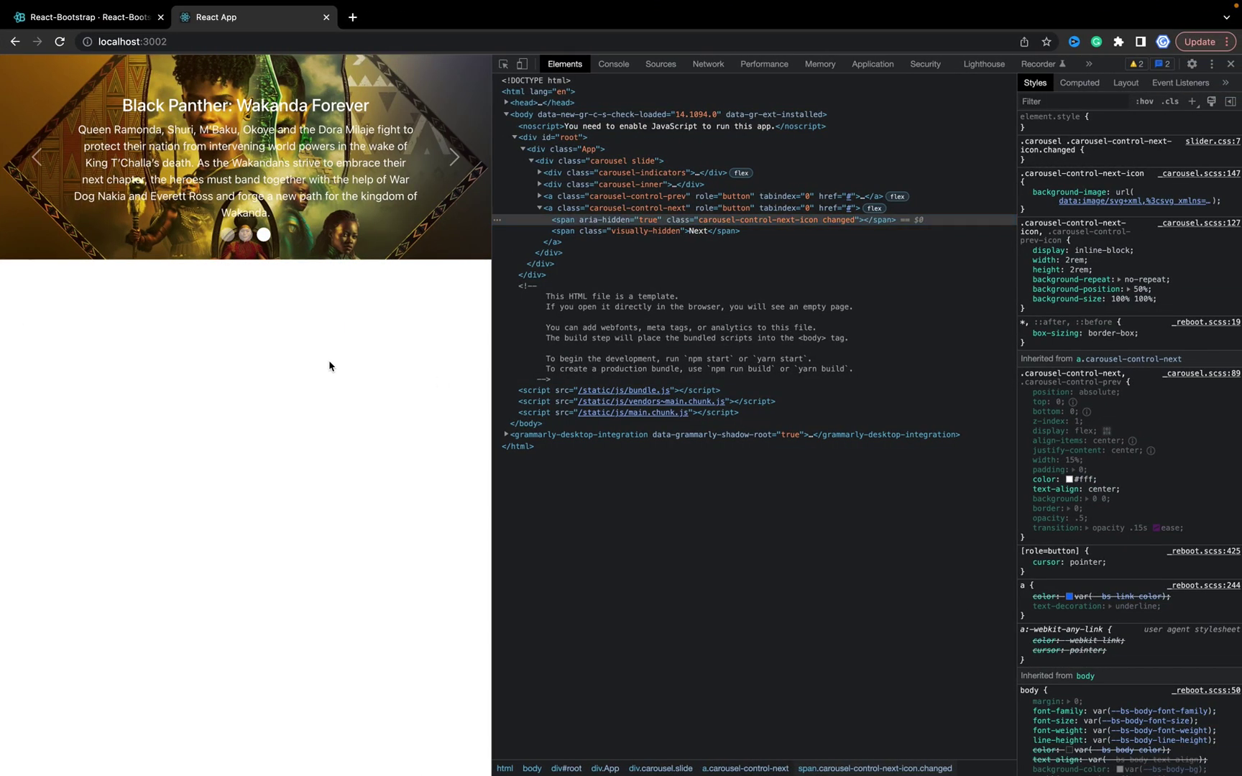
Advance the carousel four slides using the new arrow-right-solid.svg next arrow
{"action": "left_click", "coordinate": [464, 167]}
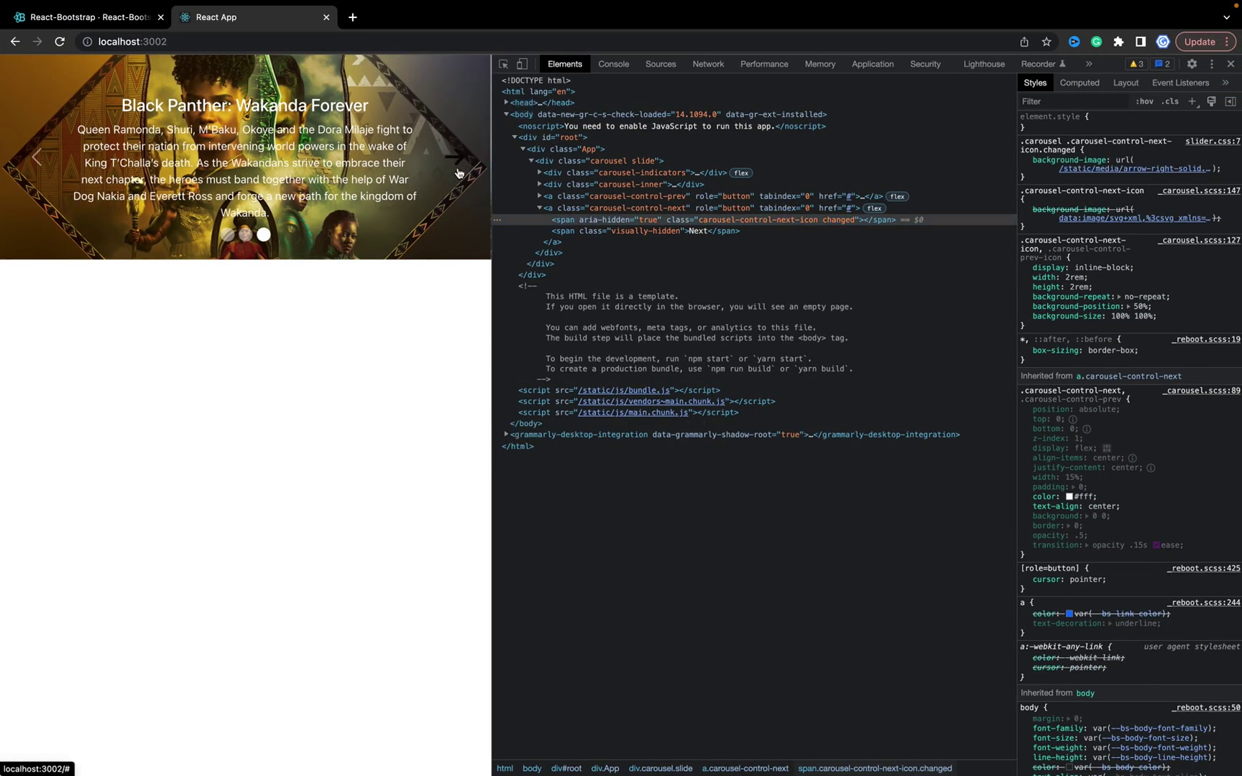
{"action": "left_click", "coordinate": [461, 167]}
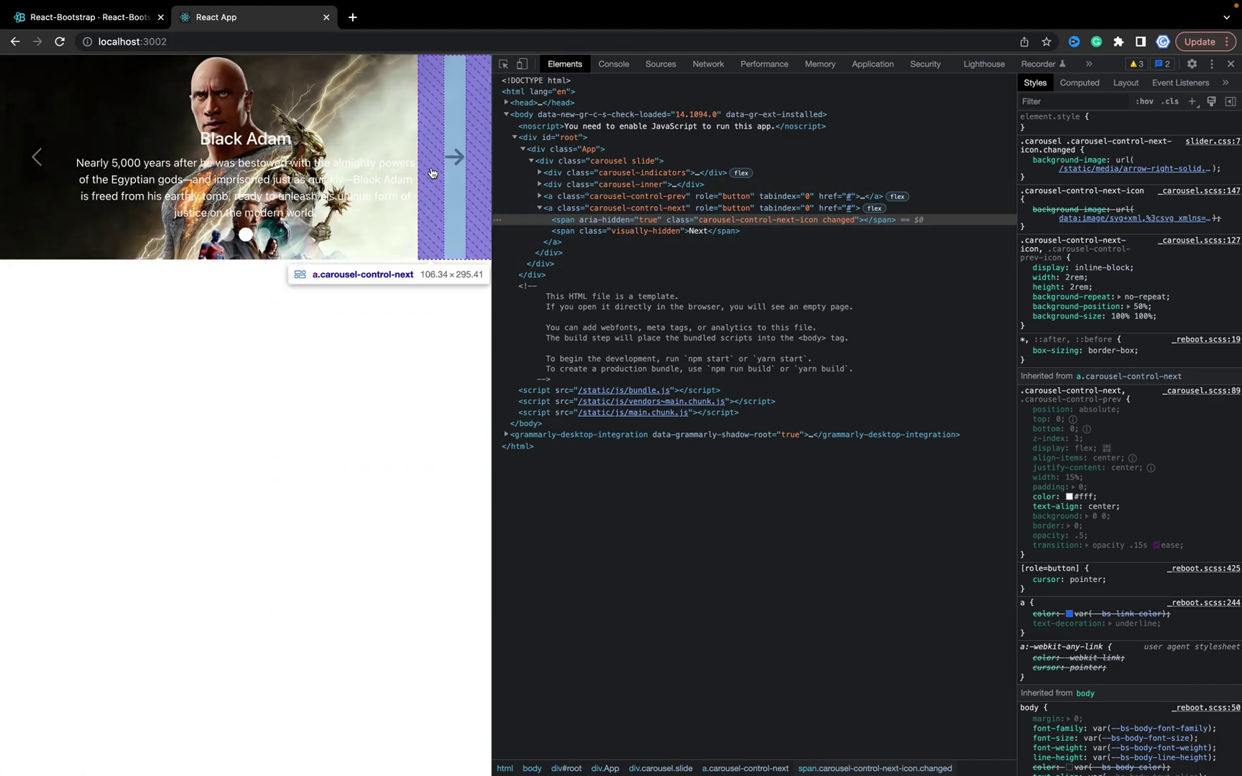
{"action": "left_click", "coordinate": [464, 163]}
{"action": "left_click", "coordinate": [463, 162]}
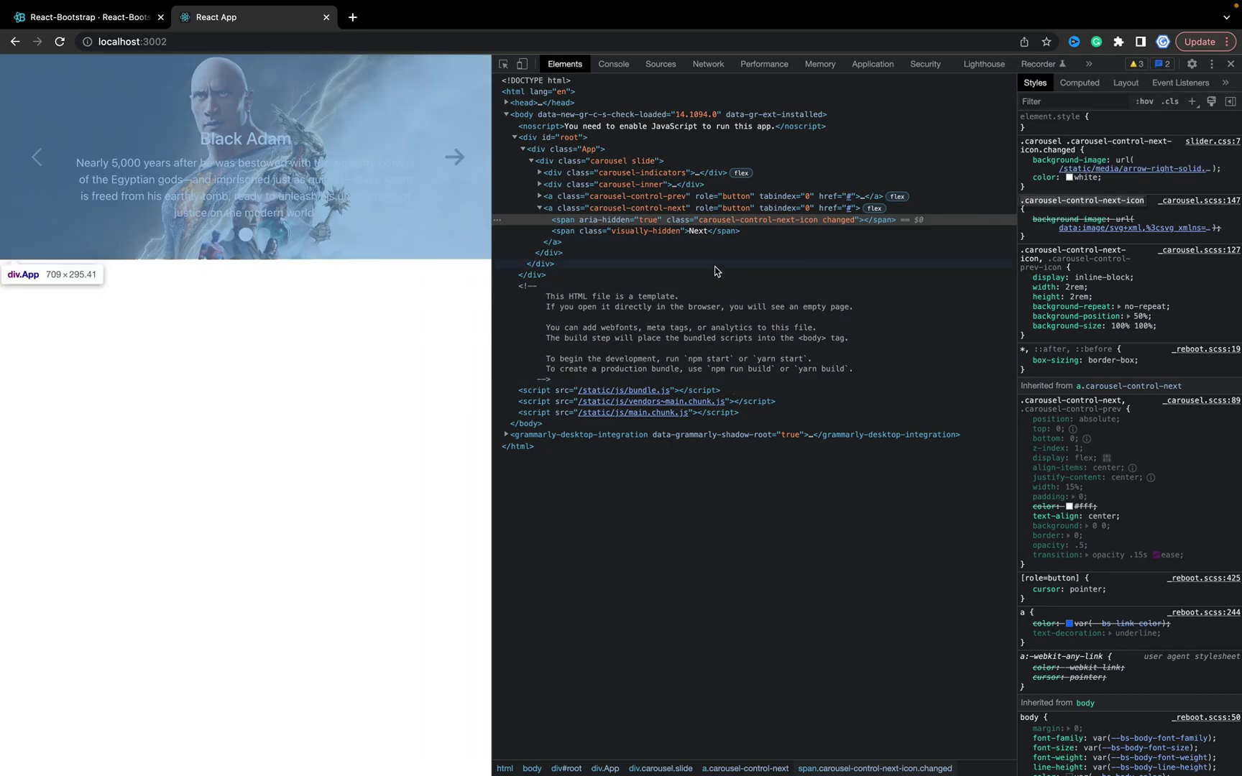
{"action": "mouse_move", "coordinate": [1124, 167]}
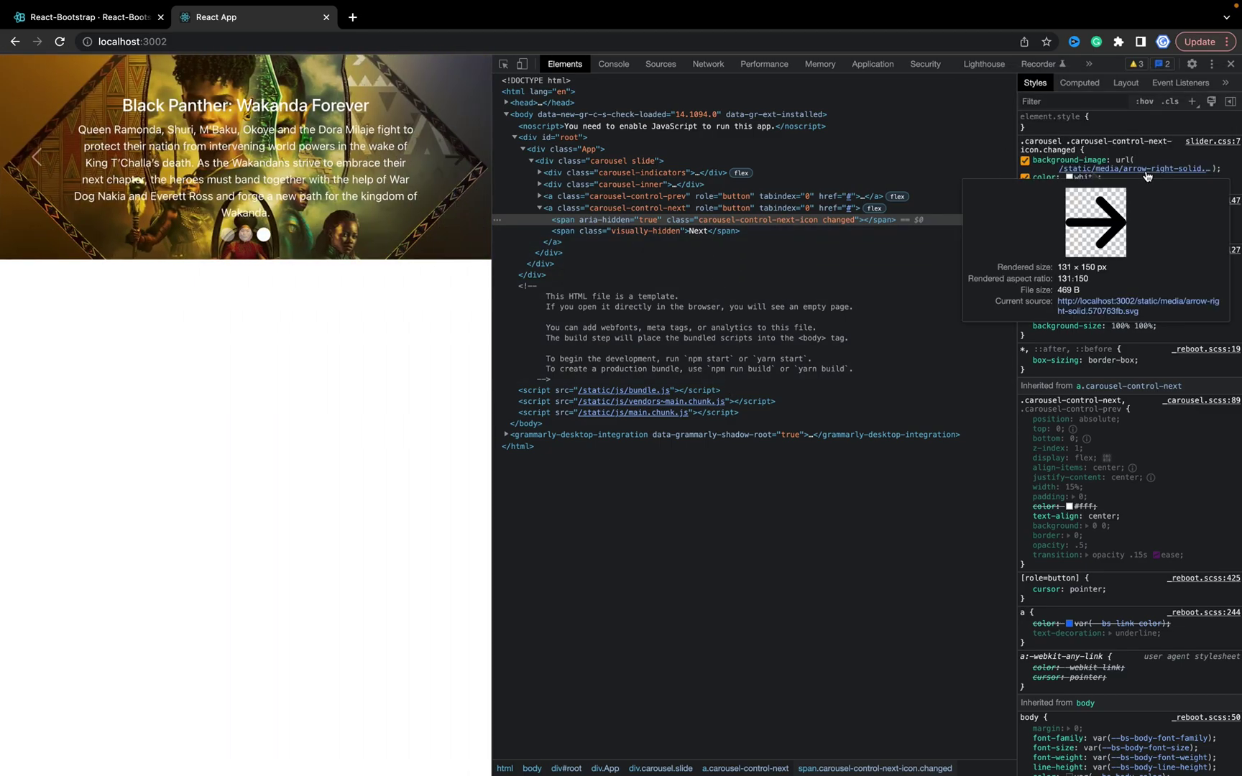
{"action": "key", "text": "alt+Tab"}
Review the arrow-right-solid.svg source code, then return to Chrome
{"action": "left_click", "coordinate": [688, 29]}
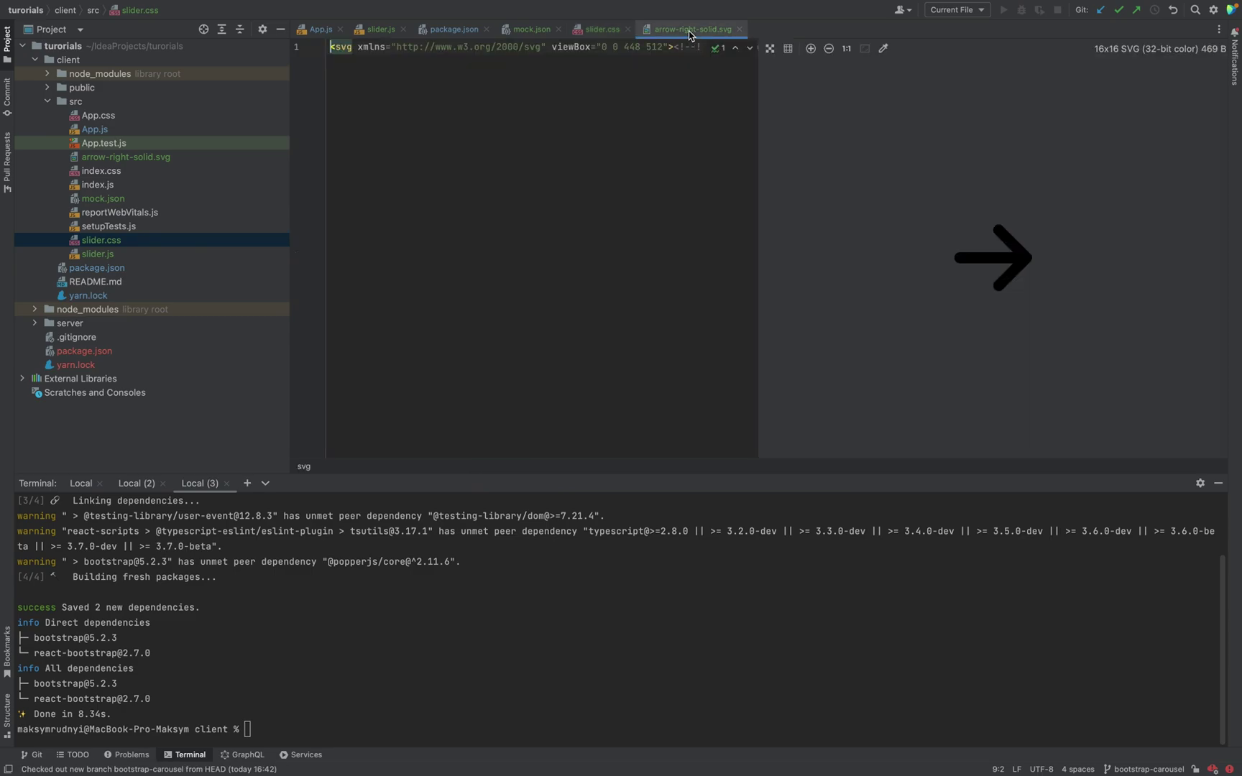
{"action": "scroll", "coordinate": [448, 154], "scroll_direction": "right", "scroll_amount": 3}
{"action": "scroll", "coordinate": [448, 153], "scroll_direction": "right", "scroll_amount": 3}
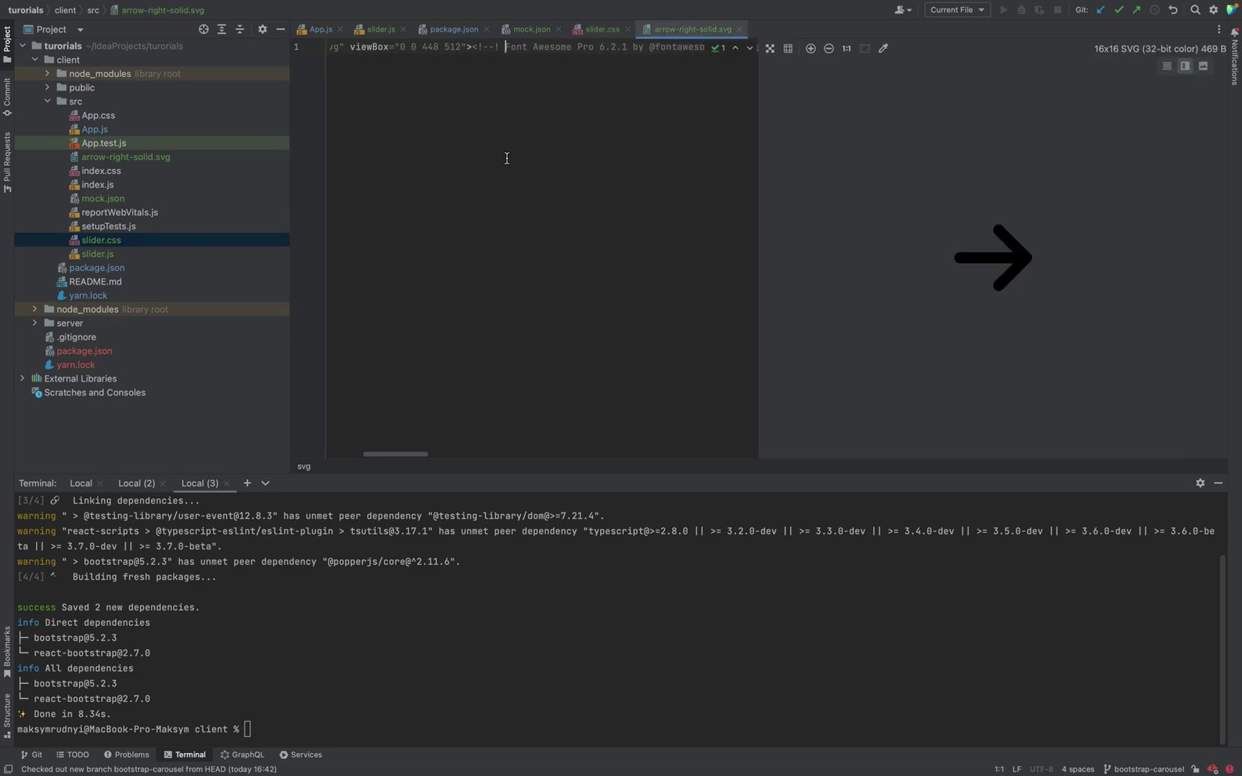
{"action": "scroll", "coordinate": [507, 158], "scroll_direction": "right", "scroll_amount": 3}
{"action": "scroll", "coordinate": [506, 158], "scroll_direction": "right", "scroll_amount": 3}
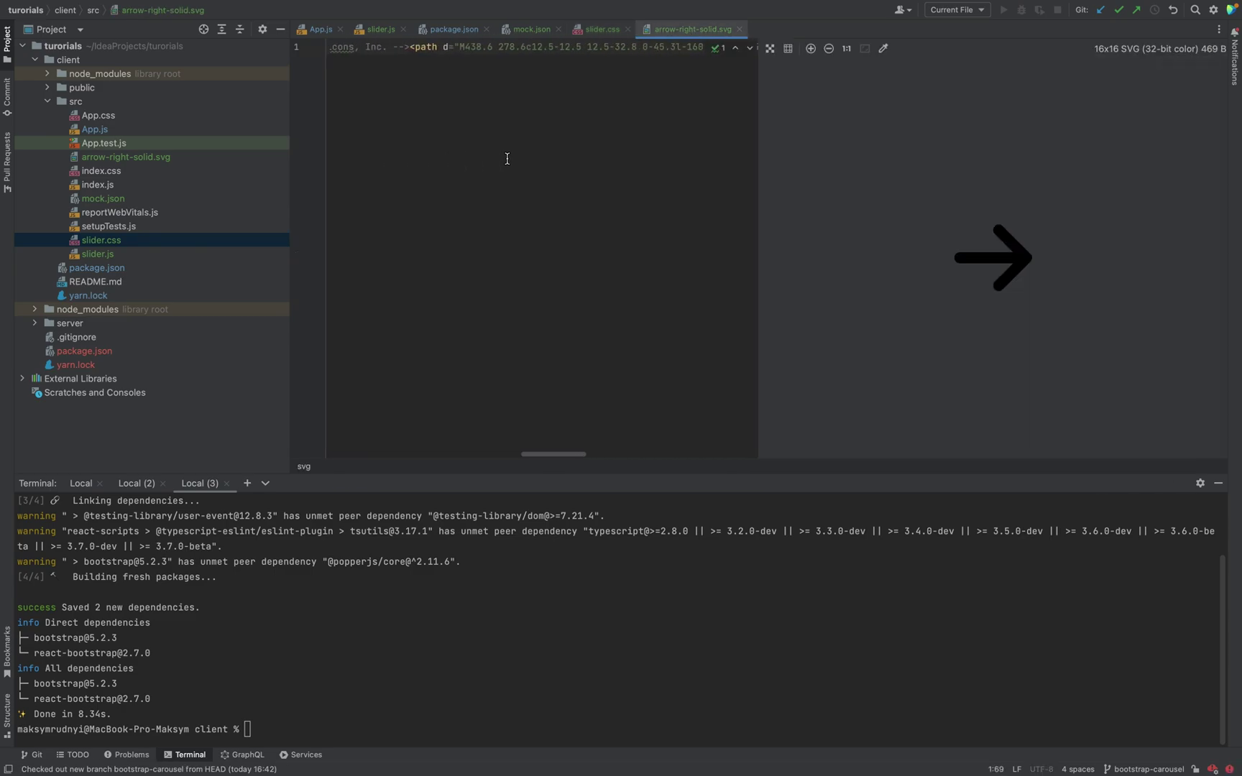
{"action": "scroll", "coordinate": [507, 159], "scroll_direction": "right", "scroll_amount": 3}
{"action": "scroll", "coordinate": [507, 159], "scroll_direction": "right", "scroll_amount": 3}
{"action": "scroll", "coordinate": [507, 159], "scroll_direction": "right", "scroll_amount": 3}
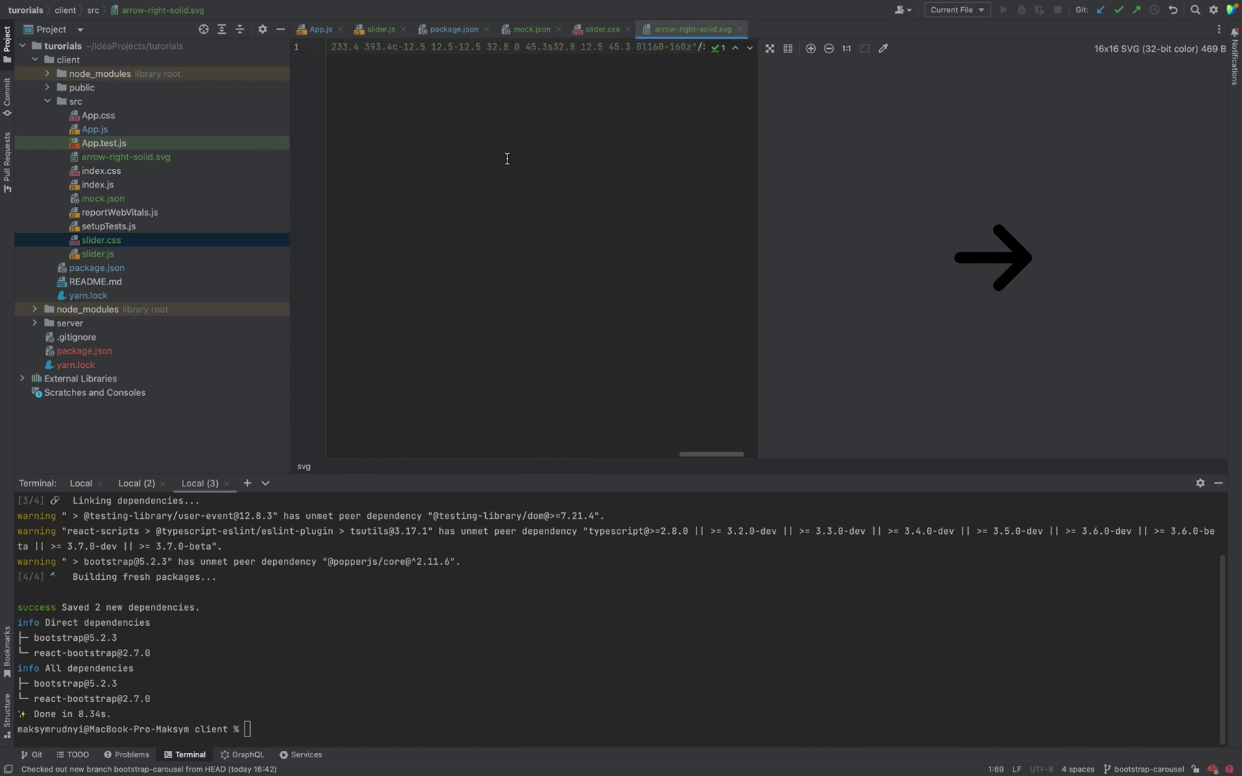
{"action": "scroll", "coordinate": [507, 158], "scroll_direction": "left", "scroll_amount": 5}
{"action": "scroll", "coordinate": [507, 158], "scroll_direction": "left", "scroll_amount": 5}
{"action": "scroll", "coordinate": [507, 145], "scroll_direction": "right", "scroll_amount": 3}
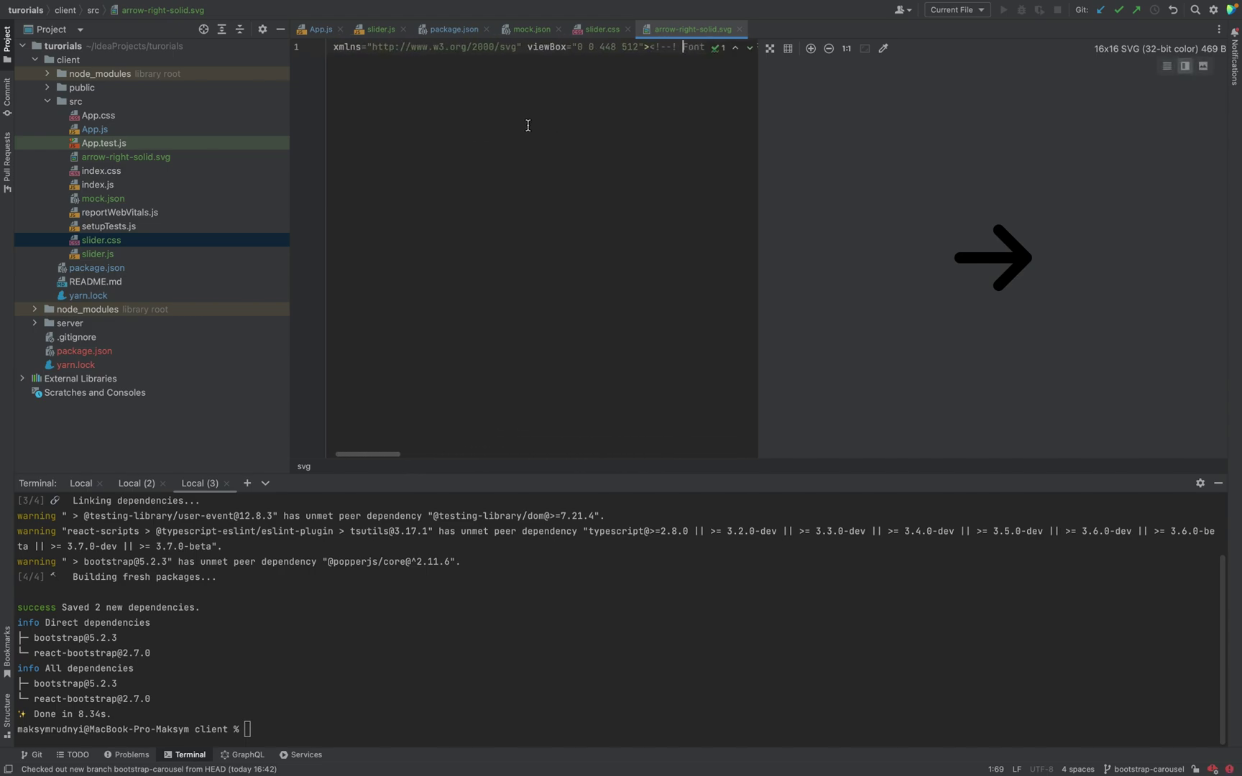
{"action": "scroll", "coordinate": [507, 146], "scroll_direction": "right", "scroll_amount": 3}
{"action": "scroll", "coordinate": [507, 145], "scroll_direction": "right", "scroll_amount": 3}
{"action": "scroll", "coordinate": [528, 126], "scroll_direction": "right", "scroll_amount": 3}
{"action": "scroll", "coordinate": [528, 125], "scroll_direction": "right", "scroll_amount": 3}
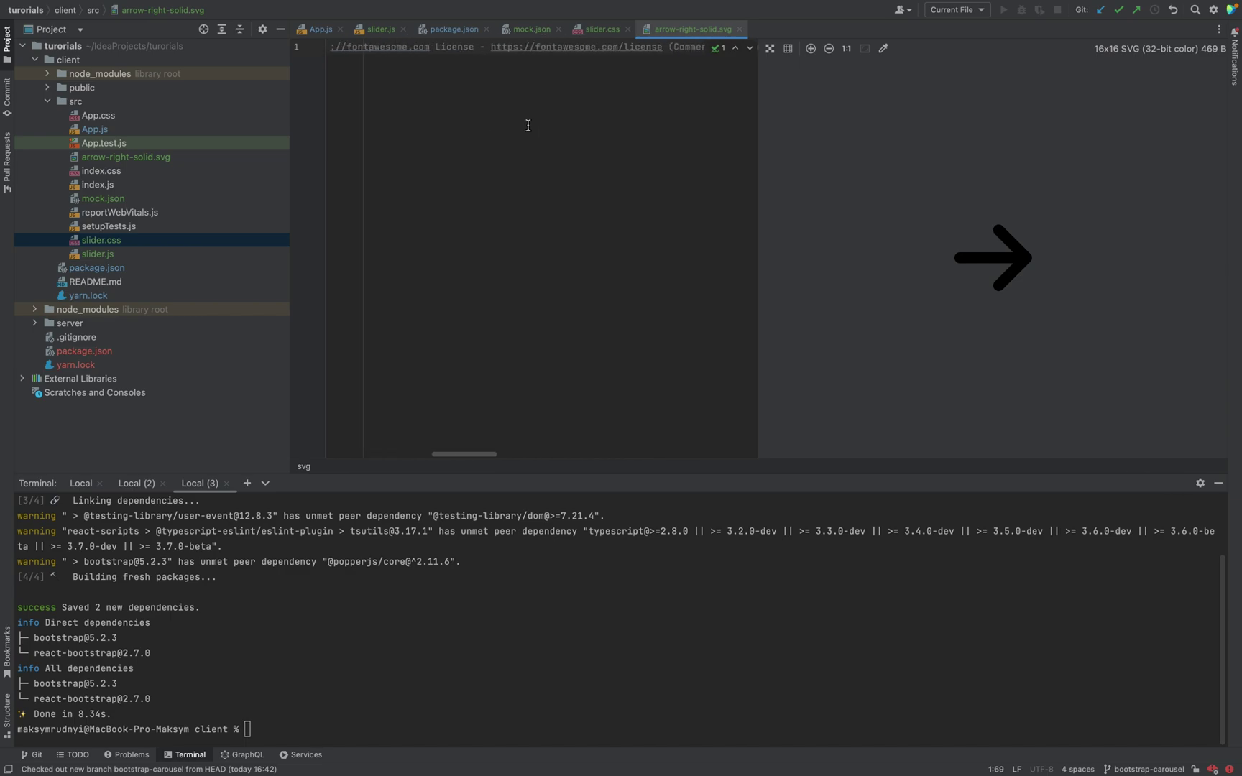
{"action": "scroll", "coordinate": [528, 125], "scroll_direction": "right", "scroll_amount": 3}
{"action": "scroll", "coordinate": [529, 125], "scroll_direction": "right", "scroll_amount": 3}
{"action": "scroll", "coordinate": [527, 125], "scroll_direction": "right", "scroll_amount": 3}
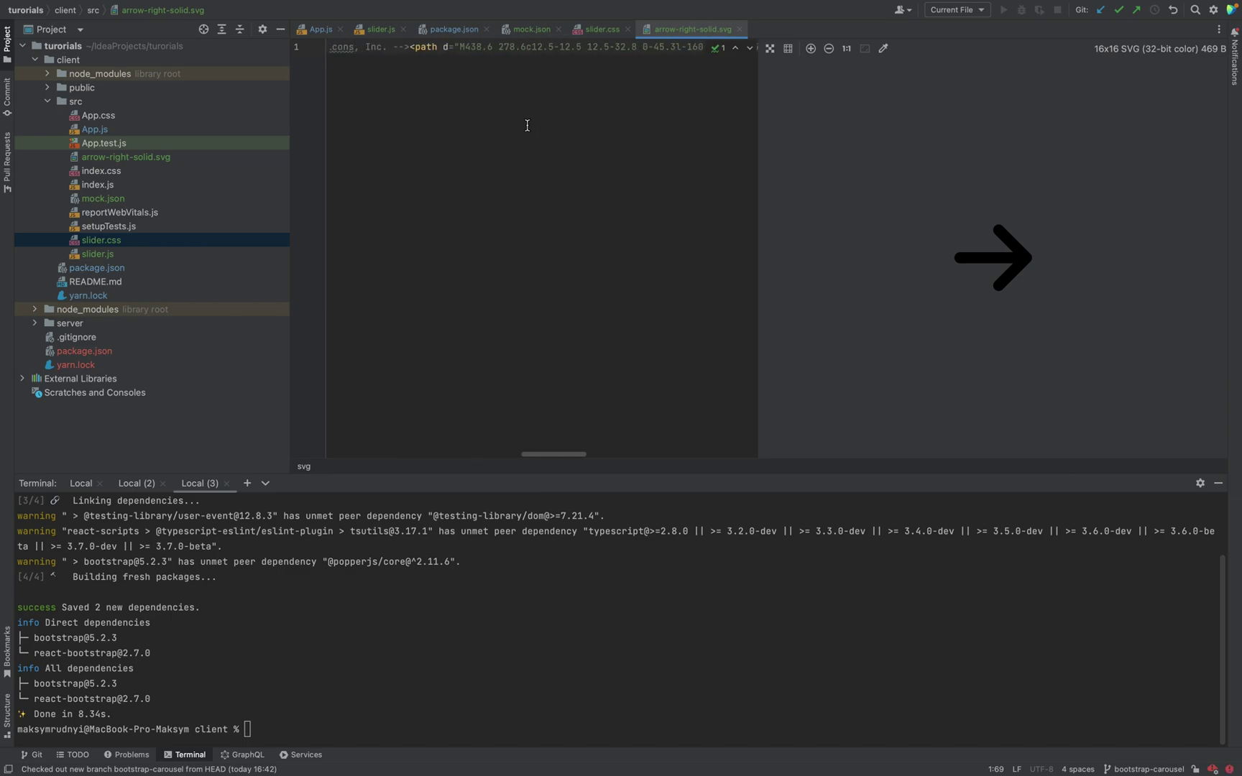
{"action": "key", "text": "super+Tab"}
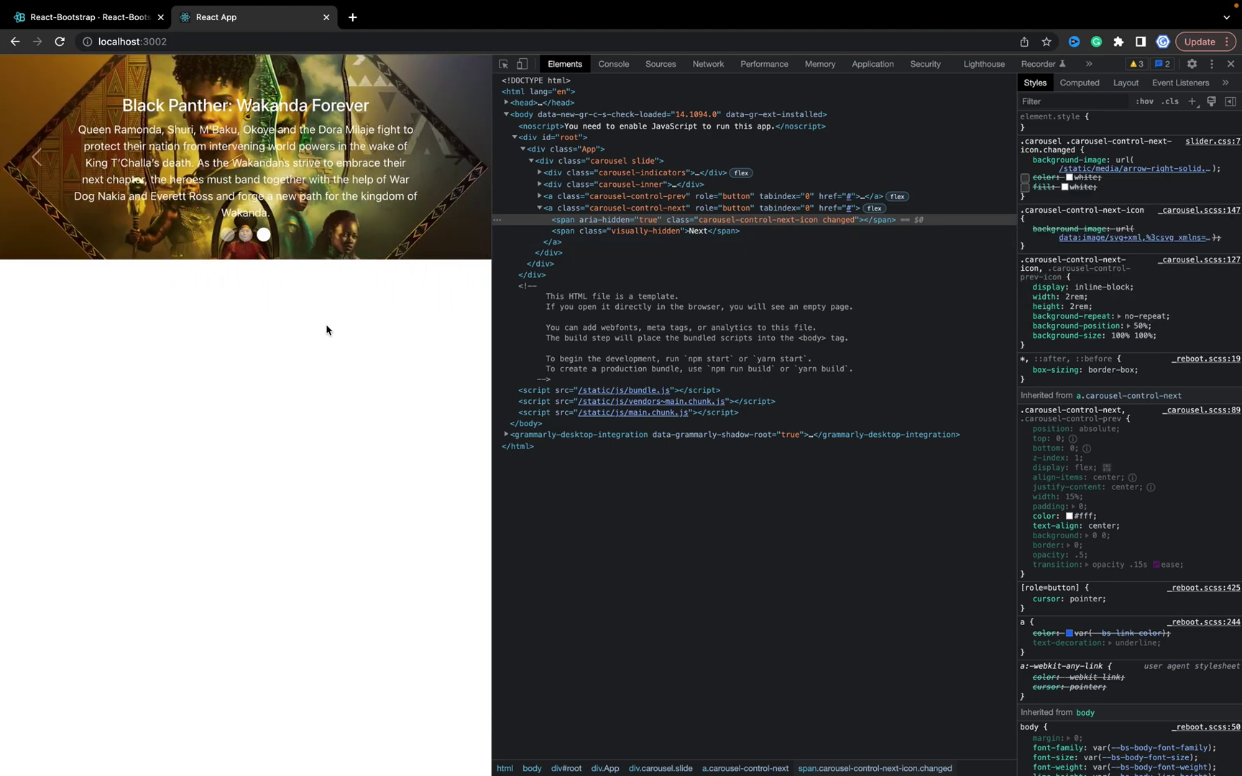
Close DevTools and jump to the Black Adam and Black Panther slides
{"action": "left_click", "coordinate": [1230, 64]}
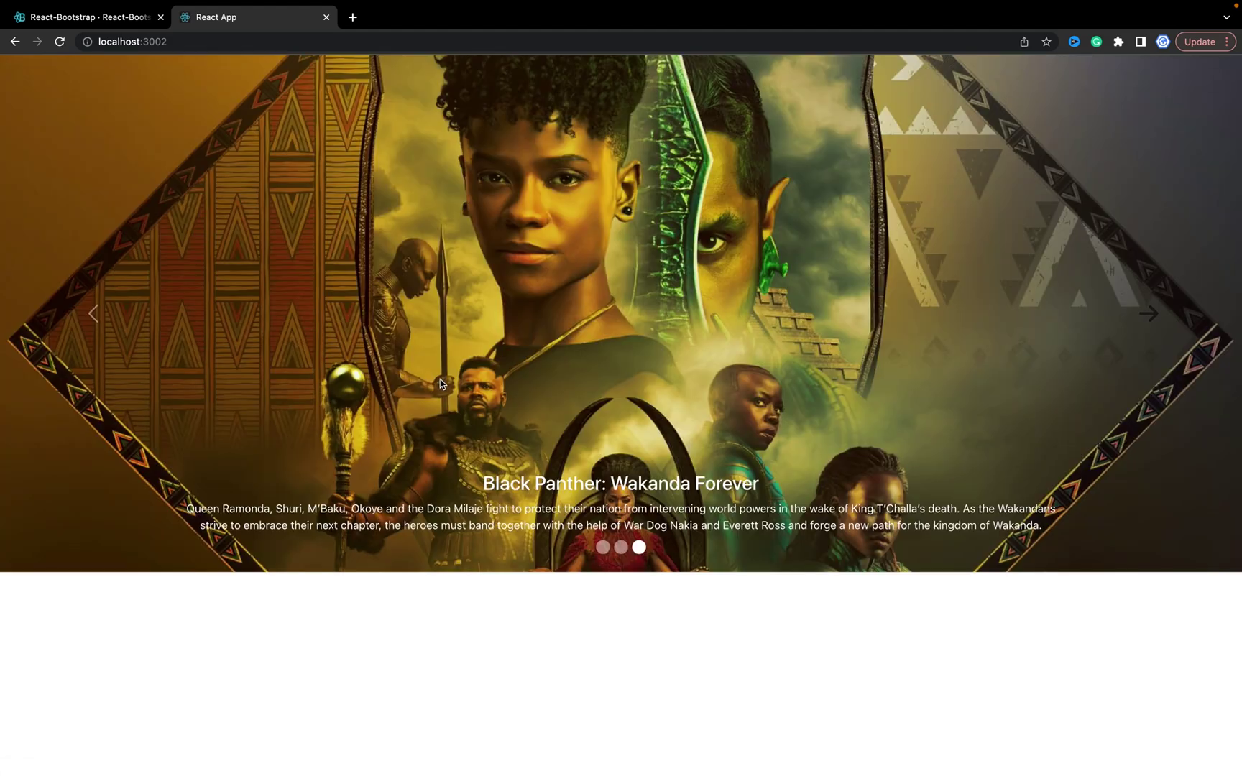
{"action": "left_click", "coordinate": [95, 313]}
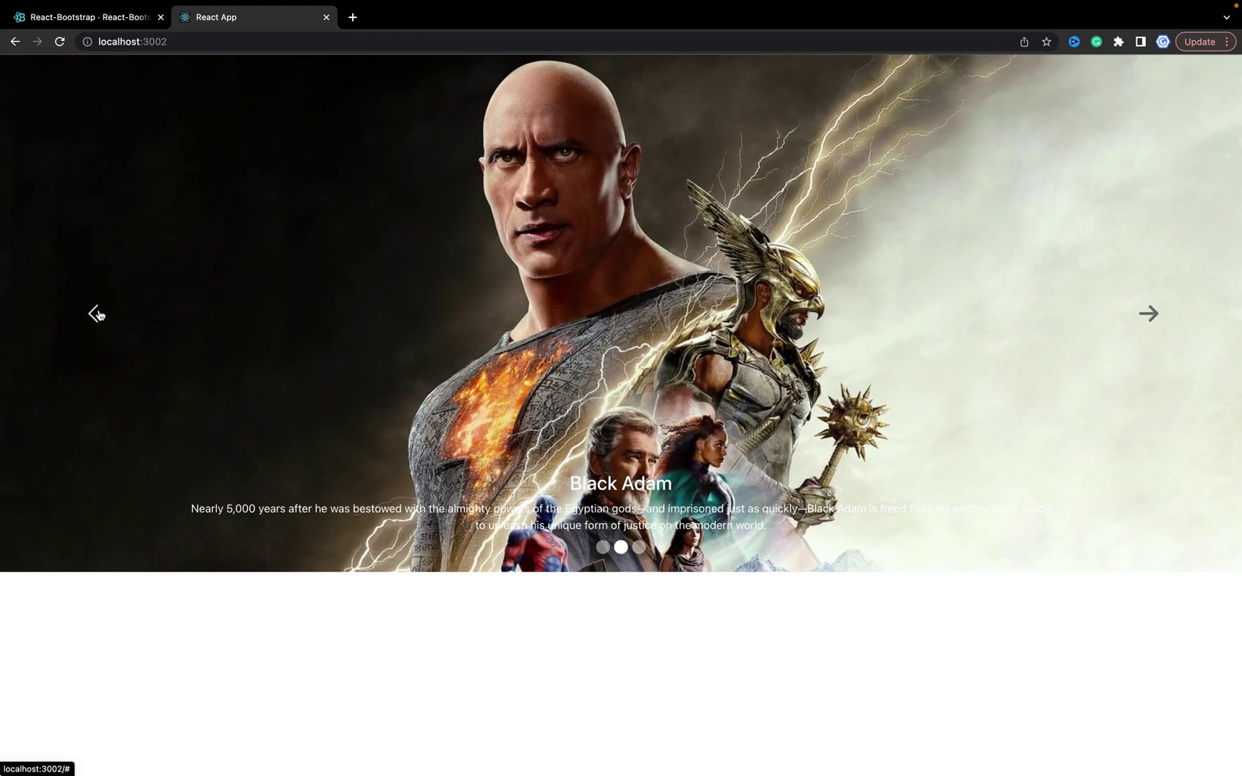
{"action": "left_click", "coordinate": [638, 547]}
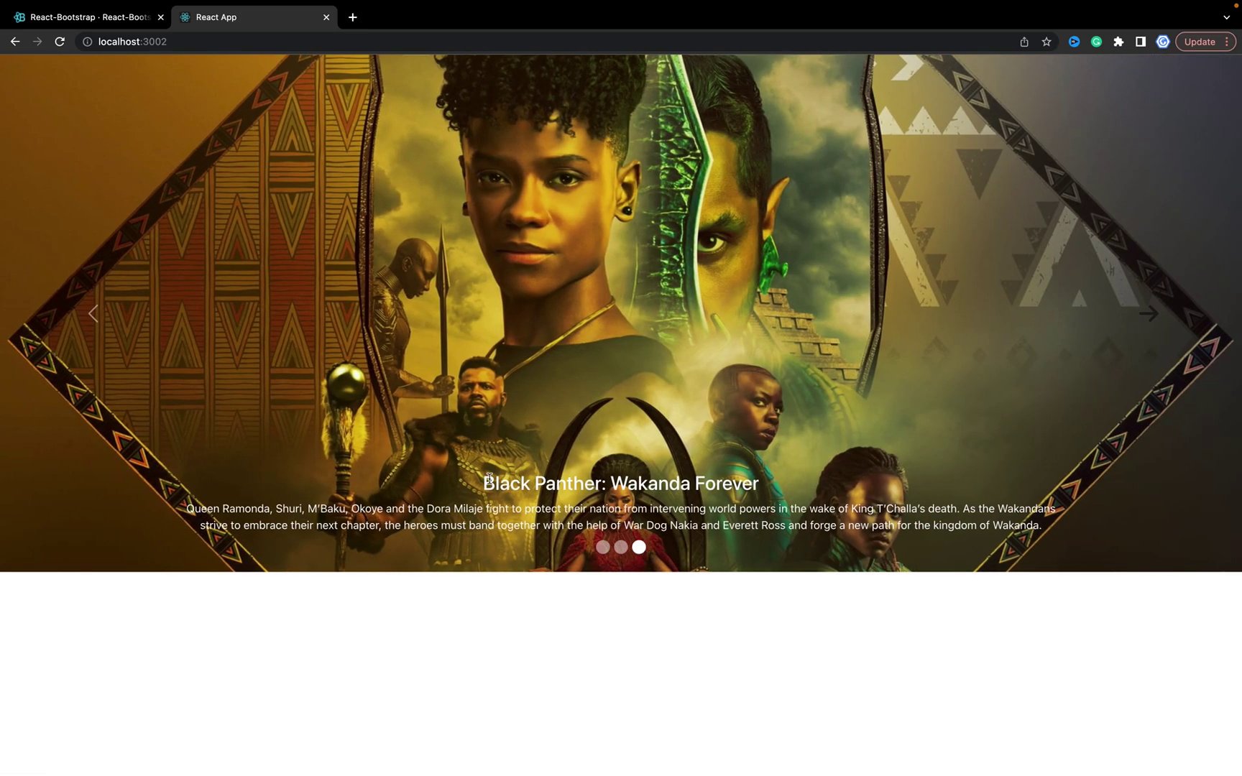
{"action": "left_click_drag", "start_coordinate": [484, 485], "coordinate": [739, 483]}
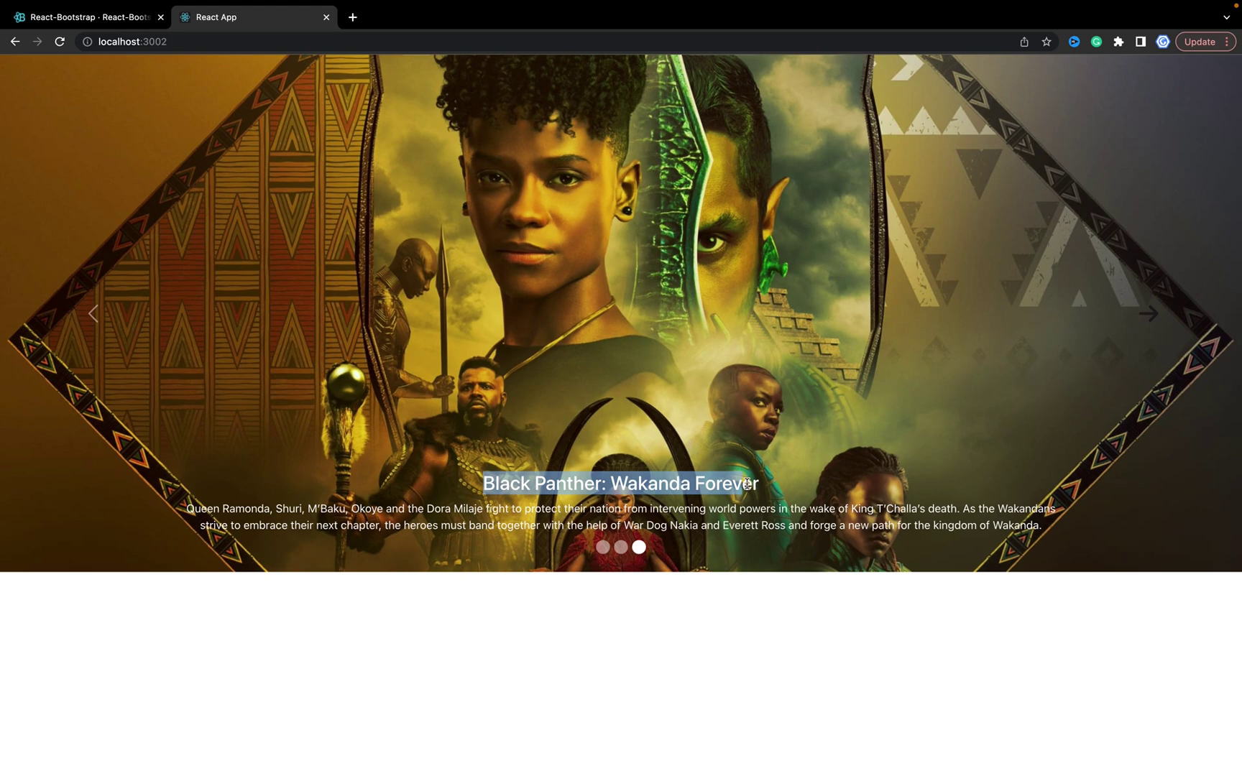
{"action": "left_click", "coordinate": [578, 510]}
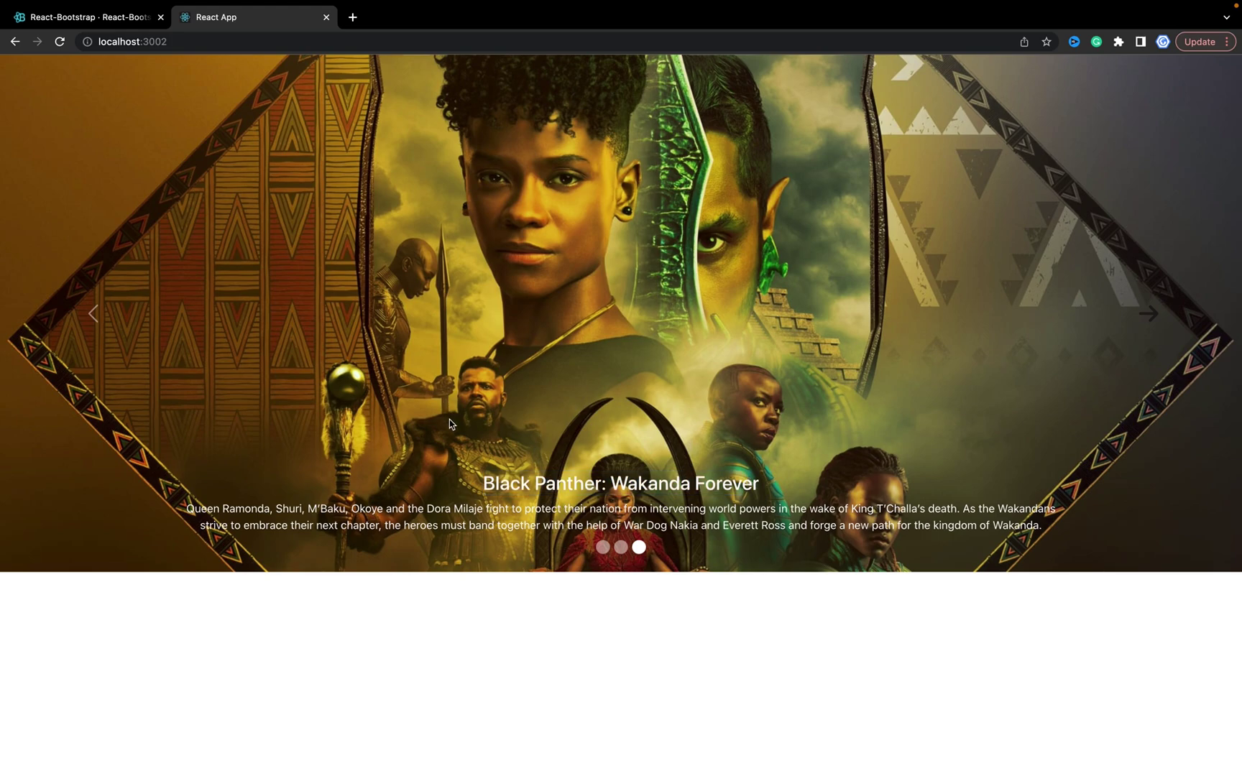
Inspect the slide caption's styles, close DevTools, and step back to the Avatar slide
{"action": "right_click", "coordinate": [546, 478]}
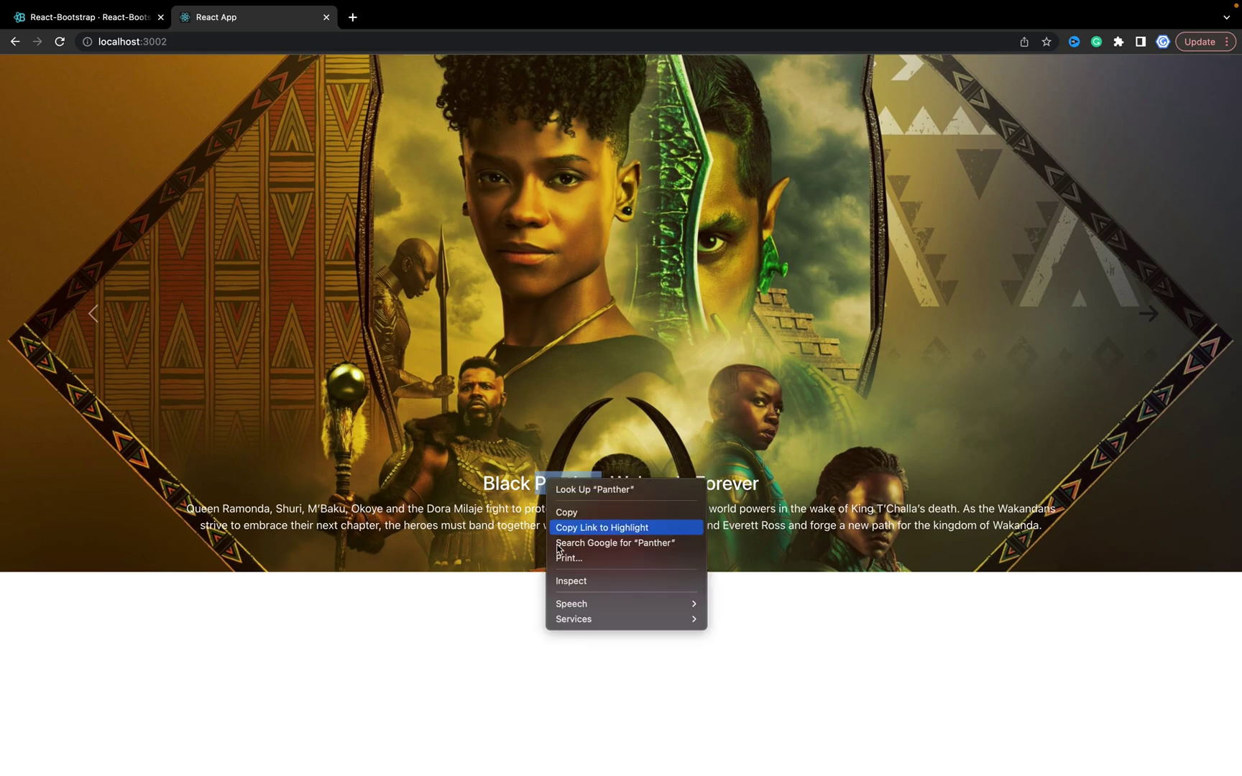
{"action": "left_click", "coordinate": [571, 585]}
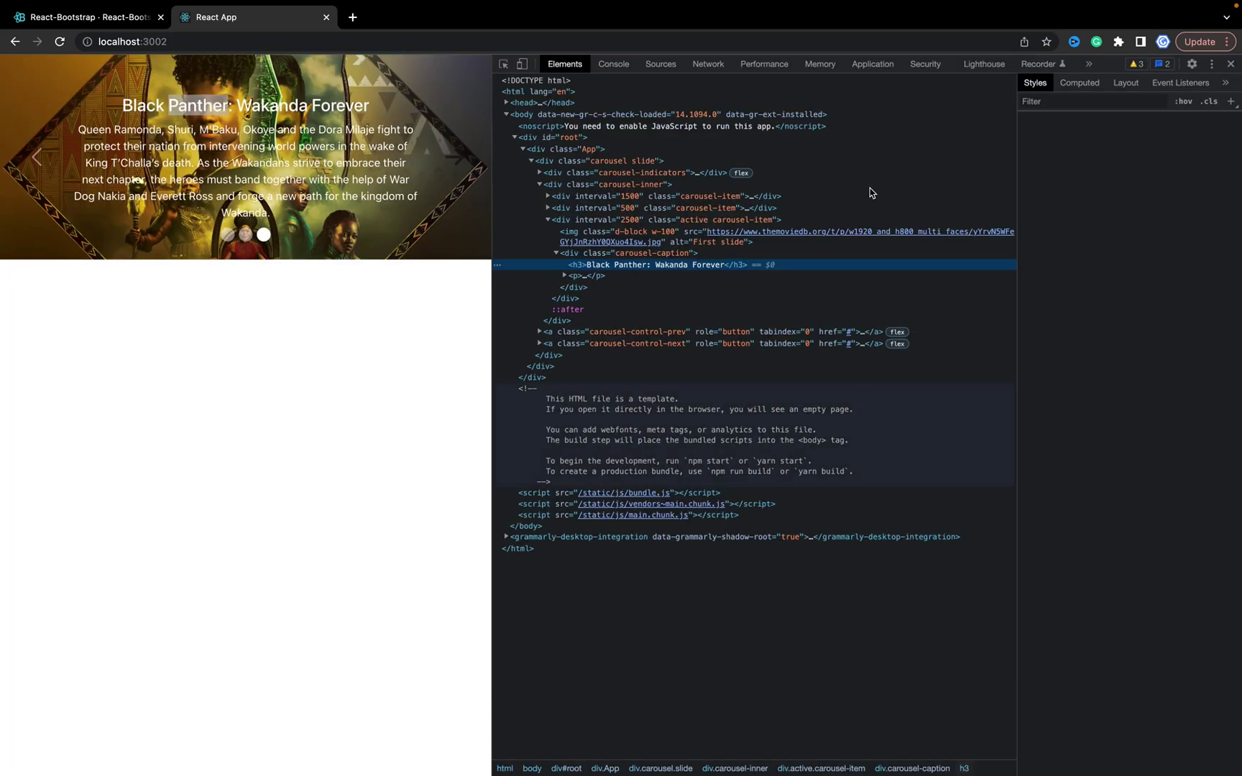
{"action": "left_click", "coordinate": [622, 253]}
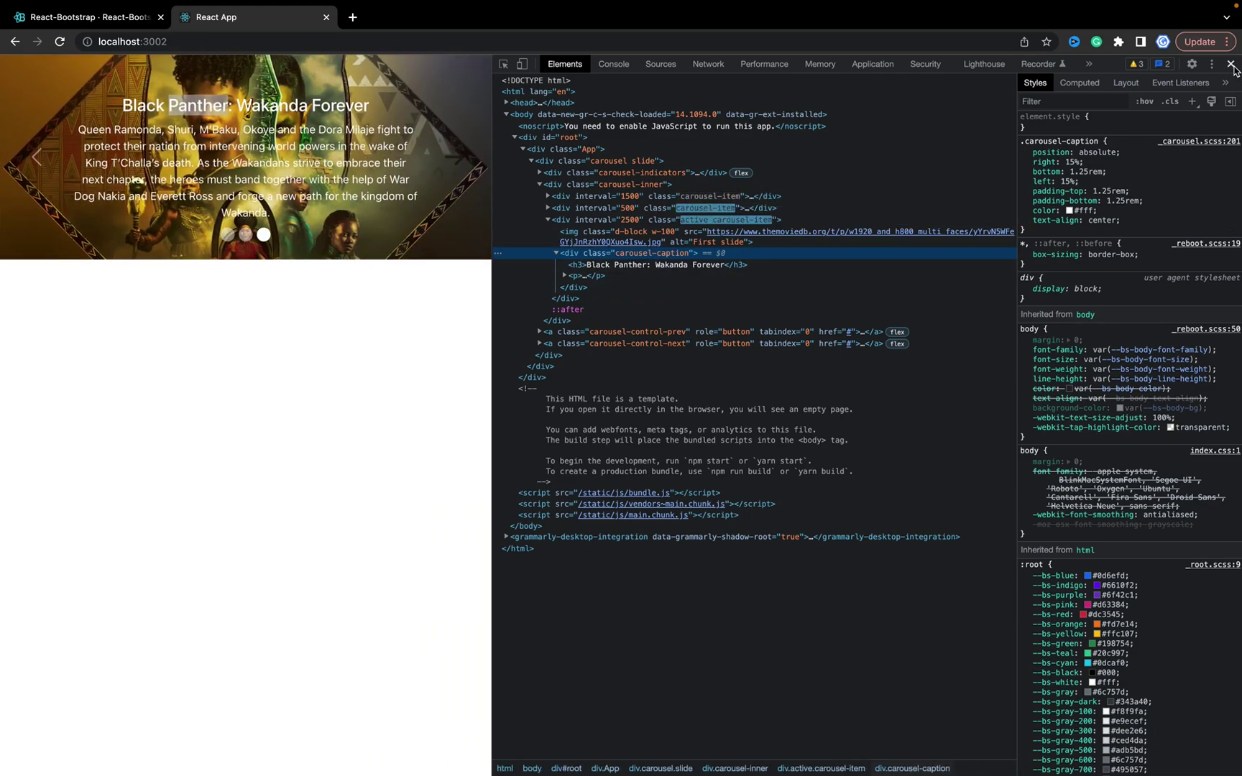
{"action": "key", "text": "F12"}
{"action": "left_click", "coordinate": [96, 312]}
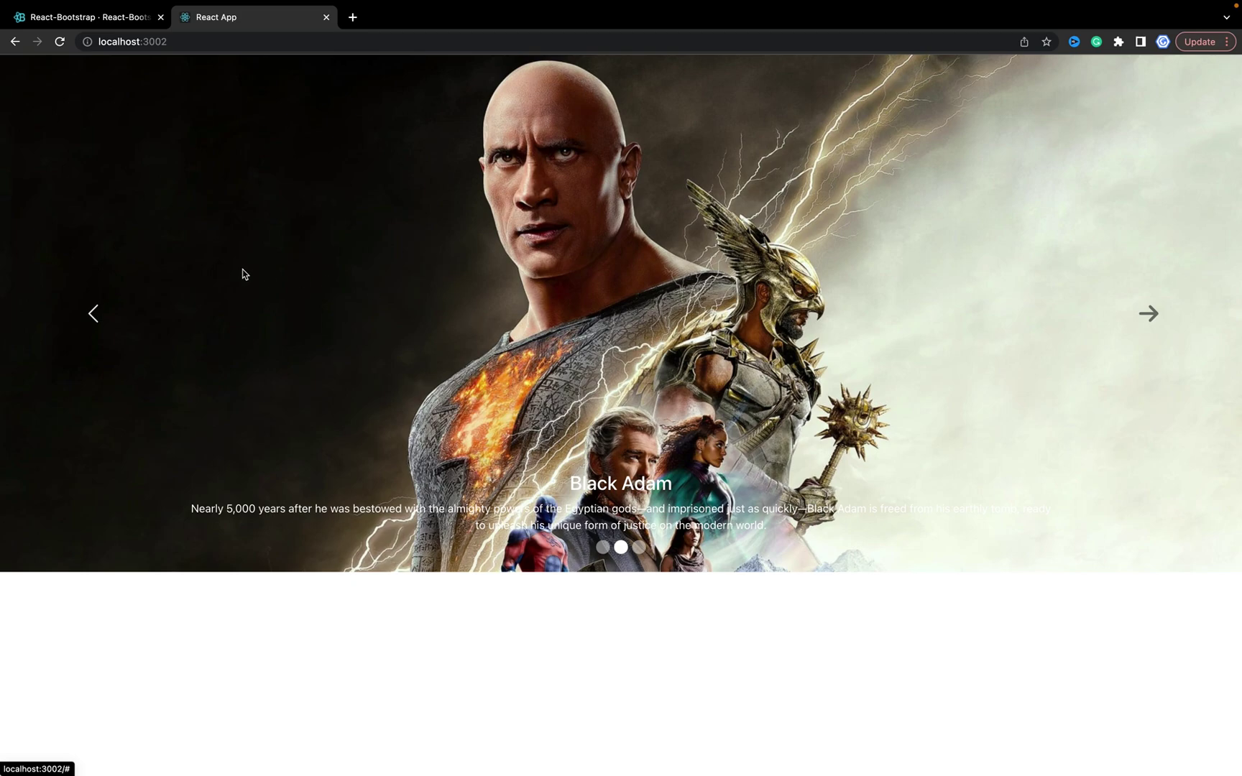
{"action": "left_click", "coordinate": [94, 311]}
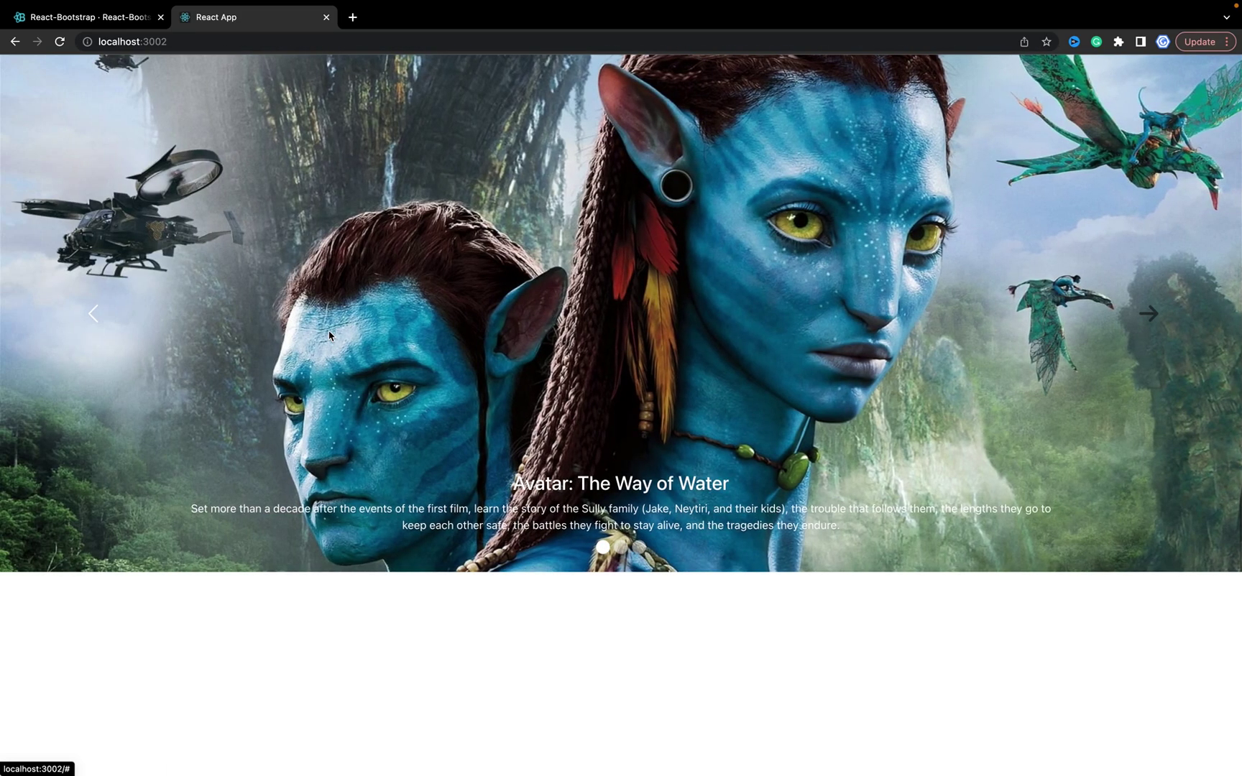